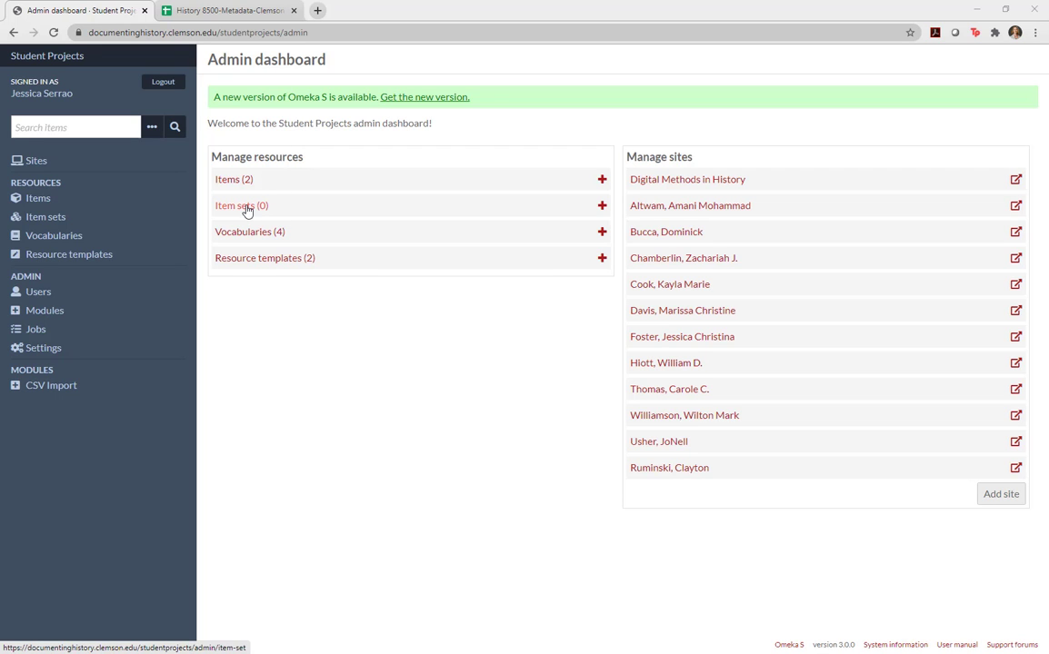
# Create a new item set with the Dublin Core class Collection and the title "Clemson Women in Architecture".
pyautogui.click(601, 208)
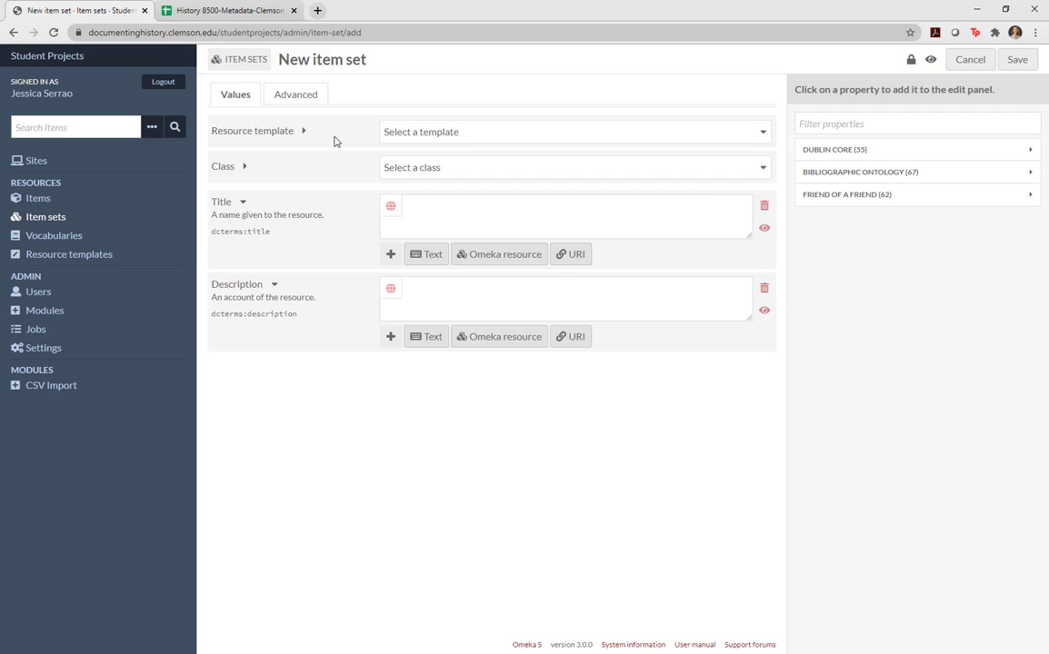
pyautogui.click(443, 172)
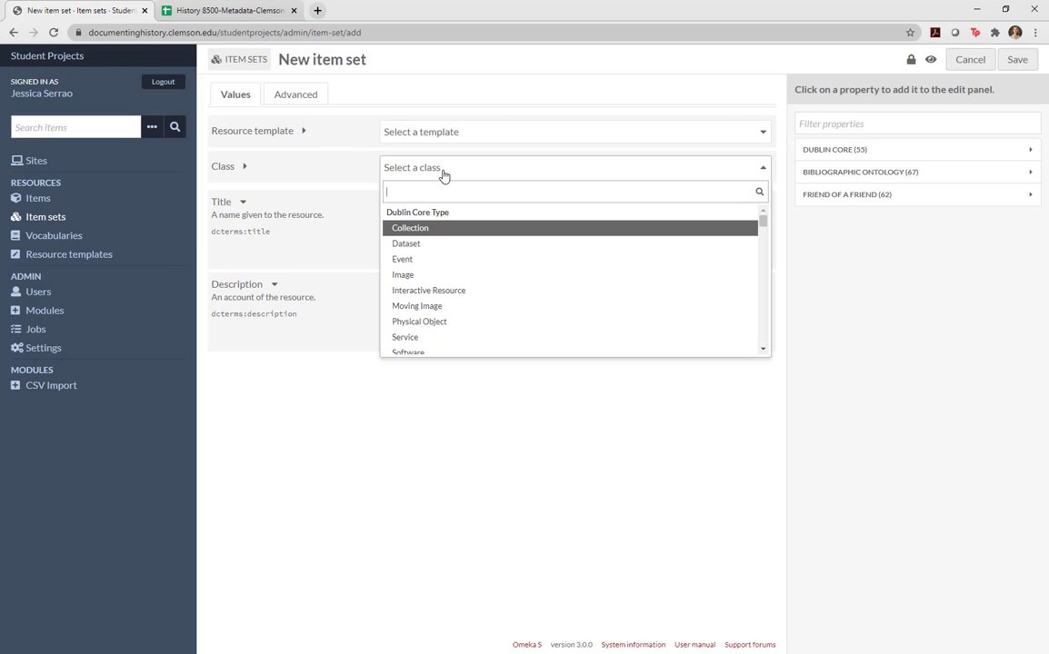
pyautogui.click(423, 229)
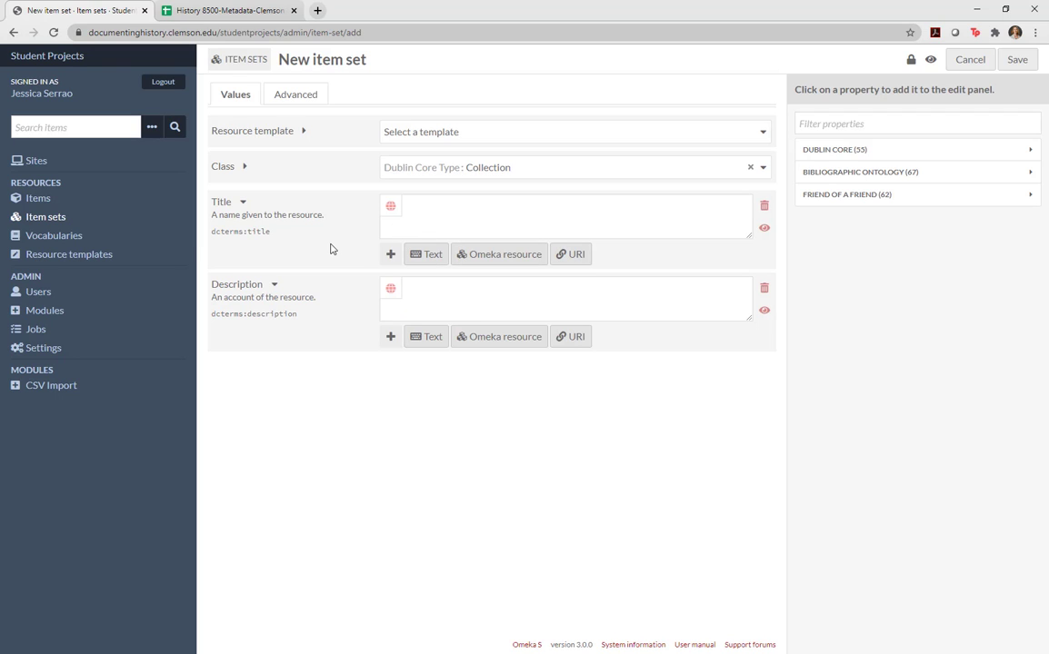
pyautogui.click(439, 211)
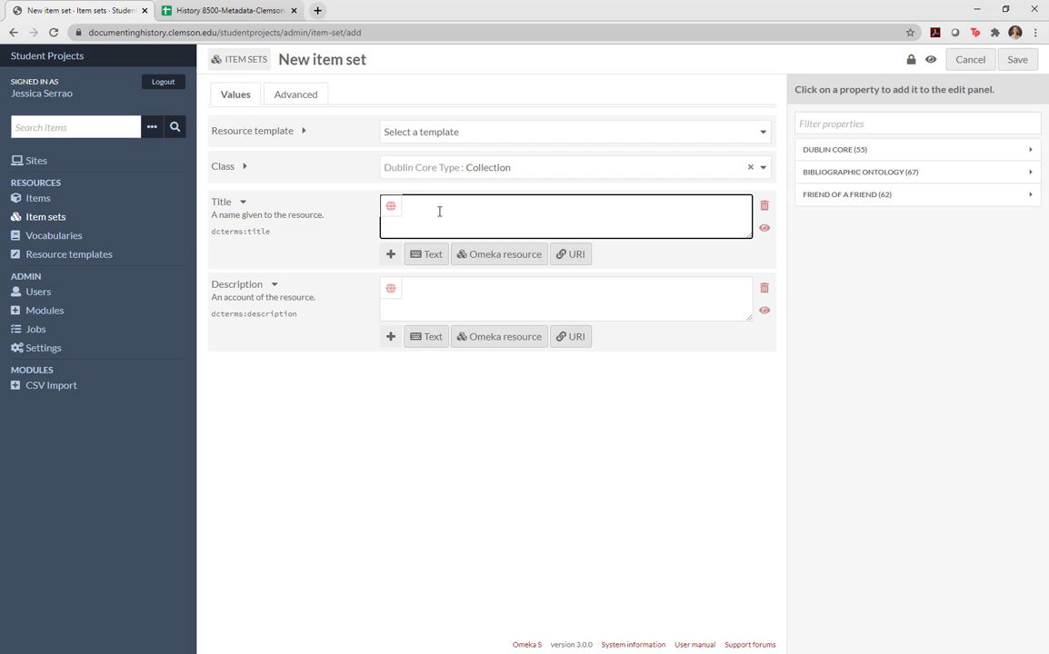
pyautogui.write('Clemson Women in Architecture')
# Enter the item set's description: "This collection contains items related to the history of women in the School of Architecture at Clemson University.".
pyautogui.click(461, 289)
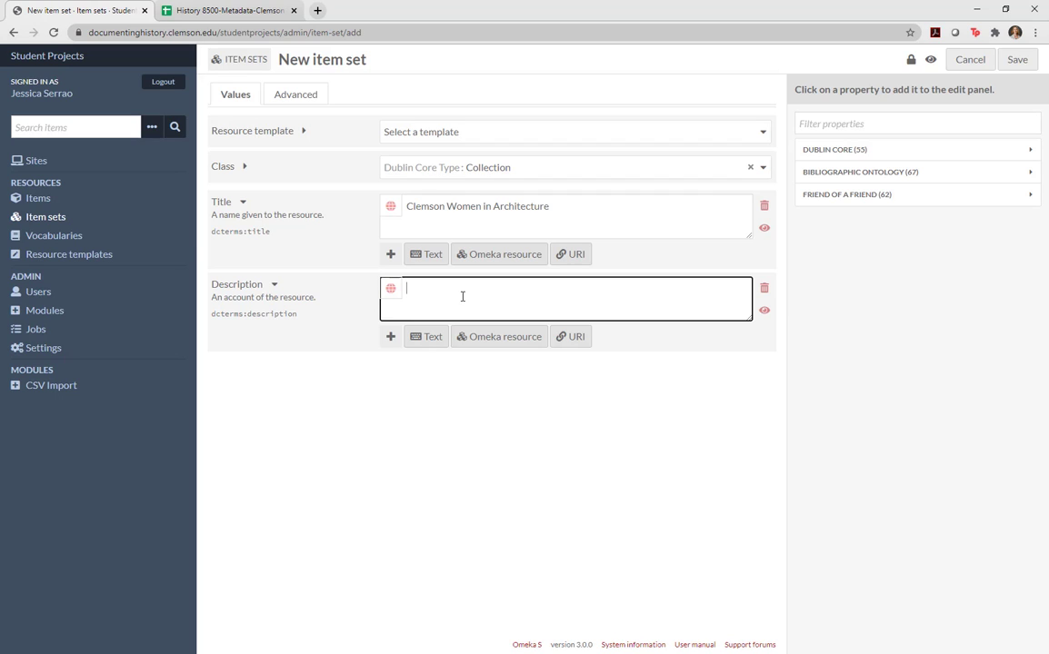
pyautogui.write('This collection contains items related to the histo')
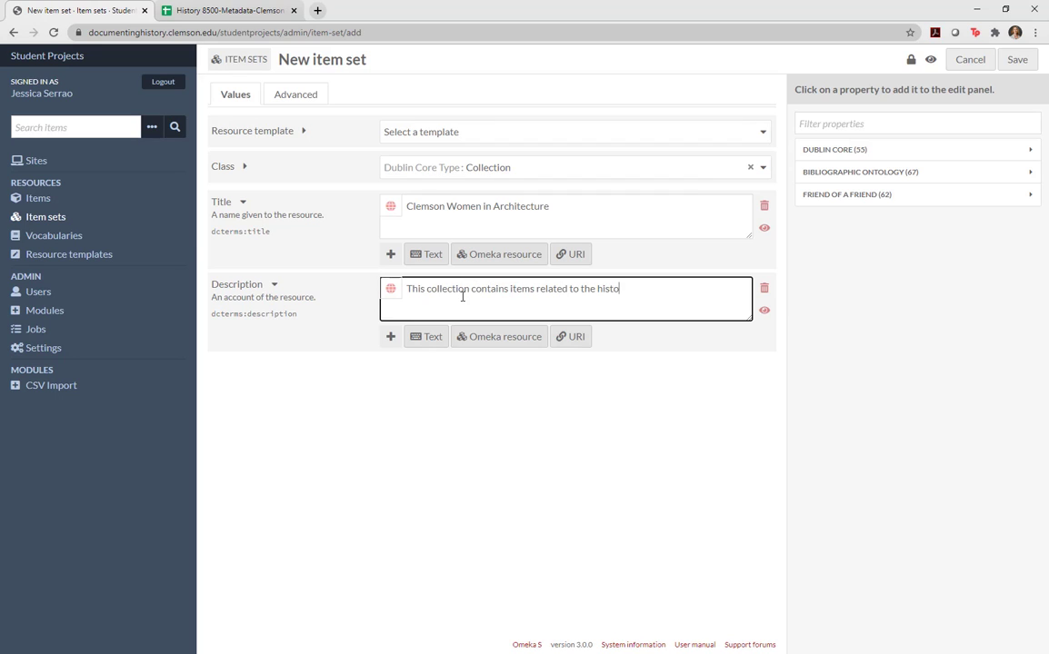
pyautogui.write('ry of women in the School of')
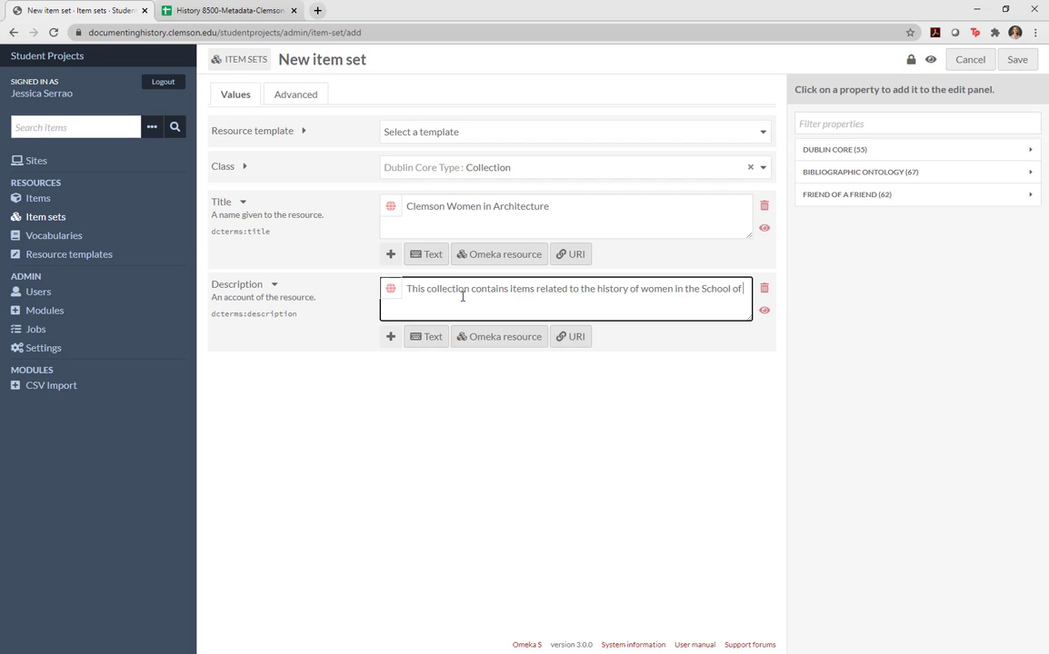
pyautogui.write(' Architecture at Clemson University.')
# Add the Dublin Core Extent property to the item set with the text value "1 photograph; 1 news article".
pyautogui.click(841, 150)
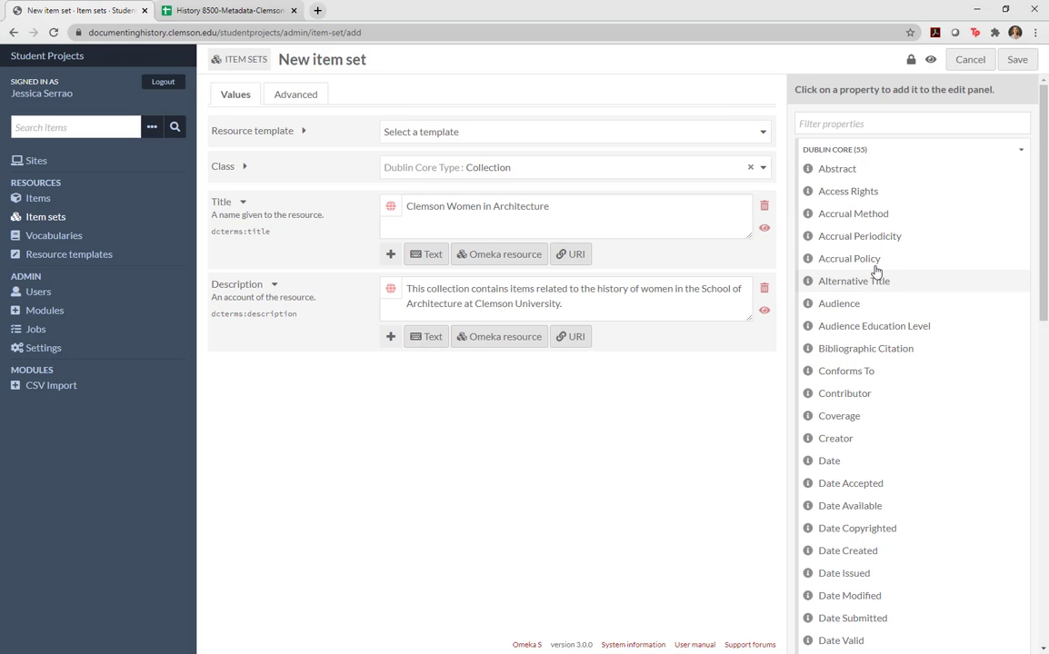
pyautogui.scroll(-3, 854, 327)
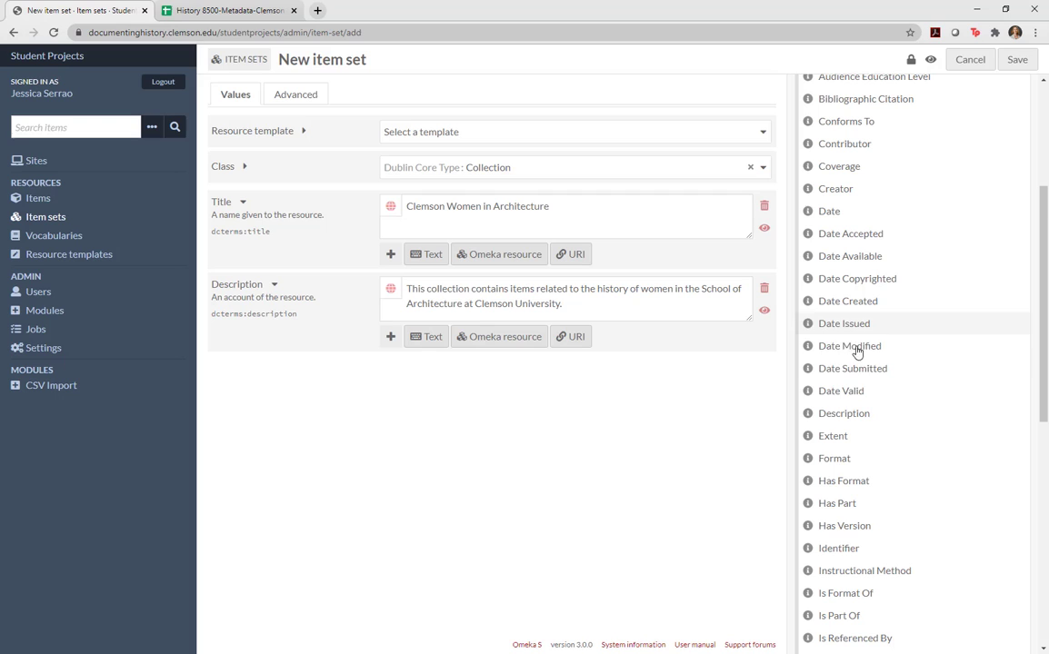
pyautogui.click(835, 435)
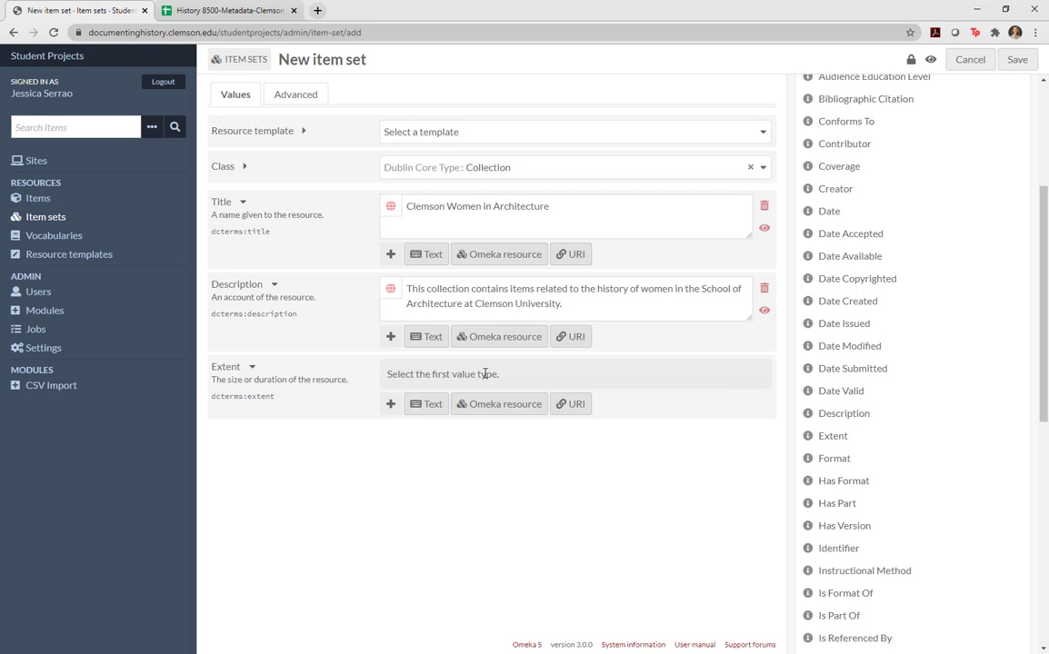
pyautogui.click(428, 405)
pyautogui.click(438, 379)
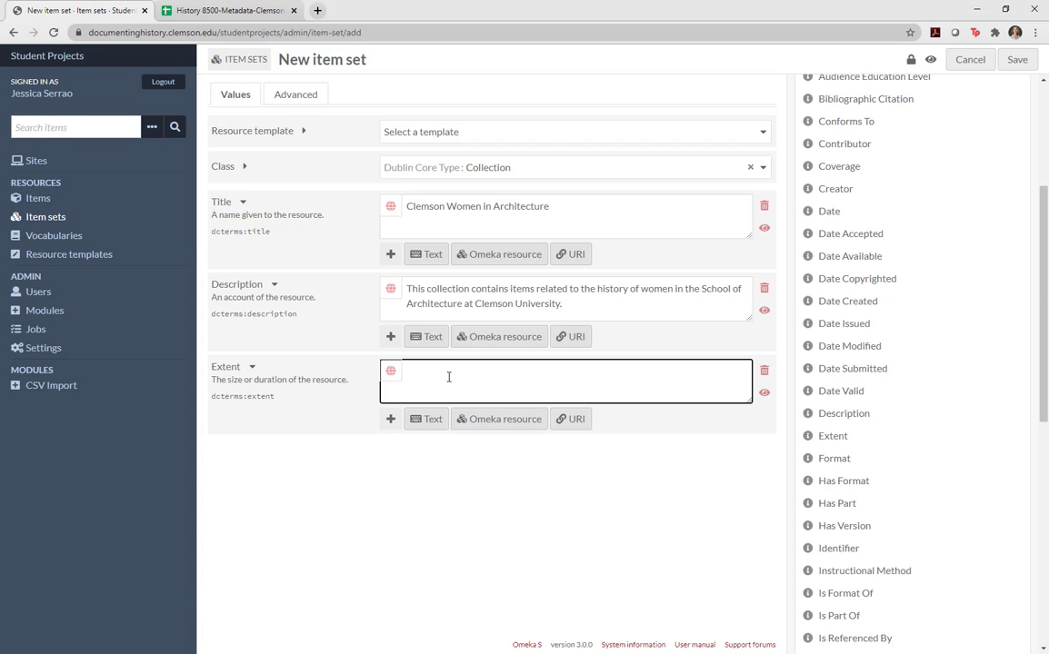
pyautogui.write('1 photograph; 1 news article')
pyautogui.click(703, 522)
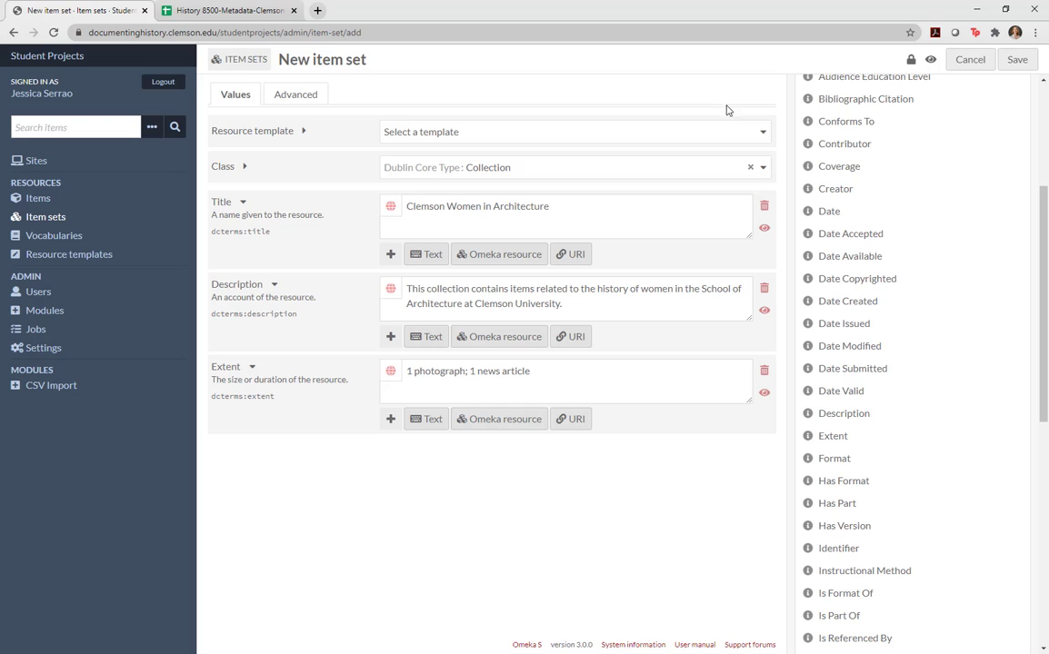
# Collapse the Dublin Core property list, keep the item set public and save it.
pyautogui.scroll(5, 1009, 363)
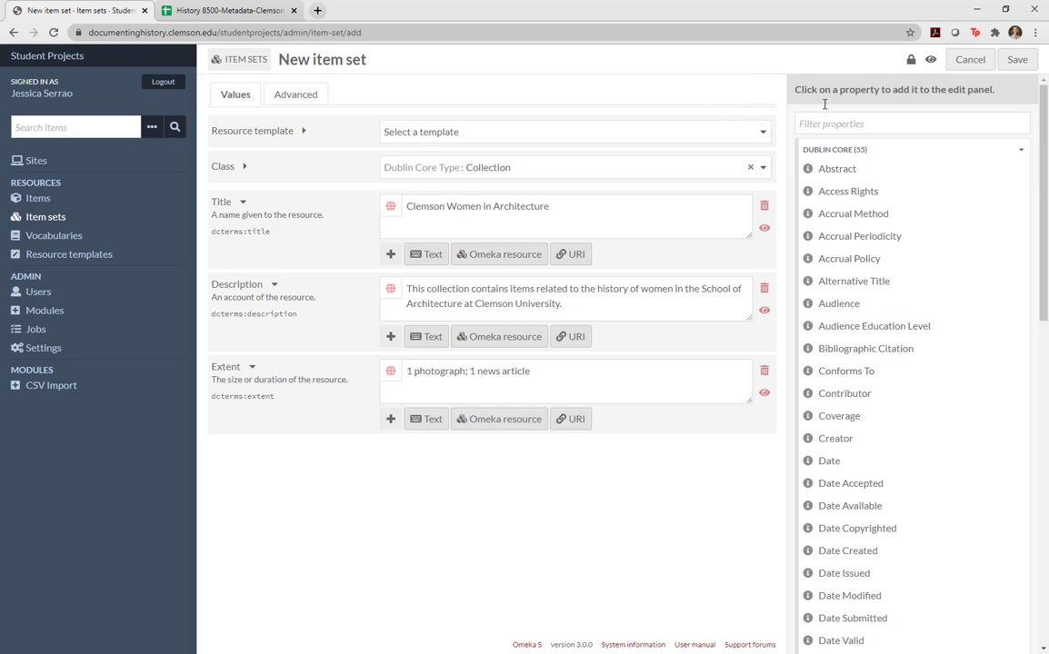
pyautogui.click(855, 150)
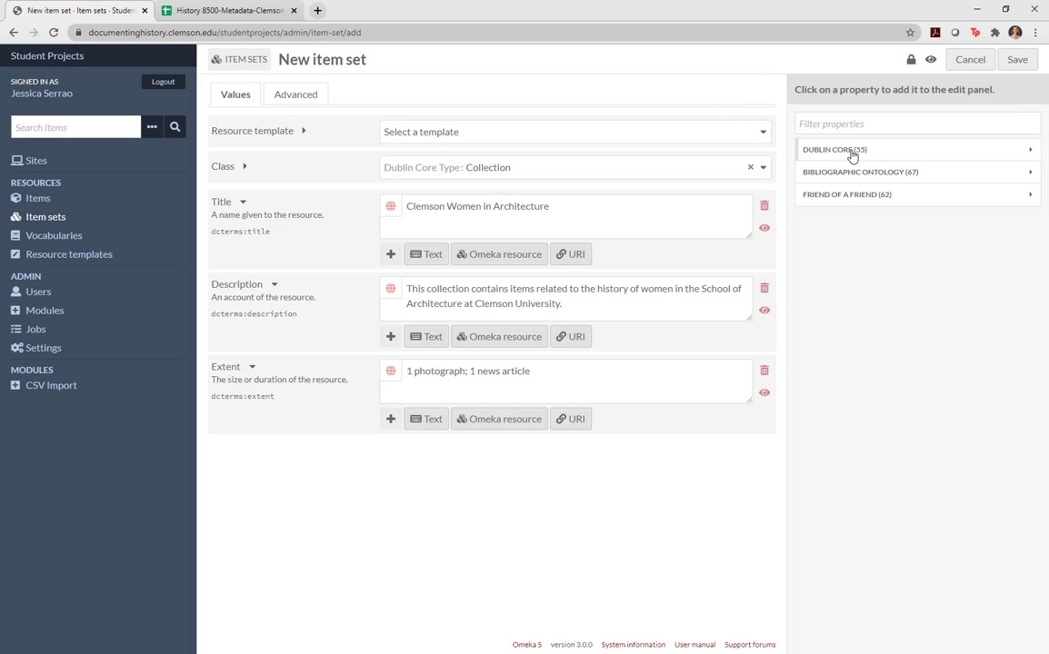
pyautogui.click(911, 70)
pyautogui.click(932, 61)
pyautogui.click(932, 63)
pyautogui.click(1017, 61)
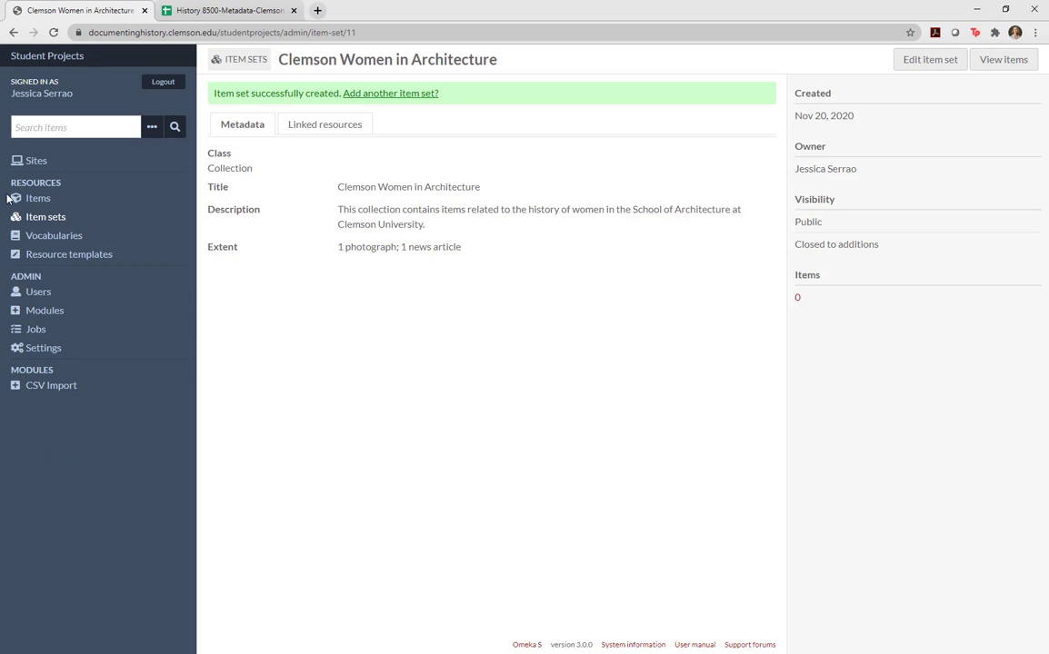
# Review the Clemson Women in Architecture item set's details and edit form, and return to the list of item sets.
pyautogui.click(46, 219)
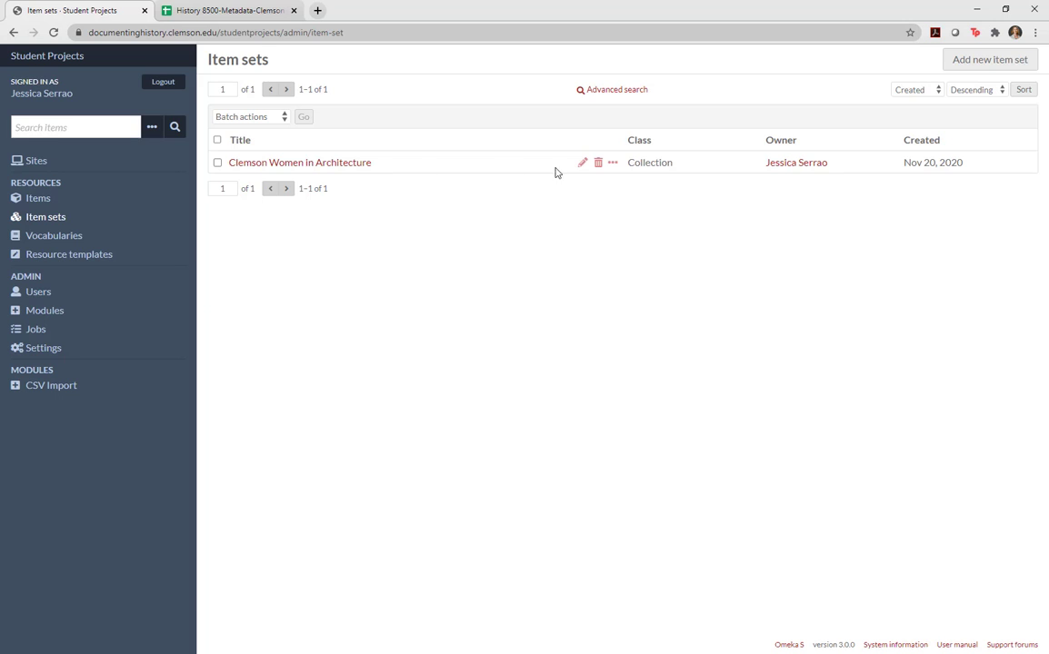
pyautogui.click(613, 164)
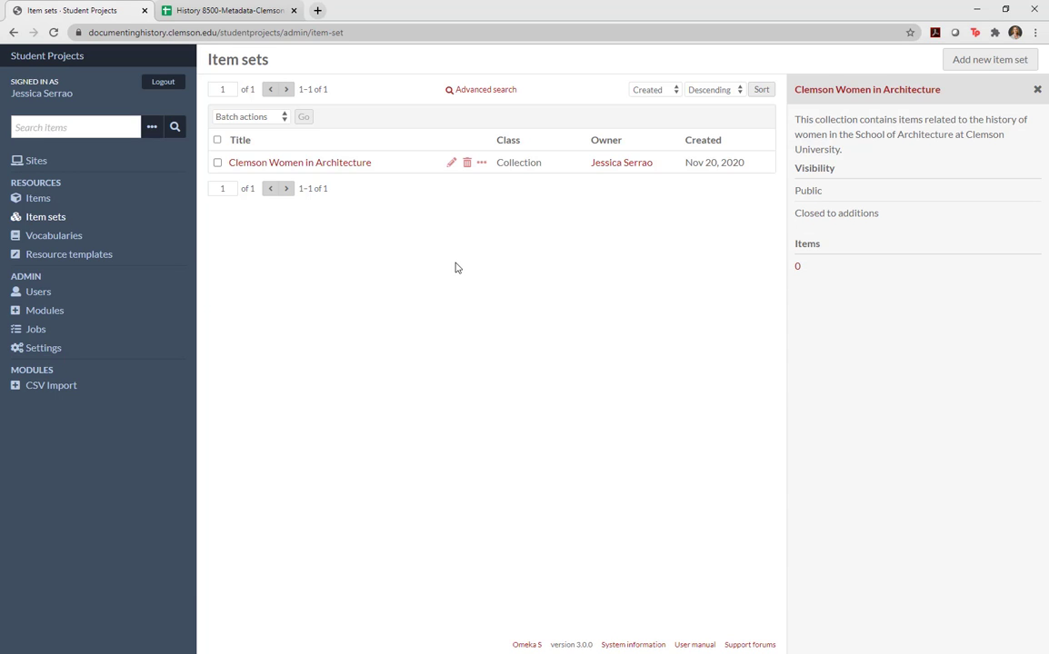
pyautogui.click(451, 166)
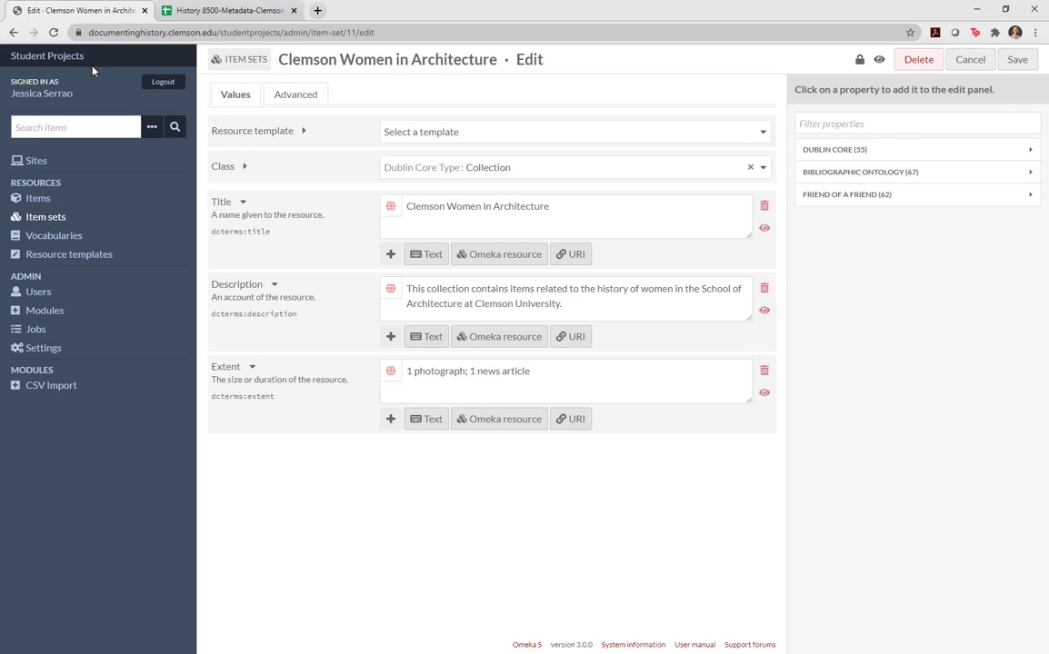
pyautogui.click(13, 33)
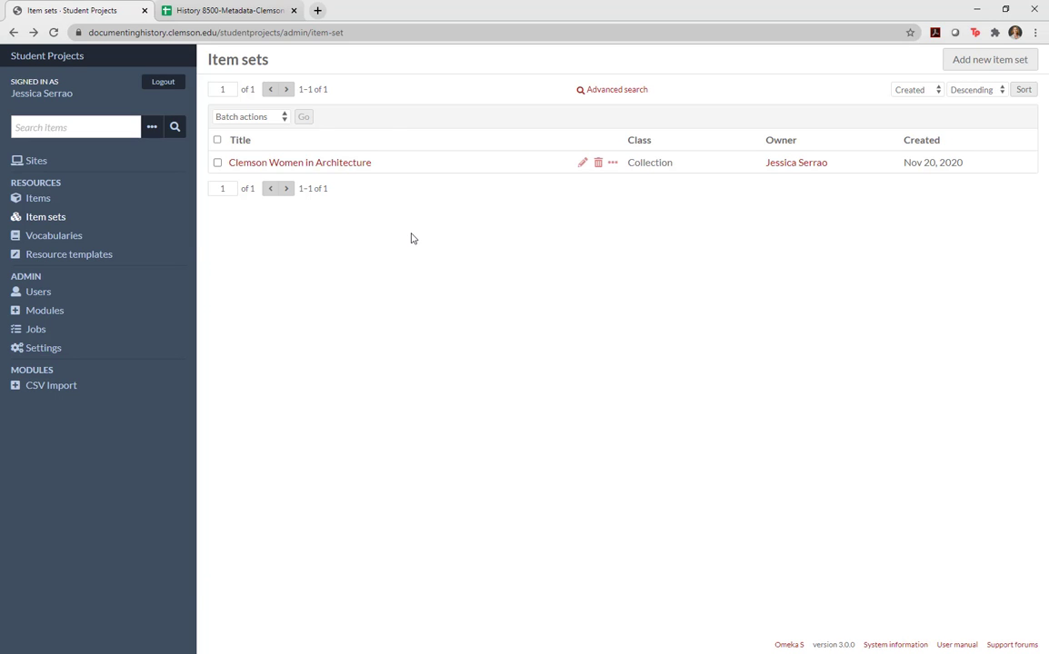
# Look over the Google Sheets metadata spreadsheet, and open "The Tiger Vol. LX No. 16 - 1967-01-13.pdf" from the Clemson Women in Architecture folder in Acrobat.
pyautogui.click(237, 18)
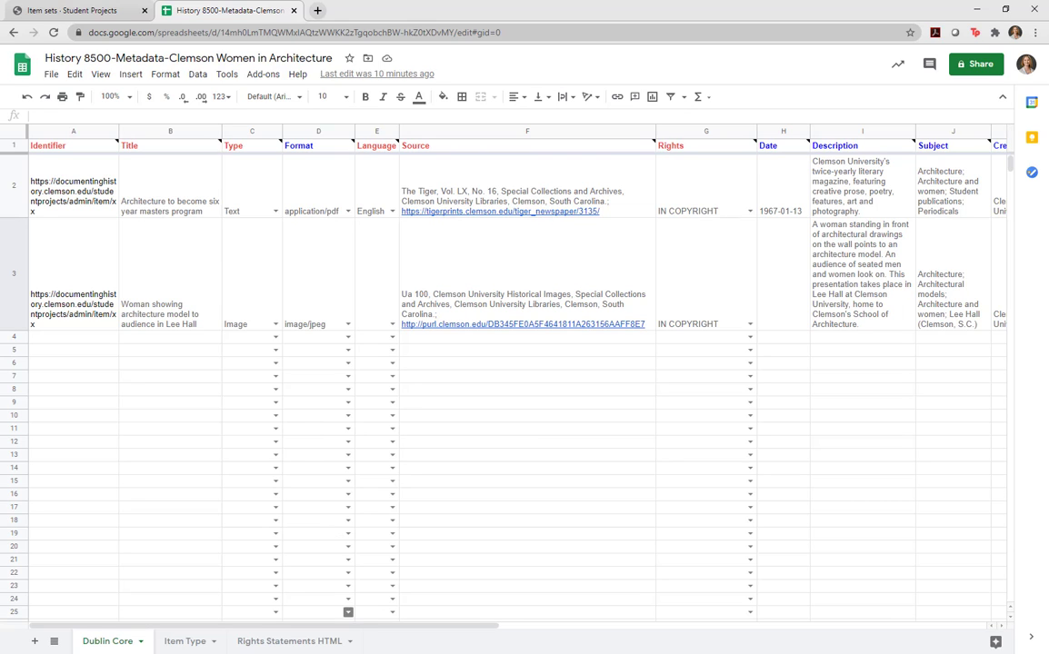
pyautogui.moveTo(300, 647)
pyautogui.click(205, 643)
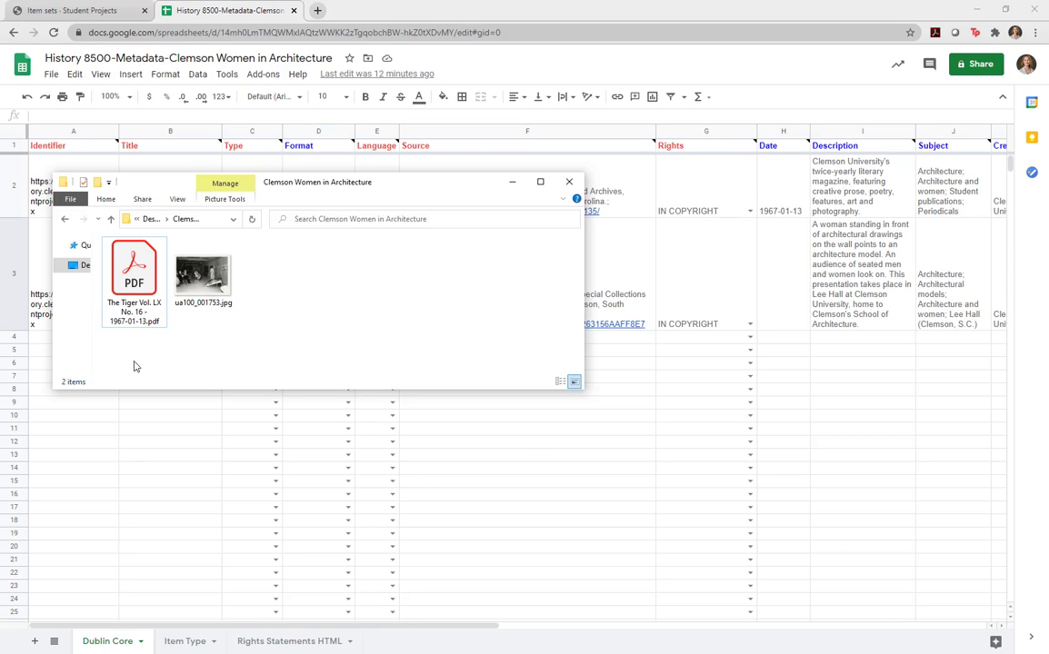
pyautogui.doubleClick(131, 278)
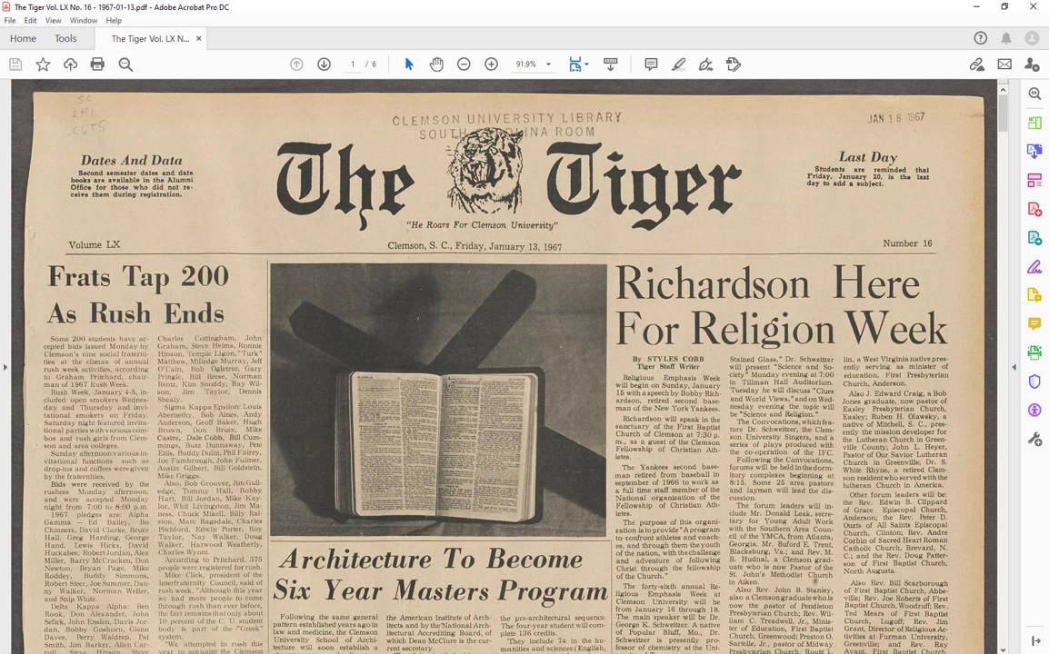
pyautogui.scroll(-3, 450, 388)
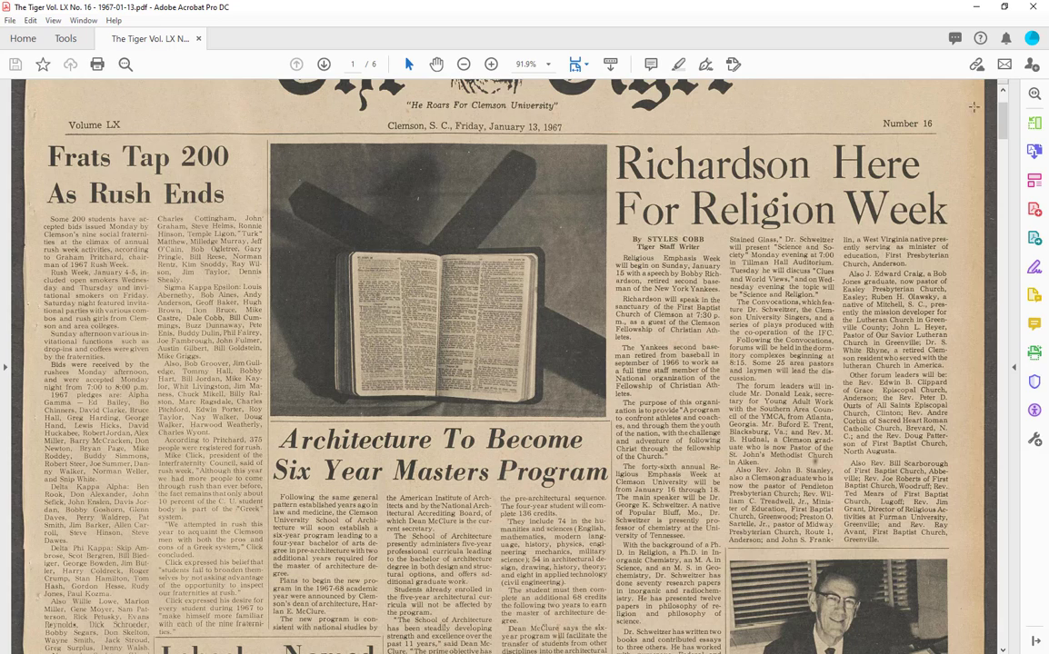
# Delete pages 2 to 6 from the newspaper PDF with Organize Pages, keeping only the front page.
pyautogui.click(1034, 123)
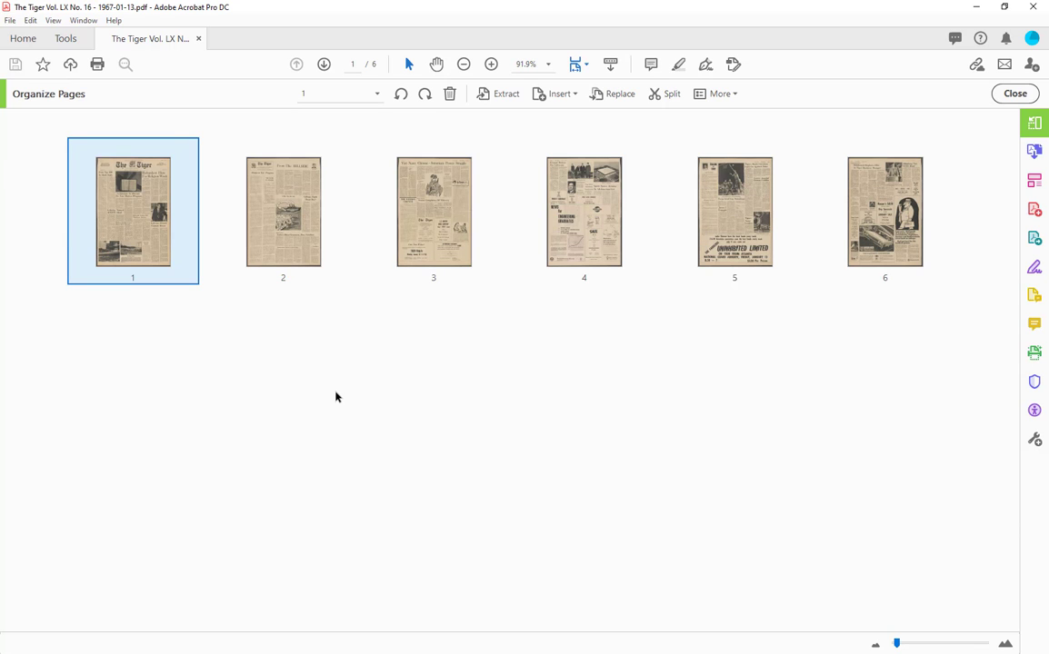
pyautogui.click(292, 218)
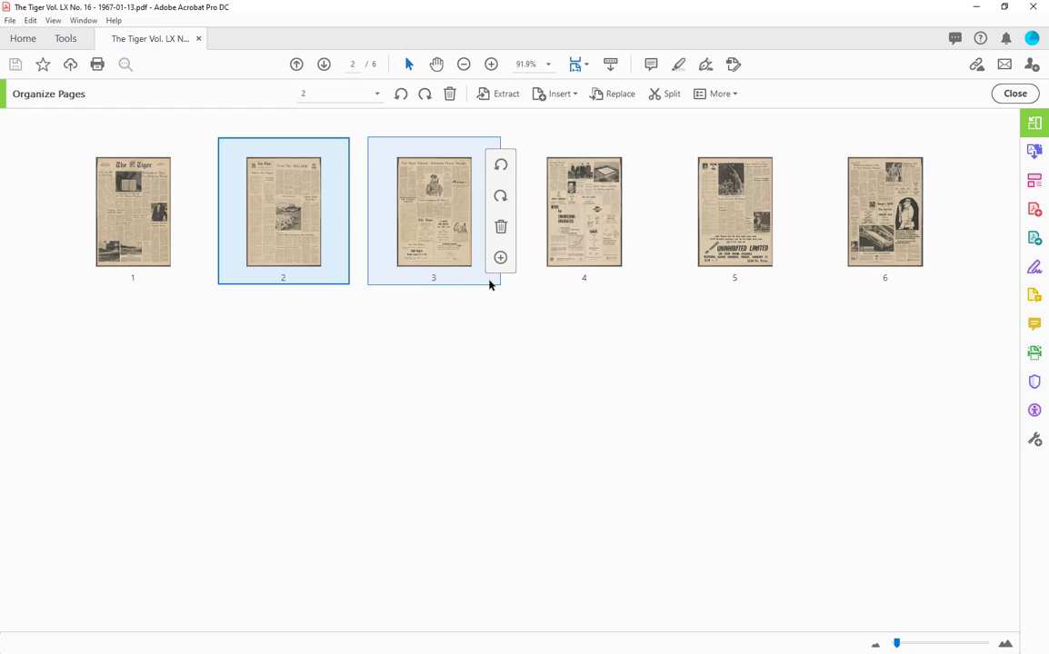
pyautogui.keyDown('shift'); pyautogui.click(877, 218); pyautogui.keyUp('shift')
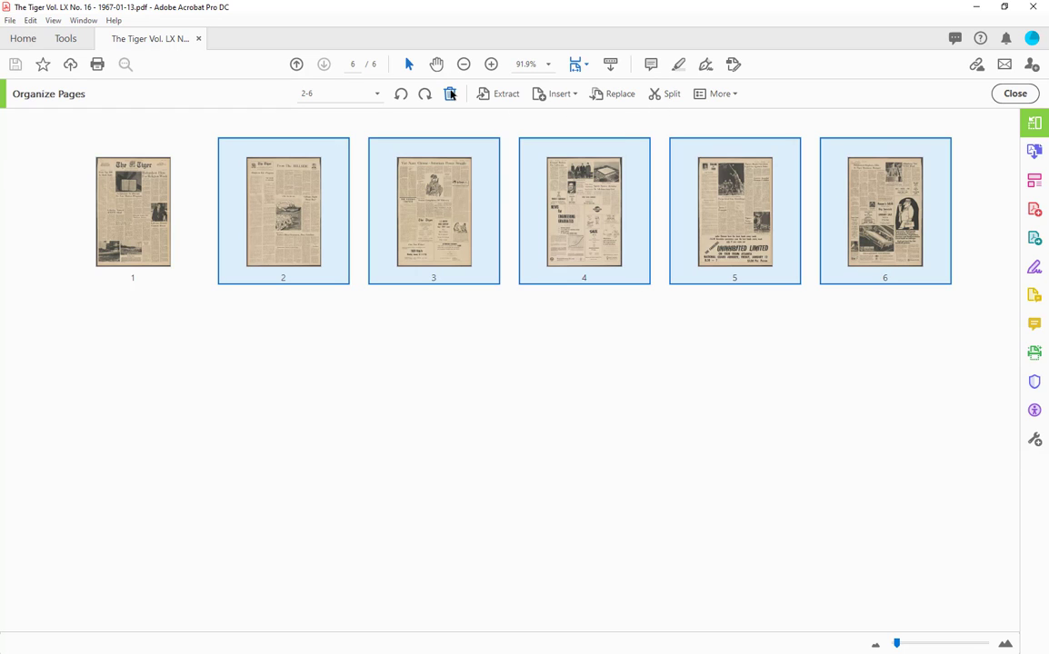
pyautogui.click(449, 94)
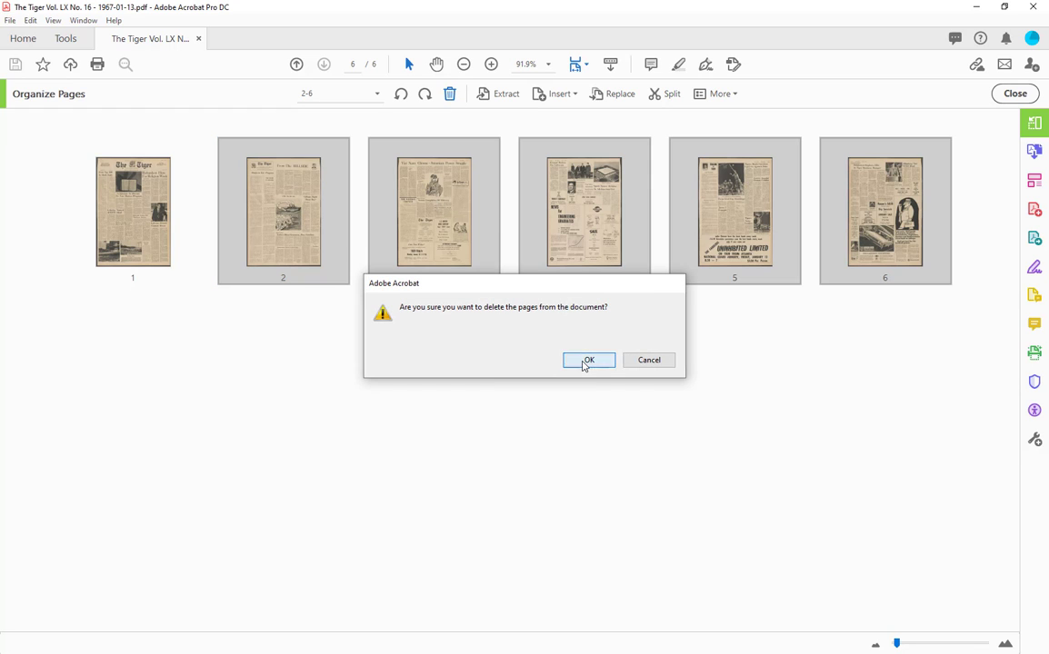
pyautogui.click(585, 362)
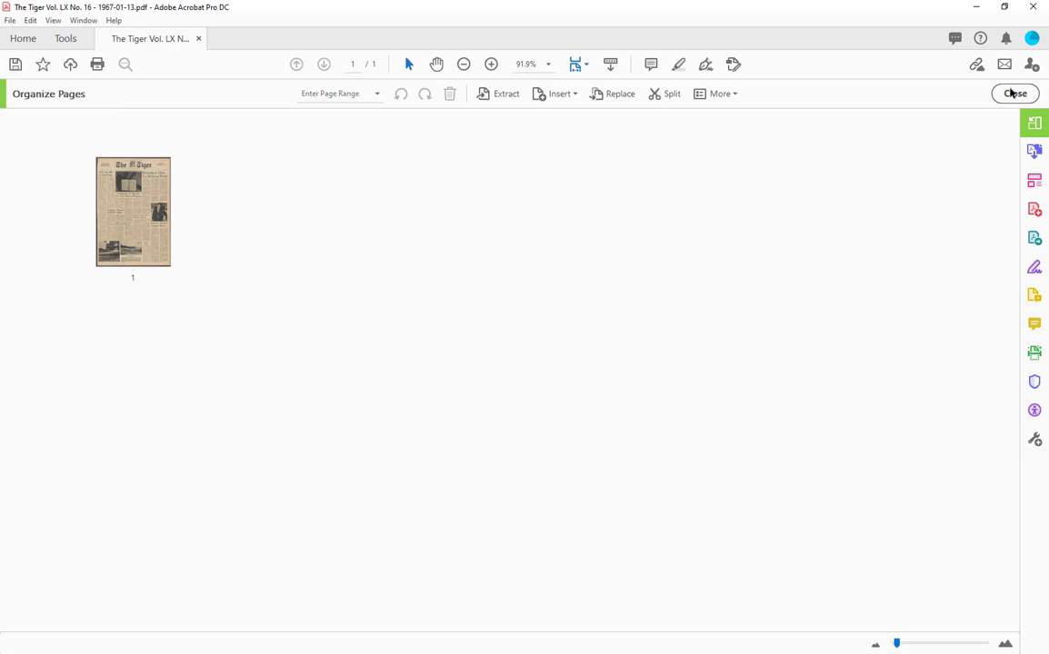
pyautogui.click(1015, 93)
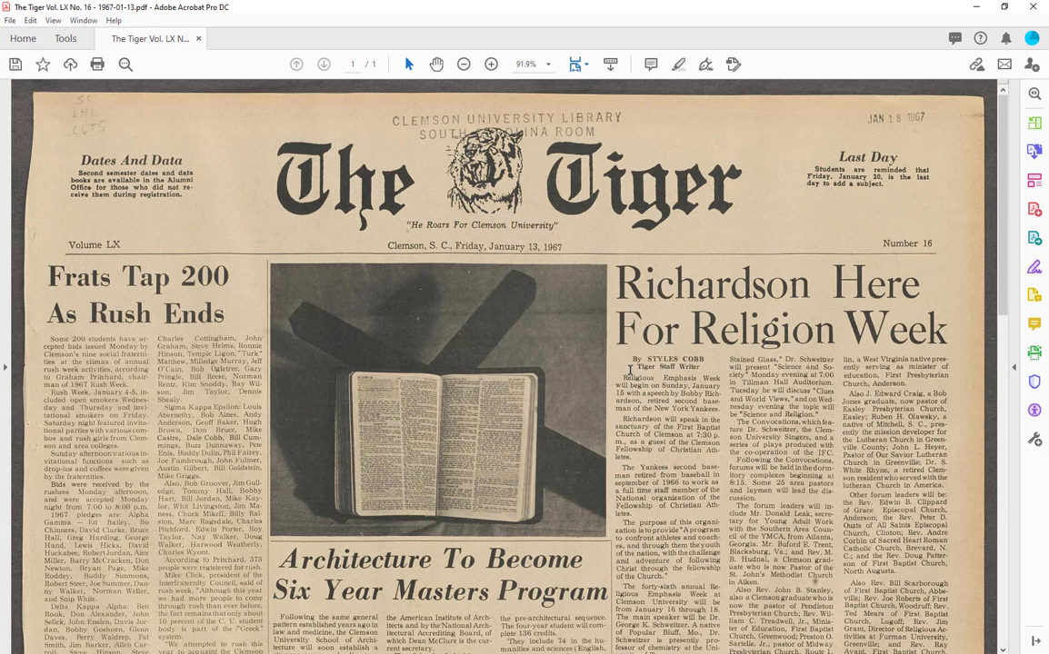
# Examine the architecture article on the front page in Edit PDF mode, and switch back to the Google Sheets metadata spreadsheet.
pyautogui.scroll(-8, 398, 367)
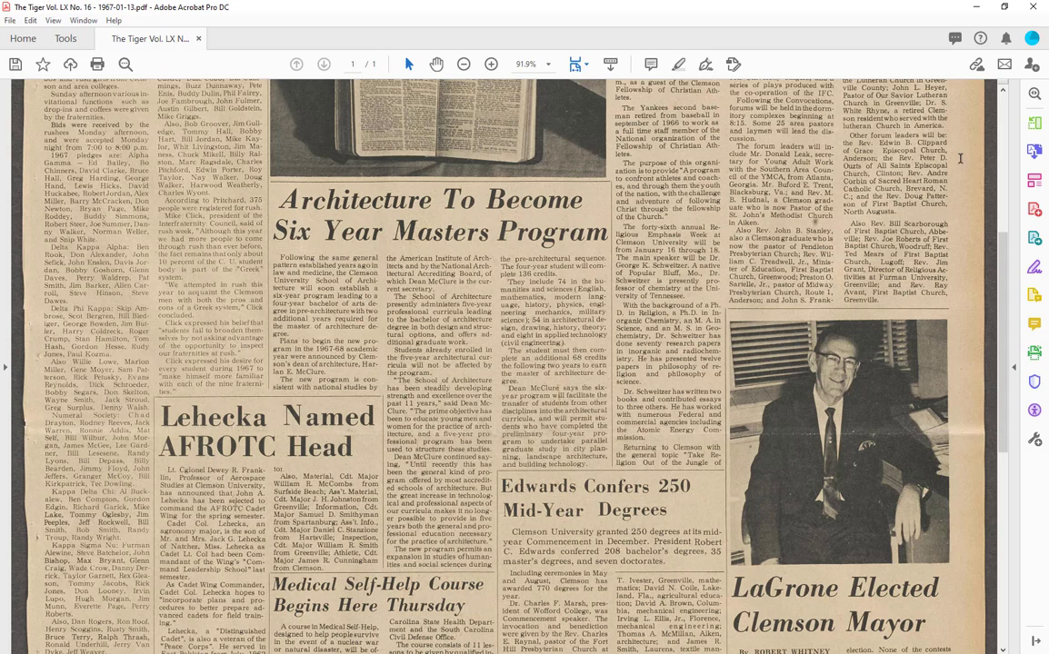
pyautogui.click(1034, 182)
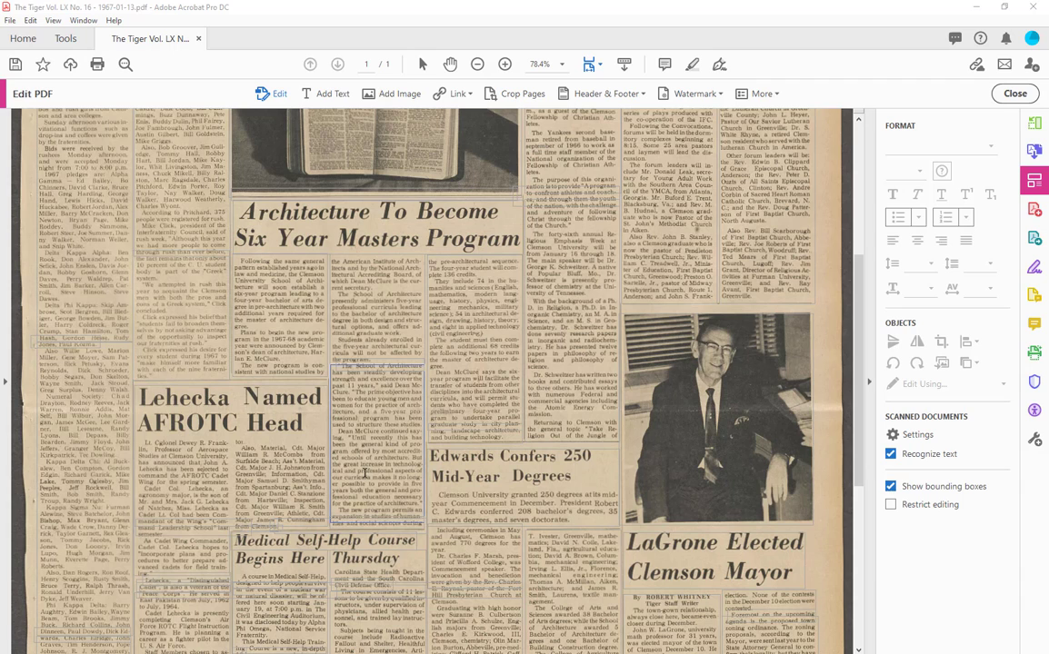
pyautogui.scroll(4, 354, 470)
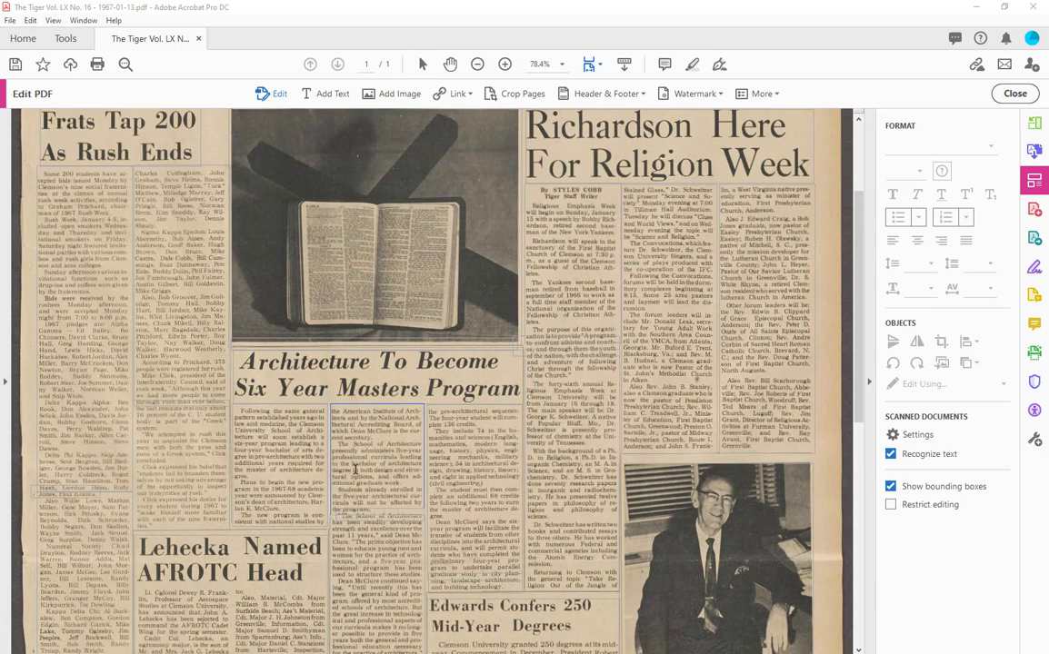
pyautogui.scroll(3, 354, 469)
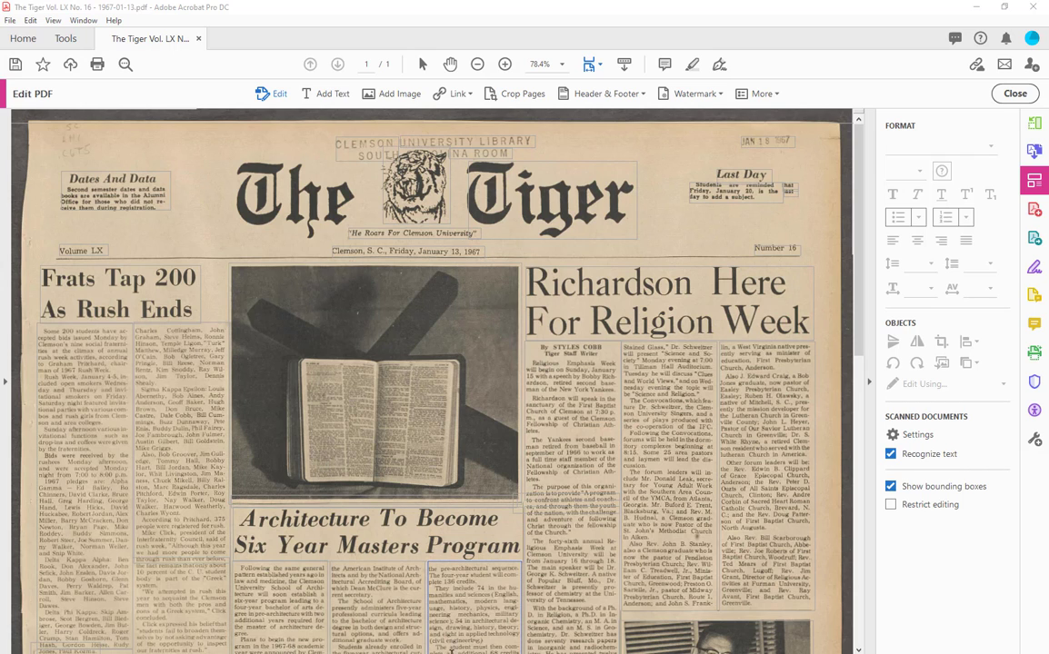
pyautogui.moveTo(480, 648)
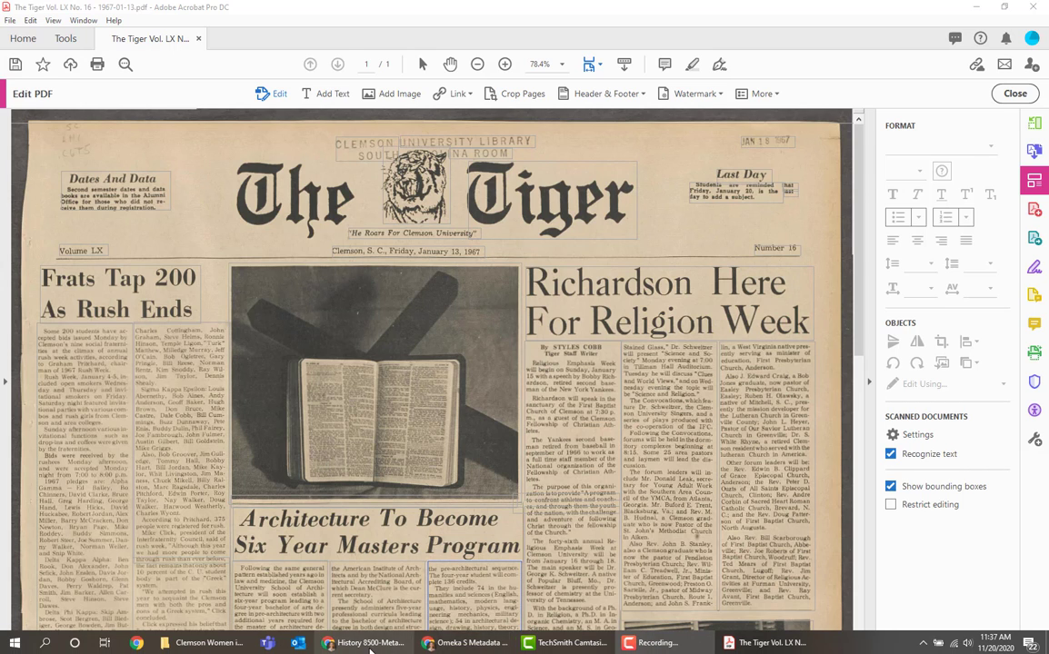
pyautogui.click(382, 571)
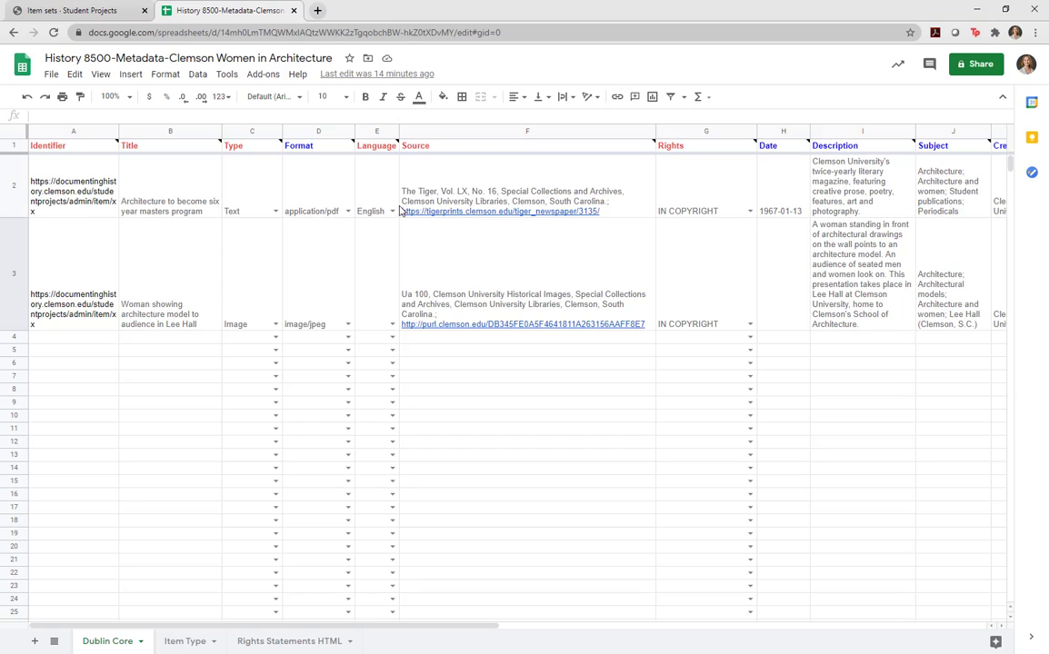
# In Acrobat, crop the newspaper page to the "Architecture To Become Six Year Masters Program" article, about 5.5 by 6.2 inches.
pyautogui.moveTo(430, 199)
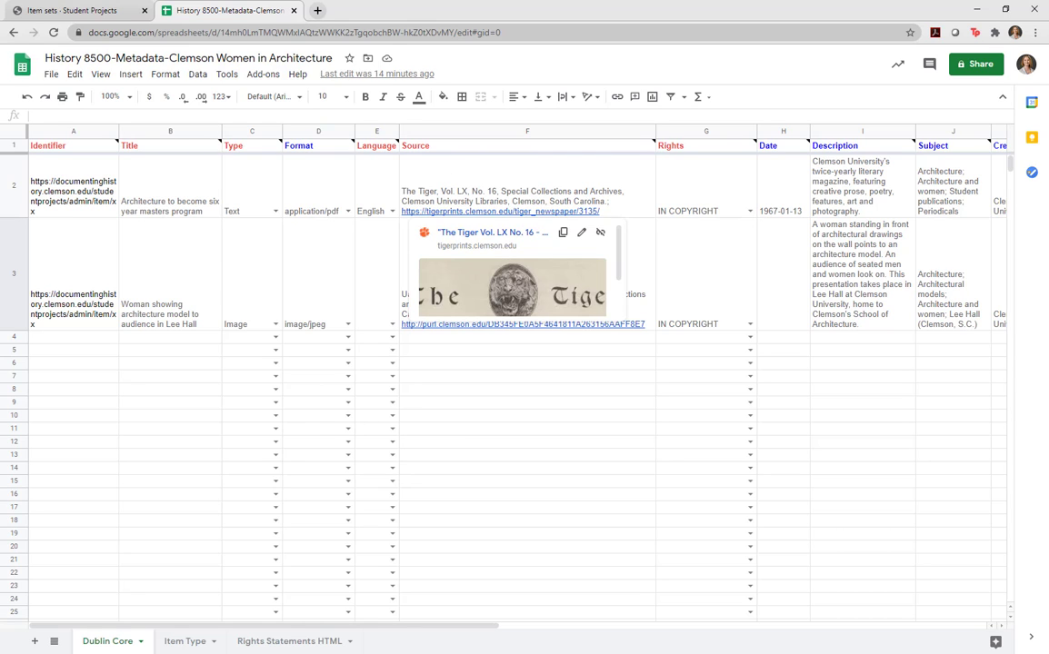
pyautogui.moveTo(489, 646)
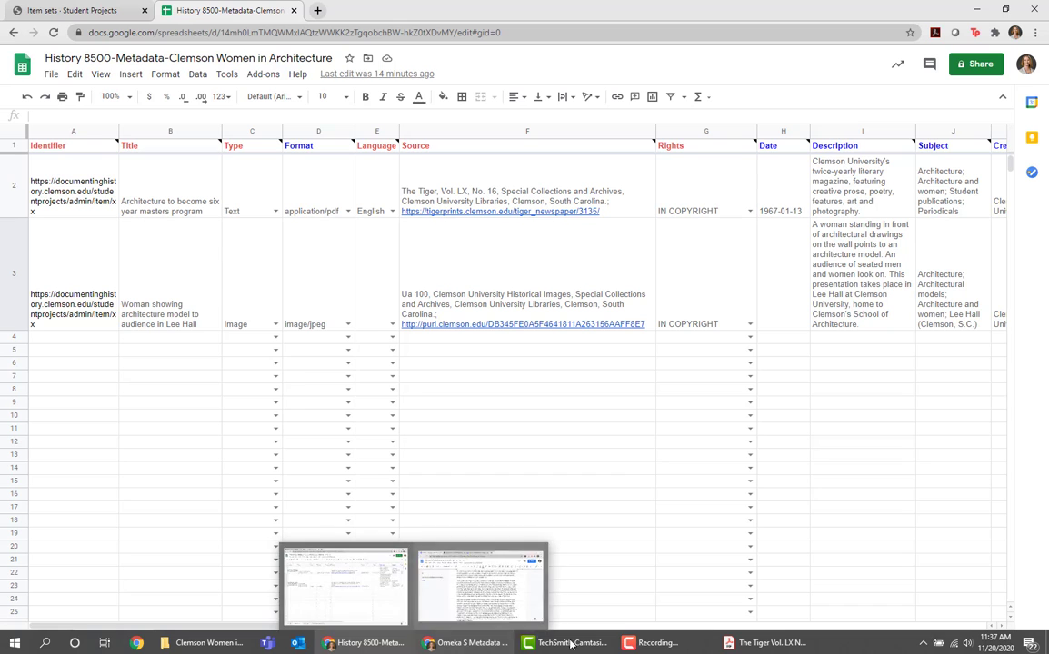
pyautogui.click(773, 643)
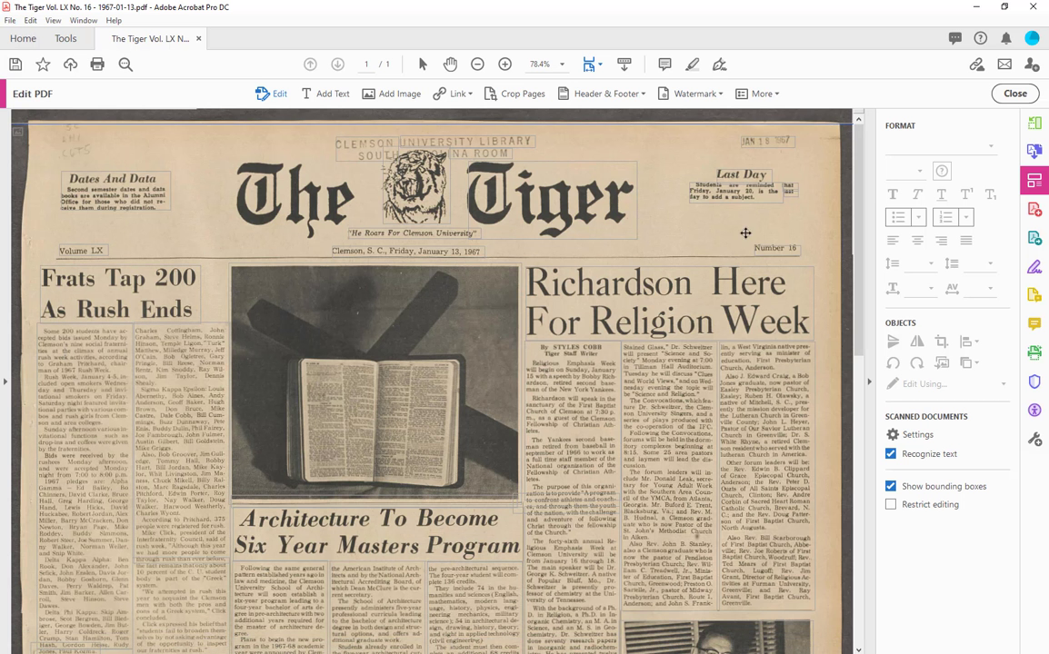
pyautogui.scroll(-3, 149, 391)
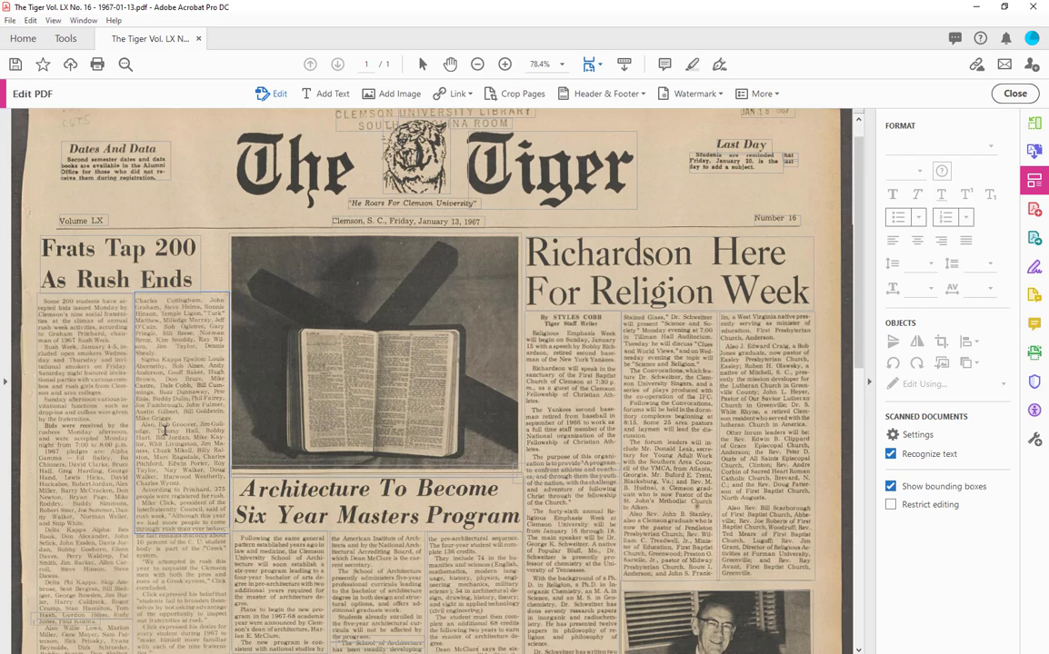
pyautogui.scroll(-3, 152, 421)
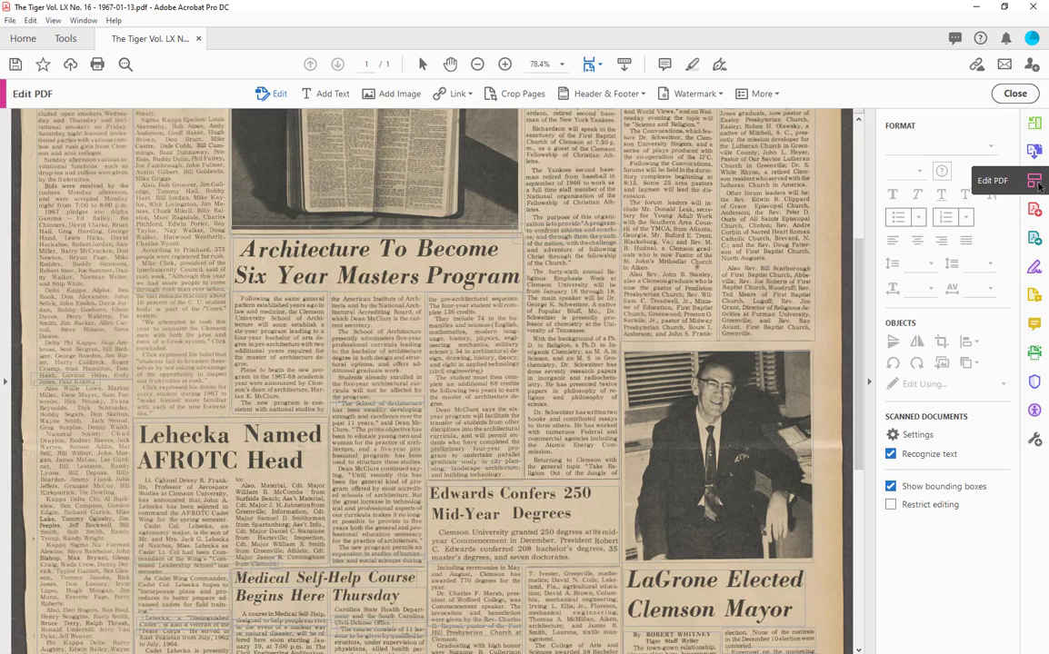
pyautogui.click(518, 95)
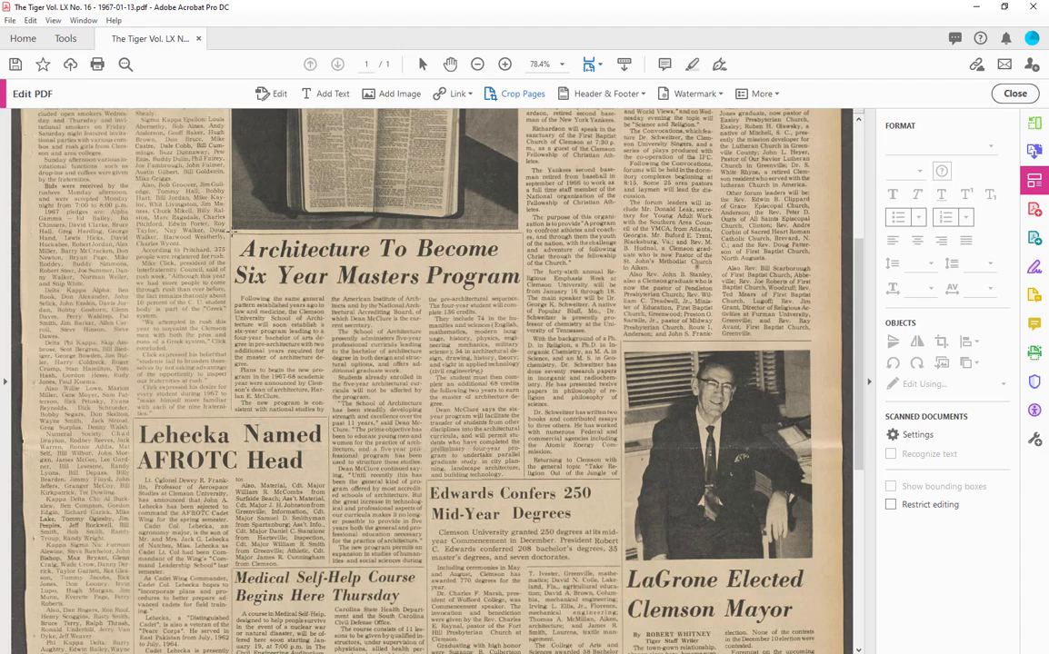
pyautogui.moveTo(233, 236); pyautogui.dragTo(525, 567)
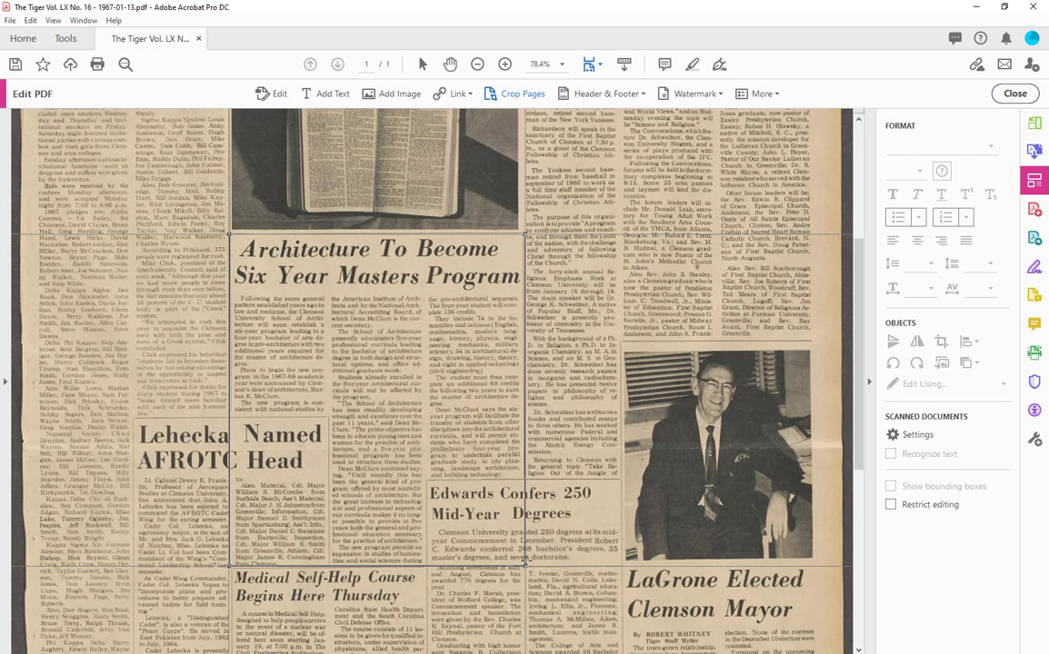
pyautogui.doubleClick(525, 237)
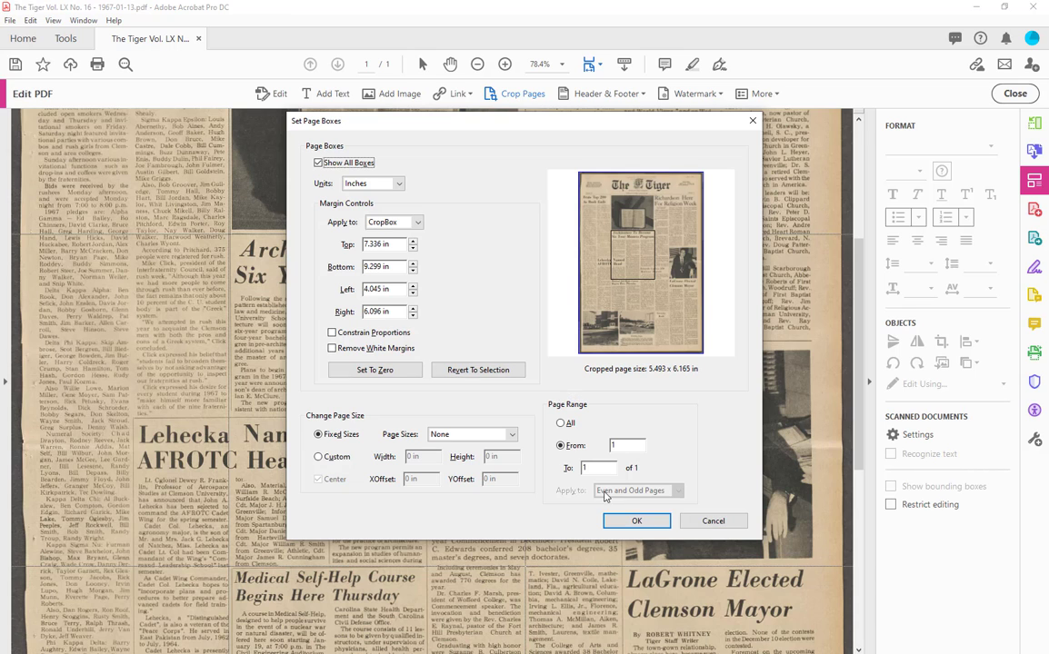
pyautogui.click(634, 522)
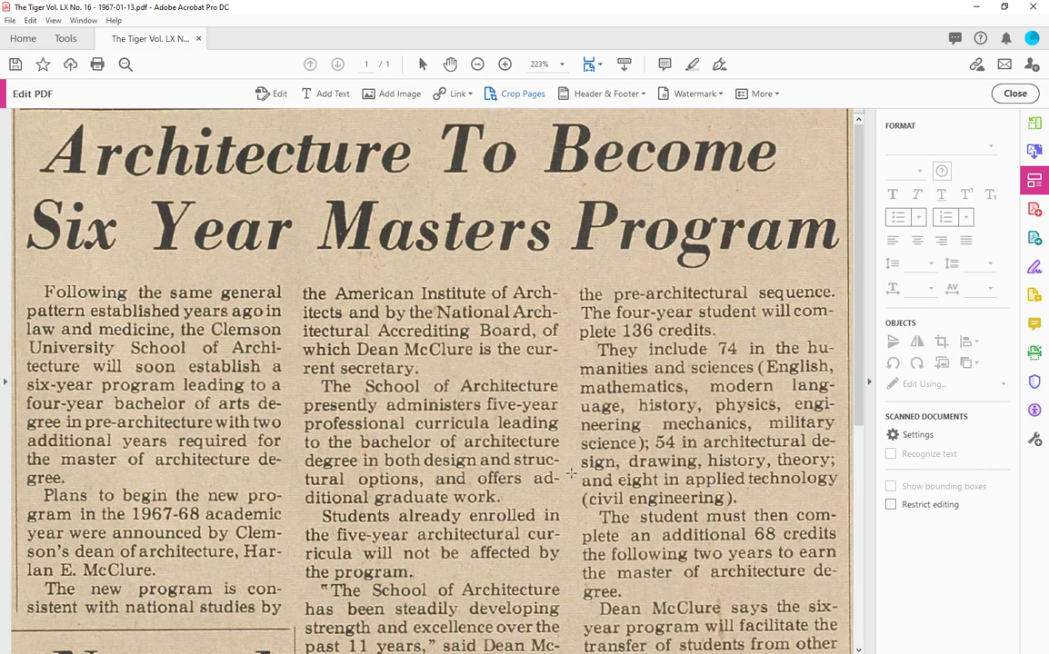
# Exit Edit PDF mode, save the cropped newspaper PDF, and close Acrobat to return to the metadata spreadsheet.
pyautogui.click(476, 65)
pyautogui.click(478, 64)
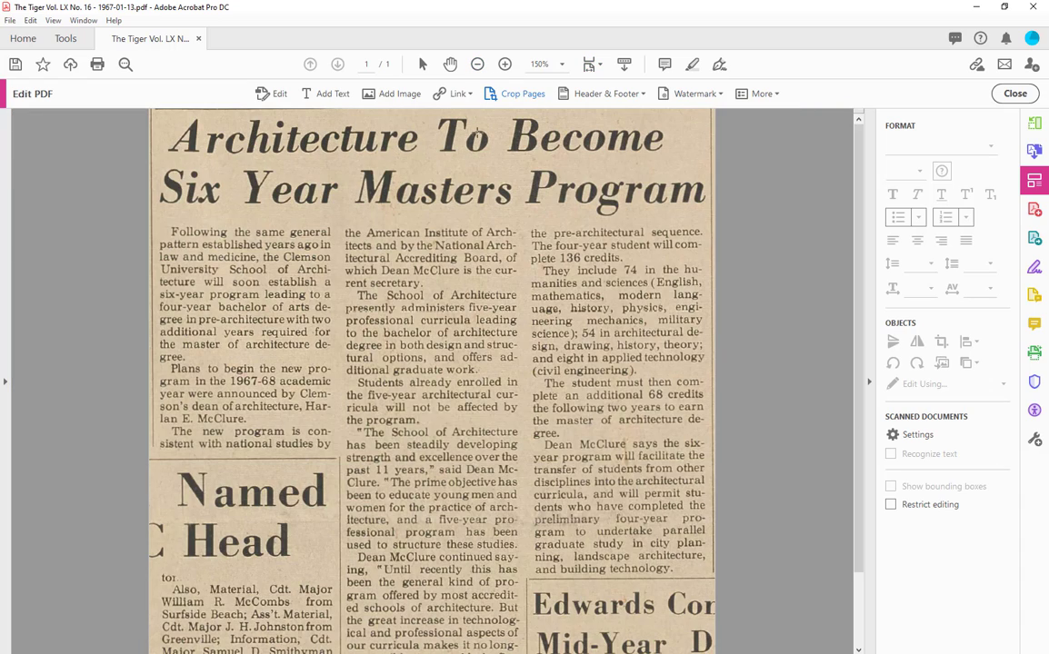
pyautogui.click(477, 64)
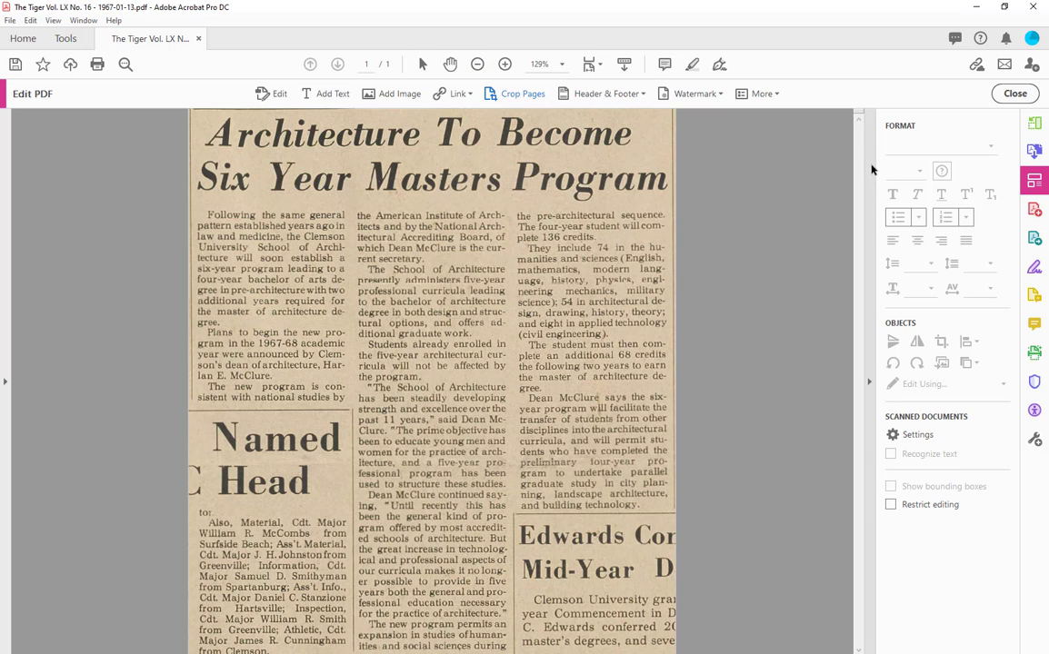
pyautogui.click(1014, 93)
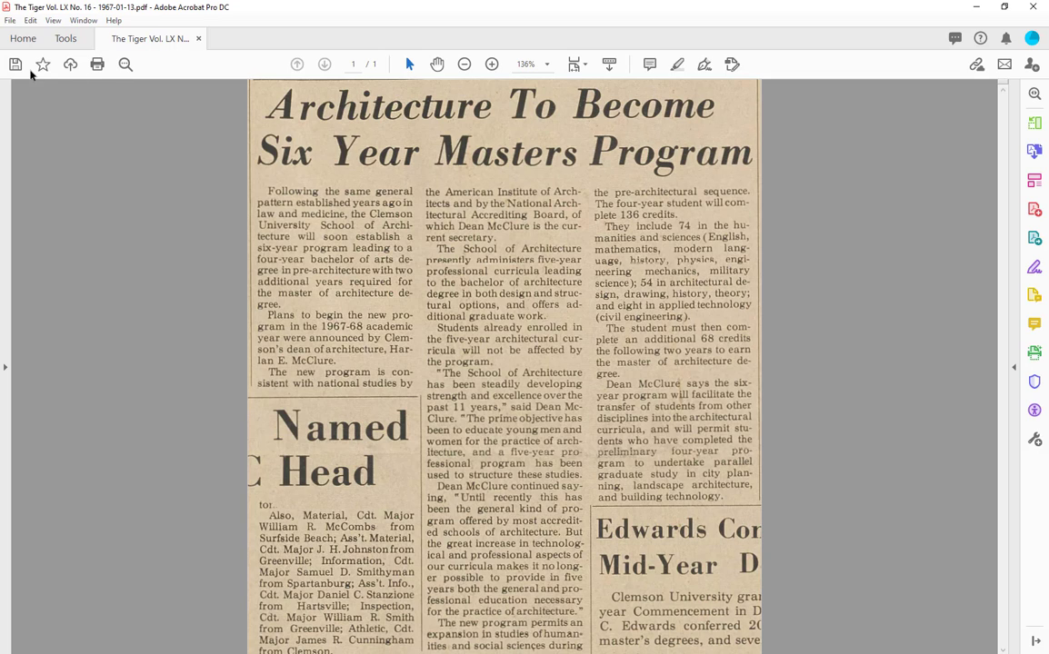
pyautogui.click(14, 65)
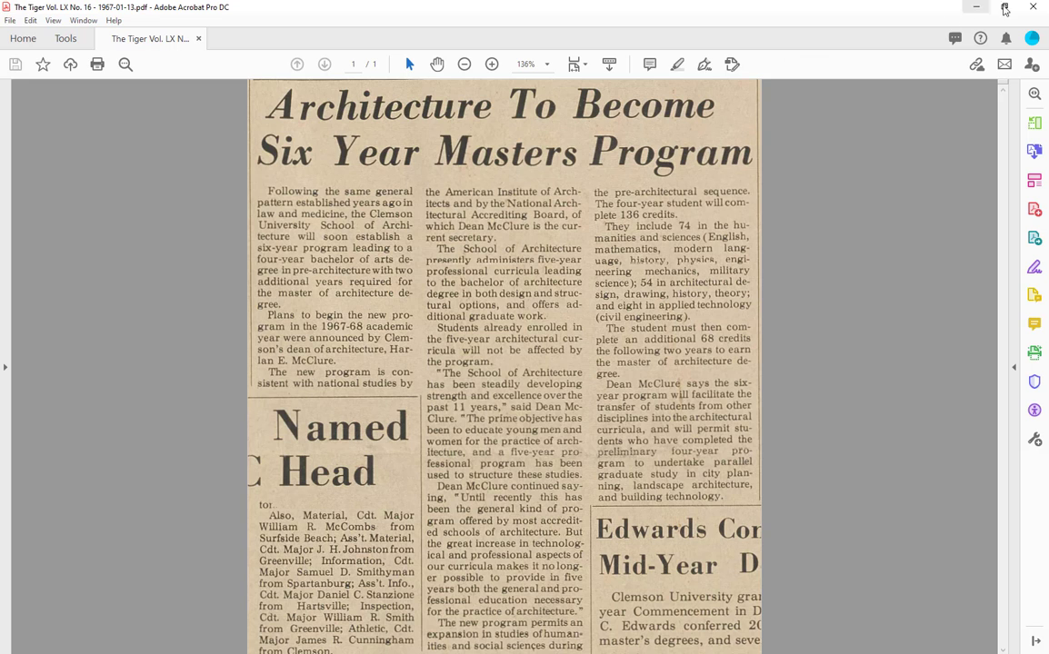
pyautogui.click(1032, 6)
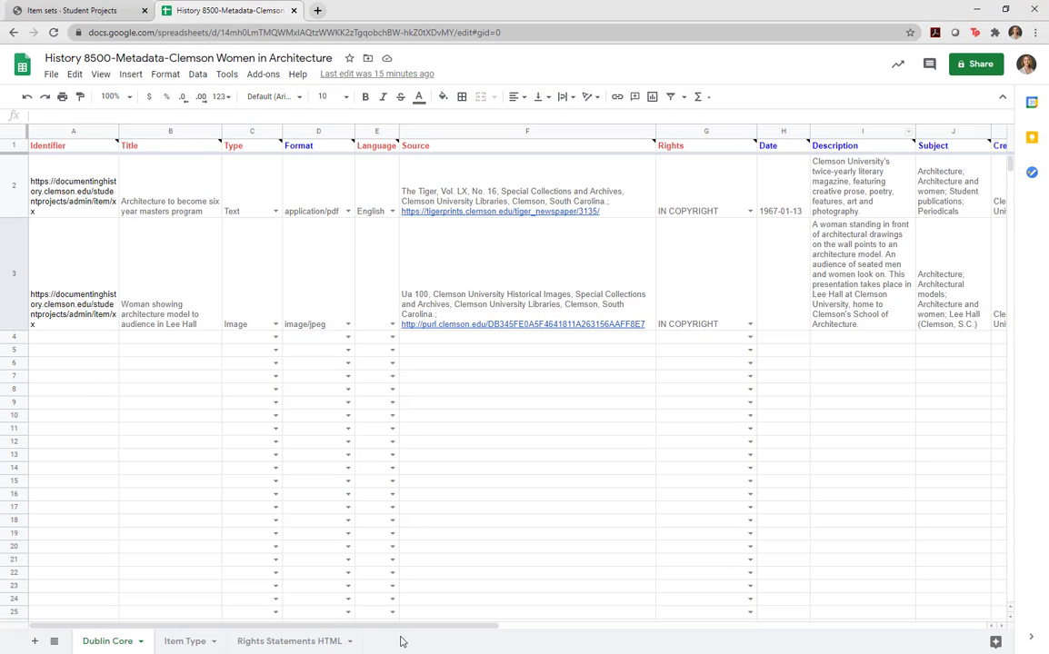
# Rename the PDF in the Clemson Women in Architecture folder as "The Tiger Vol. LX No. 16 - 1967-01-13-crop.pdf".
pyautogui.moveTo(403, 653)
pyautogui.click(200, 642)
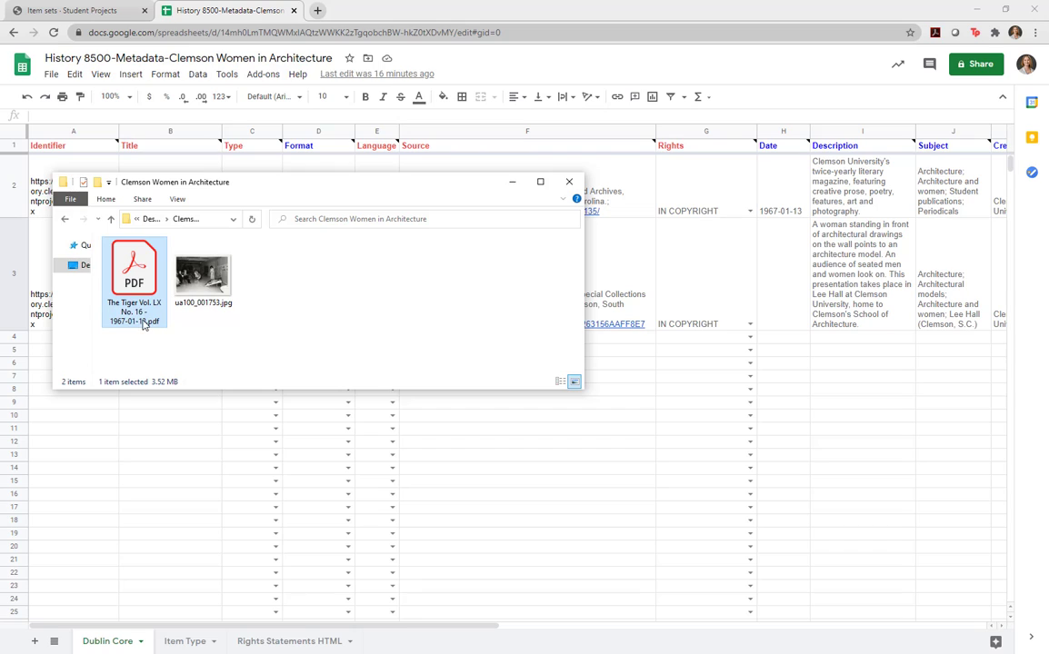
pyautogui.click(143, 322)
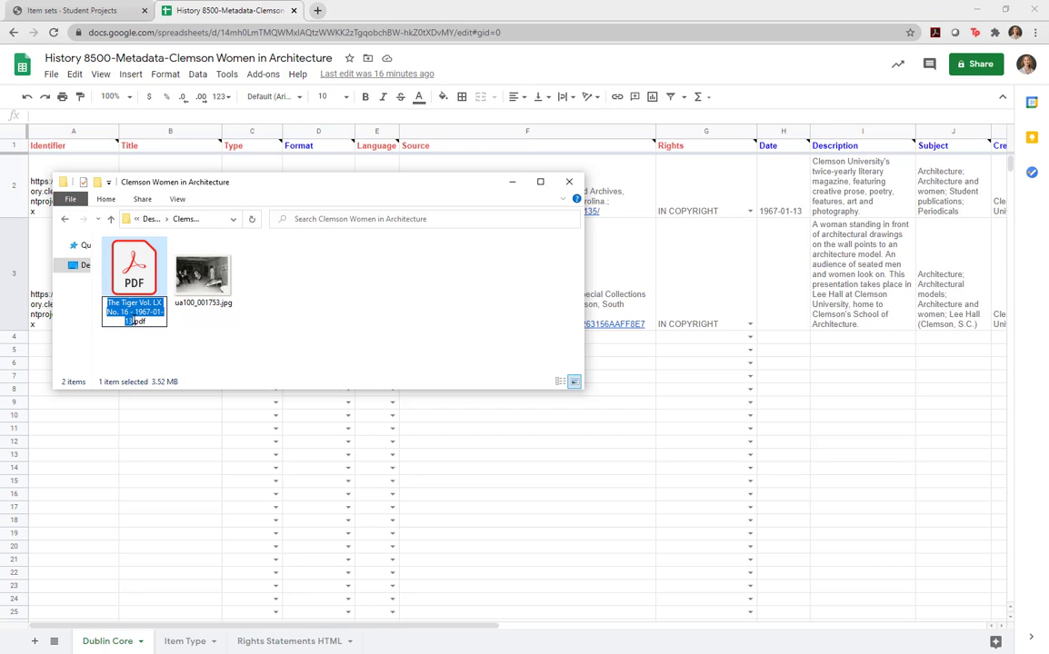
pyautogui.press('Right')
pyautogui.write('-crop')
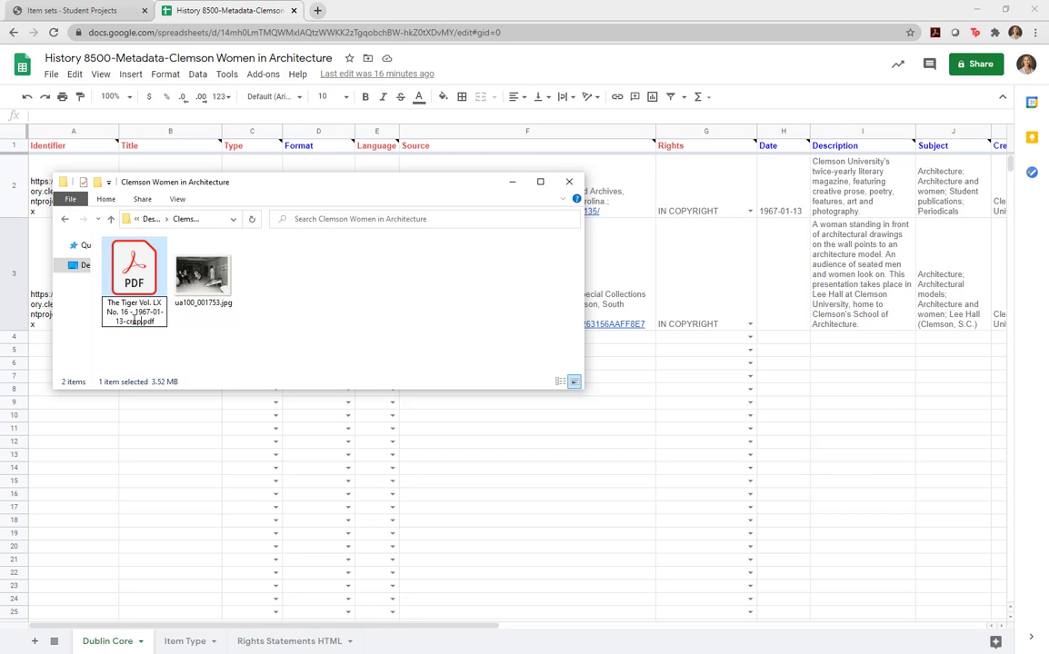
pyautogui.press('Return')
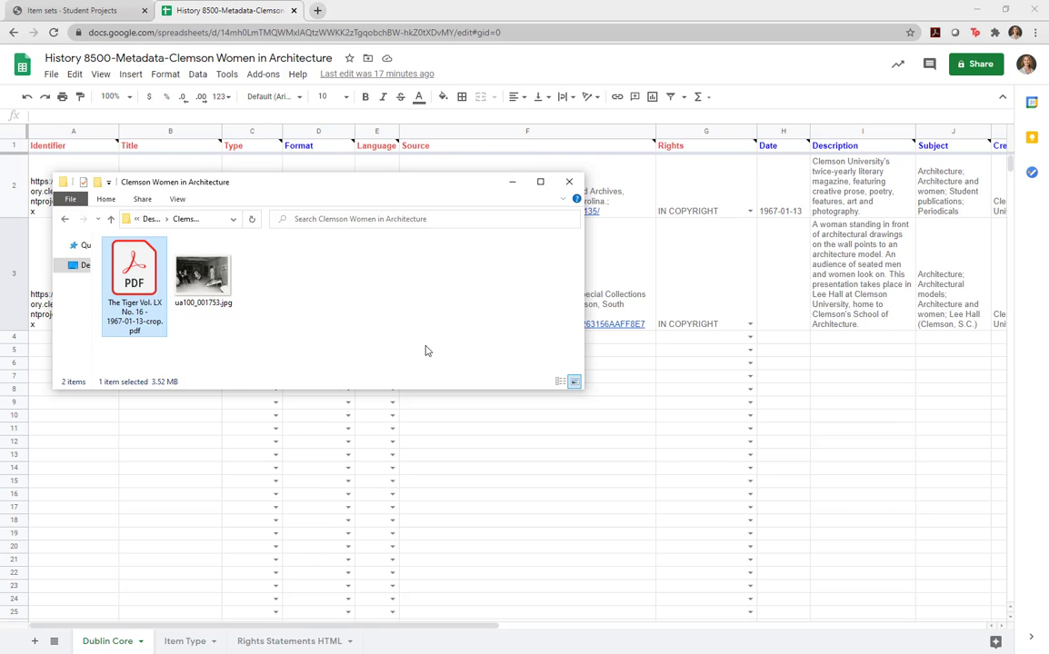
# Insert a column before Title in the Dublin Core sheet of the metadata spreadsheet and head it "Filename".
pyautogui.click(455, 472)
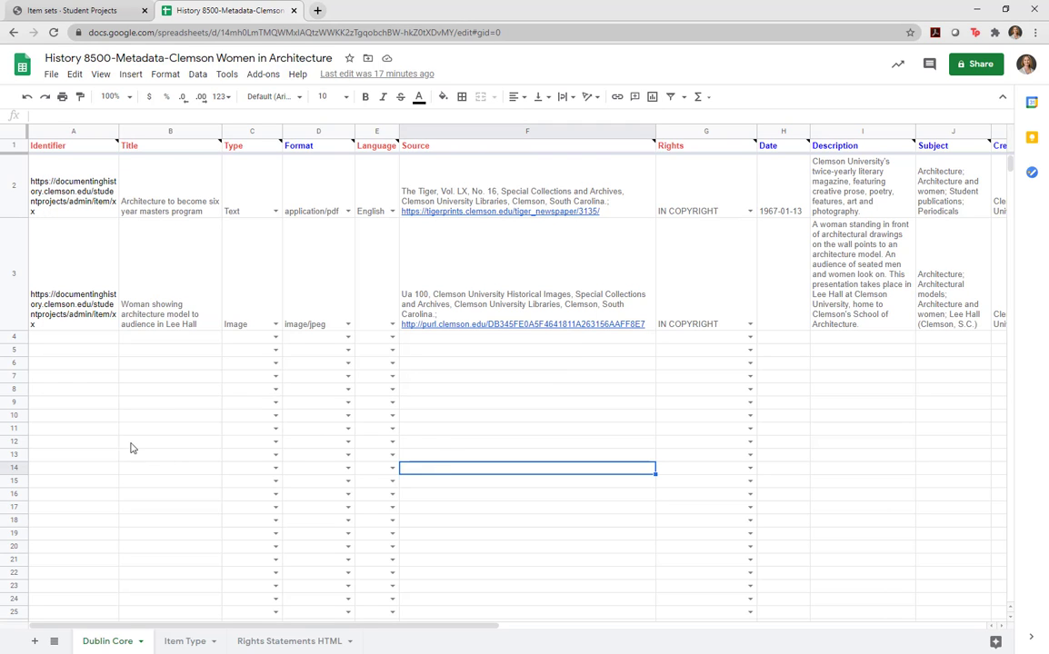
pyautogui.click(144, 133)
pyautogui.rightClick(144, 135)
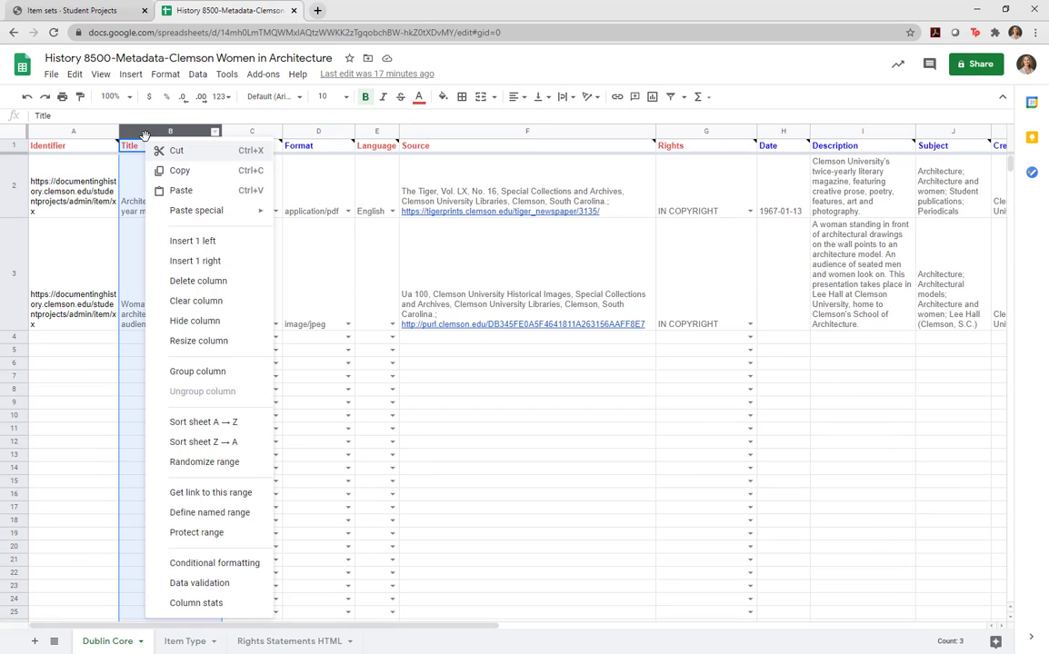
pyautogui.click(192, 244)
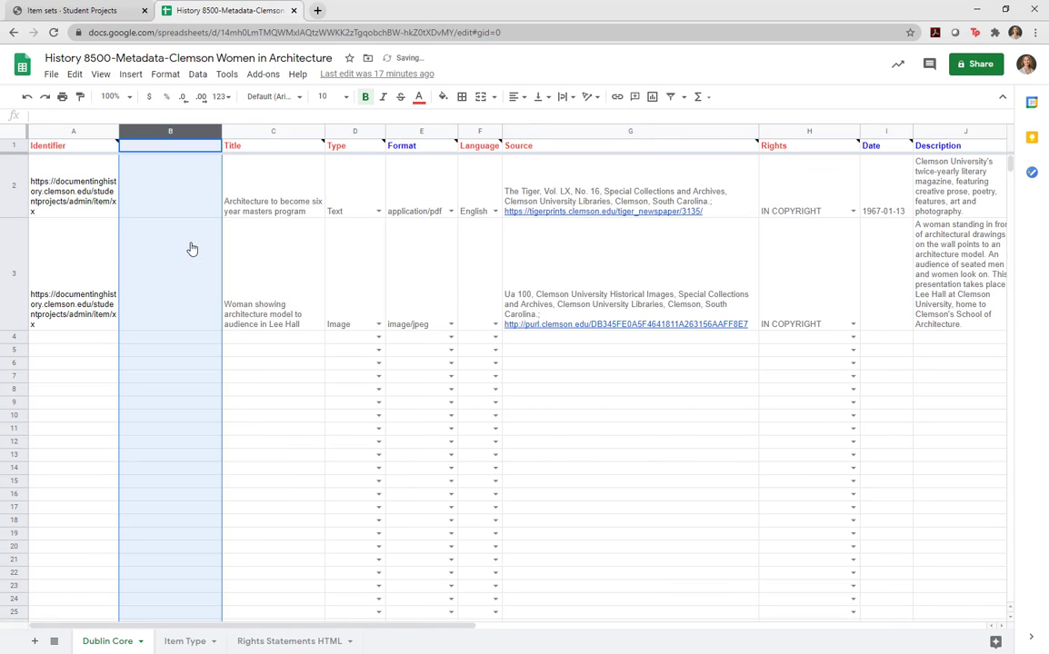
pyautogui.click(157, 156)
pyautogui.write('Filename')
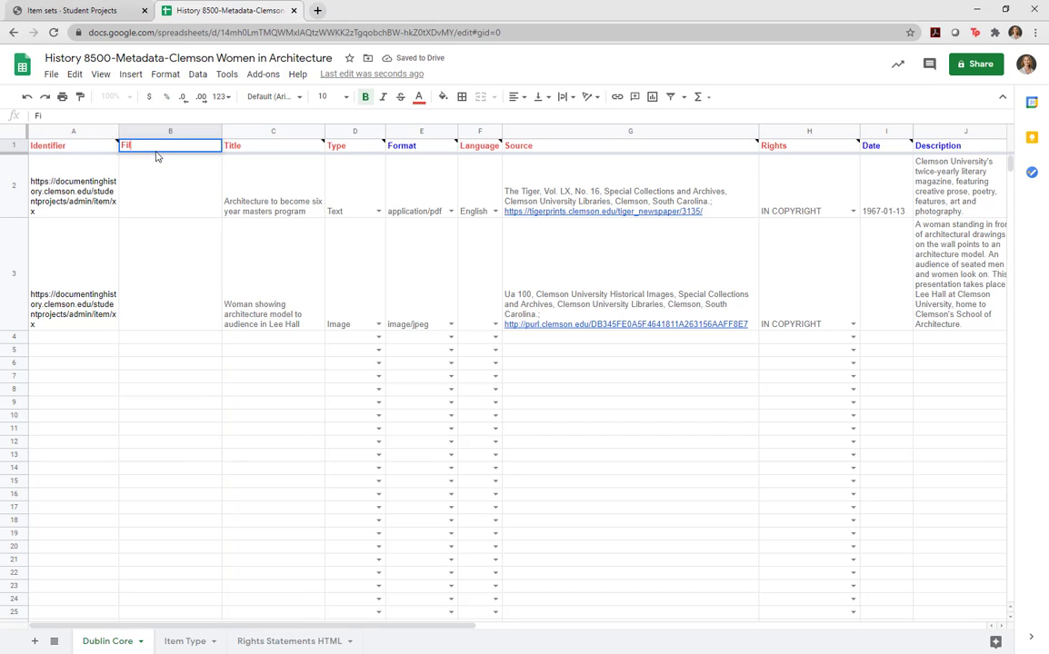
# Copy the cropped PDF's full file name, including the extension, from its folder into Filename cell B2.
pyautogui.click(156, 193)
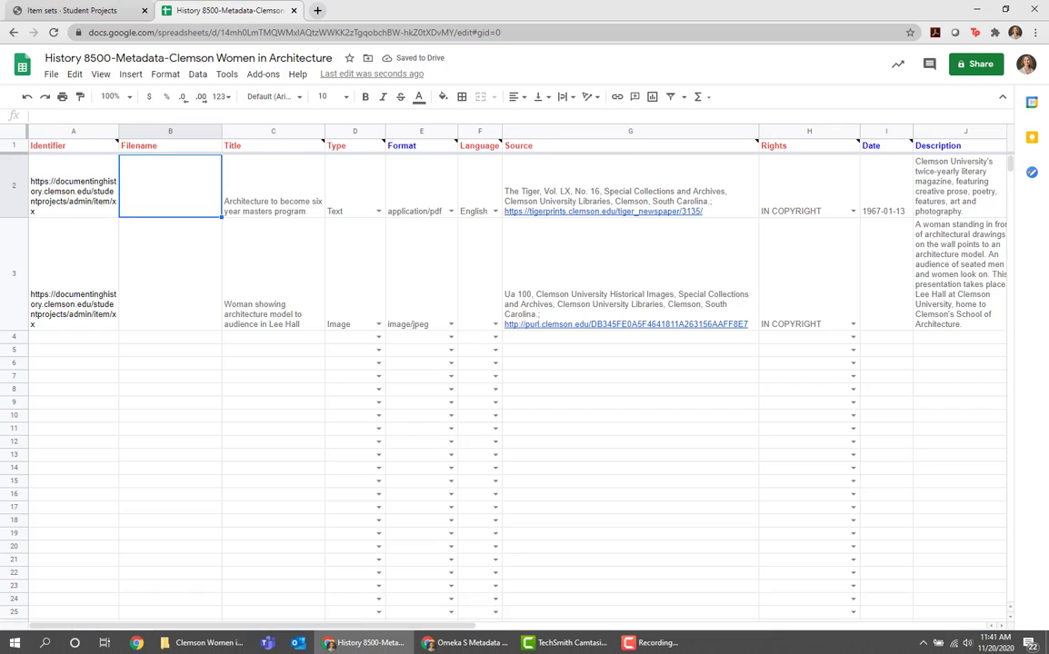
pyautogui.click(204, 643)
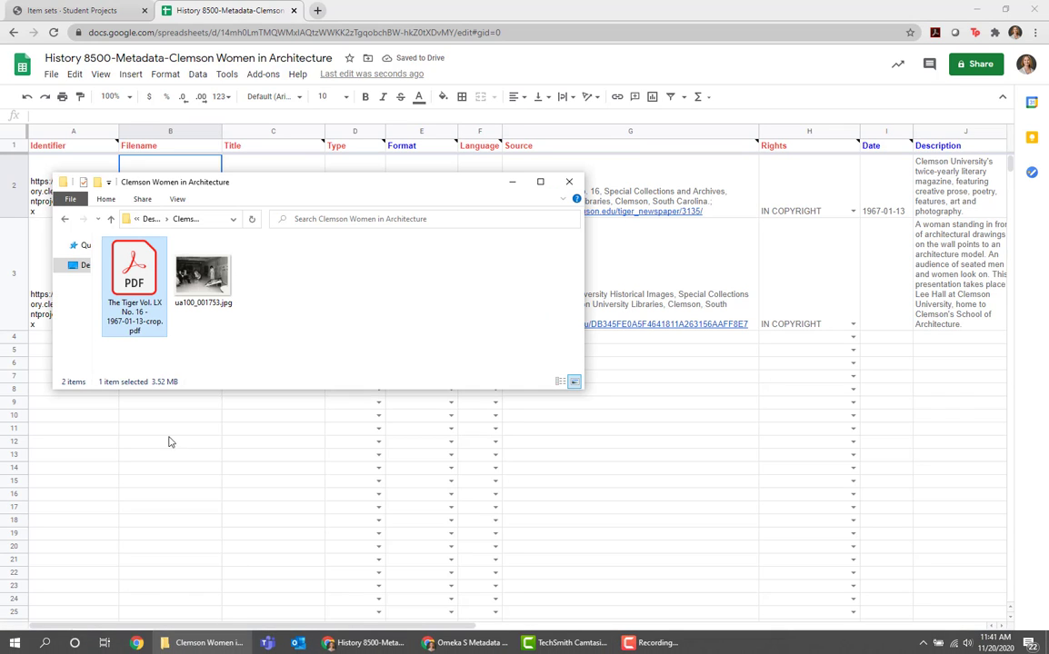
pyautogui.click(136, 314)
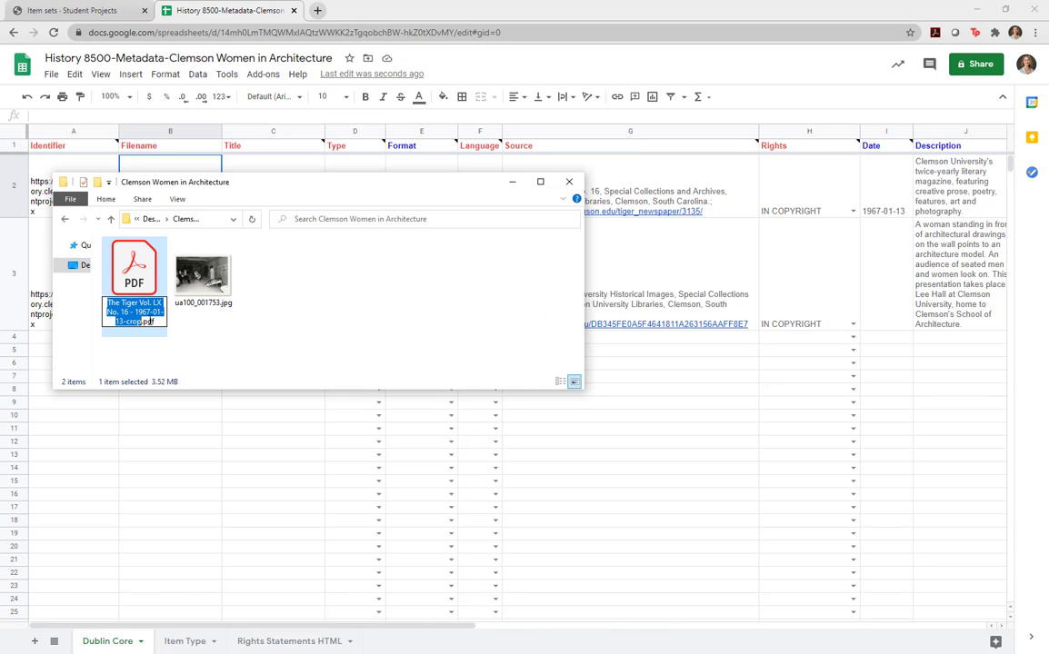
pyautogui.moveTo(158, 323); pyautogui.dragTo(107, 305)
pyautogui.hotkey('ctrl', 'c')
pyautogui.click(235, 427)
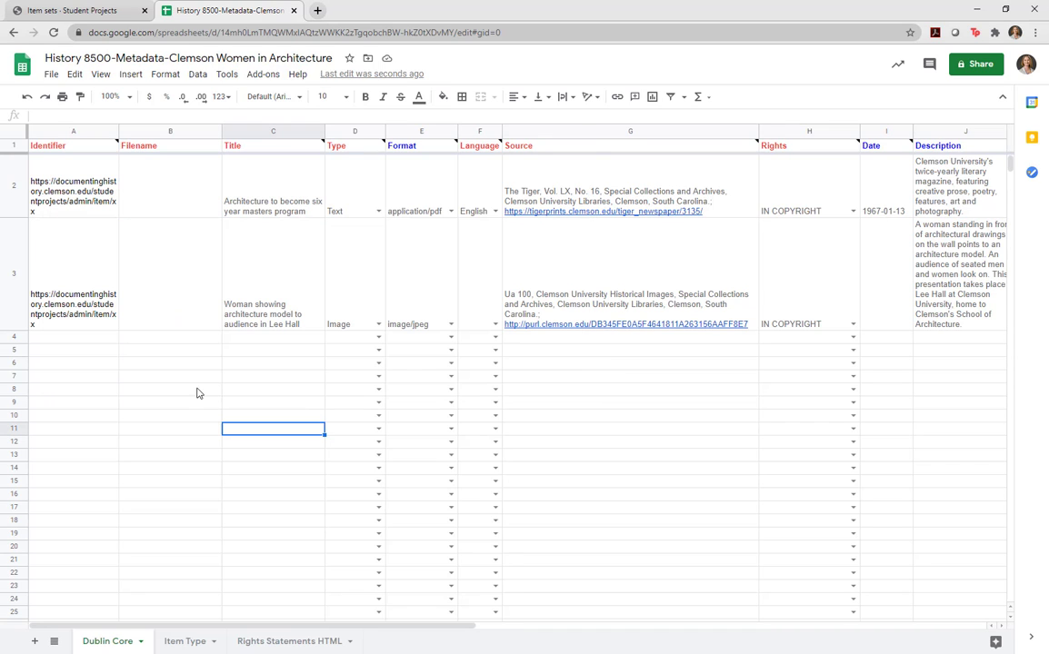
pyautogui.doubleClick(159, 199)
pyautogui.hotkey('ctrl', 'v')
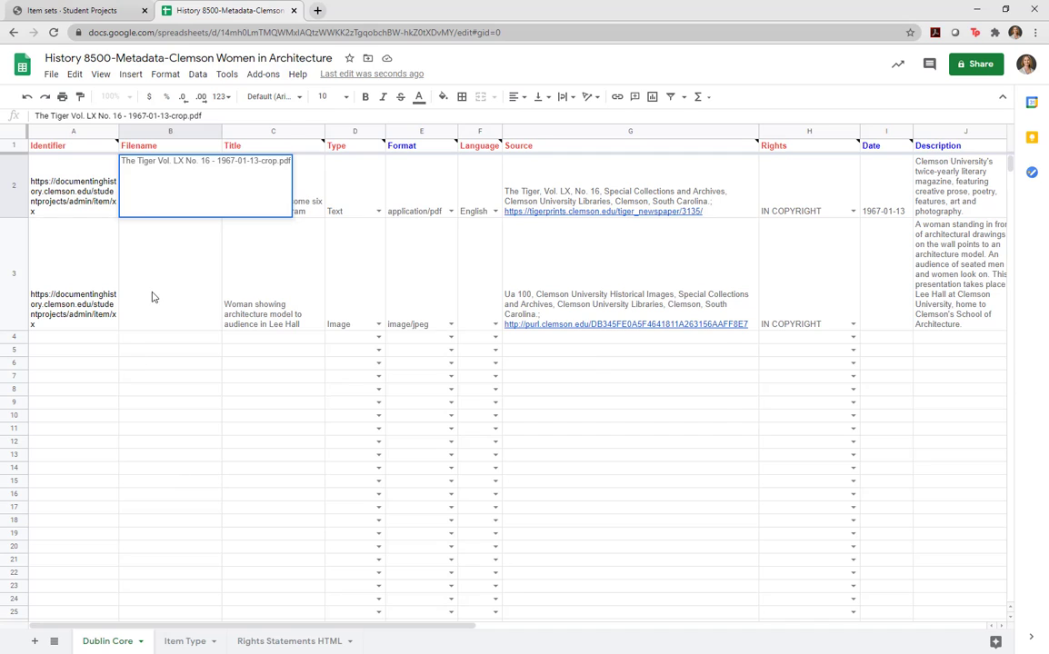
# Copy the full file name "ua100_001753.jpg" from the Clemson Women in Architecture folder into Filename cell B3.
pyautogui.hotkey('alt', 'Tab')
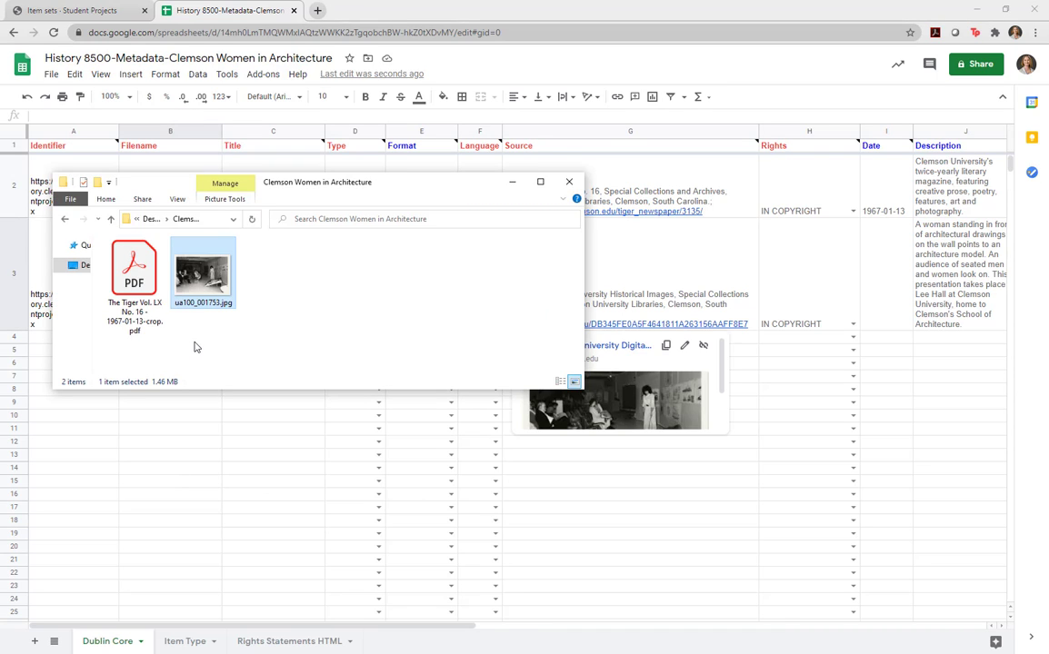
pyautogui.click(200, 307)
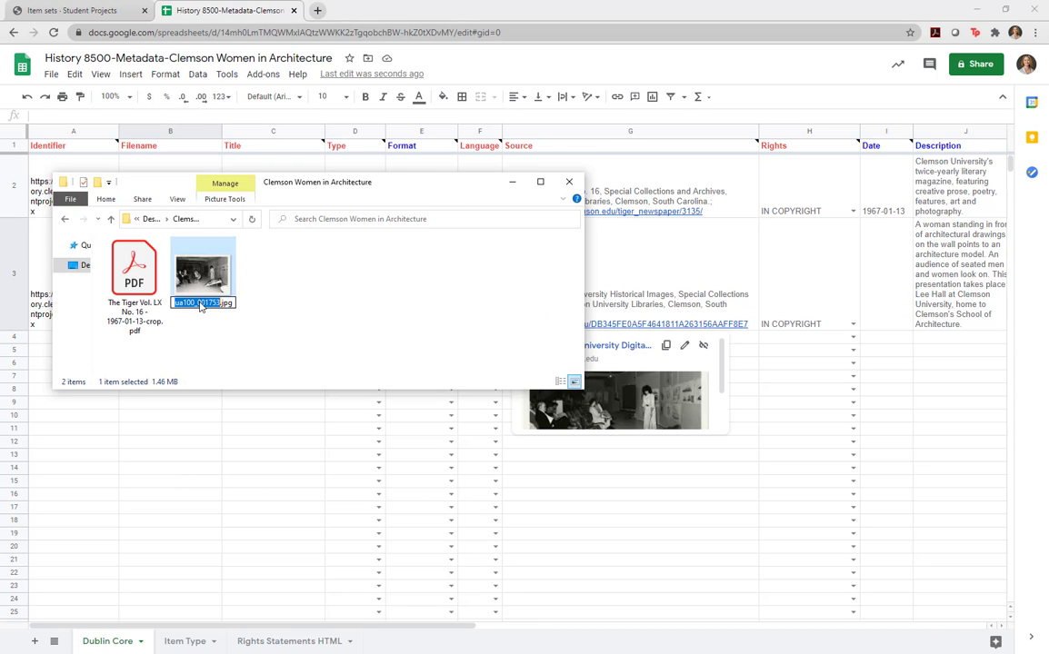
pyautogui.click(174, 302)
pyautogui.moveTo(175, 303); pyautogui.dragTo(244, 304)
pyautogui.hotkey('ctrl', 'c')
pyautogui.click(261, 411)
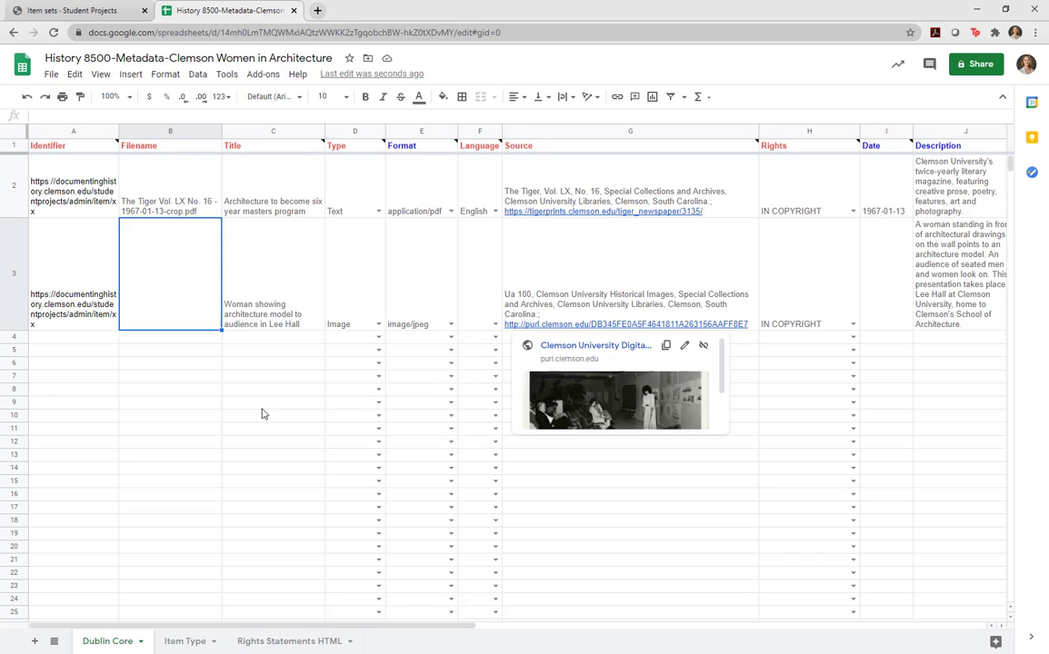
pyautogui.doubleClick(187, 313)
pyautogui.hotkey('ctrl', 'v')
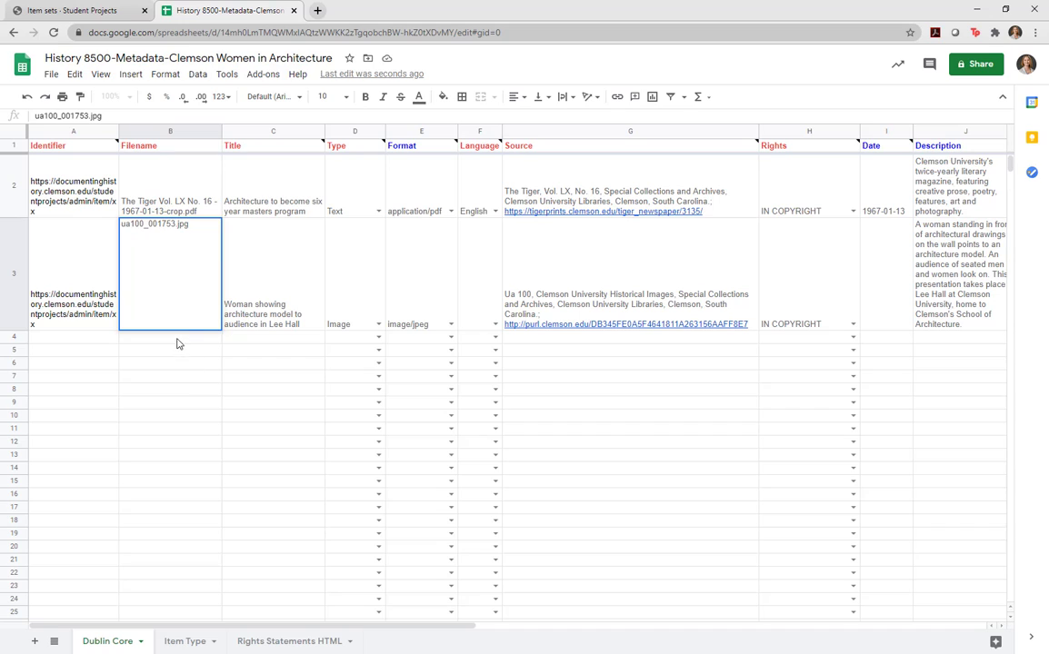
pyautogui.press('Return')
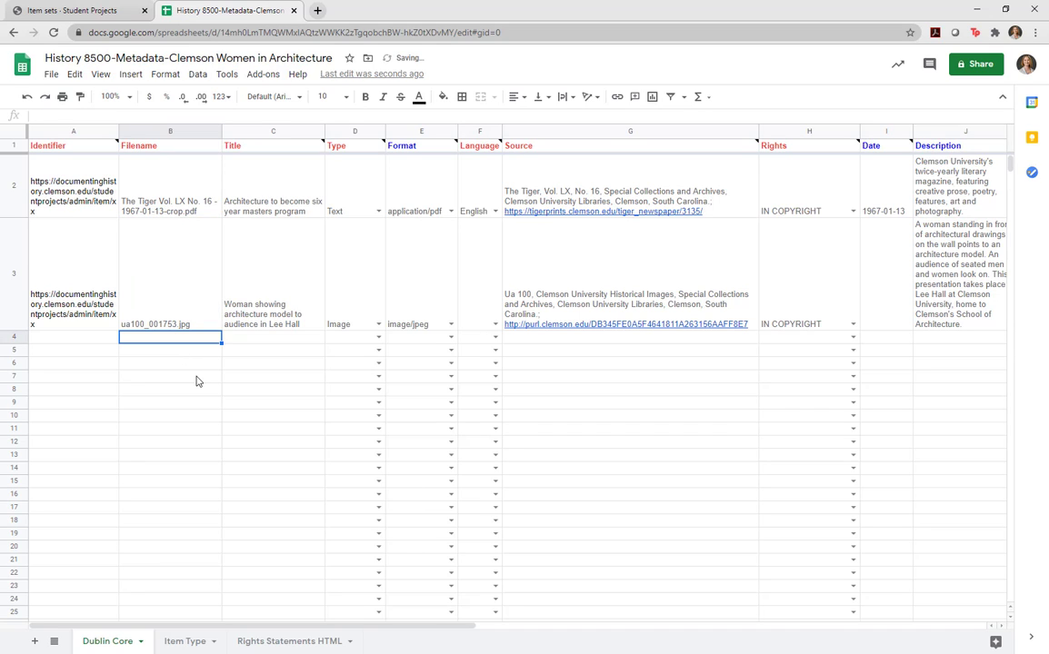
# Enter the sample file name "cwa_jls_001" in Filename cell B4.
pyautogui.write('cw')
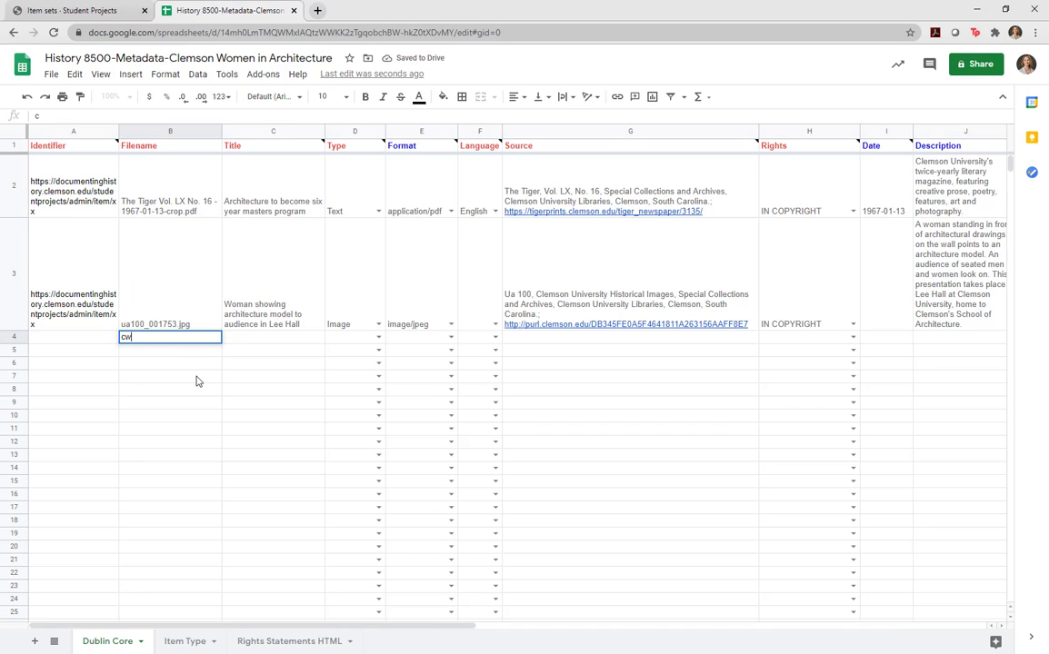
pyautogui.write('a_jls_001')
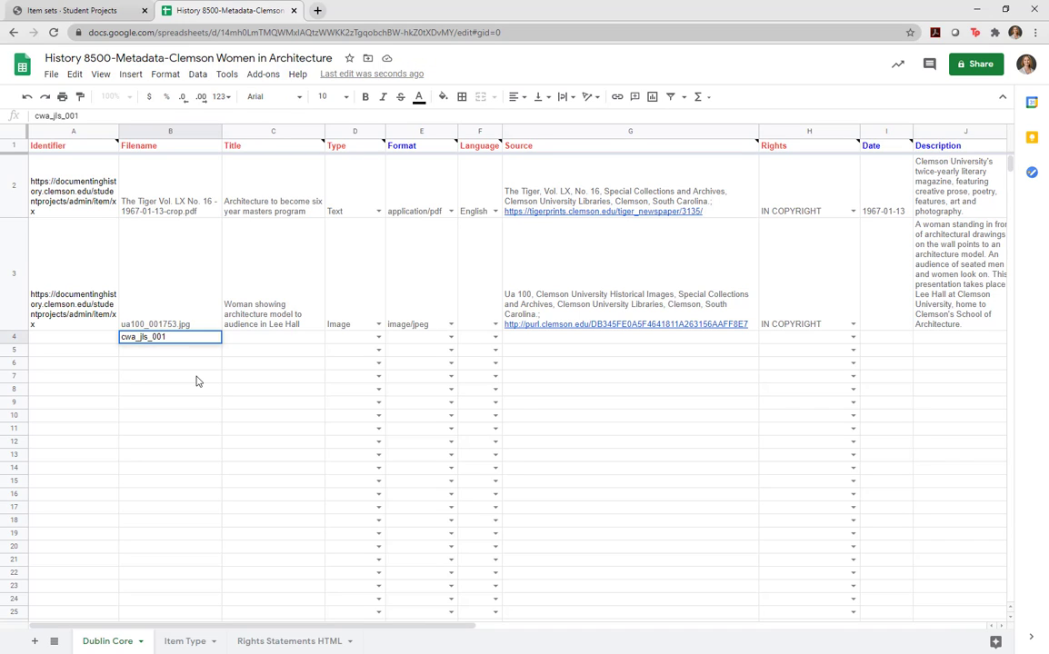
pyautogui.press('Return')
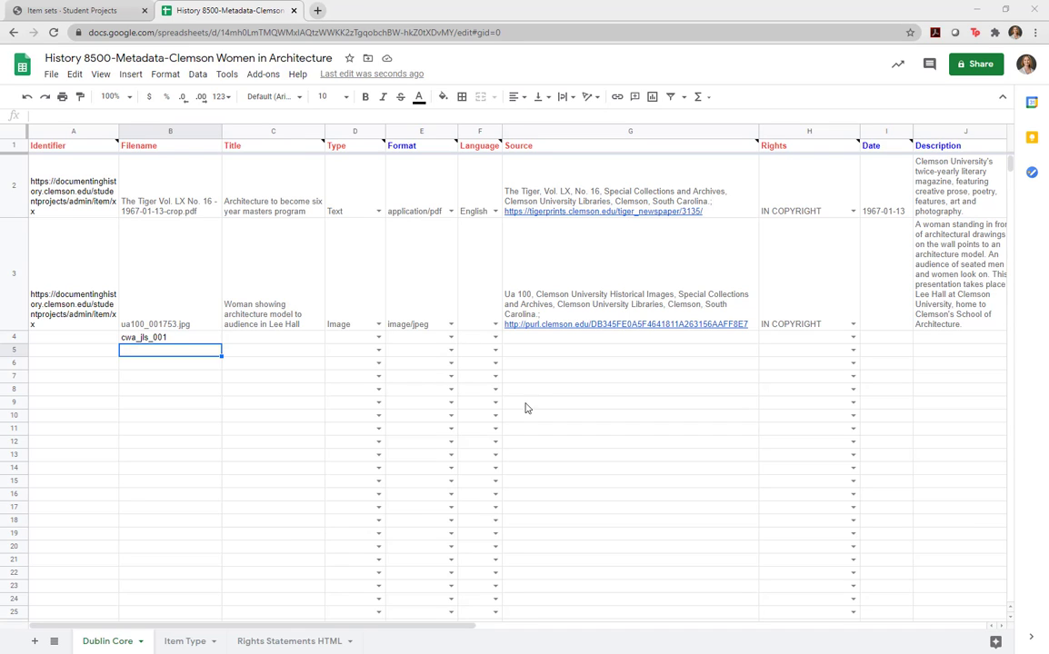
# Switch to Omeka S and start a new item using the Simple Dublin Core Resource template.
pyautogui.moveTo(363, 649)
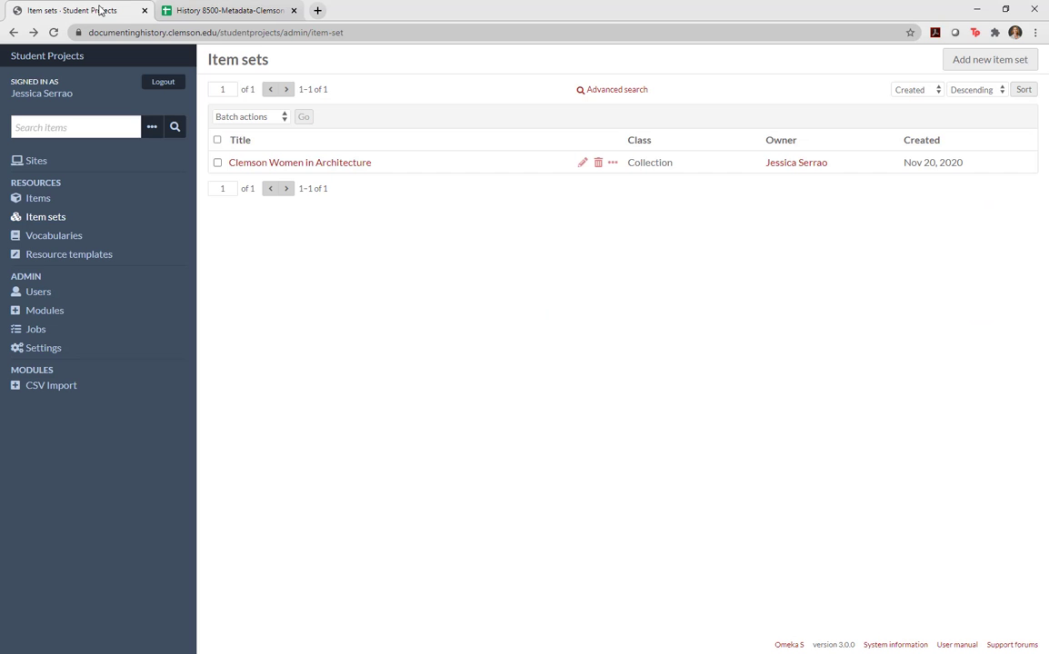
pyautogui.click(107, 11)
pyautogui.click(46, 204)
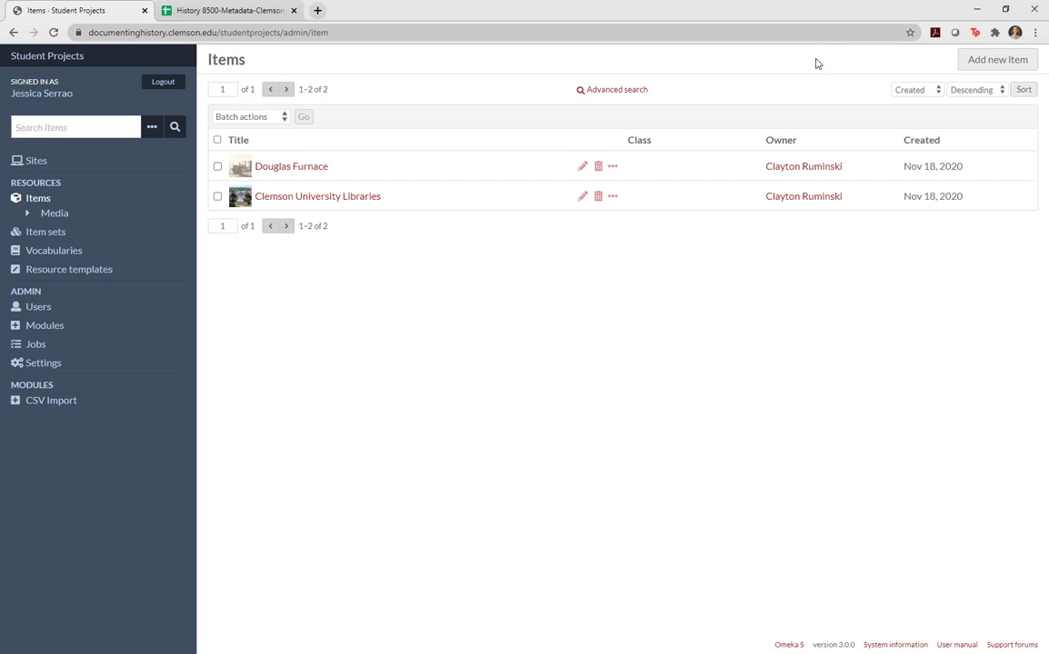
pyautogui.click(994, 62)
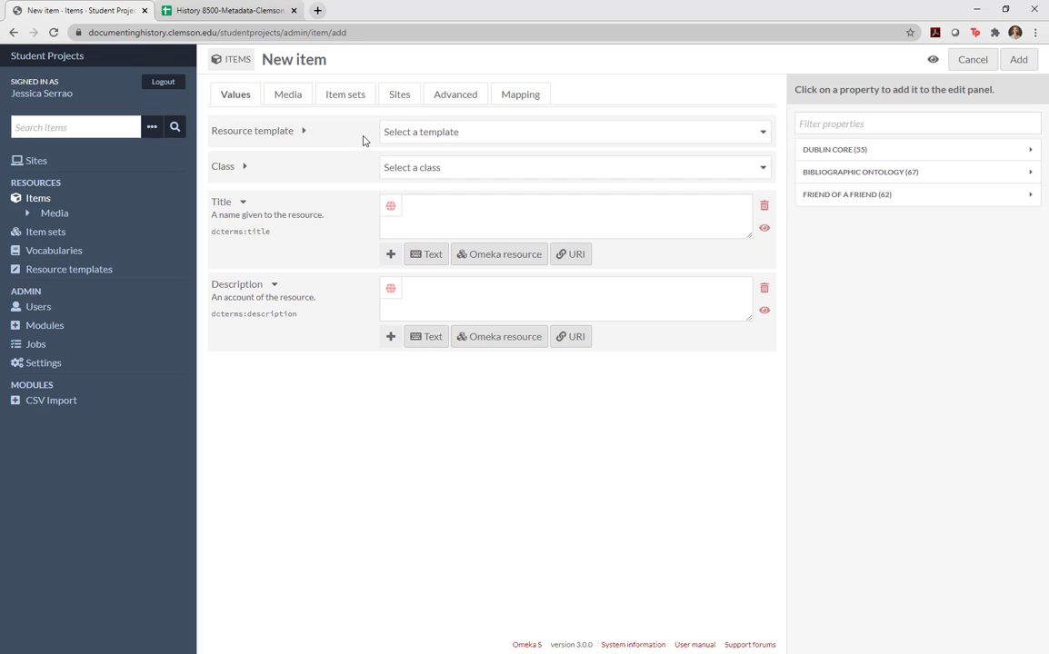
pyautogui.click(442, 136)
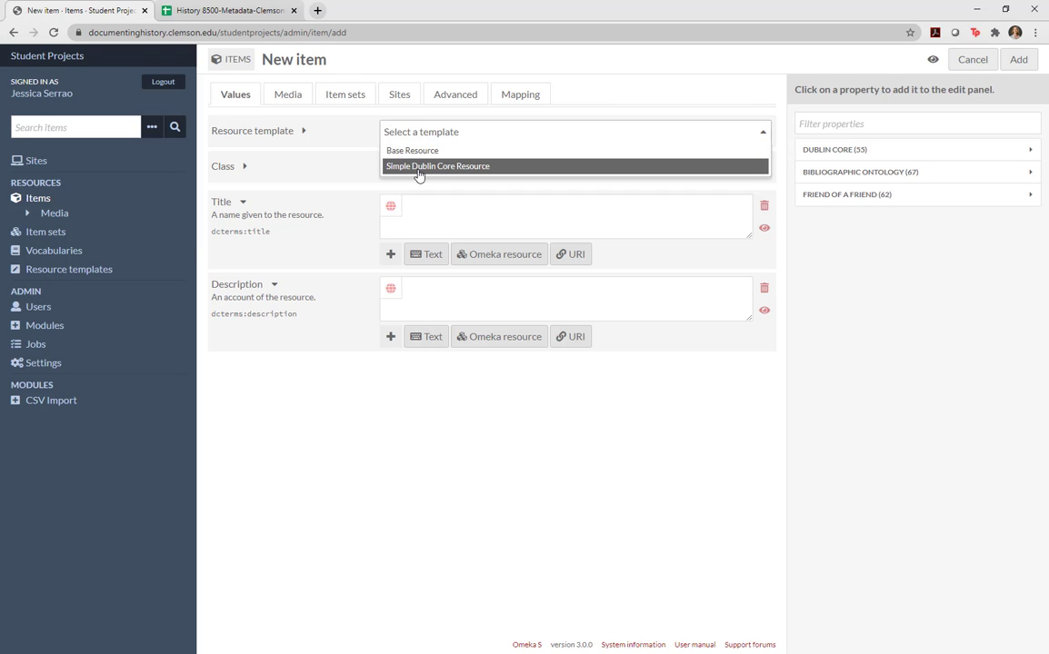
pyautogui.click(480, 168)
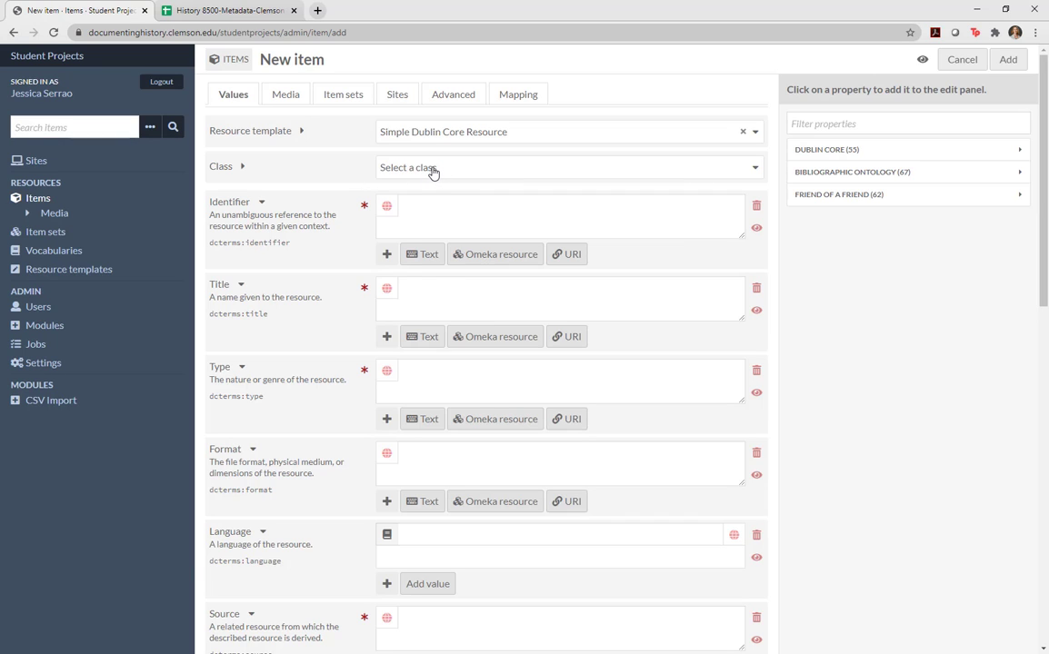
# Set the new item's class to the Dublin Core Type "Text".
pyautogui.click(432, 170)
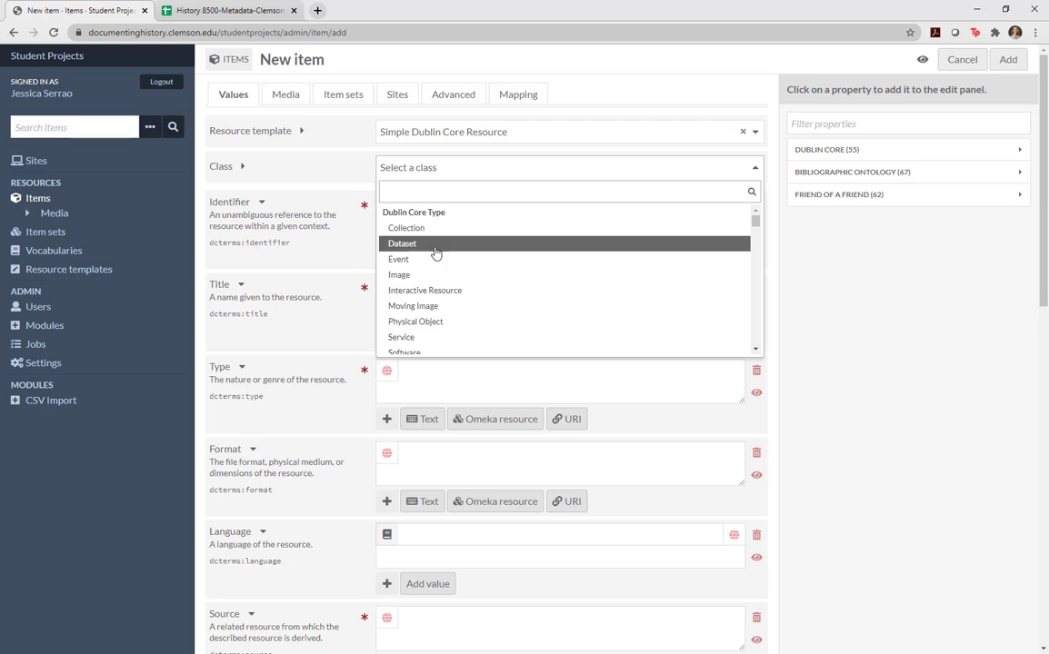
pyautogui.scroll(-1, 430, 275)
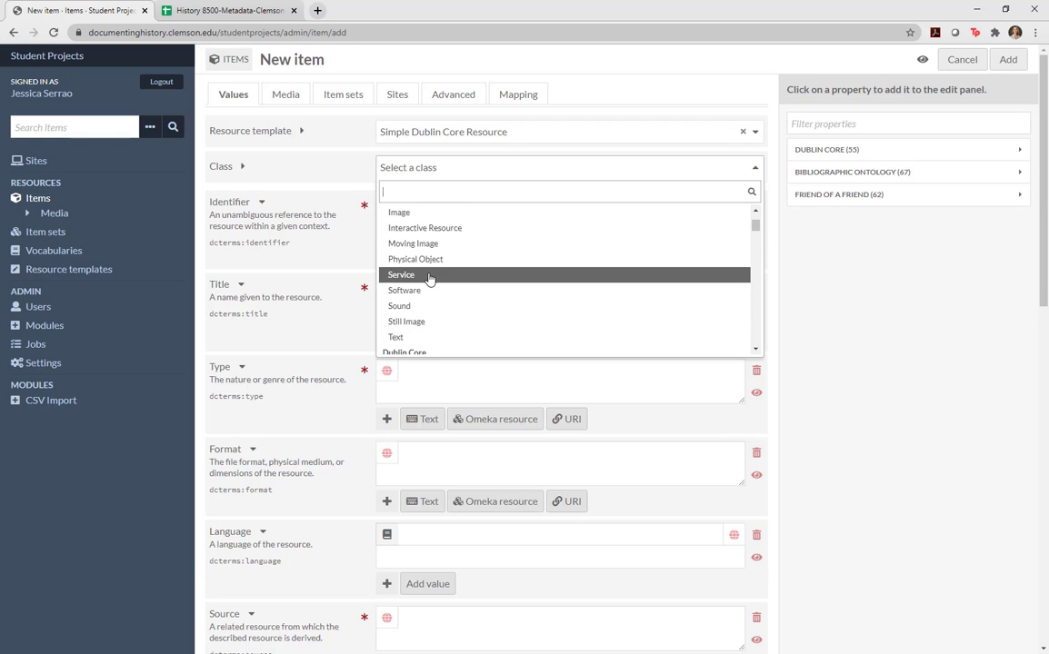
pyautogui.click(416, 339)
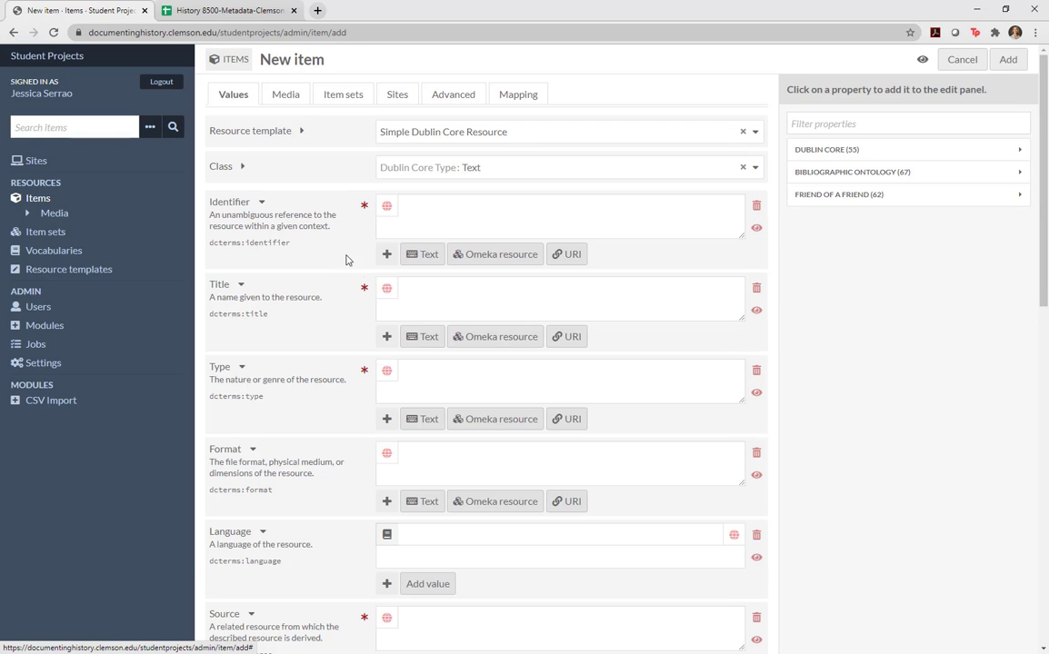
pyautogui.click(443, 213)
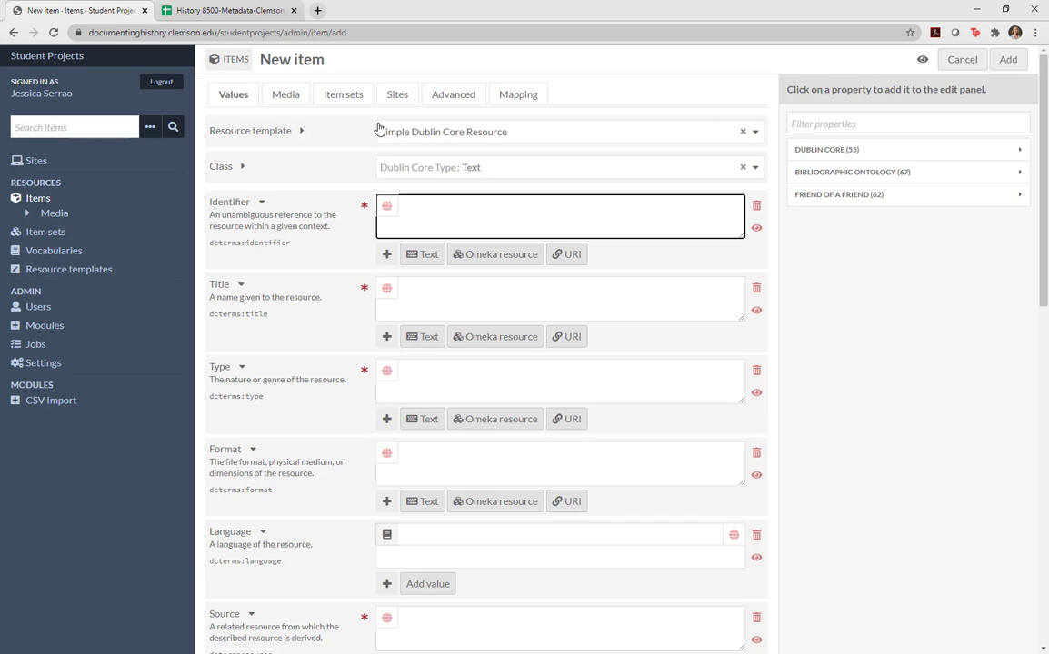
pyautogui.moveTo(335, 33); pyautogui.dragTo(91, 37)
pyautogui.hotkey('ctrl', 'c')
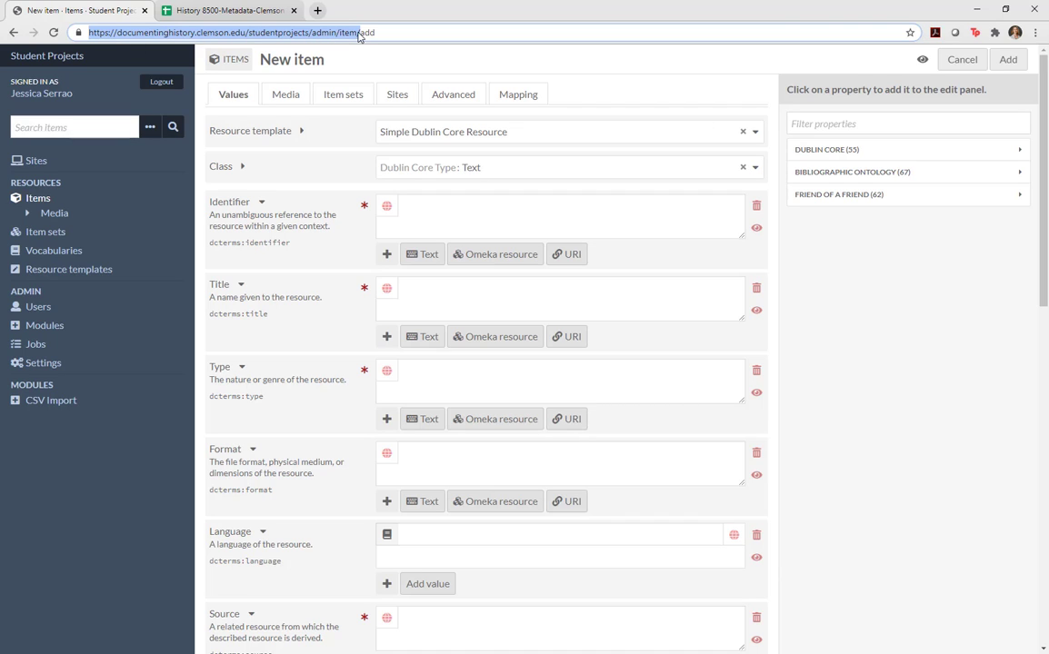
pyautogui.click(436, 210)
pyautogui.rightClick(428, 207)
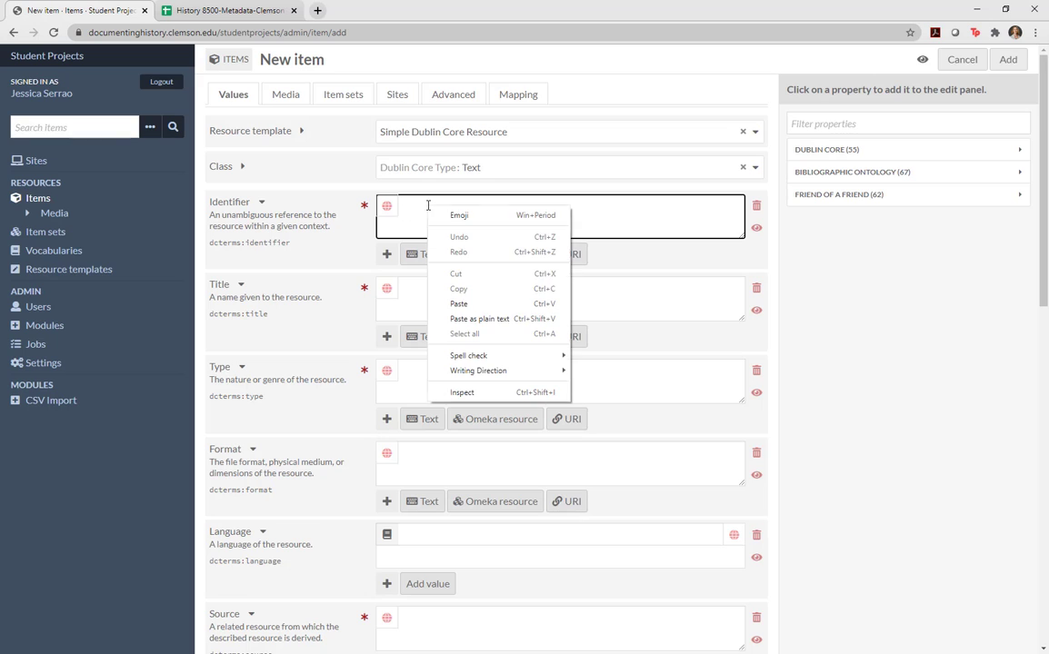
pyautogui.click(472, 306)
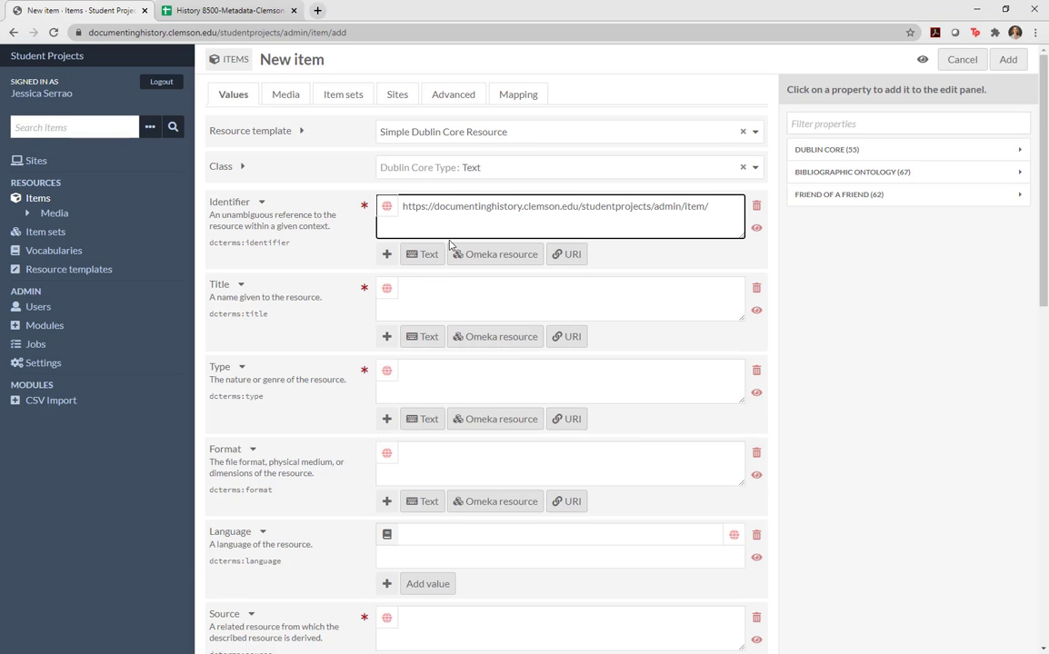
pyautogui.write('x')
# Copy the title "Architecture to become six year masters program" from cell C2 of the metadata spreadsheet into the item's Title.
pyautogui.click(509, 297)
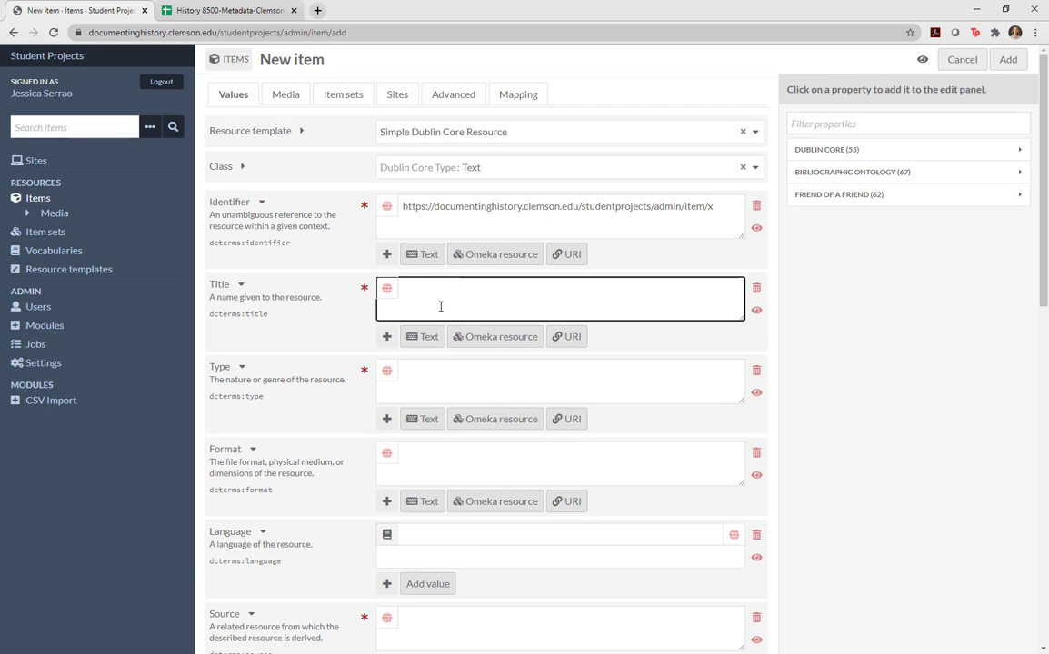
pyautogui.click(219, 13)
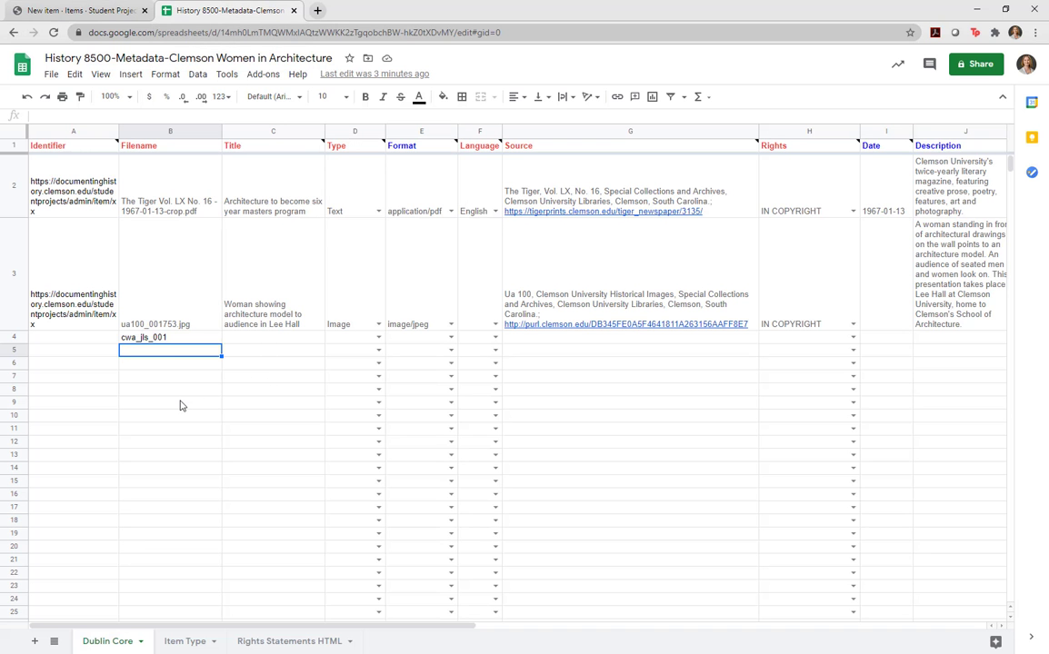
pyautogui.click(231, 173)
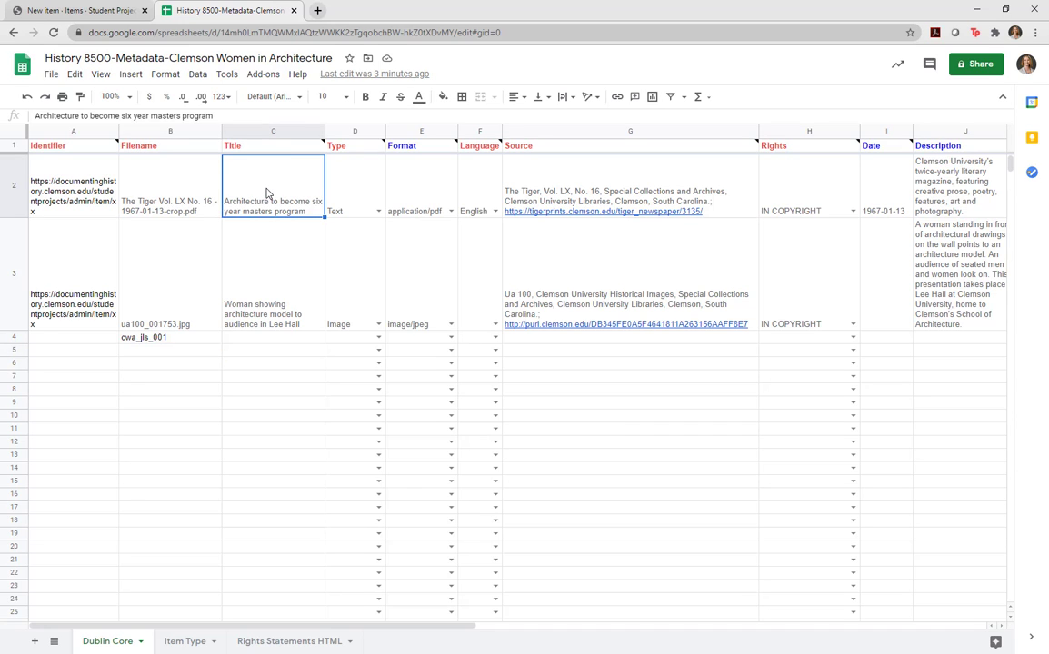
pyautogui.doubleClick(267, 193)
pyautogui.hotkey('ctrl', 'a')
pyautogui.hotkey('ctrl', 'c')
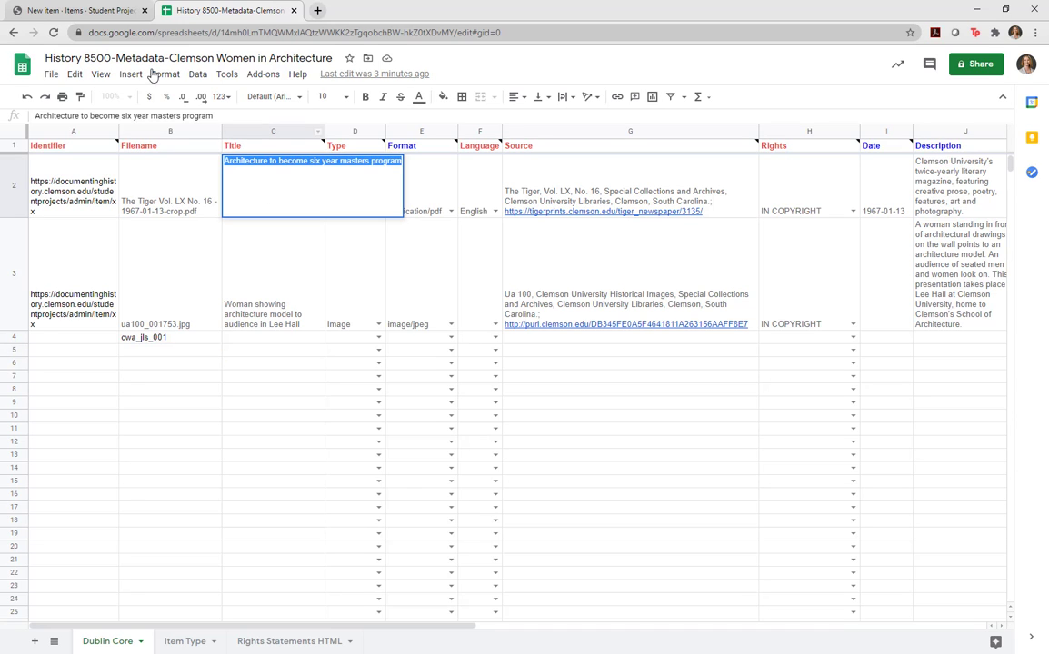
pyautogui.click(90, 11)
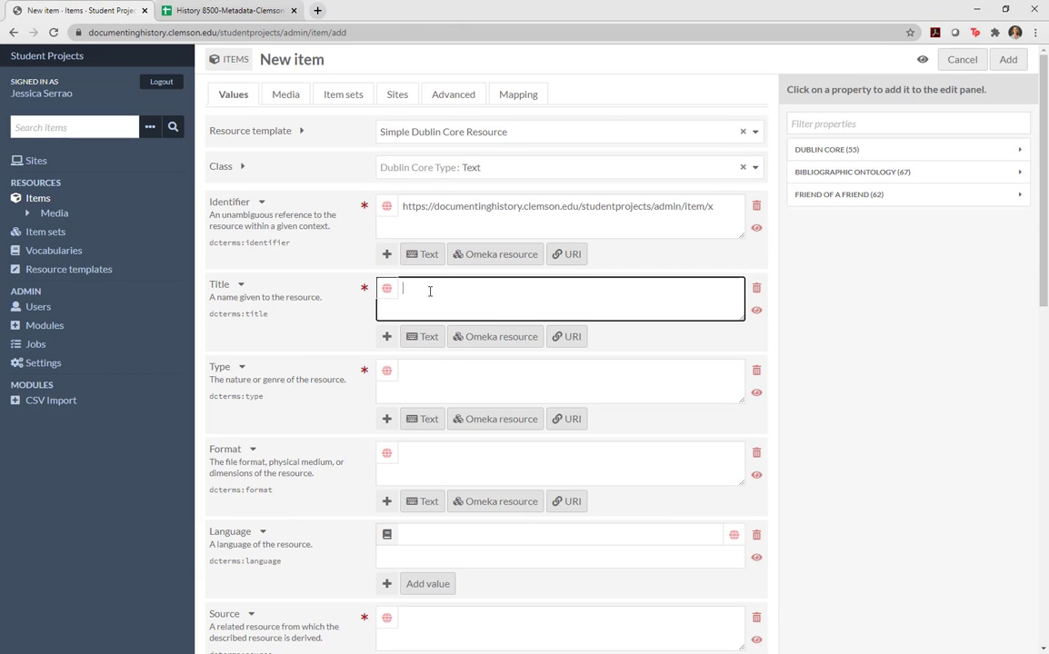
pyautogui.hotkey('ctrl', 'v')
# Enter "Text" as the item's Type and check it against the Type choices in row 2 of the metadata spreadsheet.
pyautogui.click(434, 377)
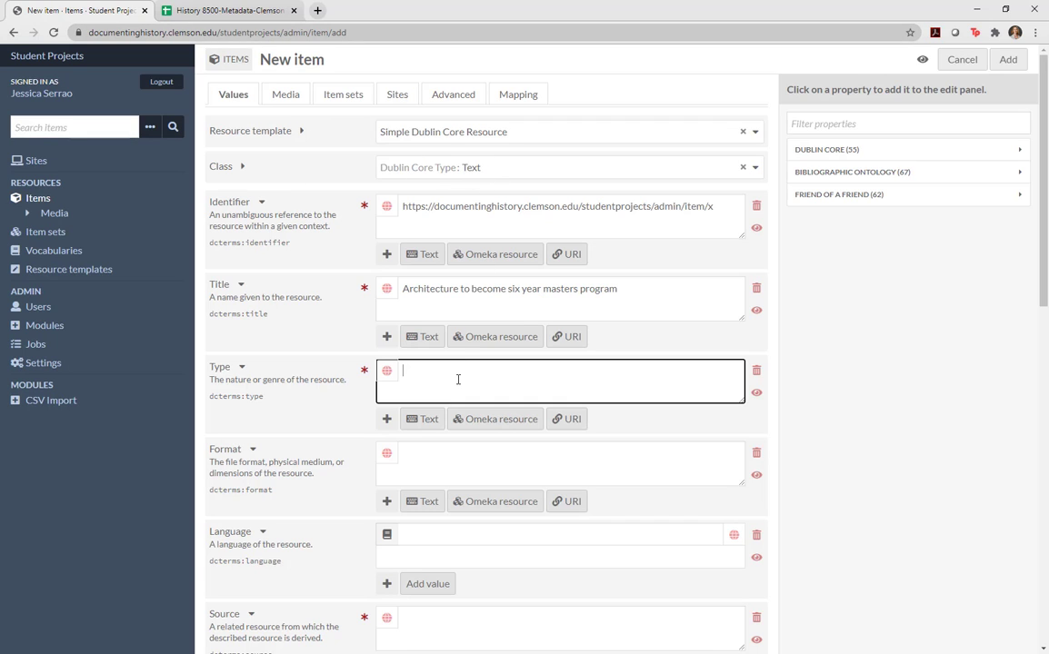
pyautogui.write('Text')
pyautogui.click(227, 10)
pyautogui.click(269, 229)
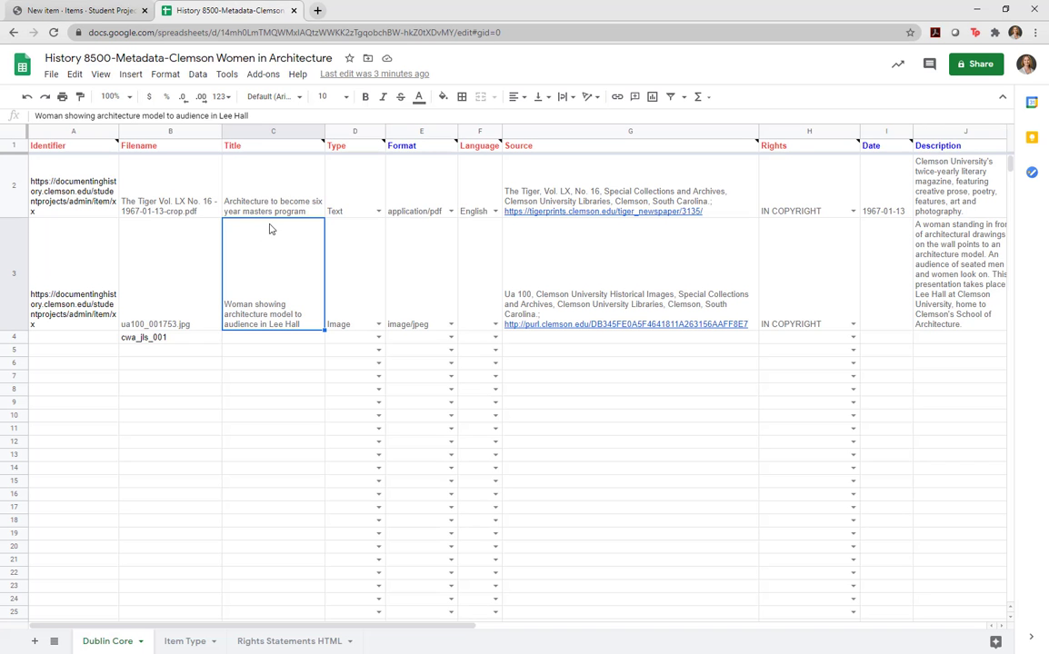
pyautogui.click(377, 211)
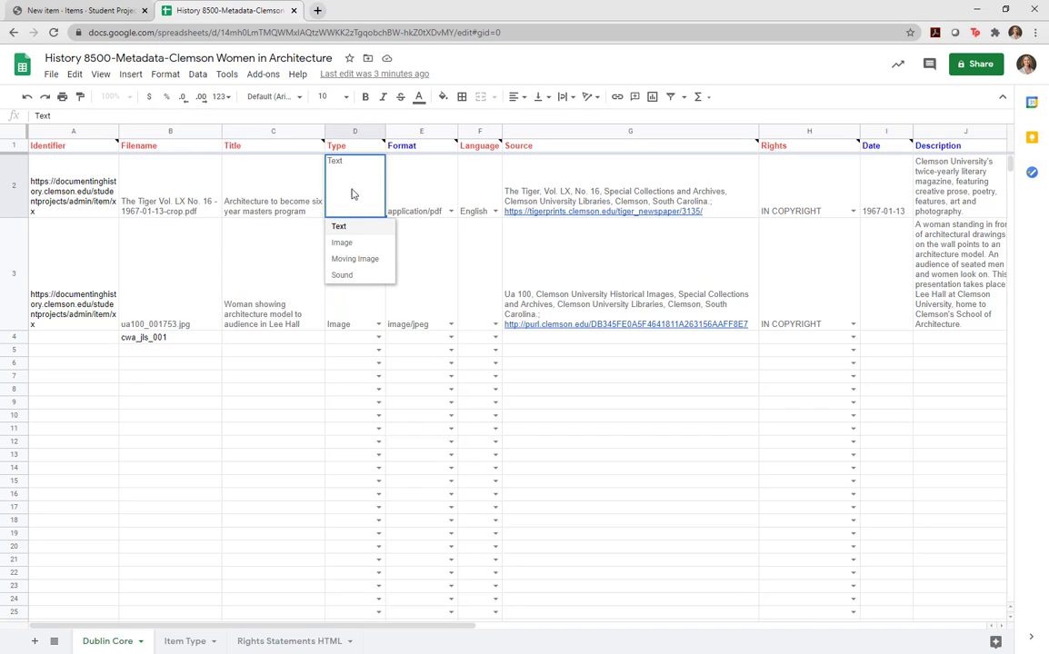
pyautogui.press('Escape')
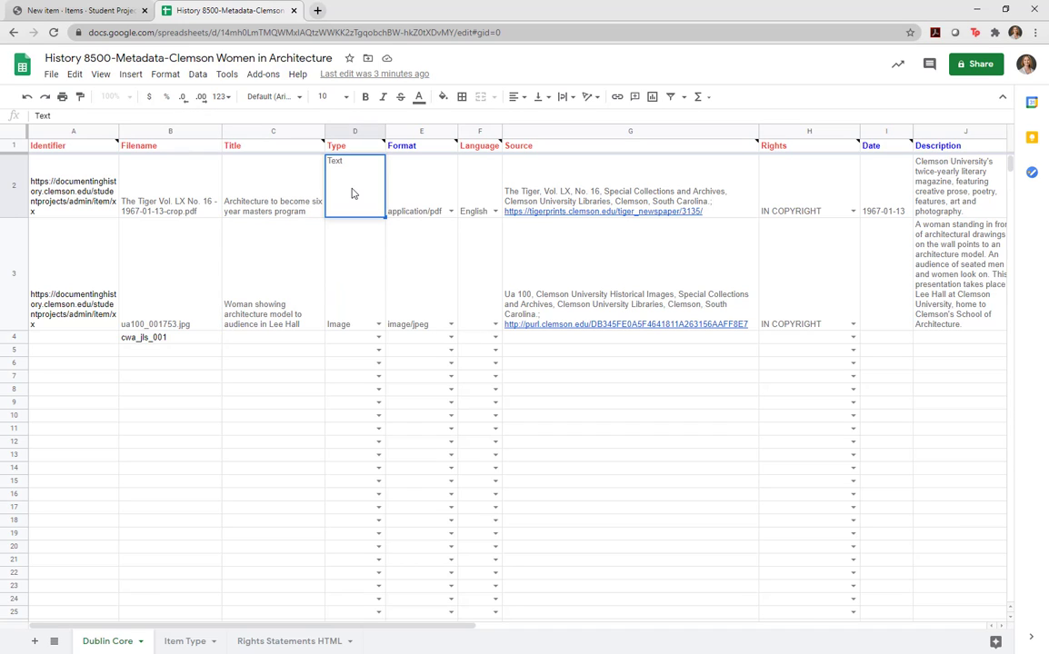
# Copy the format "application/pdf" from cell E2 of the metadata spreadsheet into the item's Format.
pyautogui.click(418, 192)
pyautogui.doubleClick(431, 215)
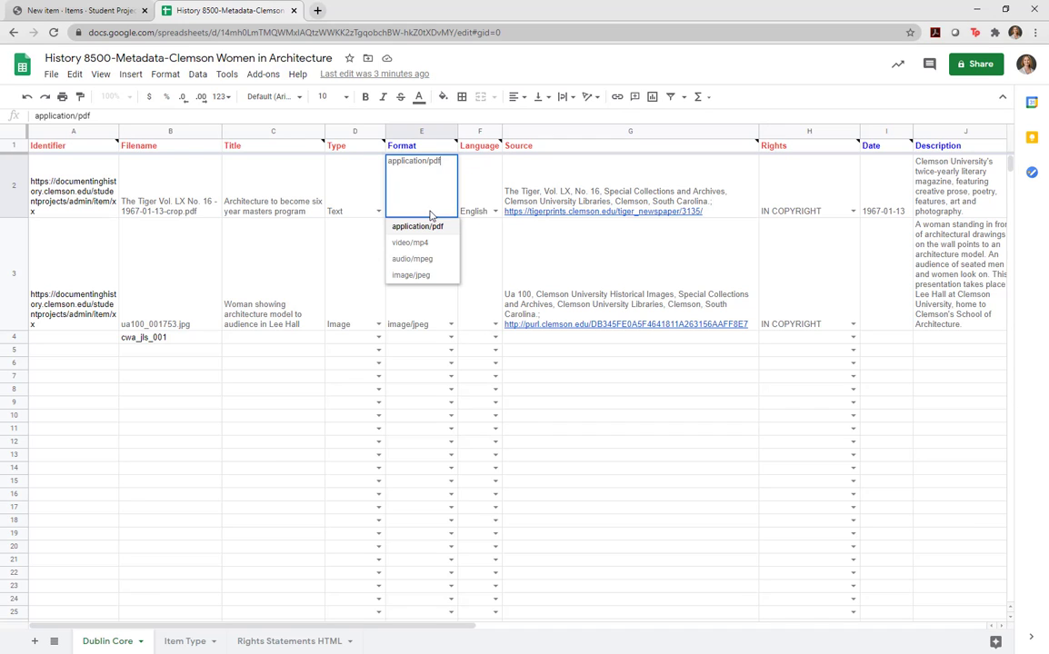
pyautogui.hotkey('ctrl', 'a')
pyautogui.click(95, 10)
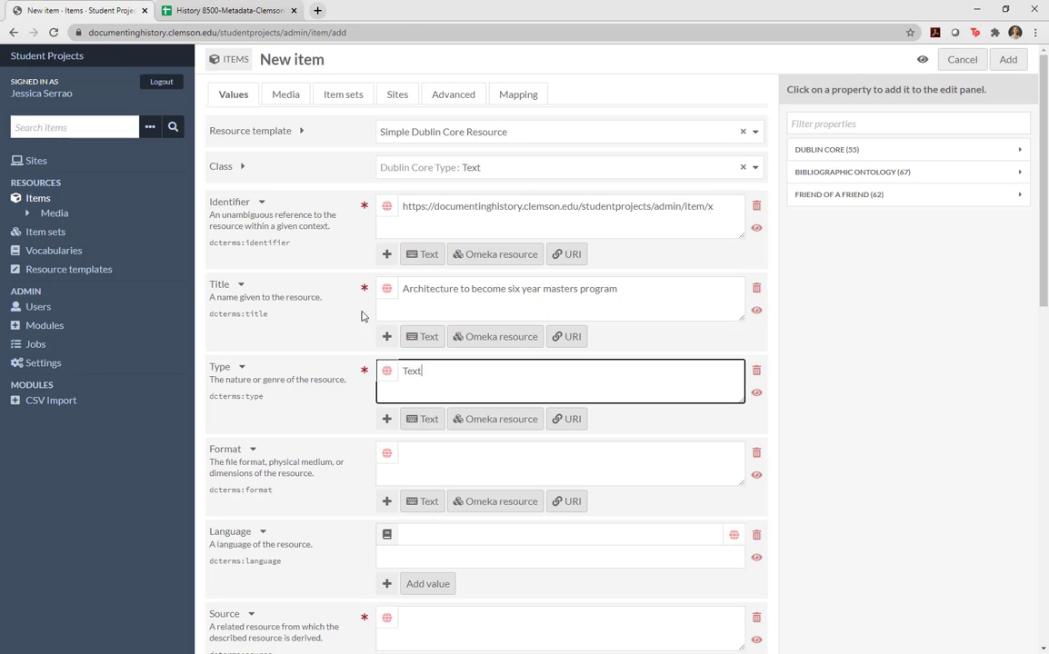
pyautogui.click(439, 456)
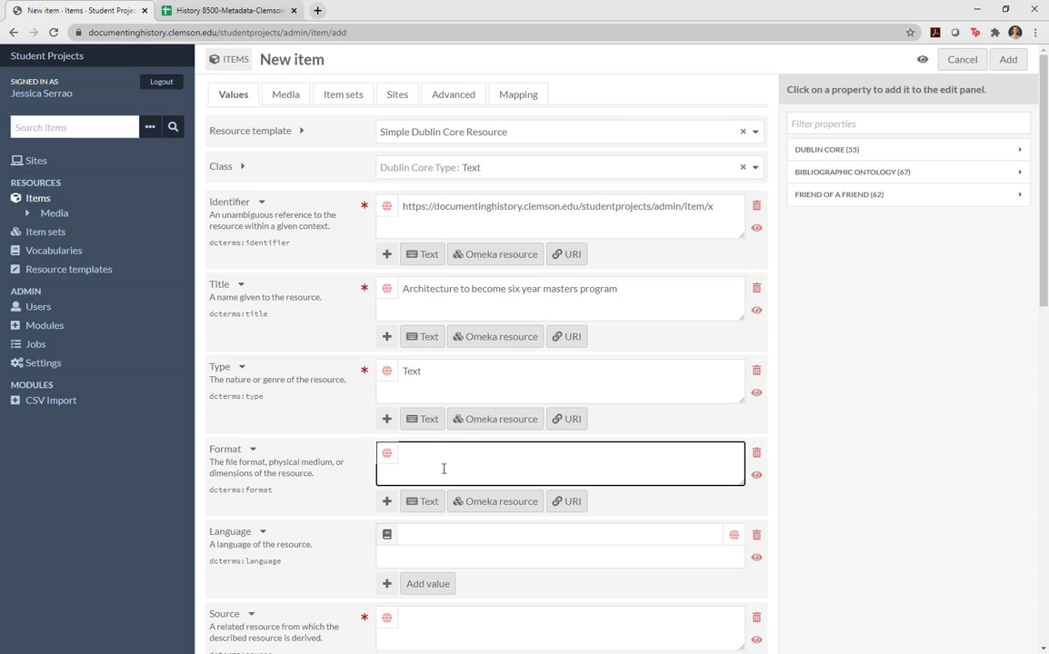
pyautogui.hotkey('ctrl', 'v')
# Look up "engl" in the item's Language property and choose the suggested value English.
pyautogui.scroll(-2, 420, 413)
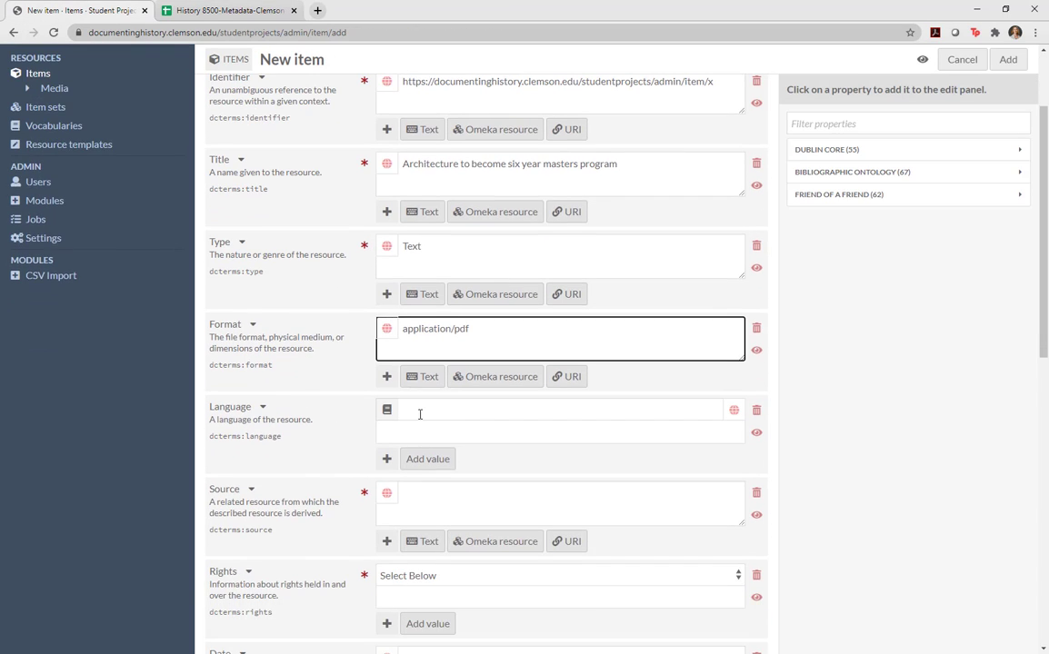
pyautogui.click(425, 410)
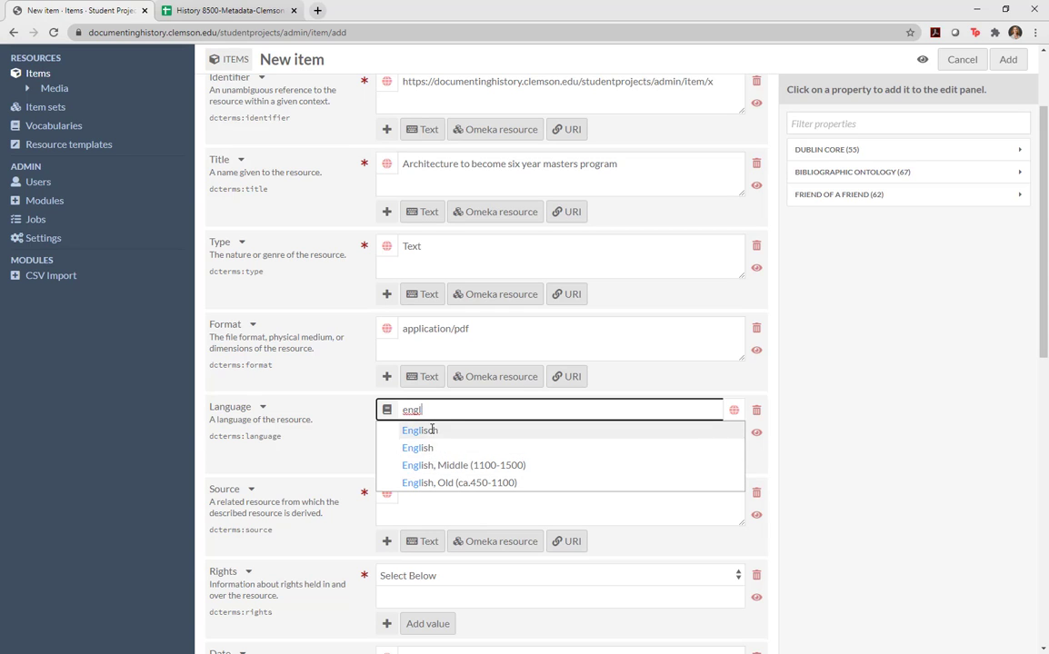
pyautogui.click(418, 448)
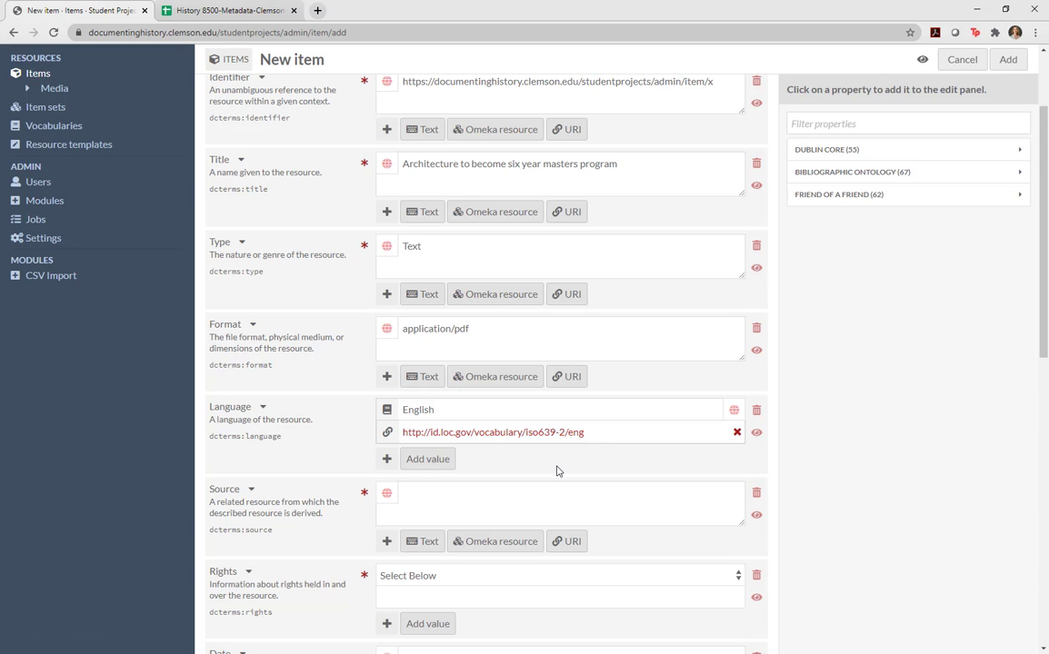
# Copy only the citation text for The Tiger, Vol. LX, No. 16, without its link, from spreadsheet cell G2 into the item's Source.
pyautogui.scroll(-1, 531, 464)
pyautogui.scroll(-1, 506, 451)
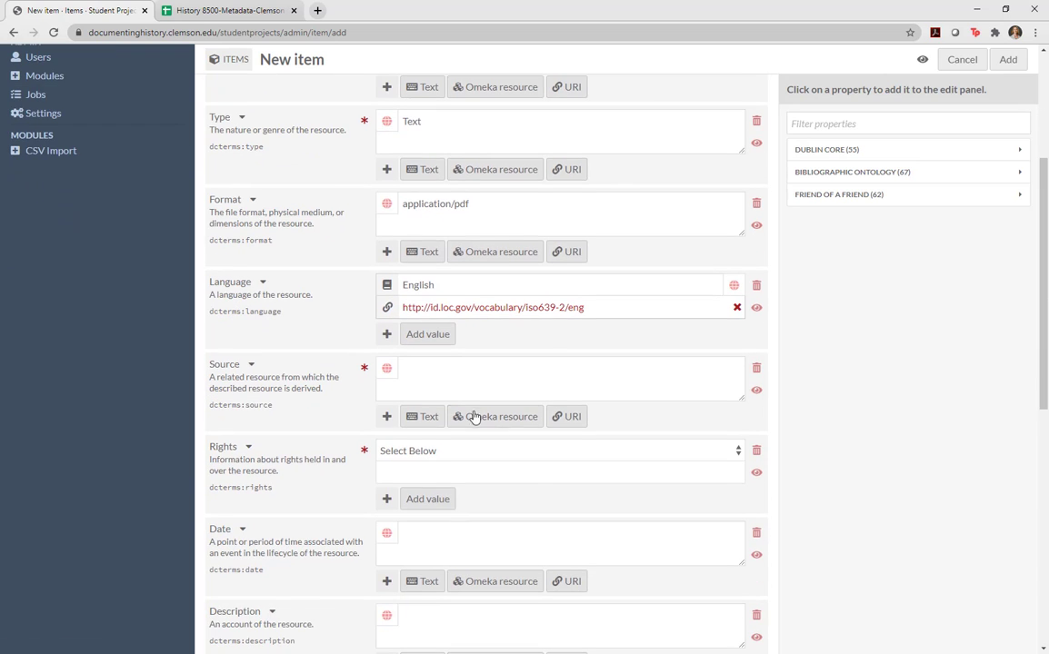
pyautogui.click(239, 10)
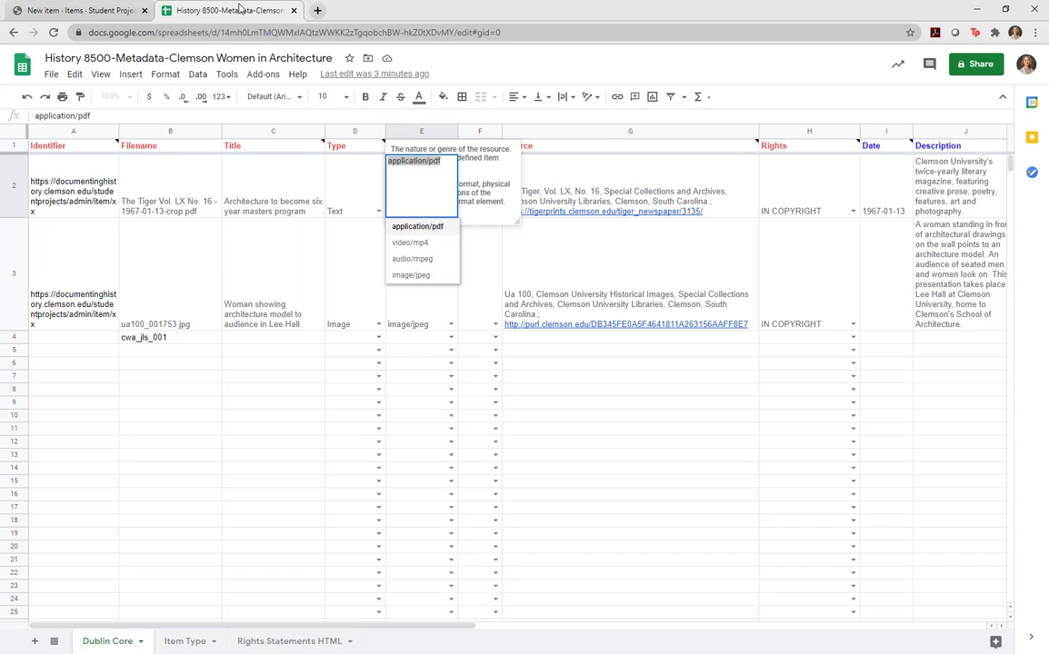
pyautogui.click(586, 186)
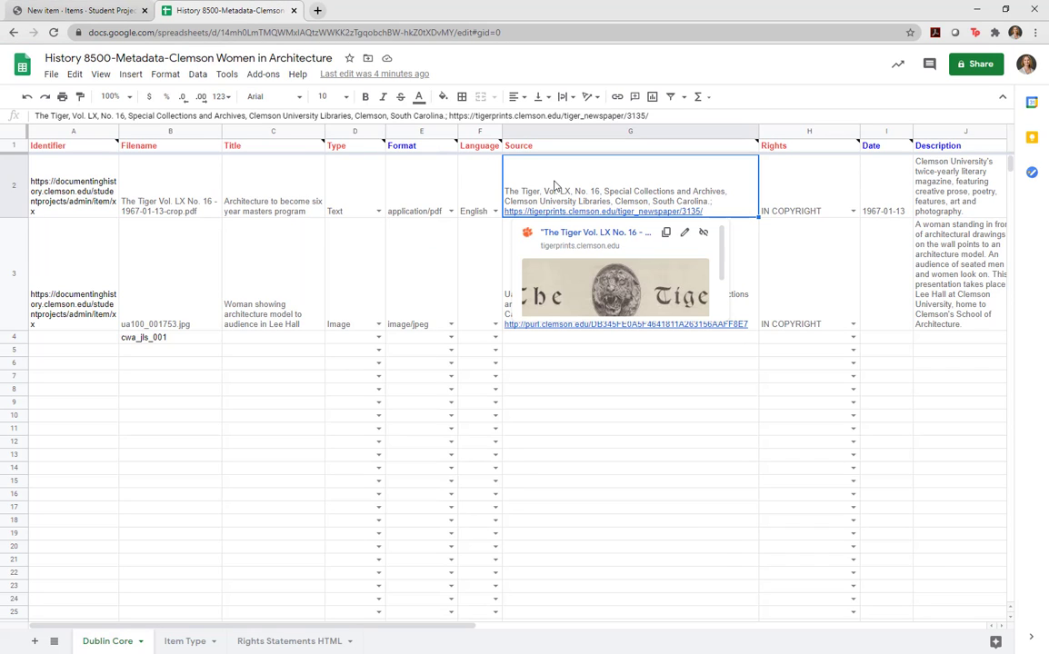
pyautogui.doubleClick(554, 176)
pyautogui.moveTo(505, 160); pyautogui.dragTo(925, 162)
pyautogui.hotkey('ctrl', 'c')
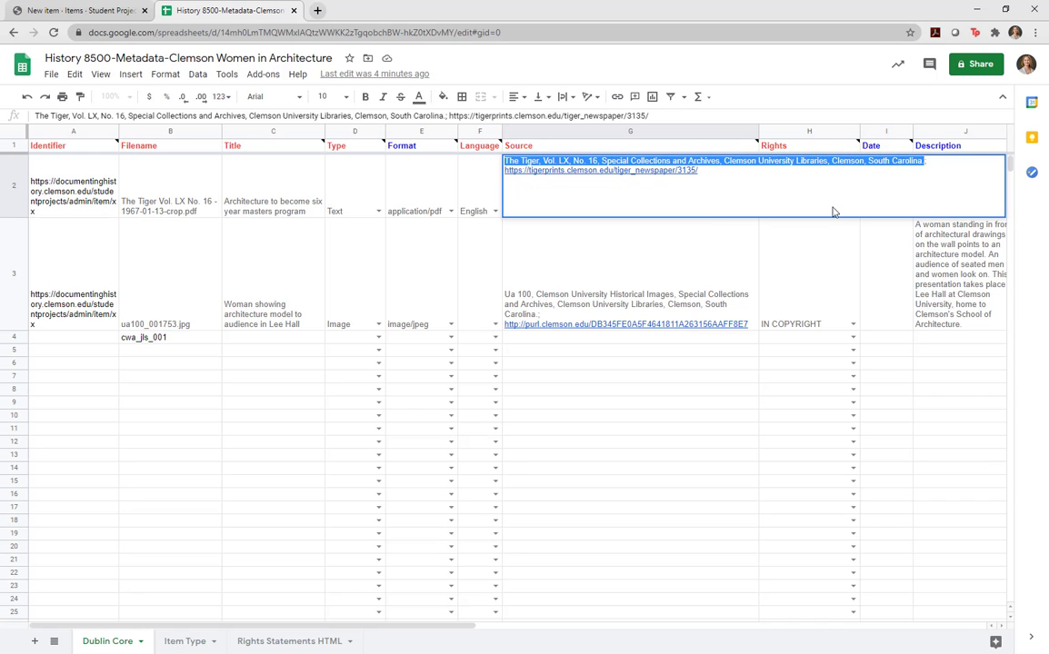
pyautogui.click(81, 10)
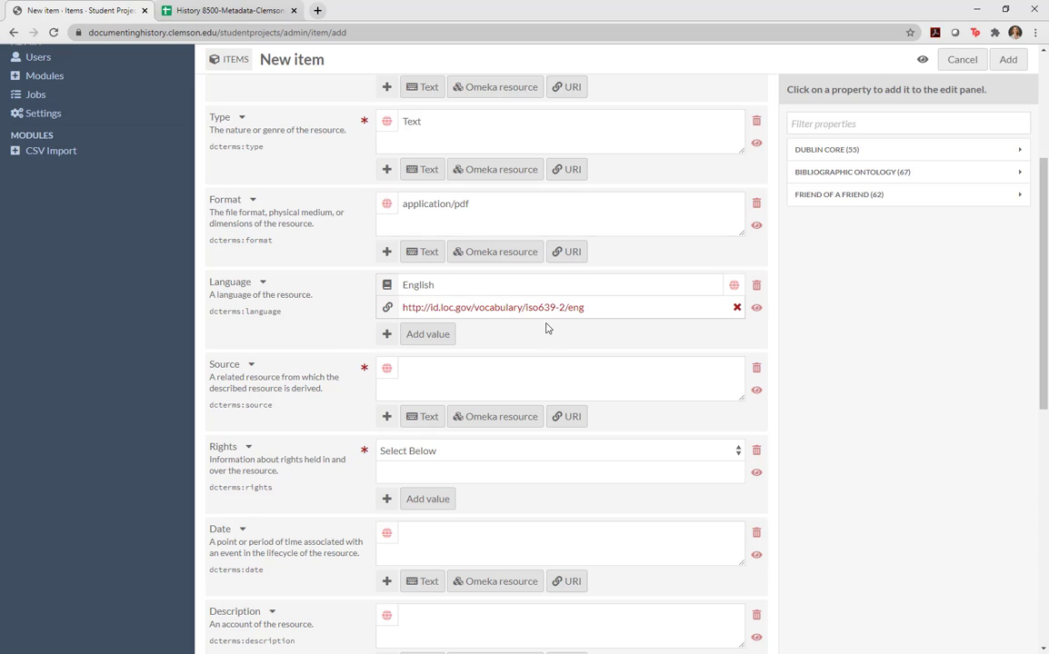
pyautogui.click(452, 368)
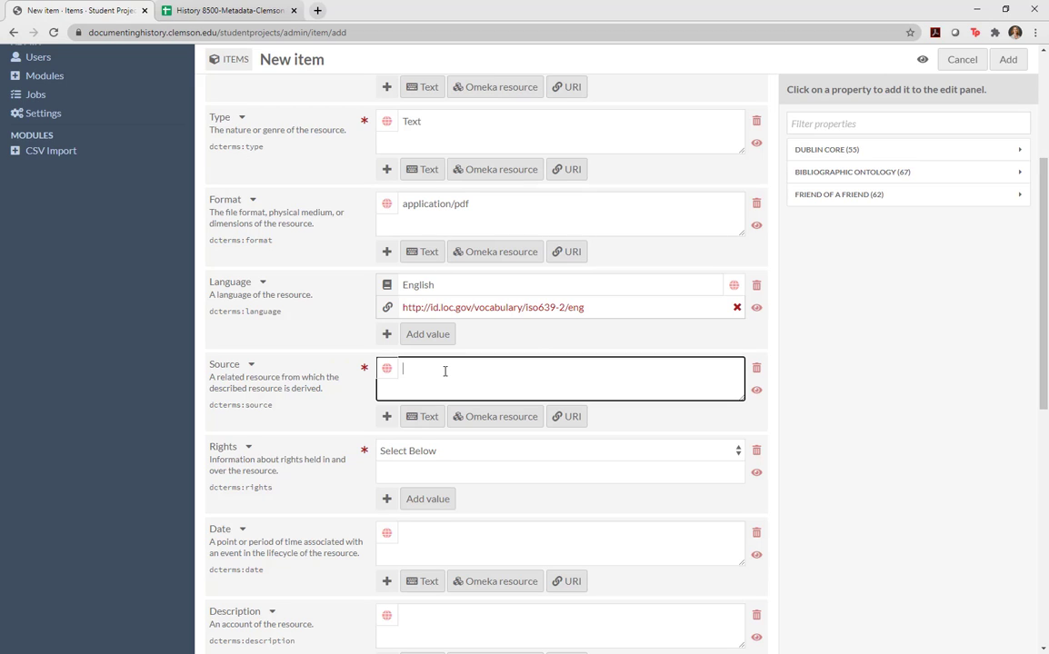
pyautogui.hotkey('ctrl', 'v')
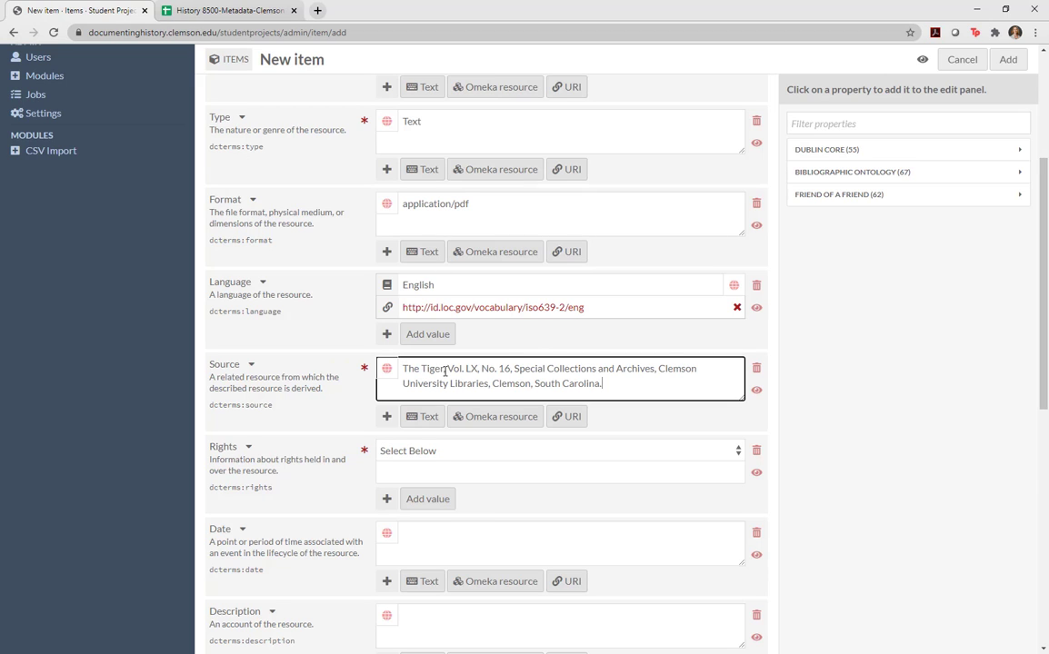
pyautogui.click(572, 420)
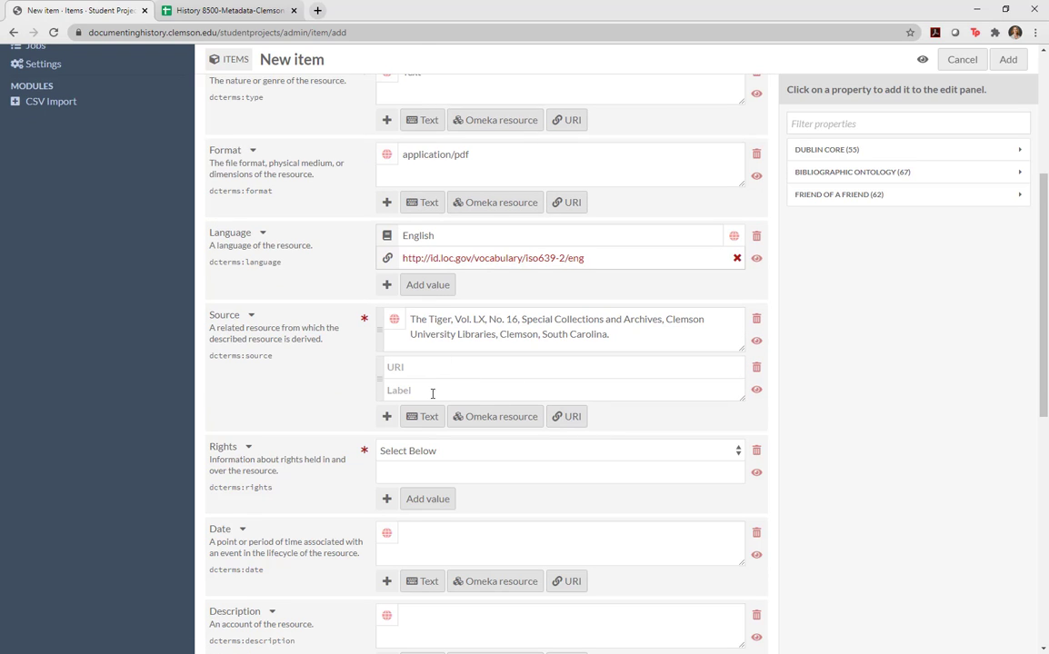
pyautogui.click(222, 11)
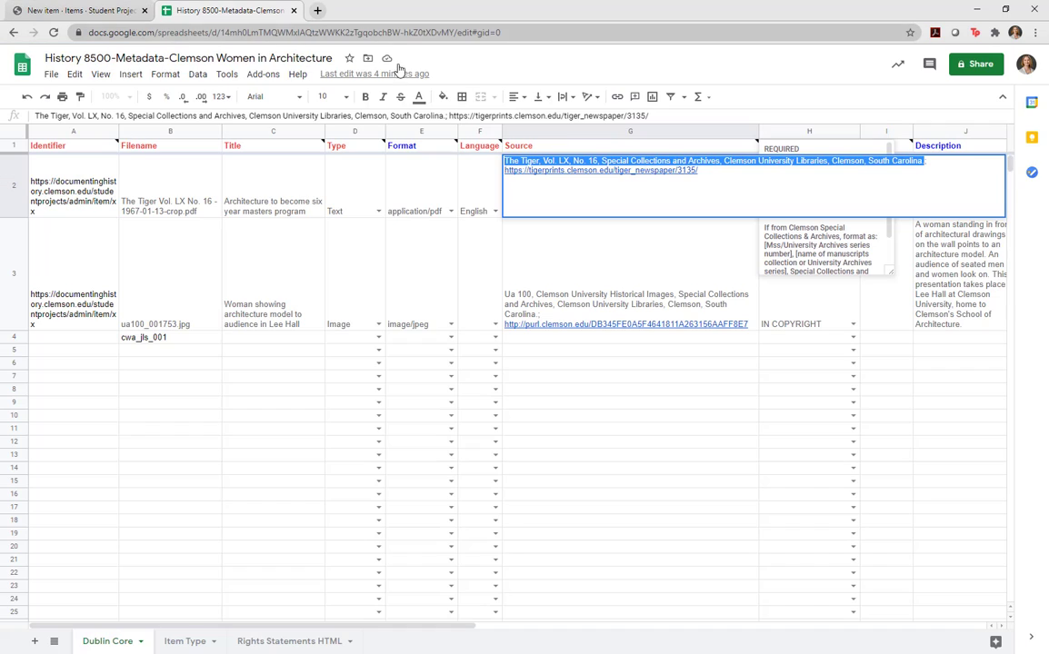
pyautogui.moveTo(712, 189); pyautogui.dragTo(507, 175)
pyautogui.hotkey('ctrl', 'c')
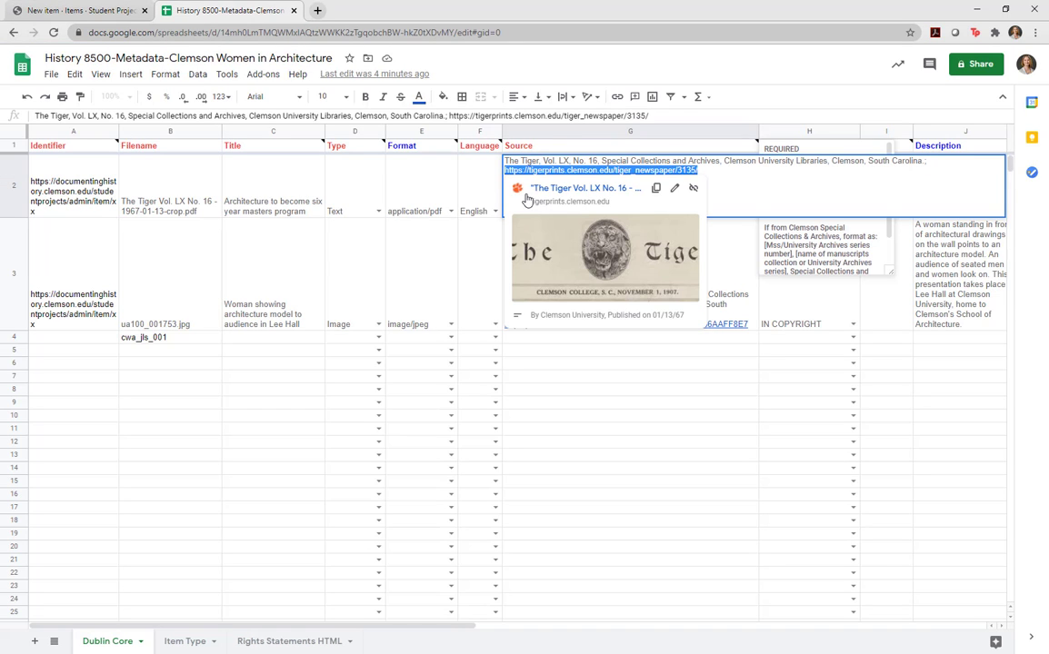
pyautogui.click(65, 13)
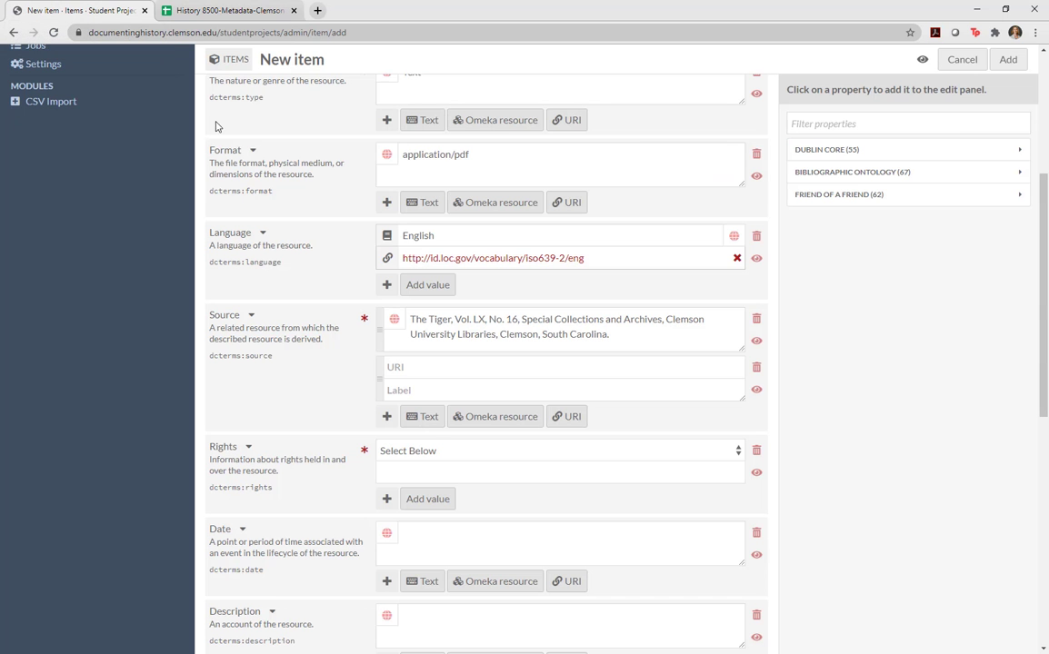
pyautogui.click(433, 367)
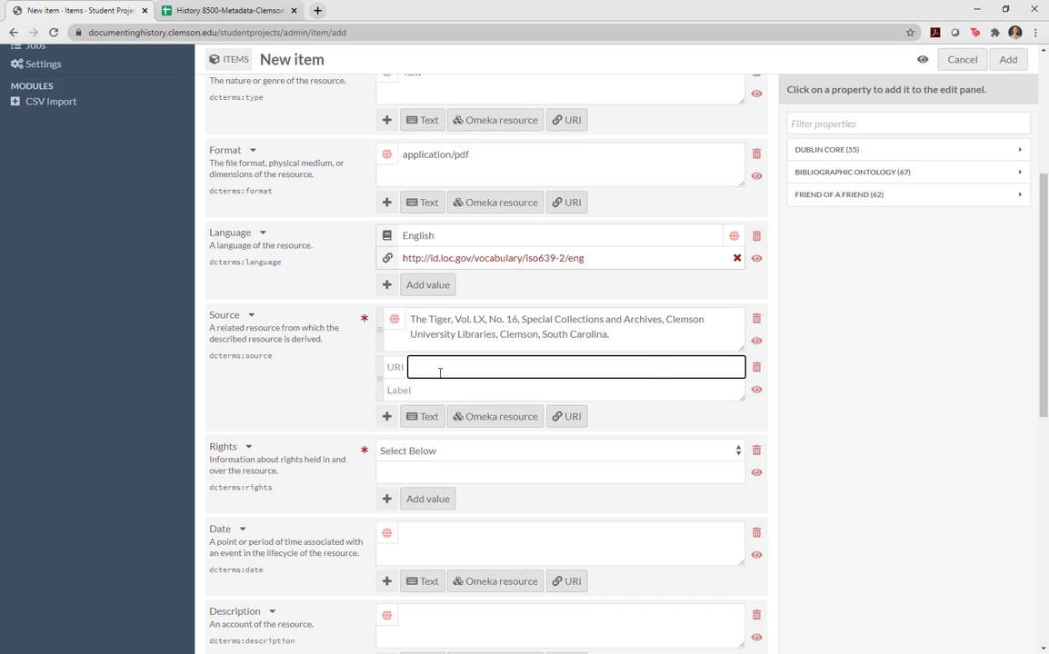
pyautogui.hotkey('ctrl', 'v')
pyautogui.click(332, 392)
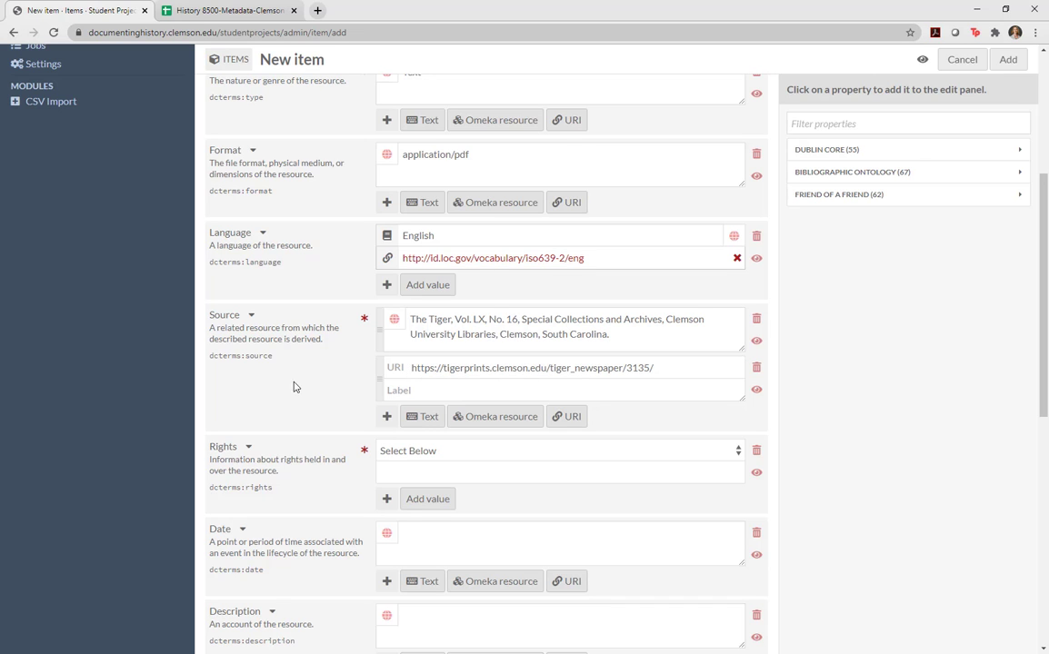
# Check the rights statement in row 2 of the metadata spreadsheet and set the item's Rights to "In Copyright".
pyautogui.scroll(-2, 257, 357)
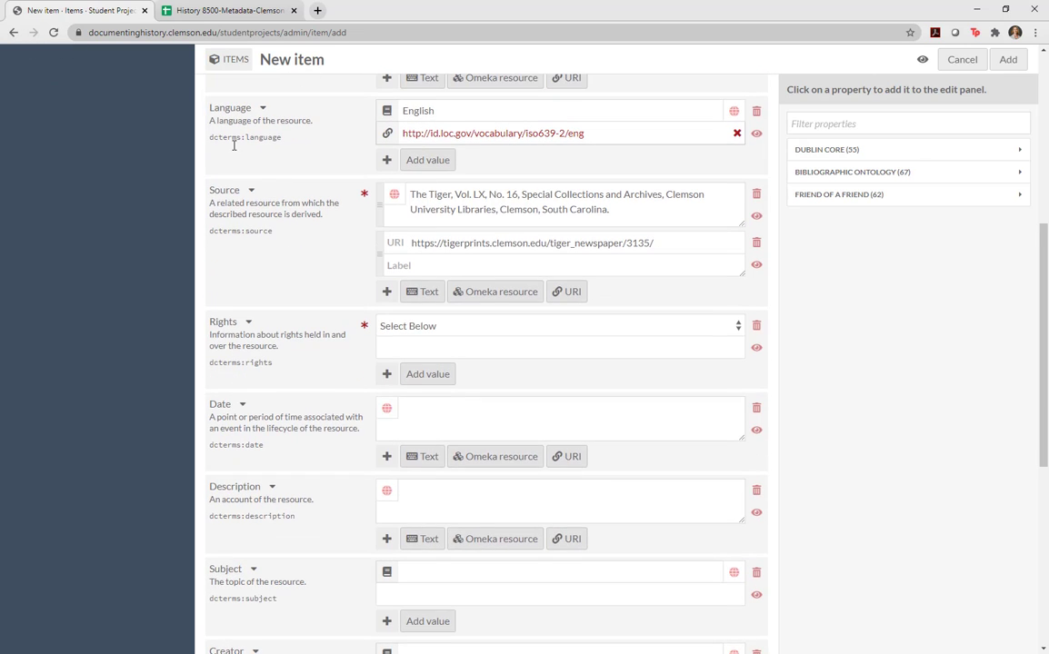
pyautogui.click(225, 10)
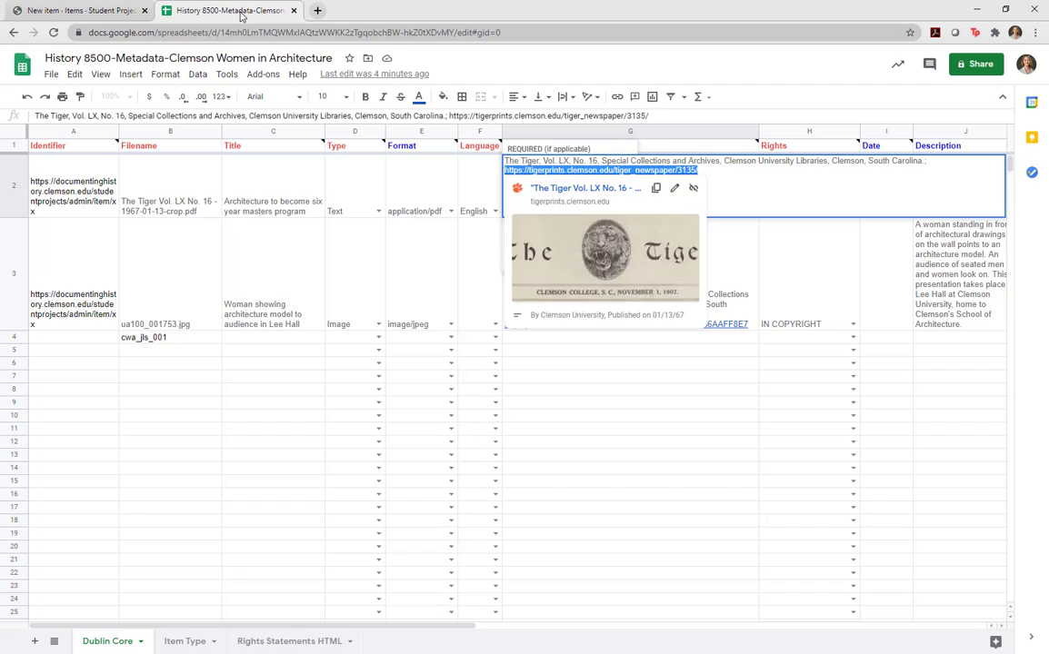
pyautogui.click(533, 351)
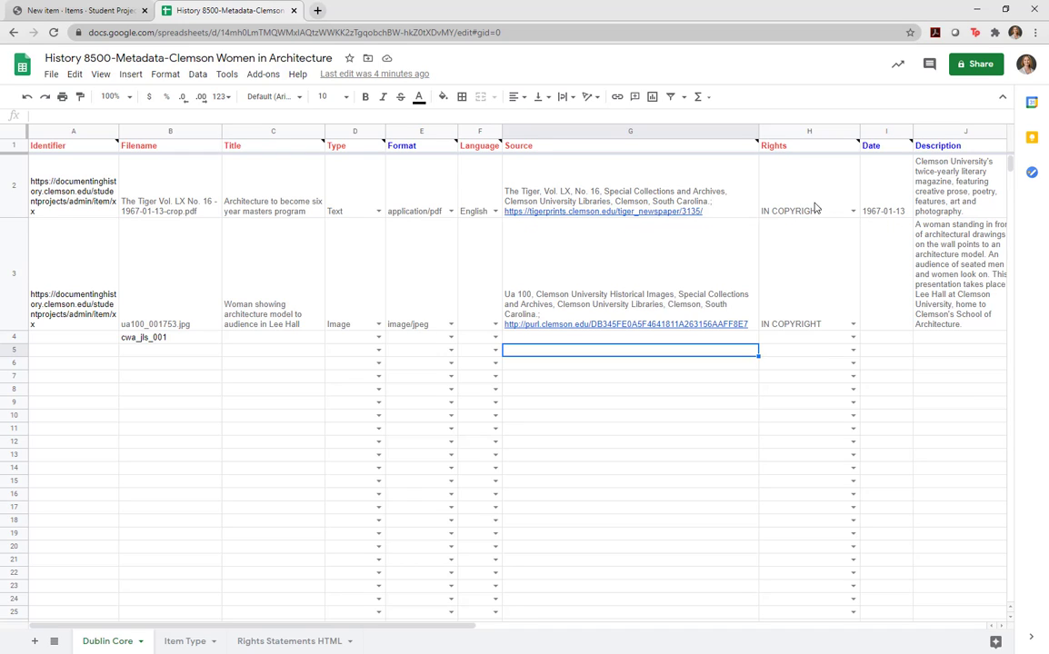
pyautogui.click(74, 11)
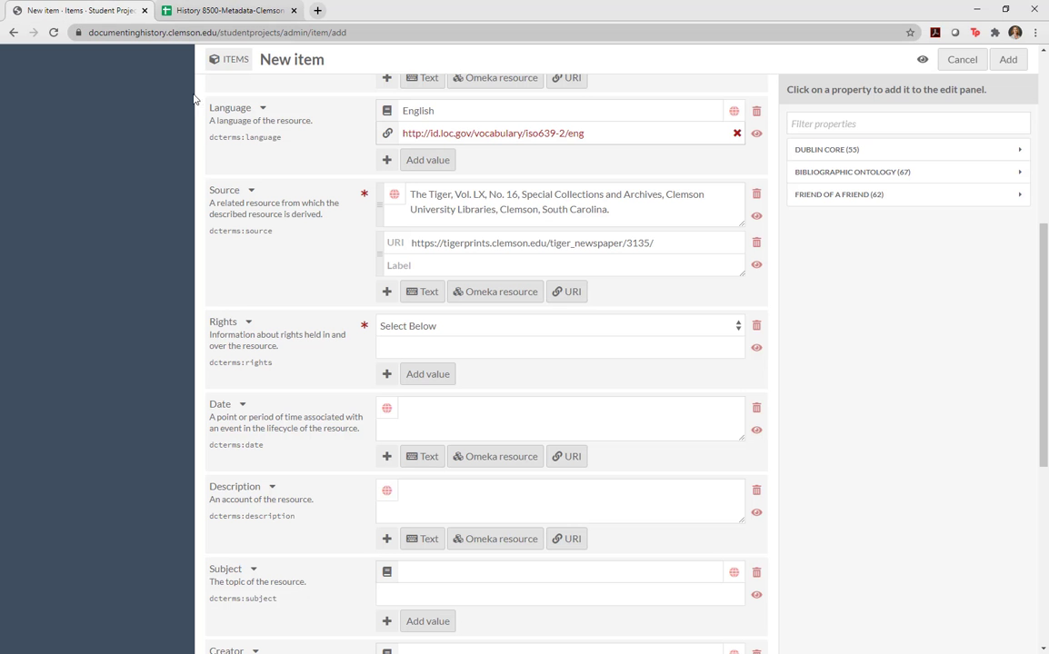
pyautogui.click(449, 329)
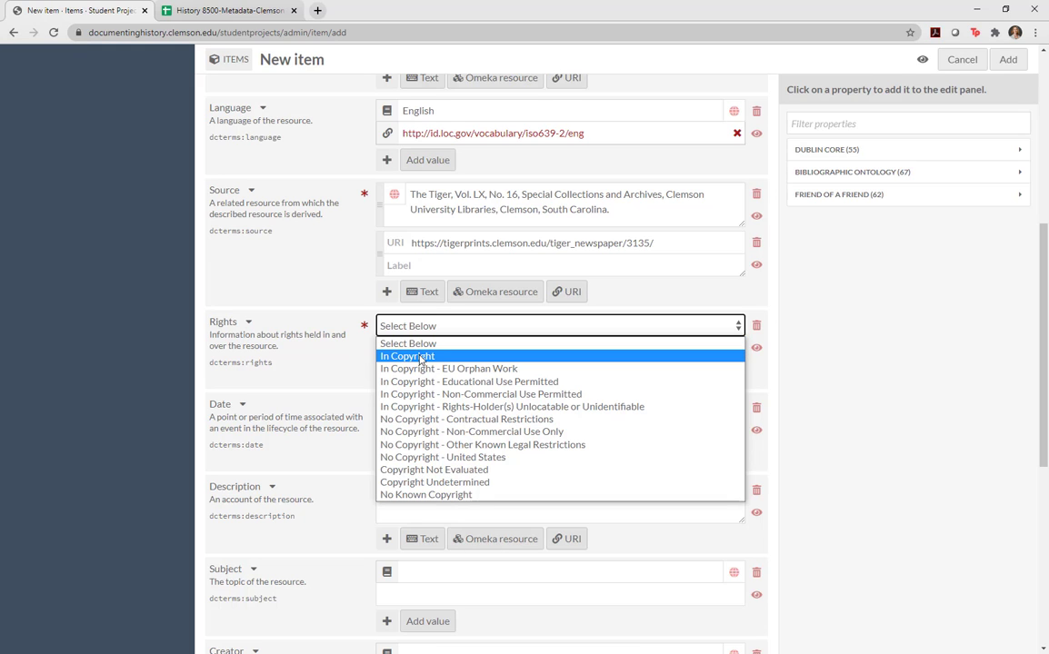
pyautogui.click(421, 357)
# Copy the date 1967-01-13 from cell I2 of the metadata spreadsheet into the item's Date.
pyautogui.scroll(-1, 310, 401)
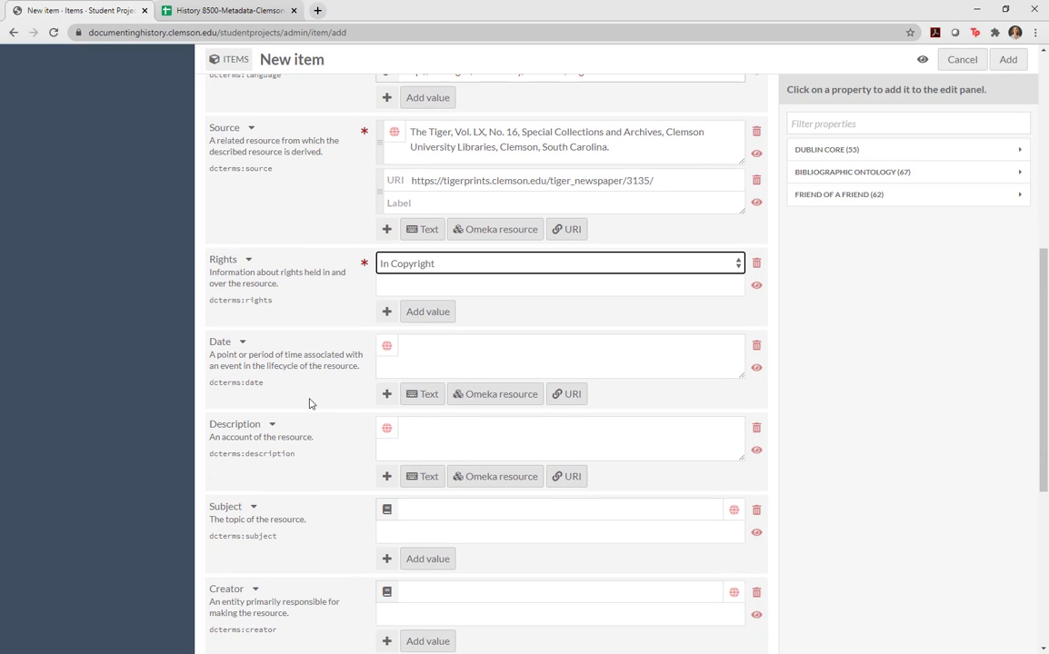
pyautogui.click(227, 10)
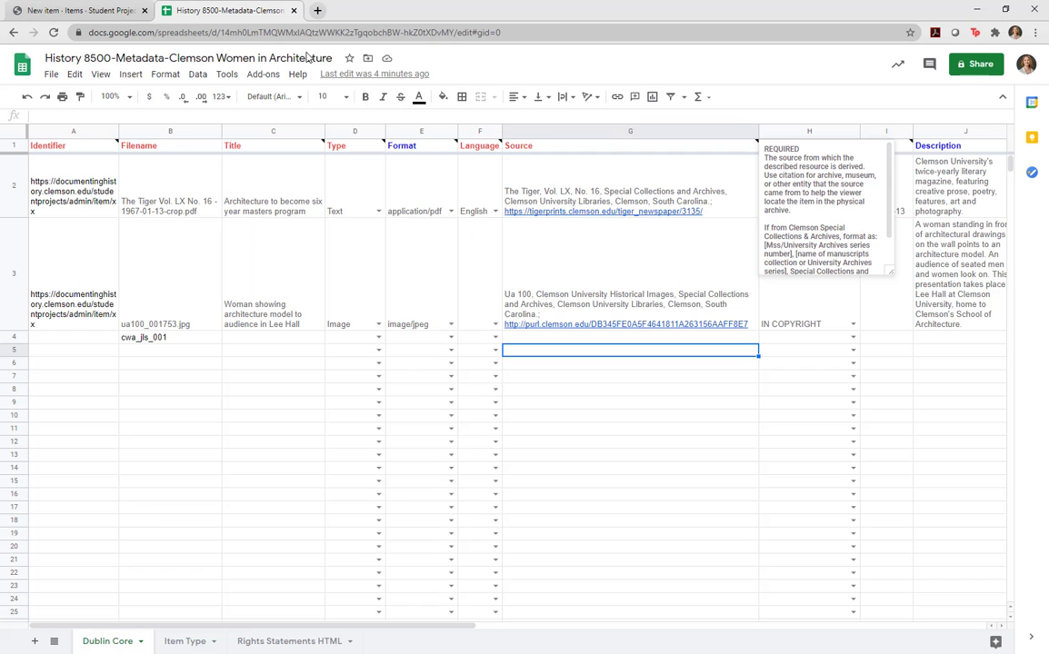
pyautogui.doubleClick(882, 202)
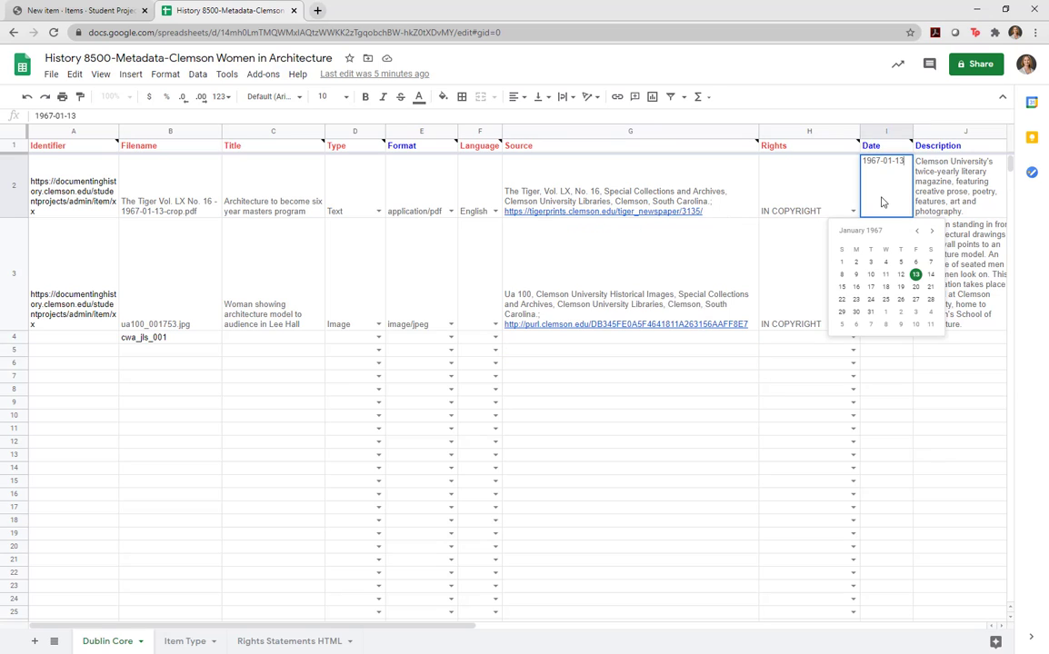
pyautogui.moveTo(909, 164); pyautogui.dragTo(779, 153)
pyautogui.hotkey('ctrl', 'c')
pyautogui.click(100, 13)
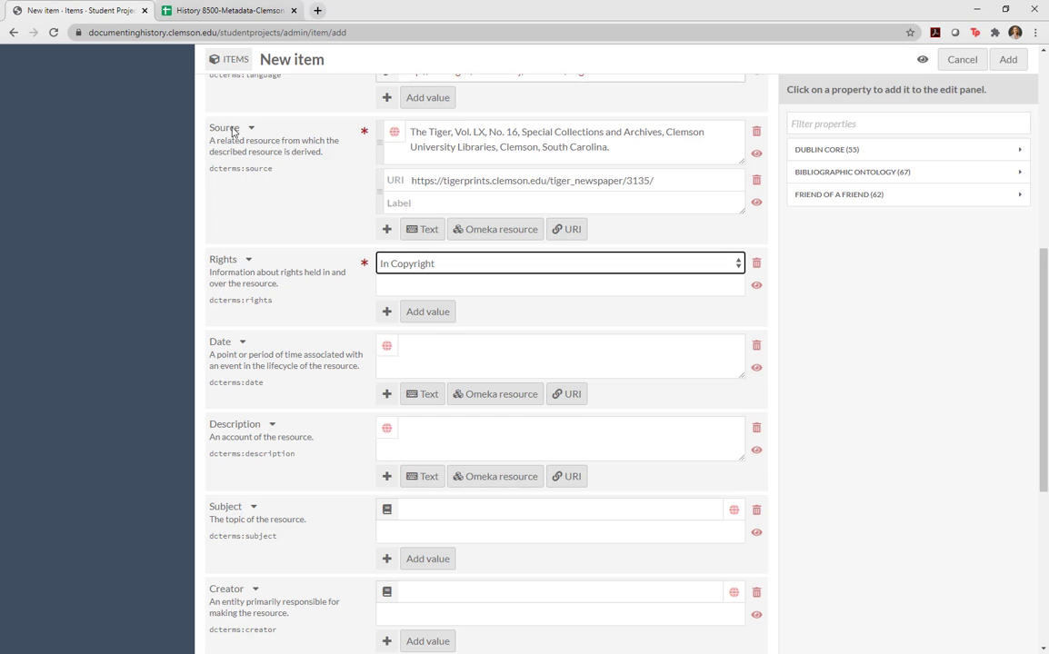
pyautogui.click(440, 349)
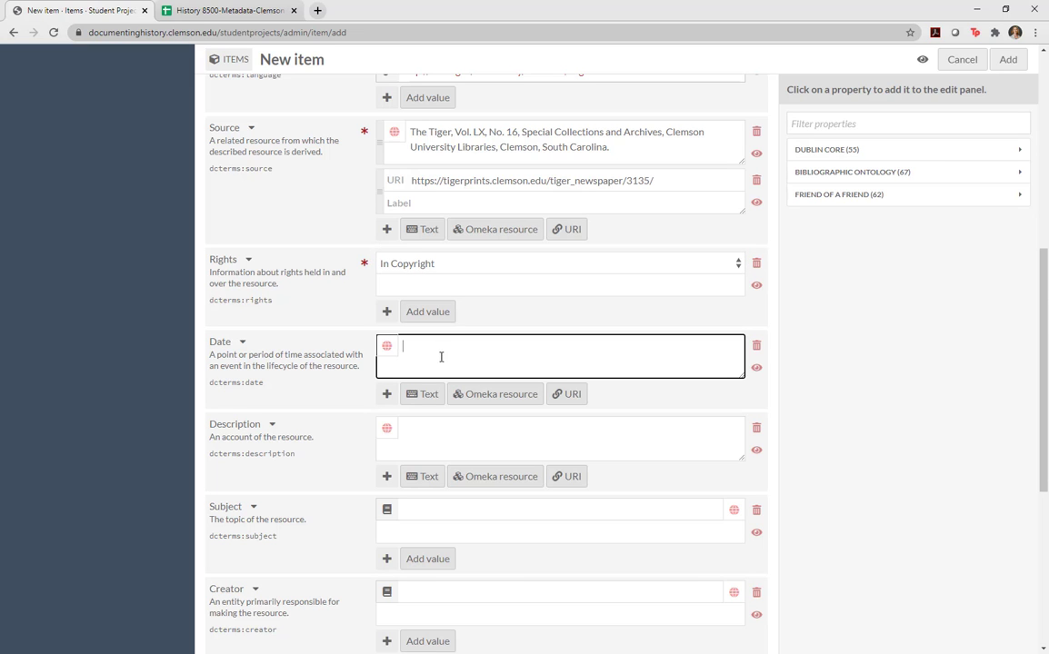
pyautogui.hotkey('ctrl', 'v')
# Copy the full text about Clemson University's twice-yearly literary magazine from spreadsheet cell J2 into the item's Description.
pyautogui.click(445, 436)
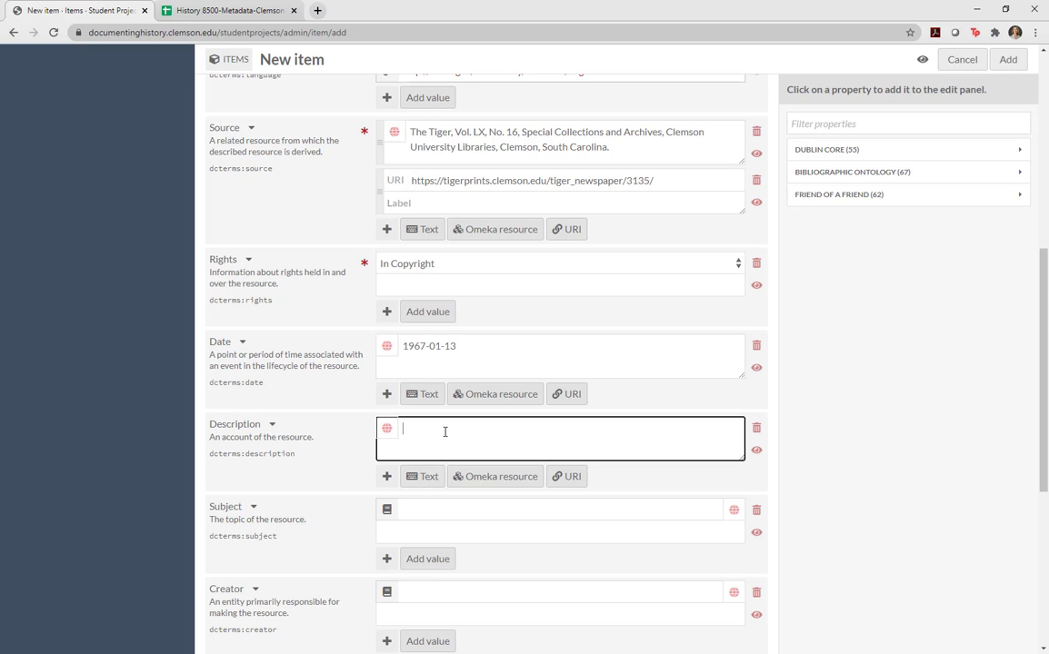
pyautogui.click(194, 7)
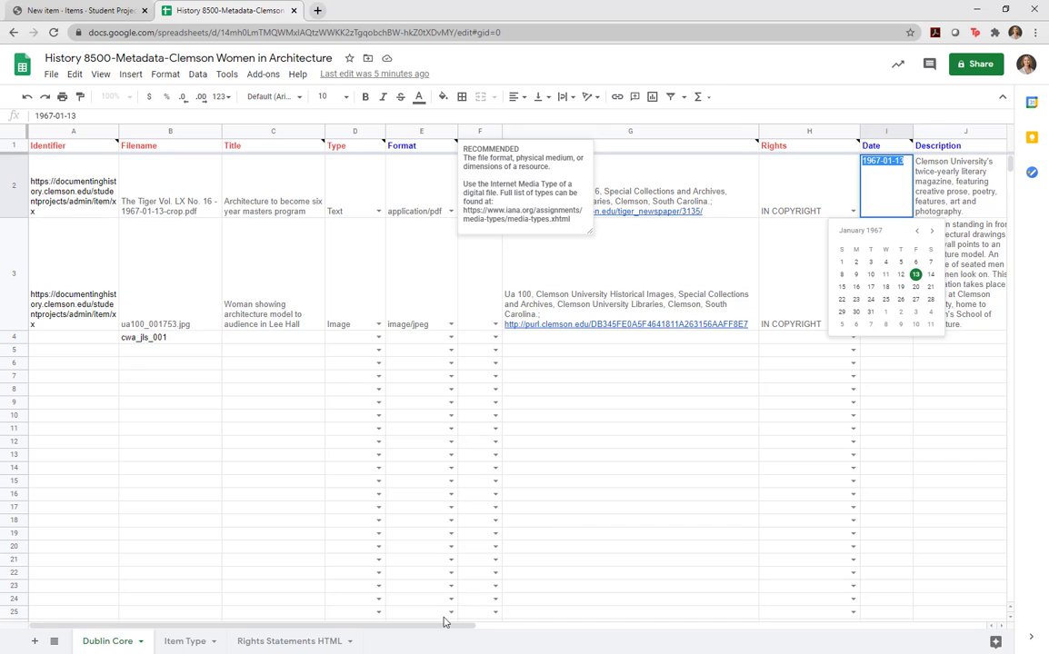
pyautogui.moveTo(454, 627); pyautogui.dragTo(593, 576)
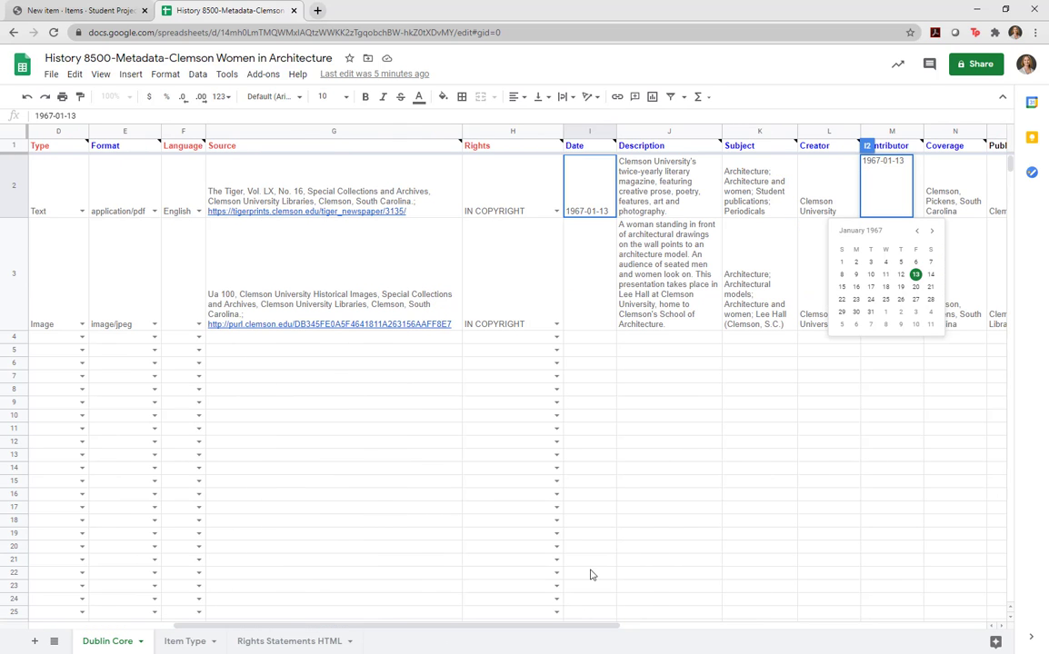
pyautogui.click(666, 184)
pyautogui.doubleClick(668, 185)
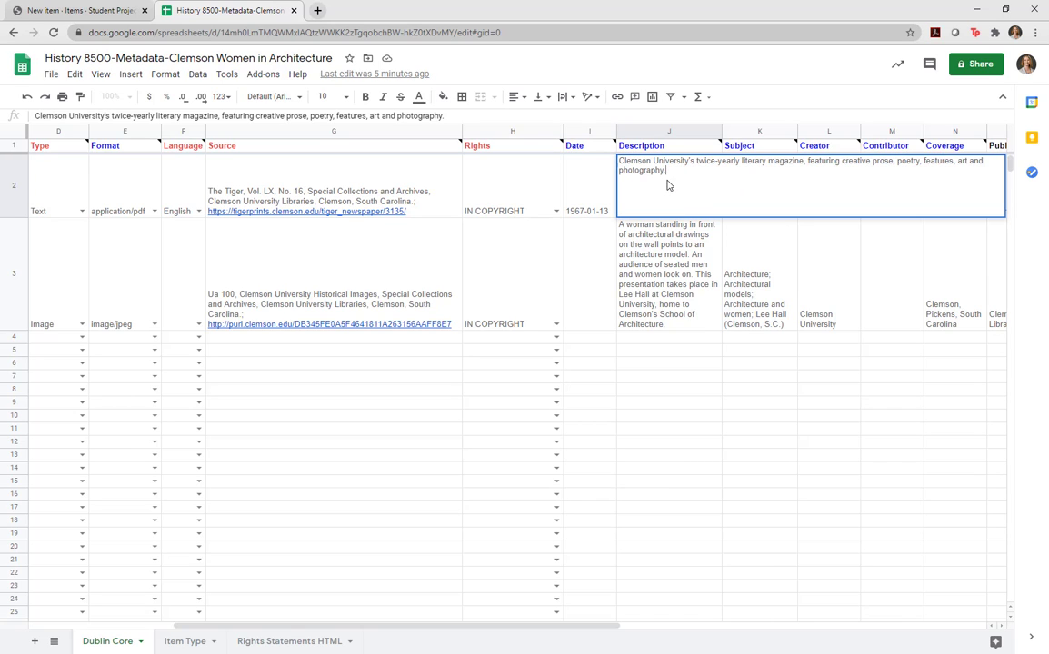
pyautogui.moveTo(661, 170); pyautogui.dragTo(622, 162)
pyautogui.hotkey('ctrl', 'c')
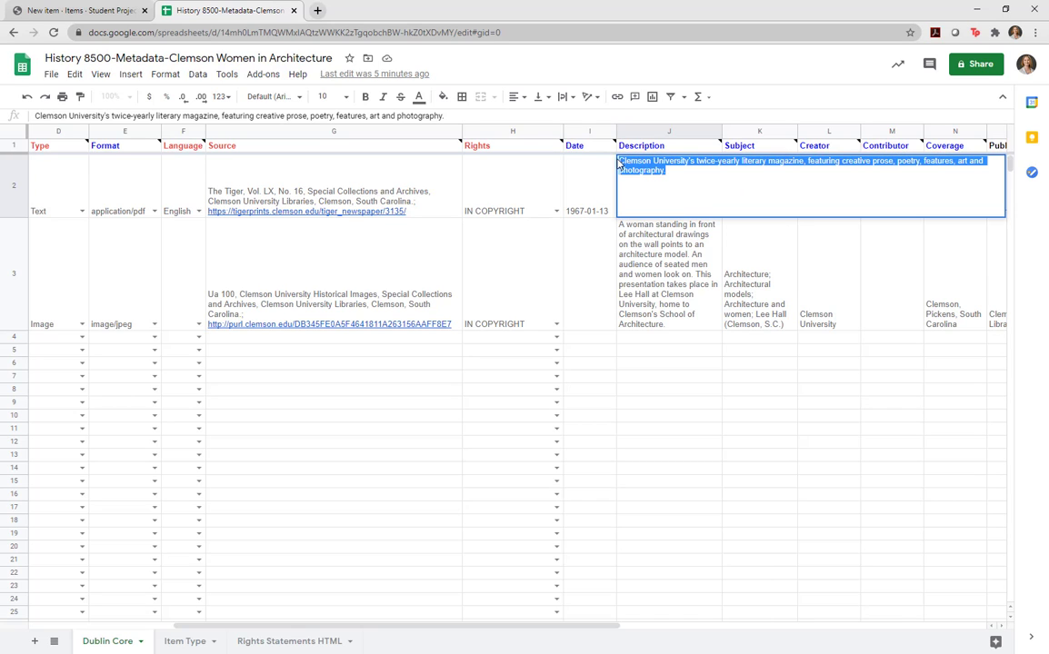
pyautogui.click(80, 10)
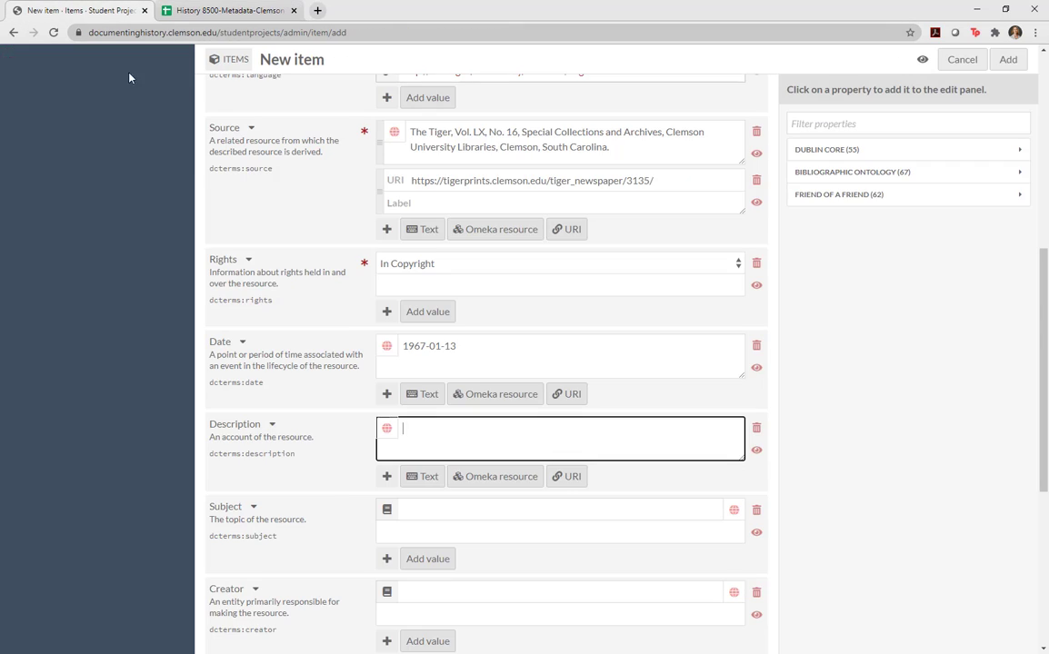
pyautogui.hotkey('ctrl', 'v')
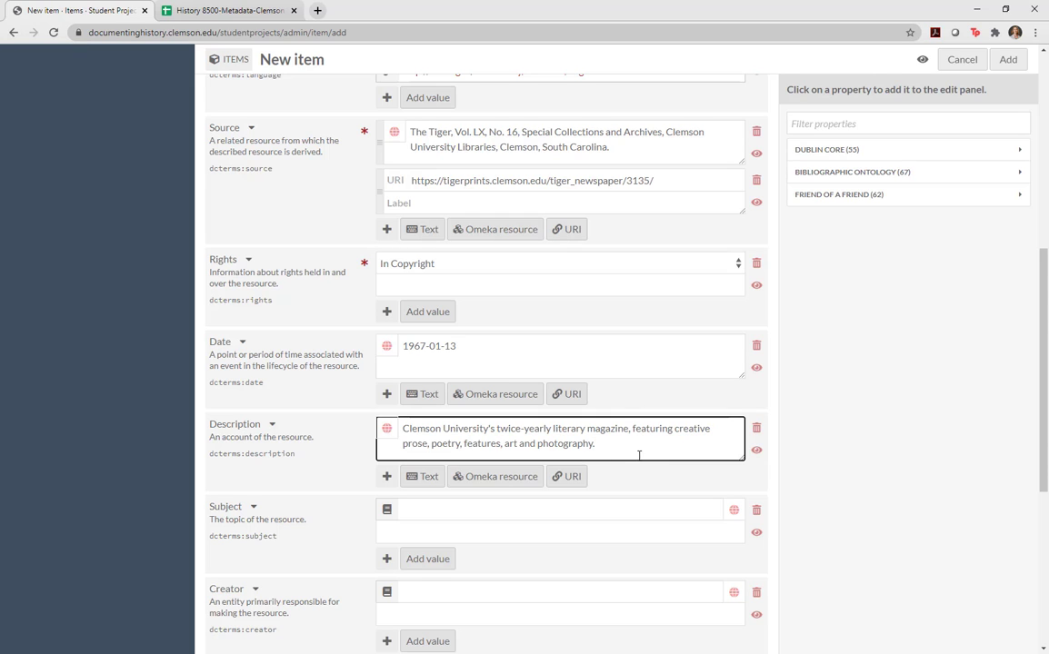
# Check the subject terms in row 2 of the spreadsheet, look up "architecture" in the item's Subject and choose the suggested value Architecture.
pyautogui.click(238, 10)
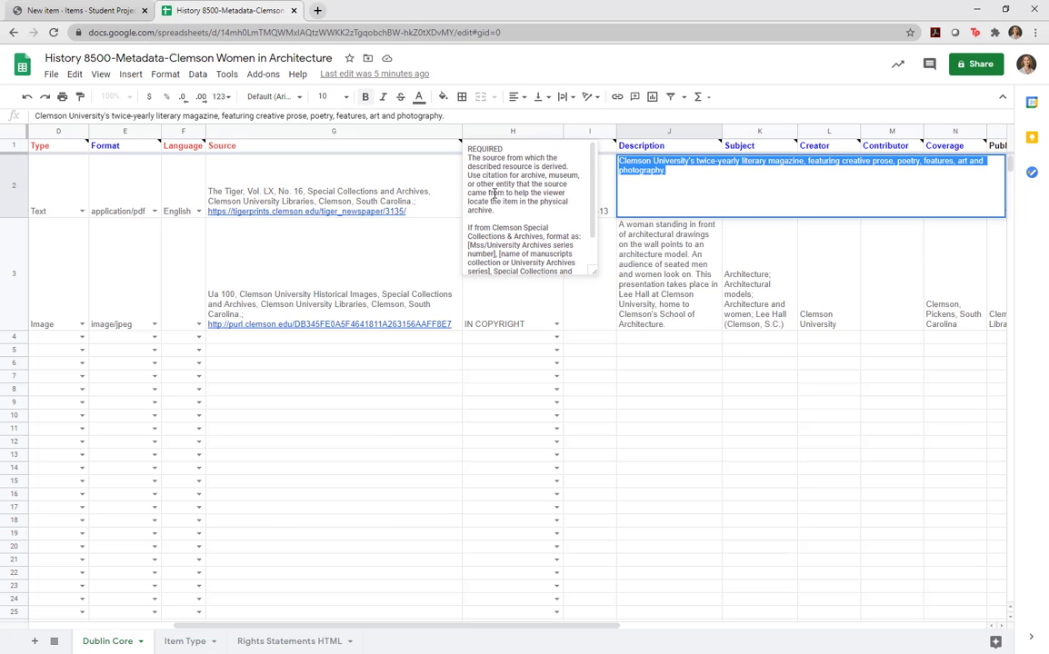
pyautogui.press('Return')
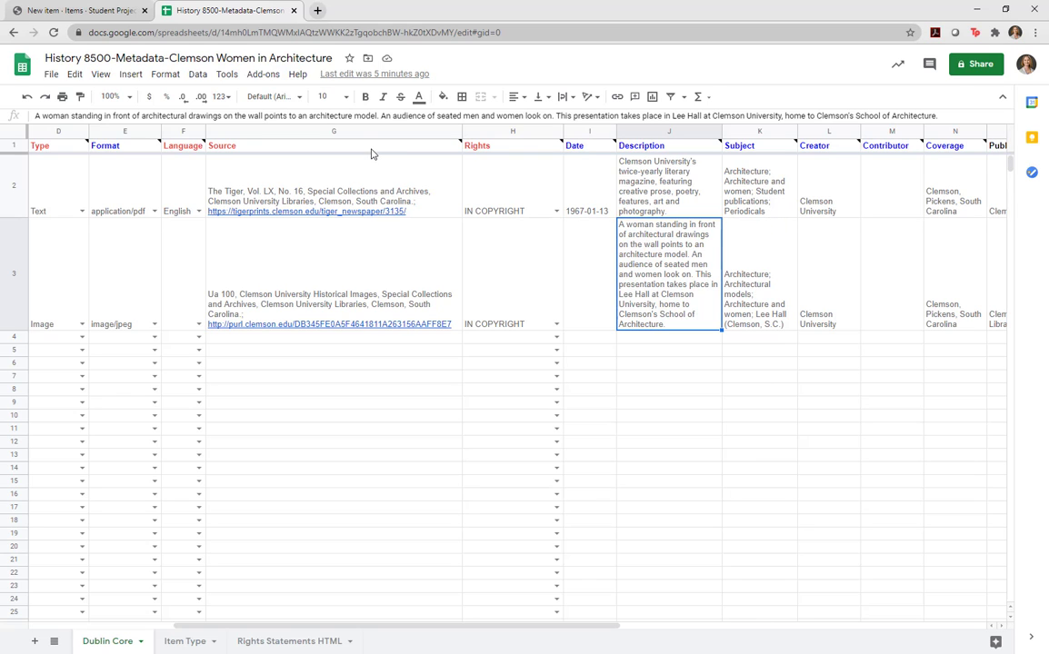
pyautogui.click(73, 10)
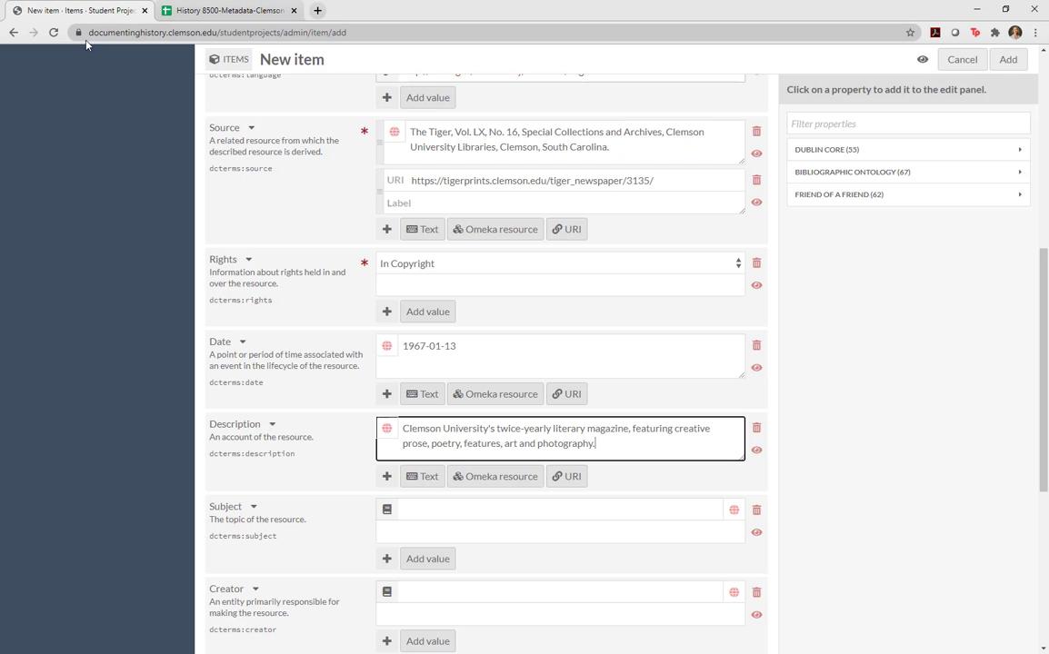
pyautogui.click(446, 510)
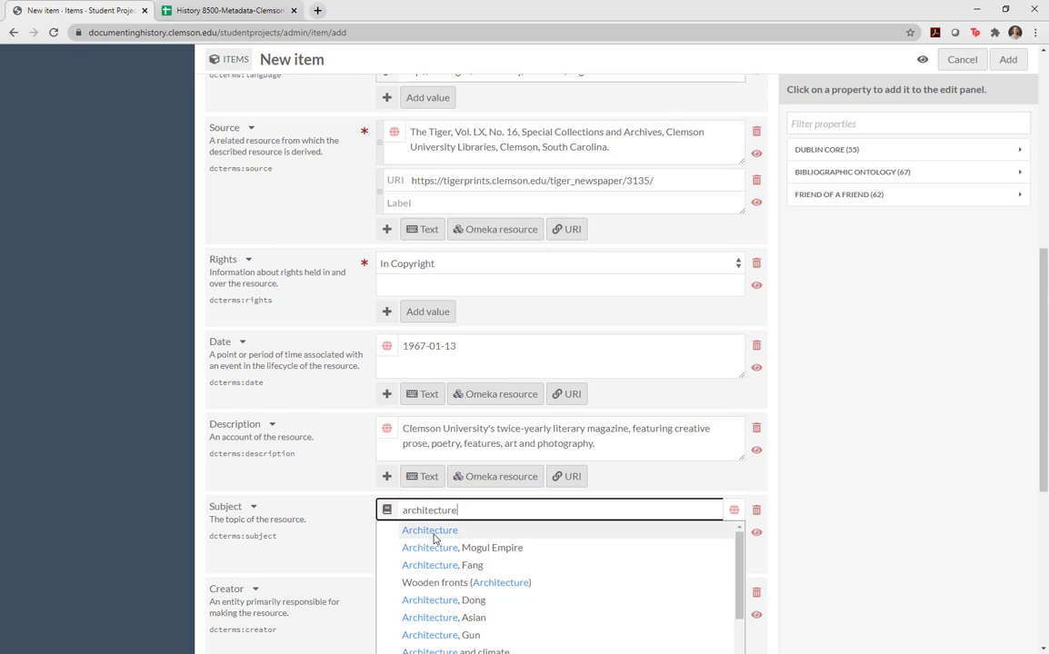
pyautogui.click(434, 536)
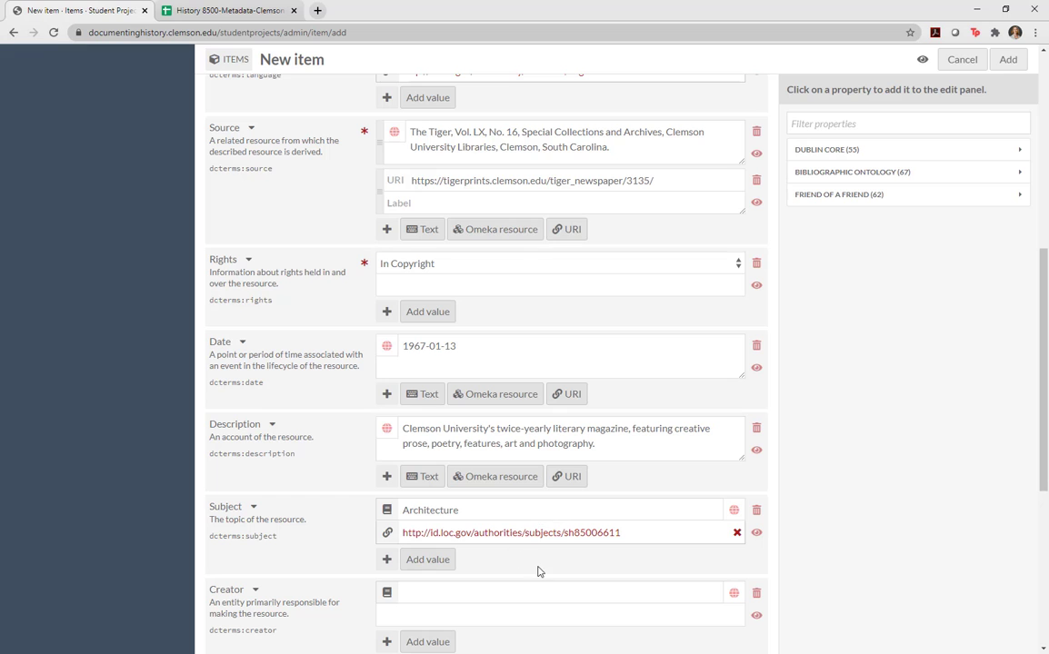
# Add a second Subject value, look up "architecture and women" and choose the suggested value Architecture and women.
pyautogui.scroll(-2, 346, 536)
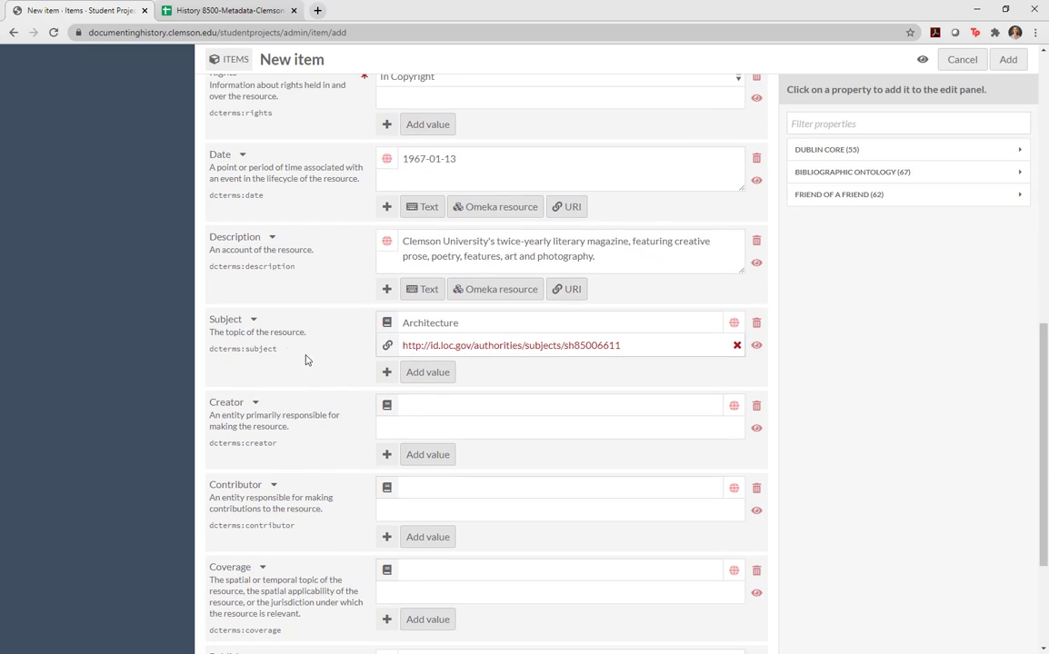
pyautogui.click(431, 374)
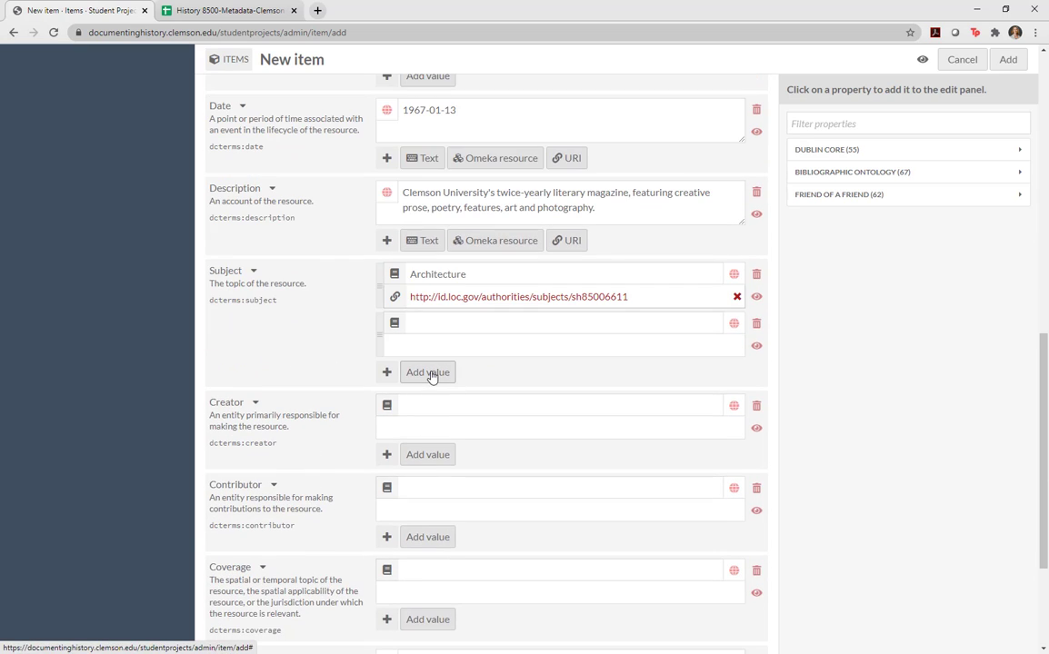
pyautogui.click(451, 323)
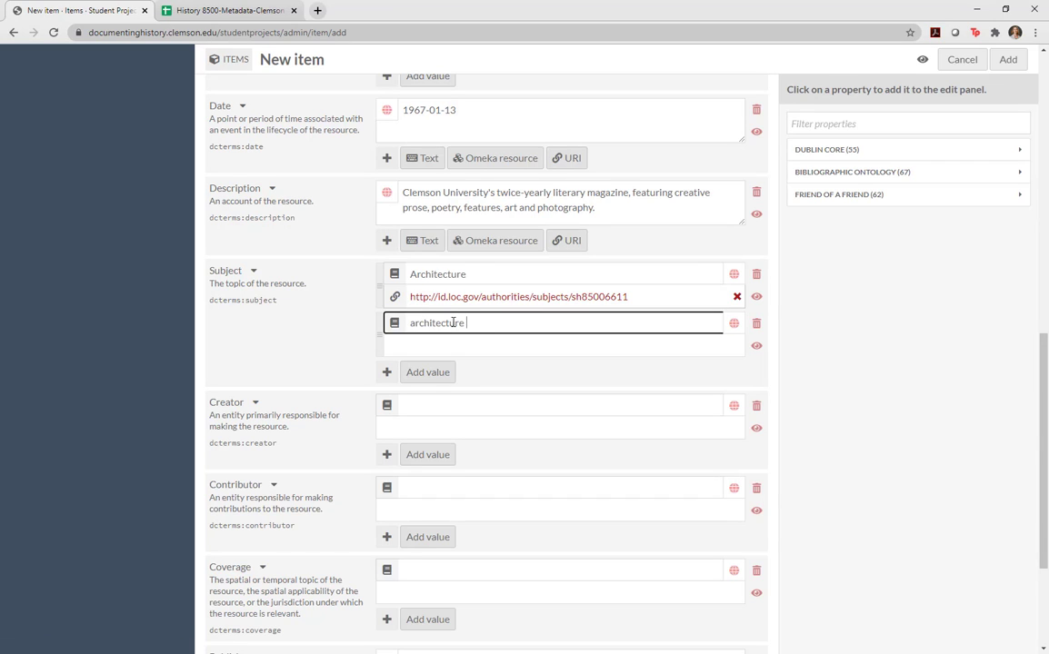
pyautogui.write('architecture and women')
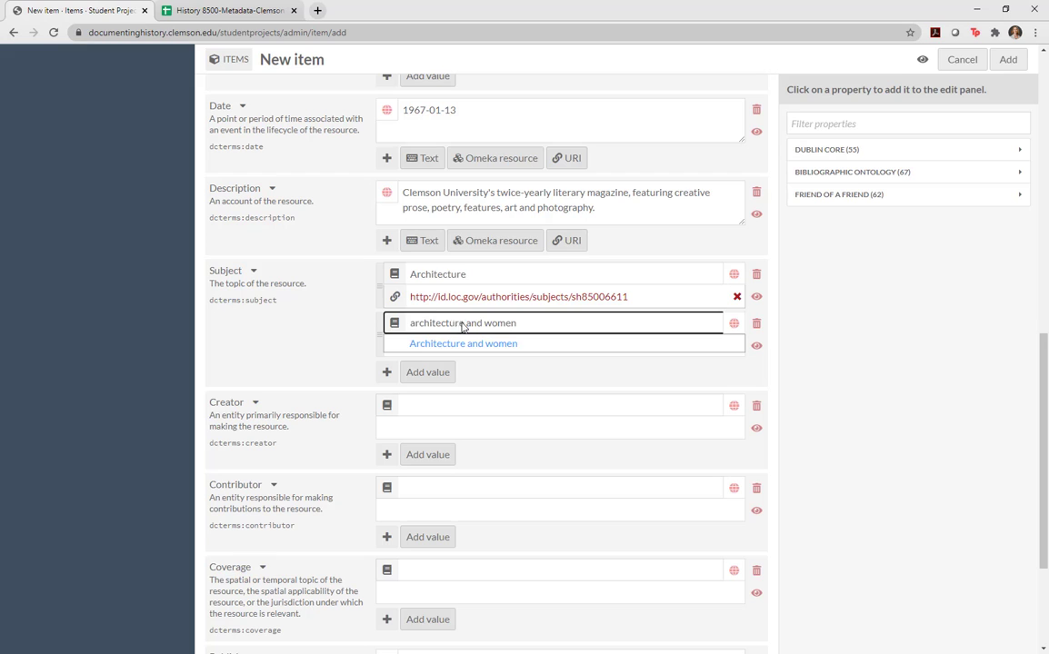
pyautogui.click(468, 343)
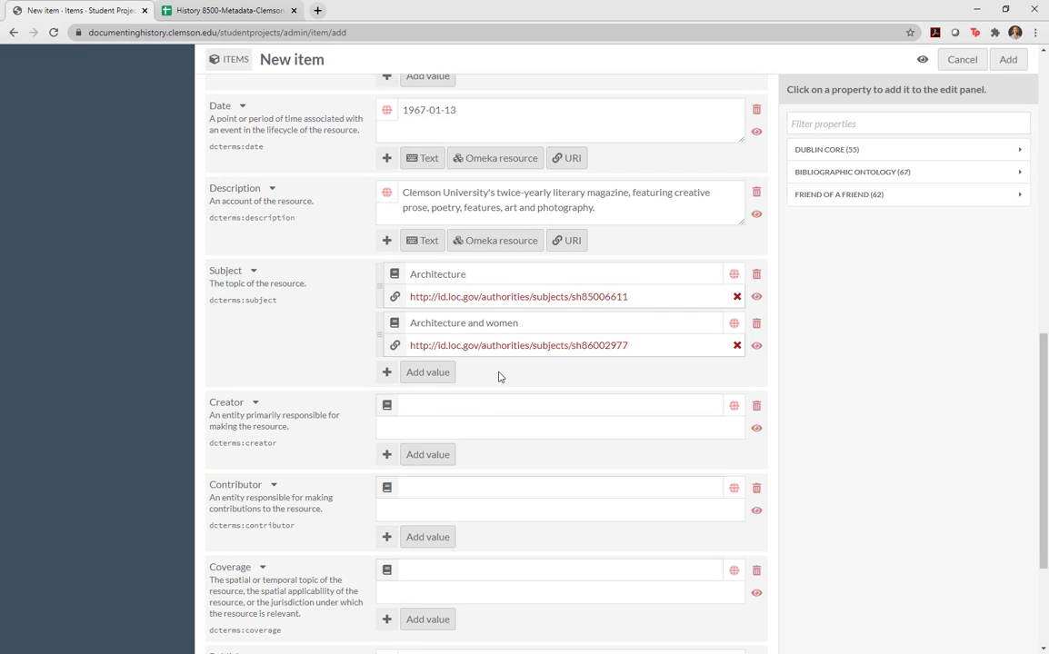
# Add a third Subject value, check the terms in spreadsheet row 2, look up "student publications" and choose the suggested value Student publications.
pyautogui.click(441, 373)
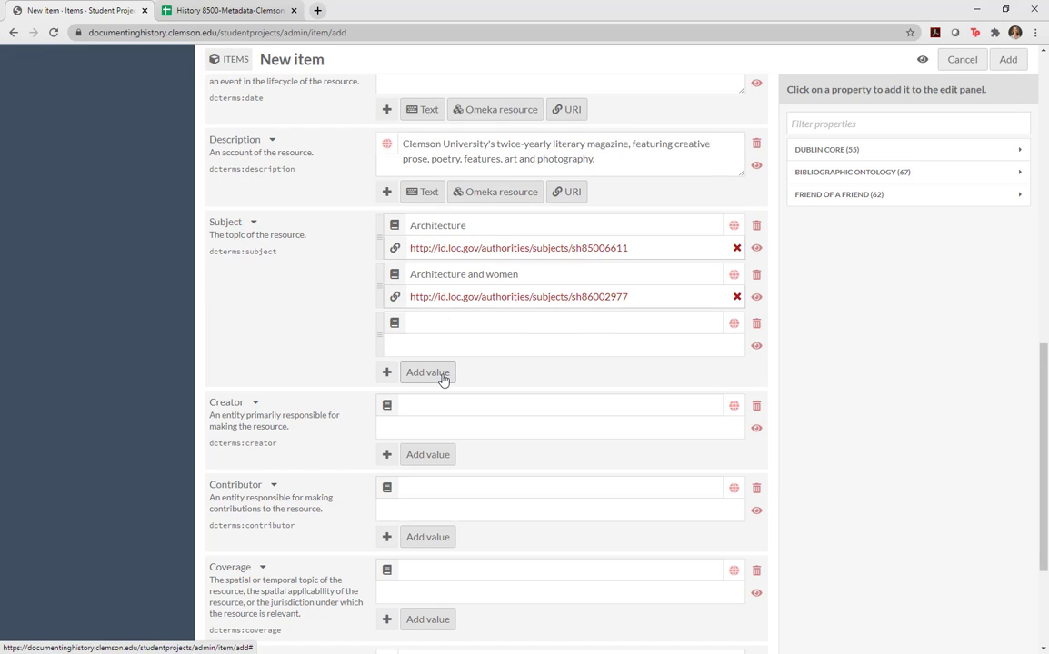
pyautogui.click(464, 324)
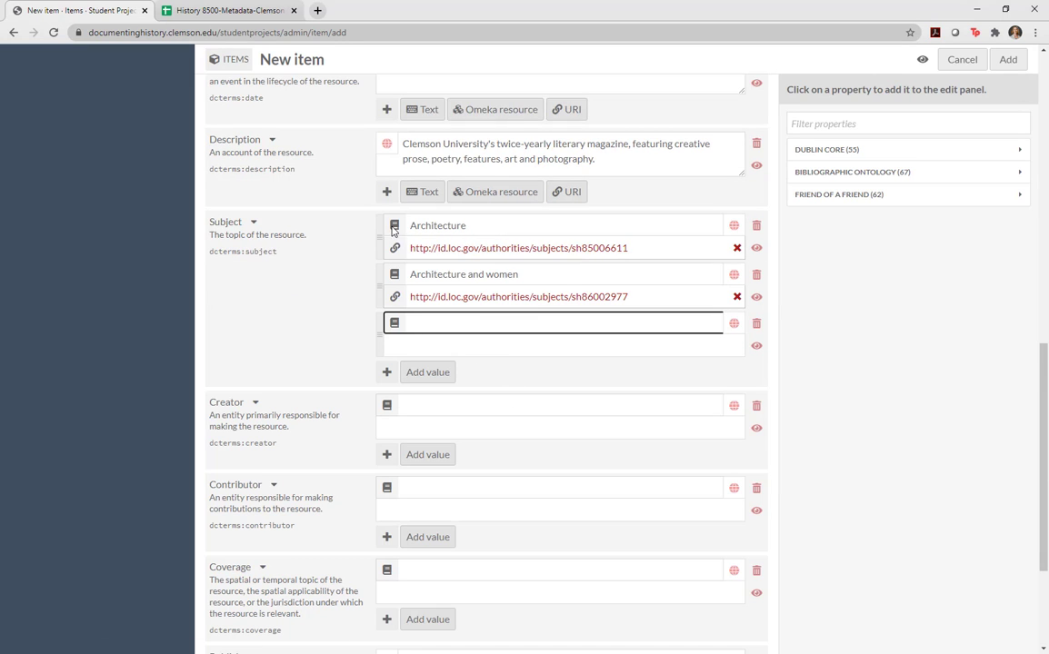
pyautogui.click(227, 10)
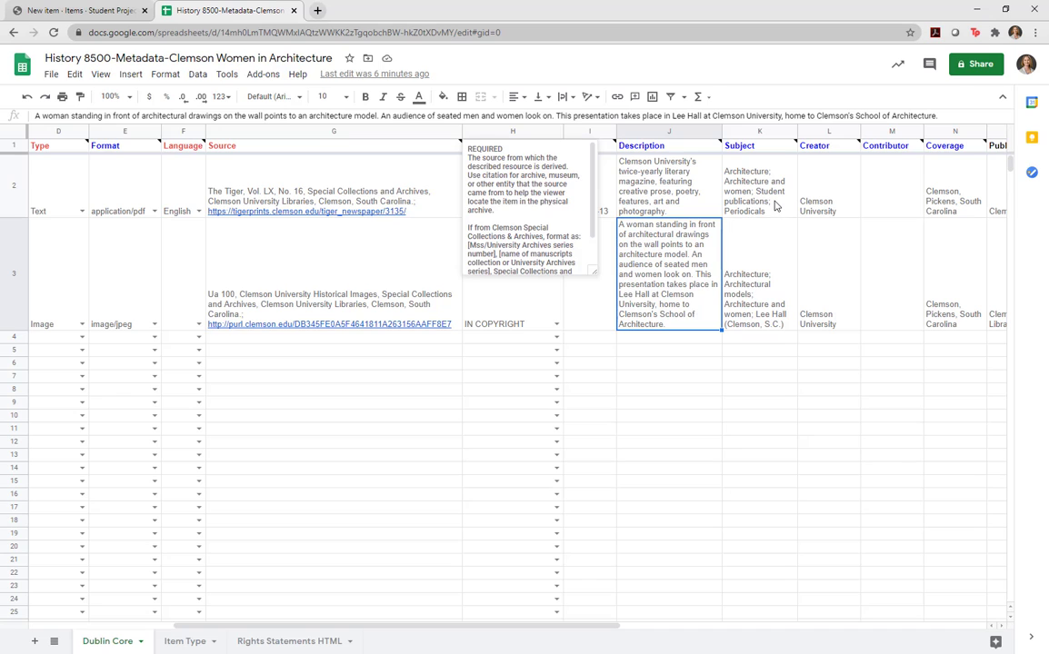
pyautogui.click(95, 10)
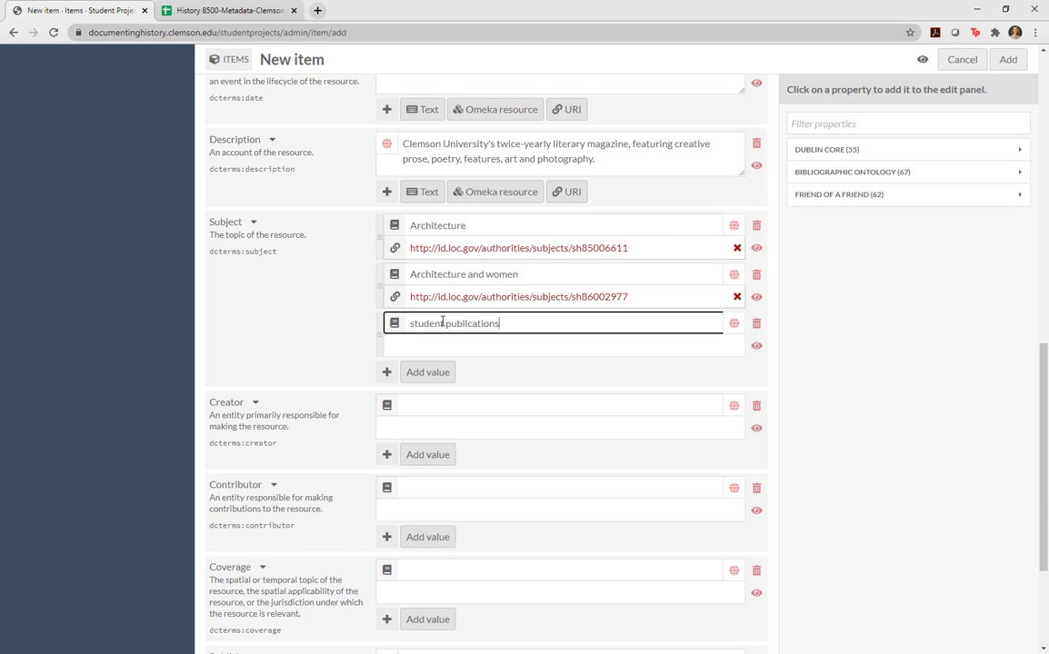
pyautogui.click(437, 344)
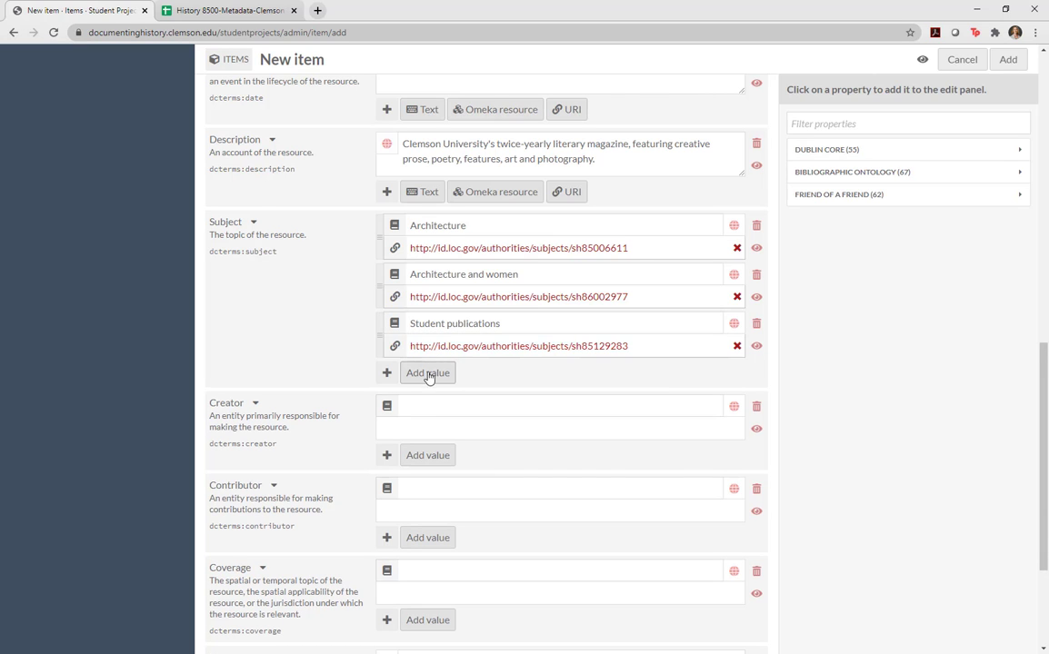
# Add a fourth Subject value, look up "periodicals" and choose the first suggested value Periodicals.
pyautogui.click(427, 370)
pyautogui.click(435, 323)
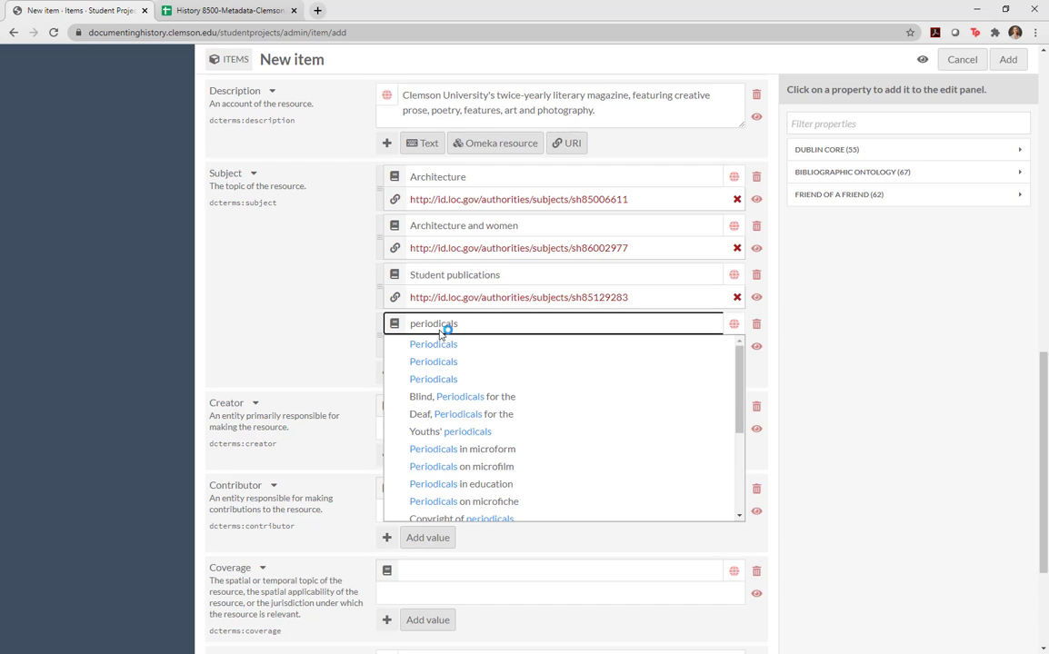
pyautogui.click(443, 343)
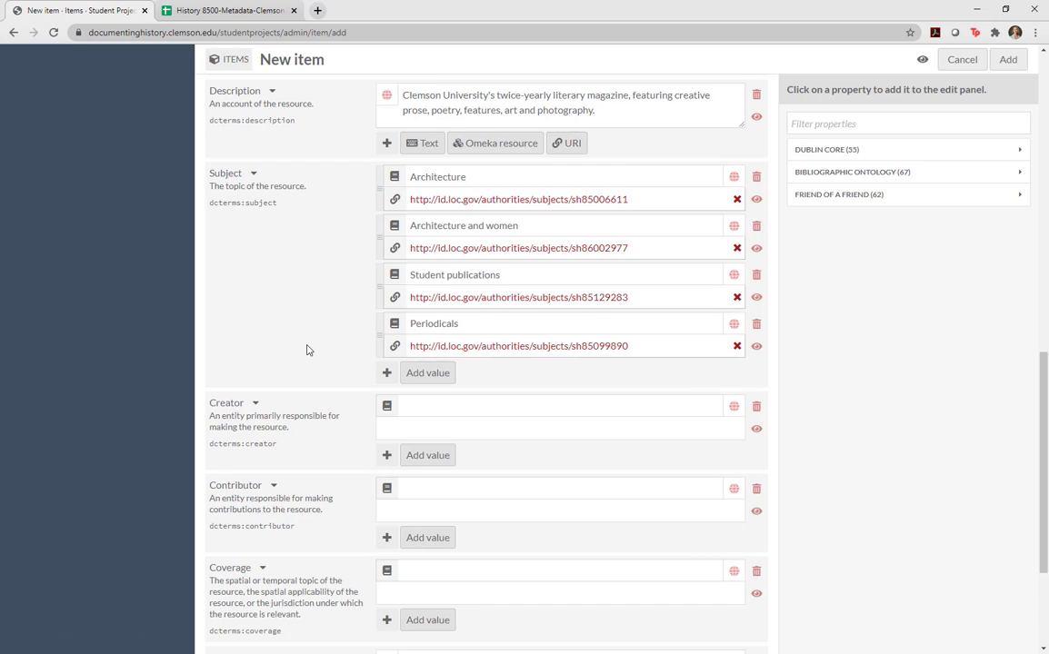
# Copy Clemson University from spreadsheet cell L2 into the item's Creator and keep it as plain text without choosing a suggestion.
pyautogui.scroll(-2, 292, 311)
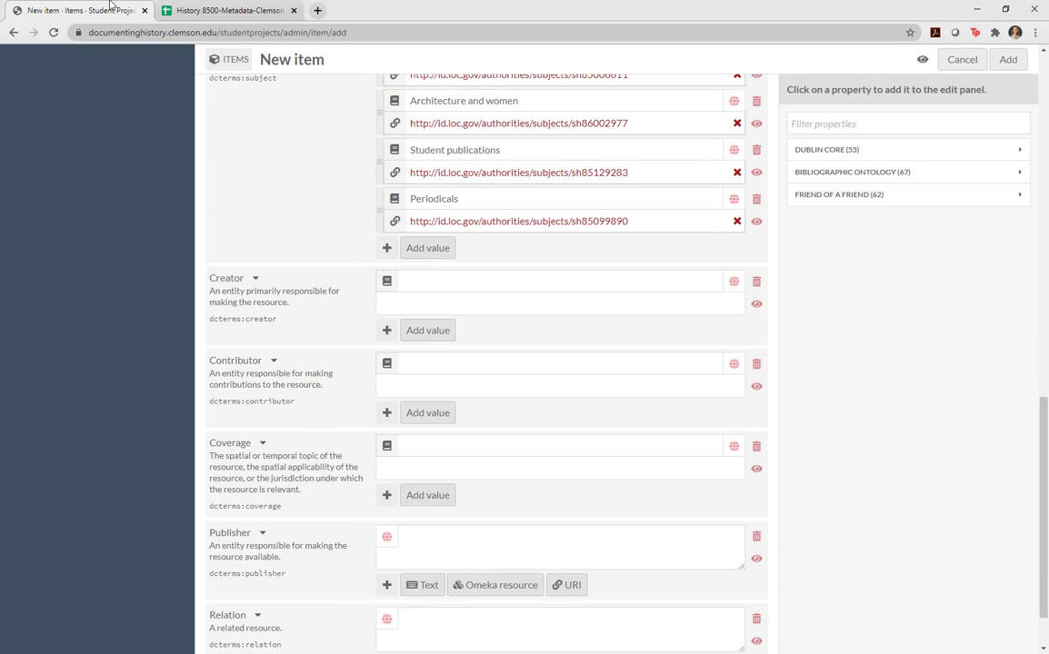
pyautogui.click(231, 10)
pyautogui.click(831, 191)
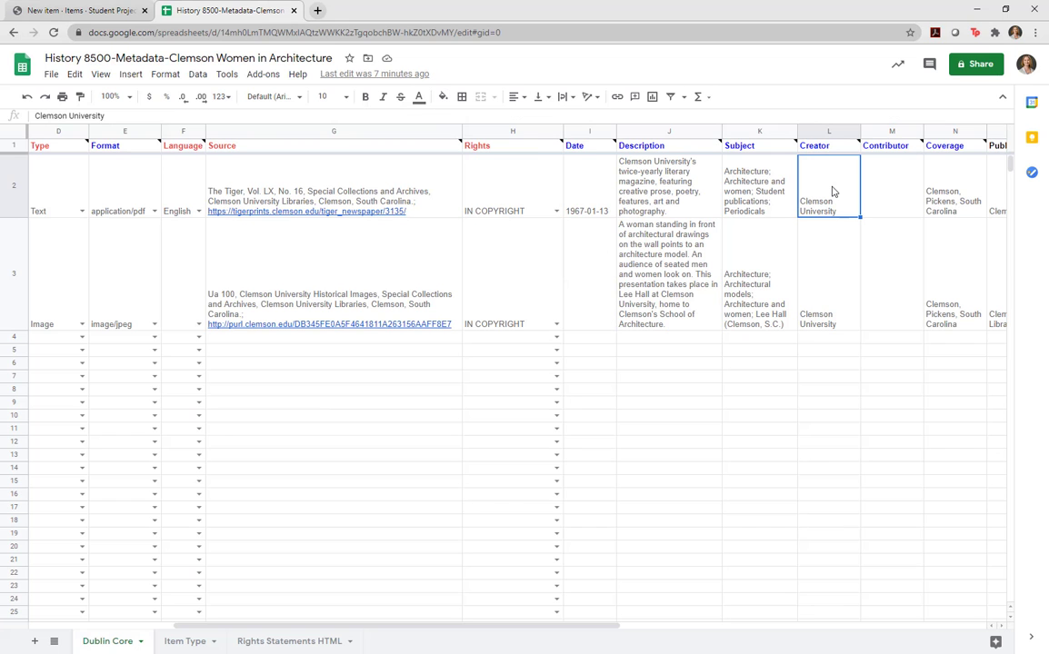
pyautogui.doubleClick(843, 209)
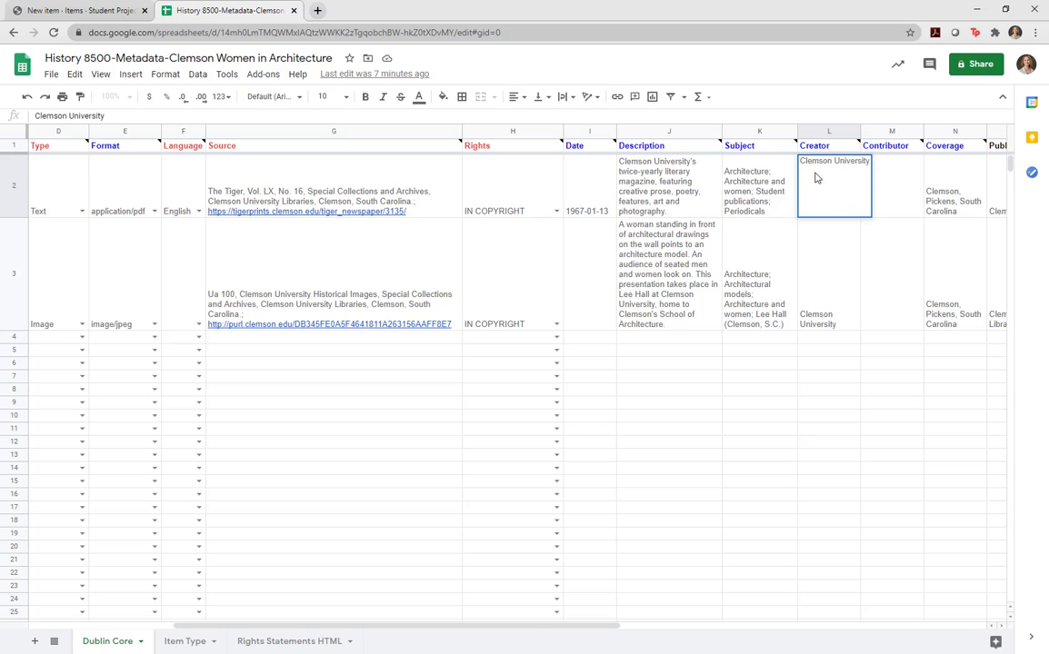
pyautogui.moveTo(804, 163); pyautogui.dragTo(865, 164)
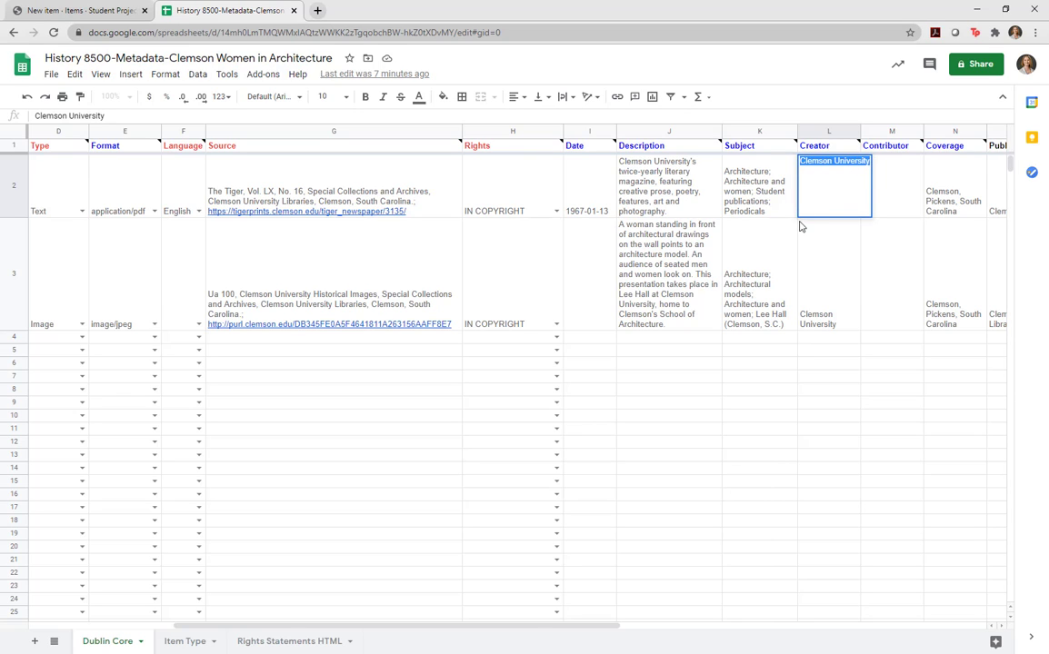
pyautogui.click(74, 11)
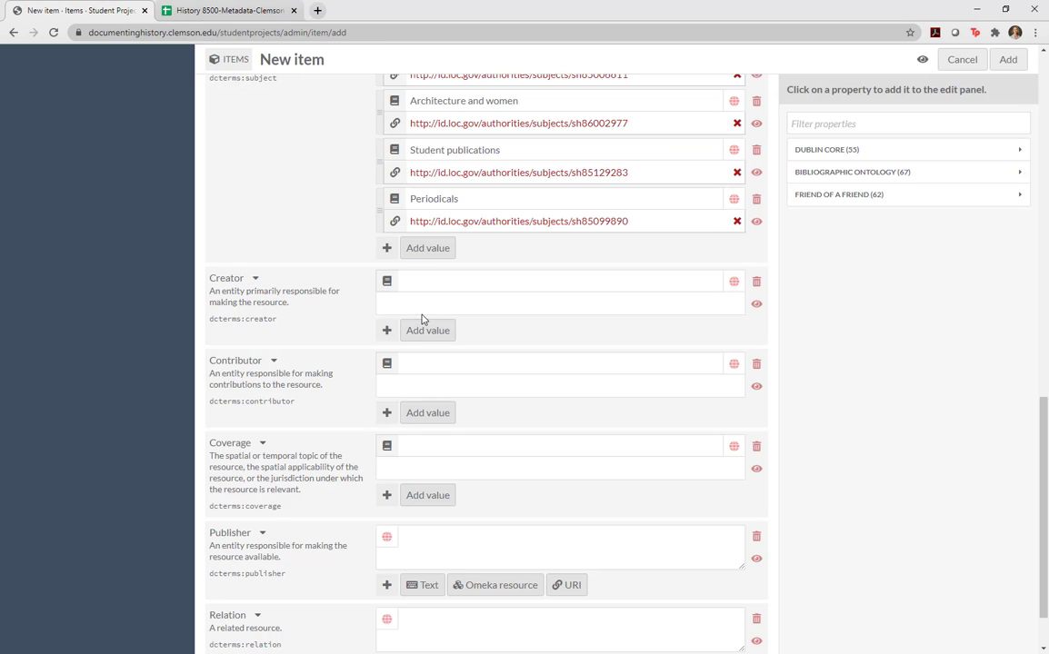
pyautogui.click(441, 286)
pyautogui.write('Clemson University')
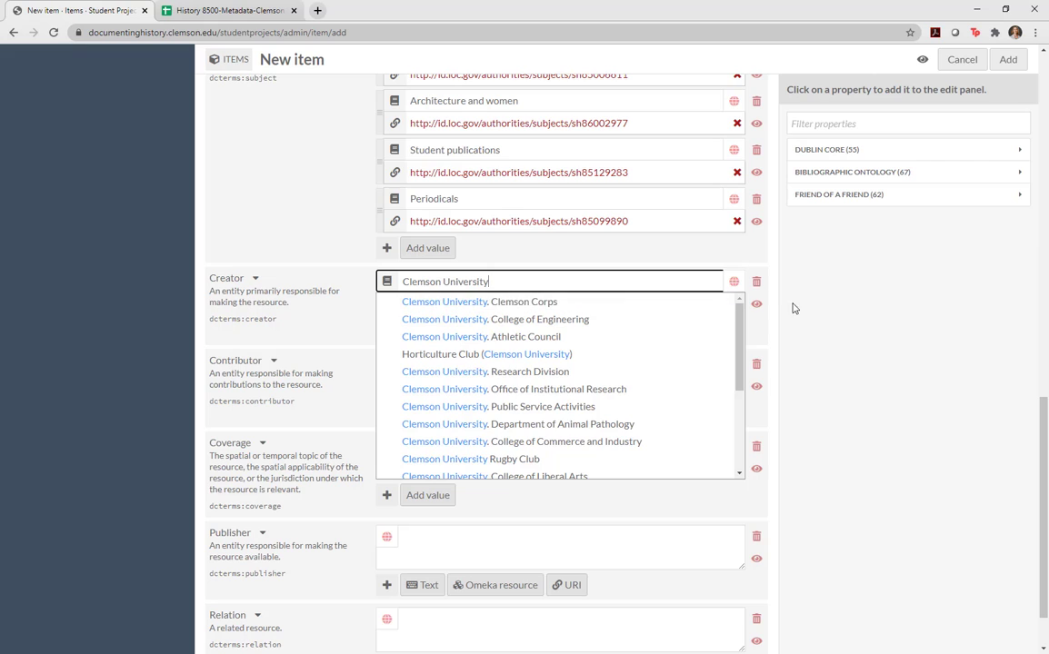
pyautogui.click(842, 318)
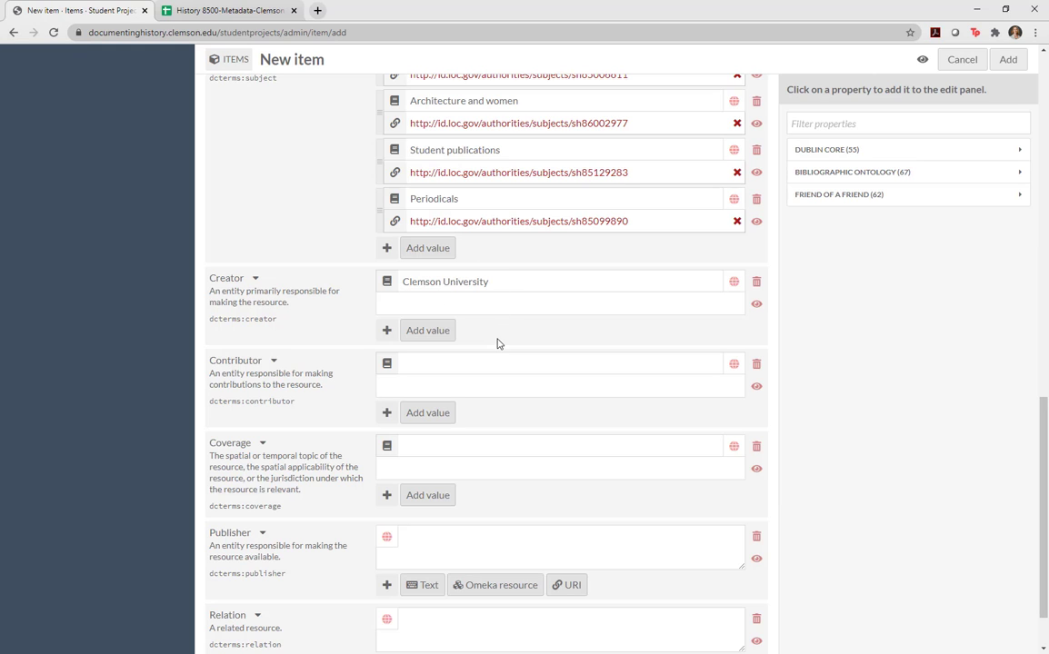
# Check Contributor and Coverage in row 2 of the spreadsheet, look up "Clemson" in the item's first Coverage value and choose the suggestion Clemson.
pyautogui.click(201, 11)
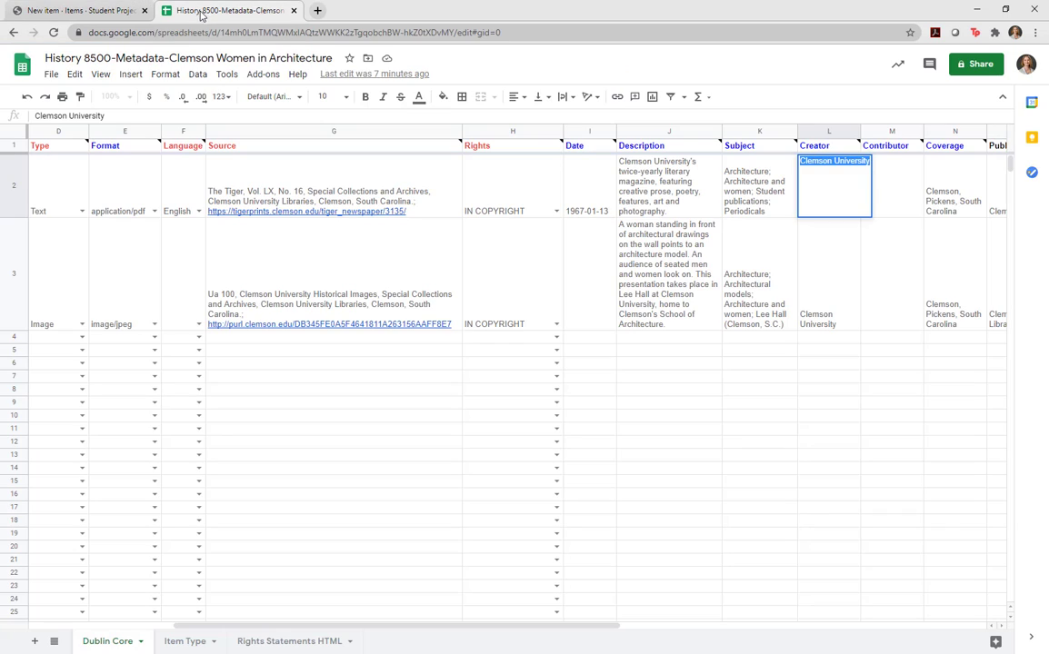
pyautogui.click(898, 198)
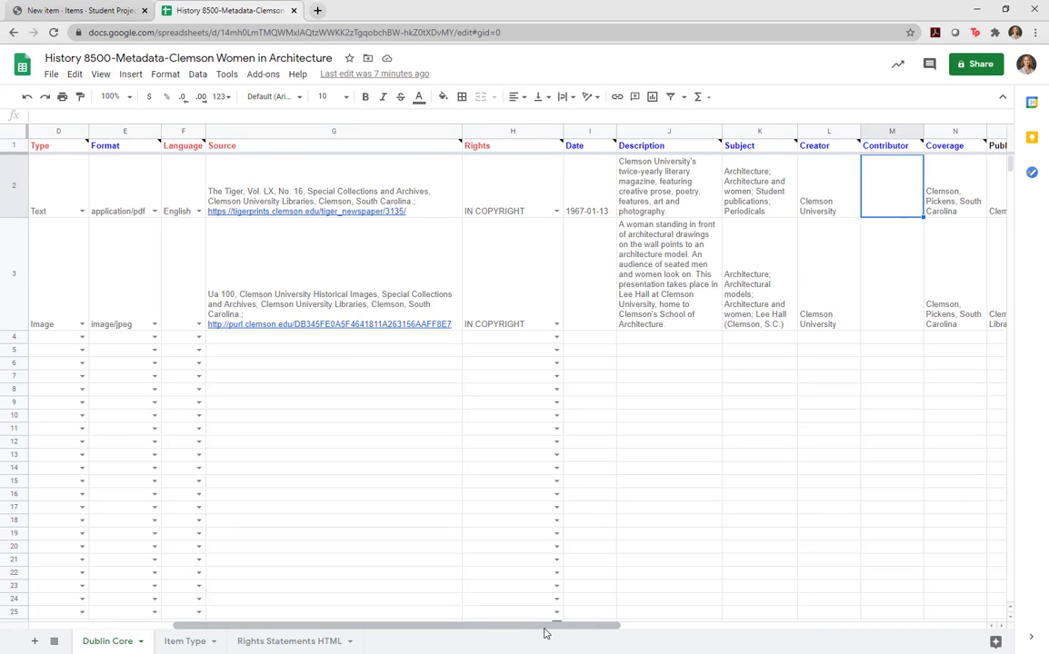
pyautogui.moveTo(545, 634); pyautogui.dragTo(656, 630)
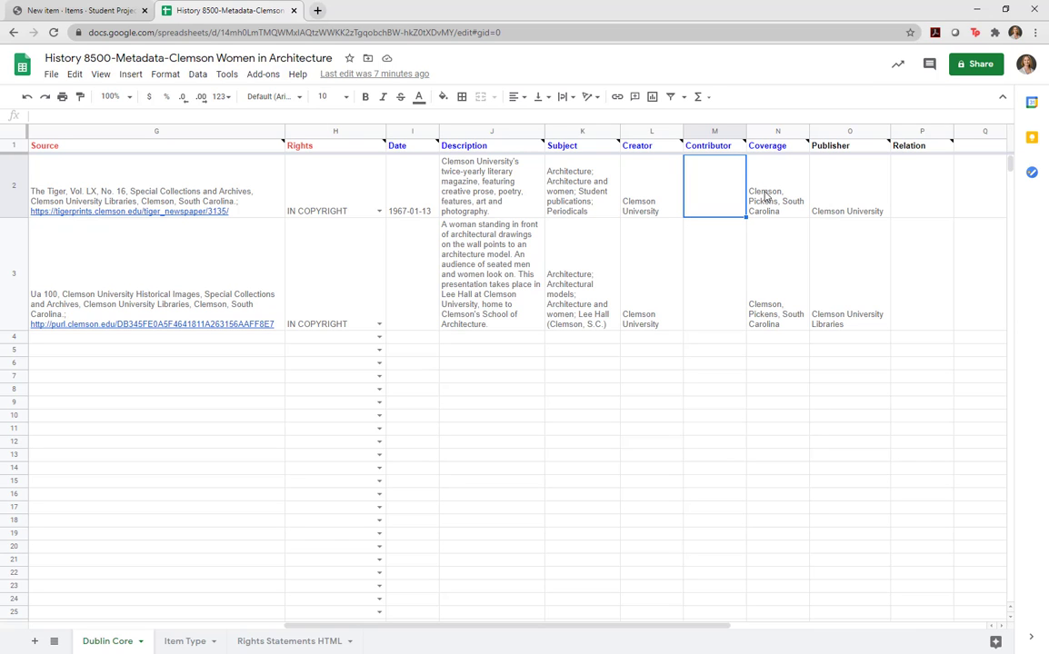
pyautogui.click(86, 11)
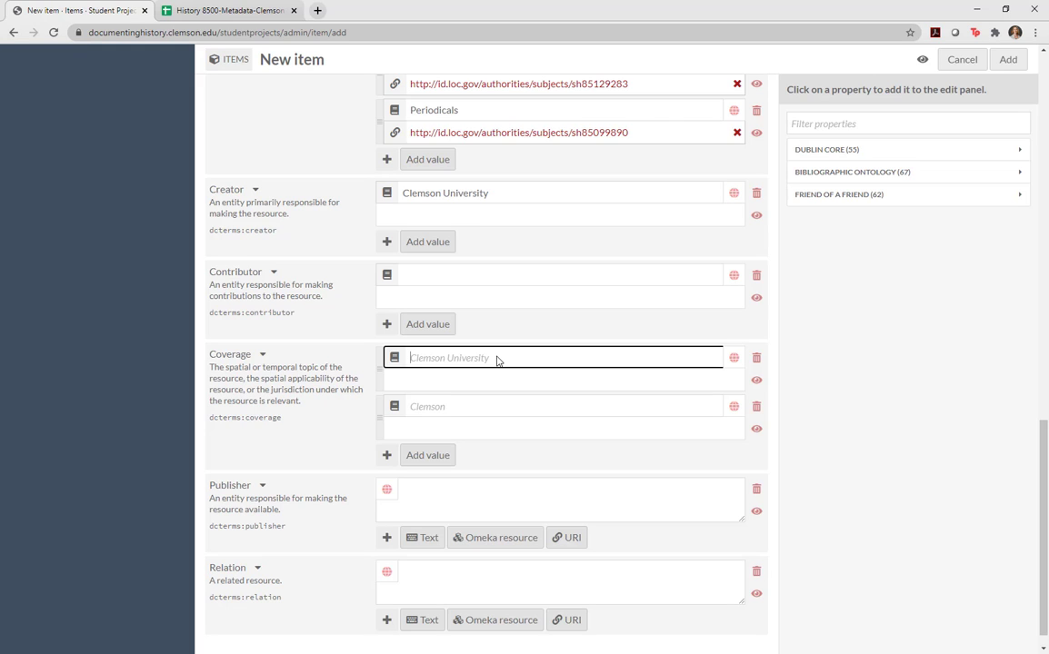
pyautogui.write('Clemson')
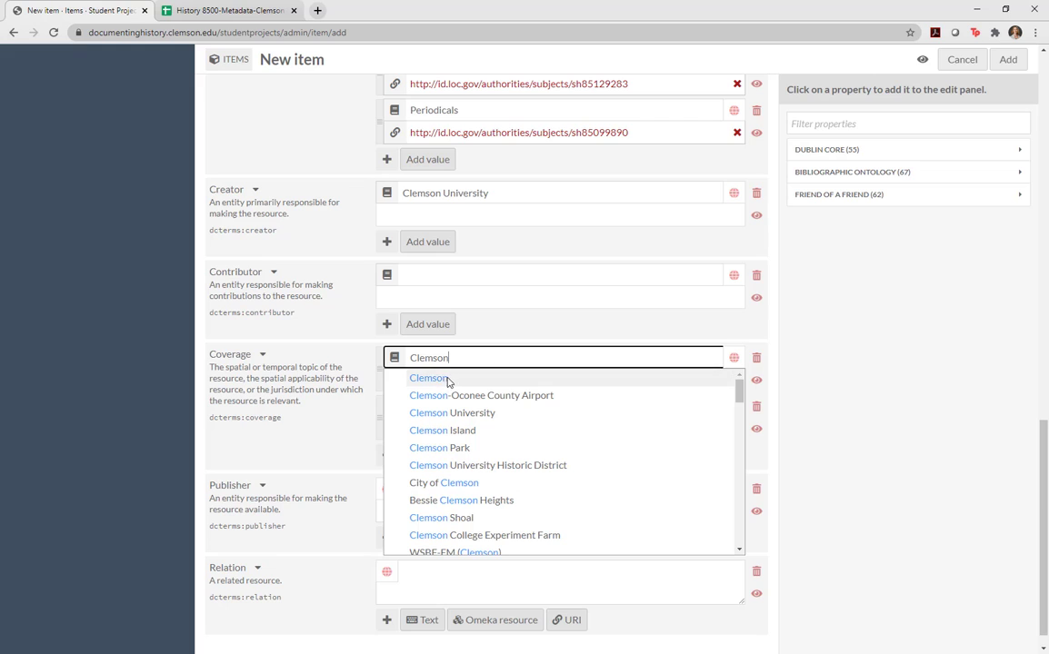
pyautogui.click(438, 378)
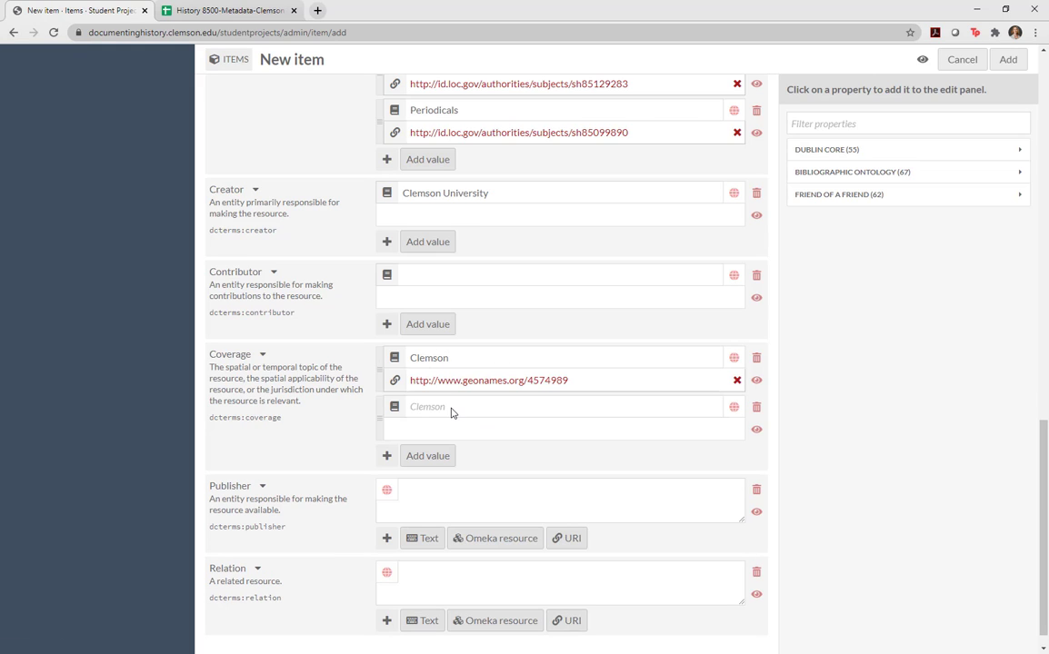
# Look up "Clemson University" in the item's second Coverage value and choose the suggestion Clemson University.
pyautogui.click(452, 411)
pyautogui.write('Clemson')
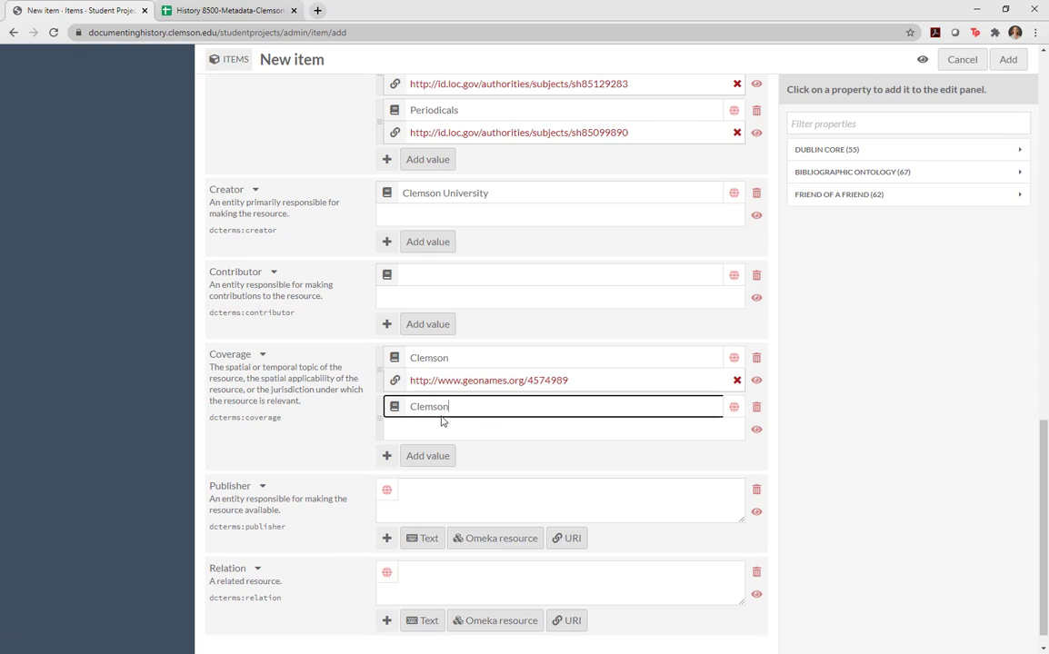
pyautogui.write(' University')
pyautogui.click(445, 427)
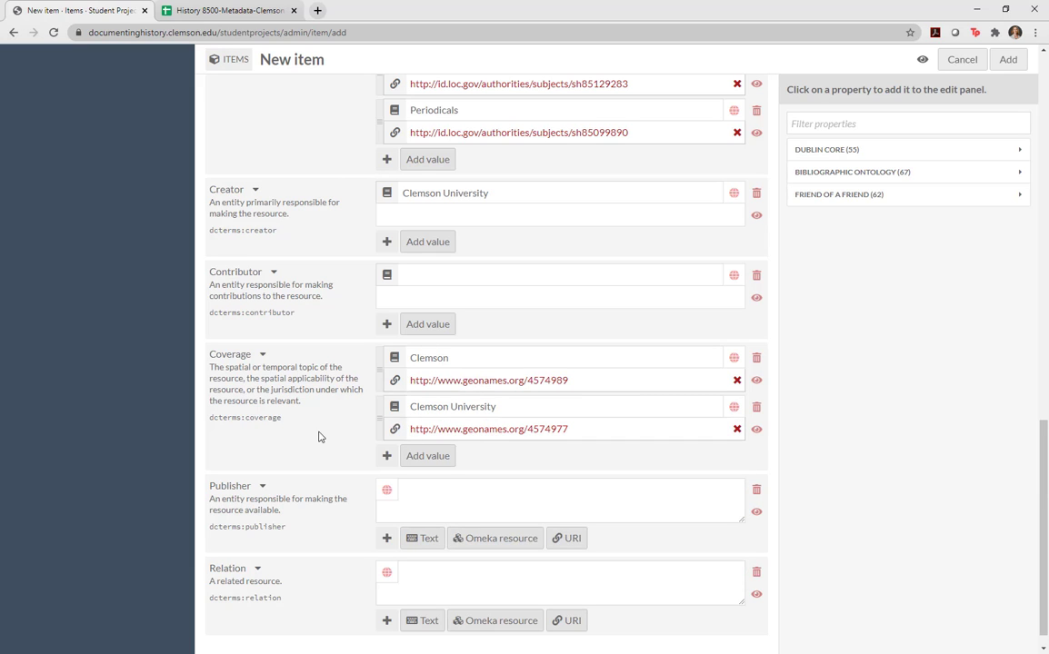
# Copy Clemson University from the Publisher cell O2 of the metadata spreadsheet into the item's Publisher.
pyautogui.scroll(-1, 766, 443)
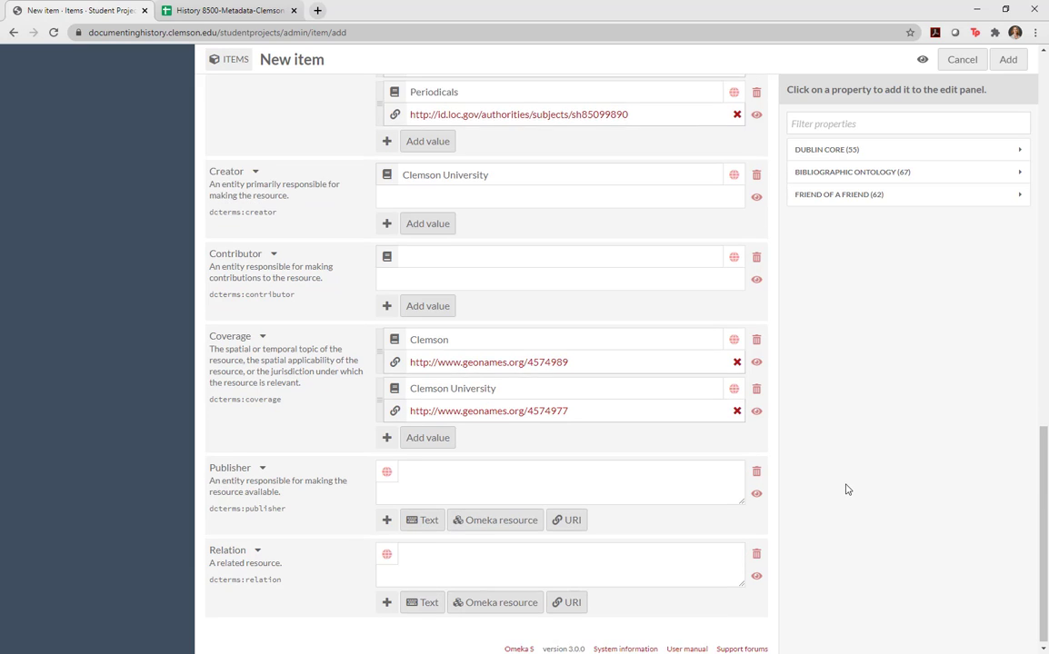
pyautogui.click(215, 10)
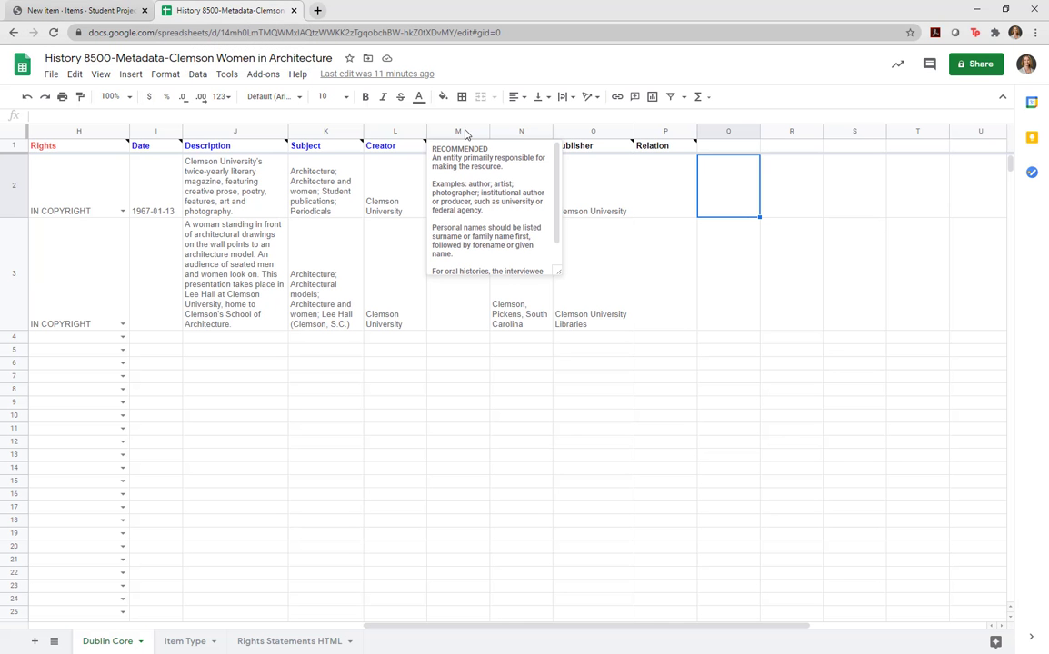
pyautogui.doubleClick(613, 196)
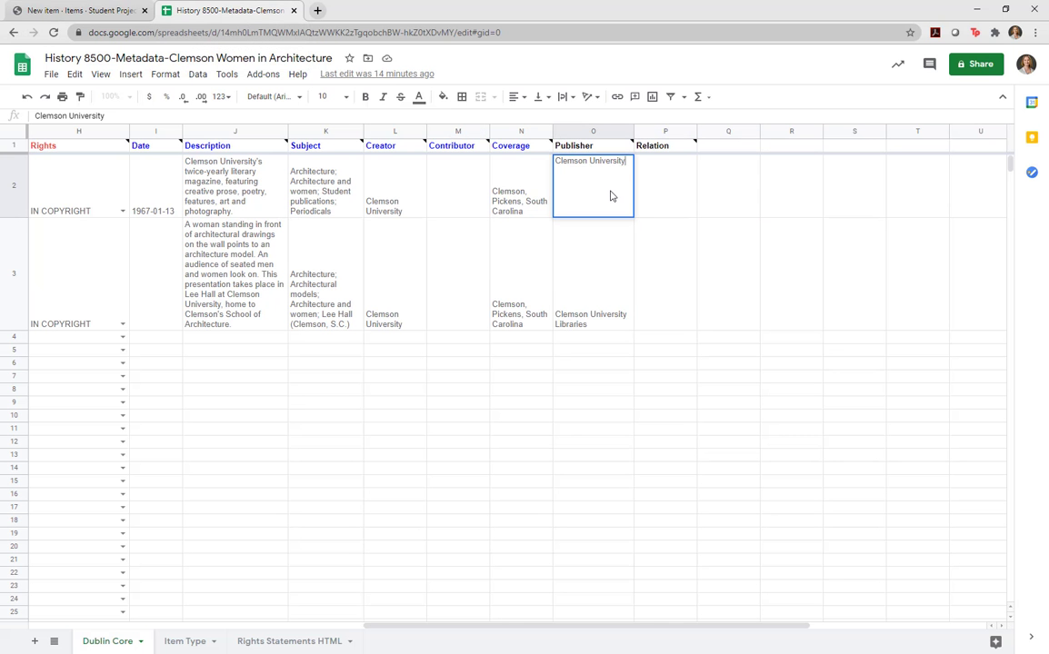
pyautogui.hotkey('ctrl', 'a')
pyautogui.hotkey('ctrl', 'c')
pyautogui.click(58, 10)
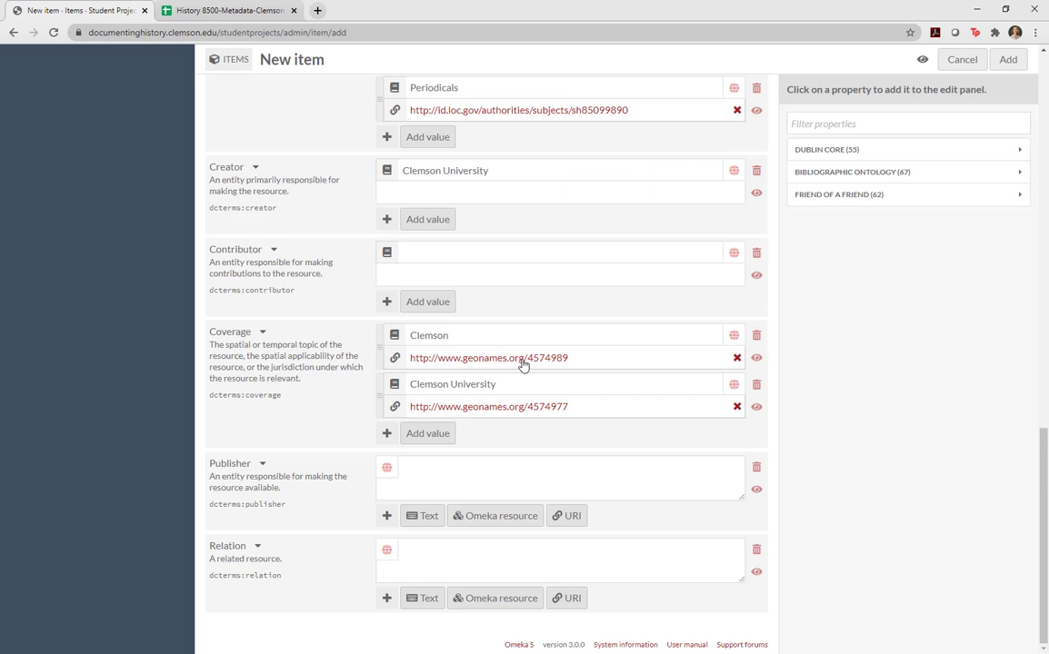
pyautogui.click(438, 465)
pyautogui.hotkey('ctrl', 'v')
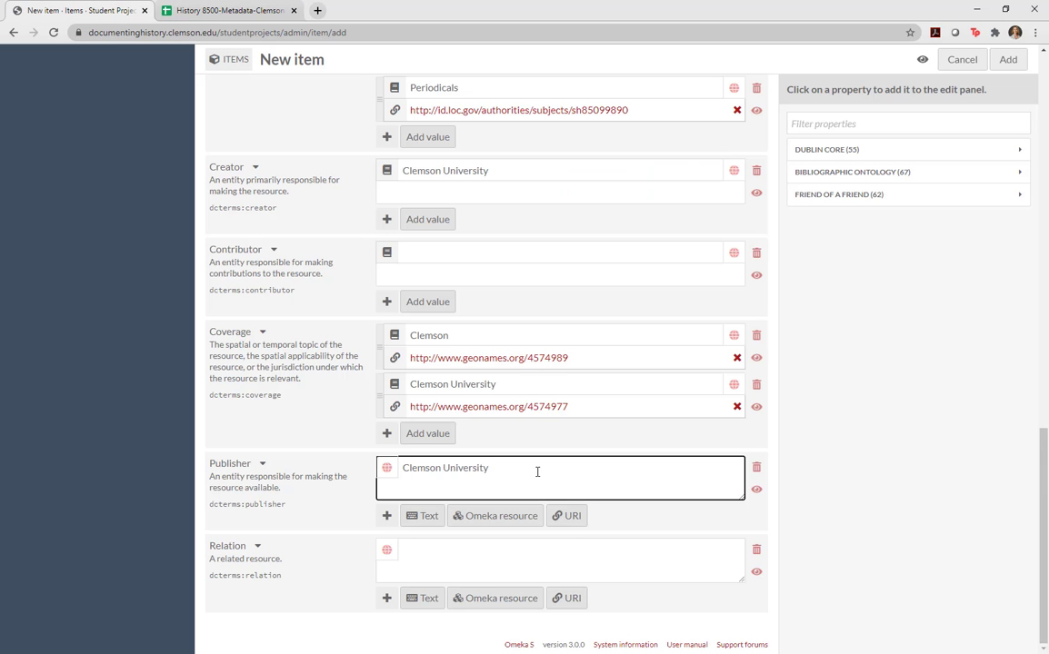
pyautogui.click(831, 534)
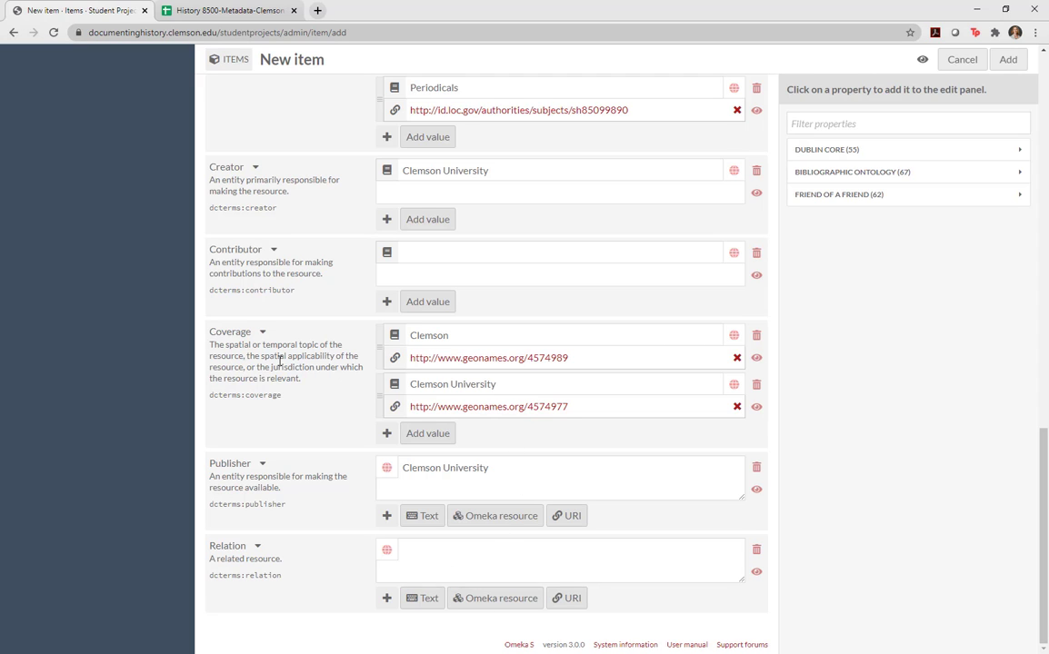
# Add an uploaded media entry to the item and choose the file The Tiger Vol. LX No. 16 - 1967-01-13-crop.pdf.
pyautogui.scroll(2, 276, 358)
pyautogui.scroll(1, 281, 359)
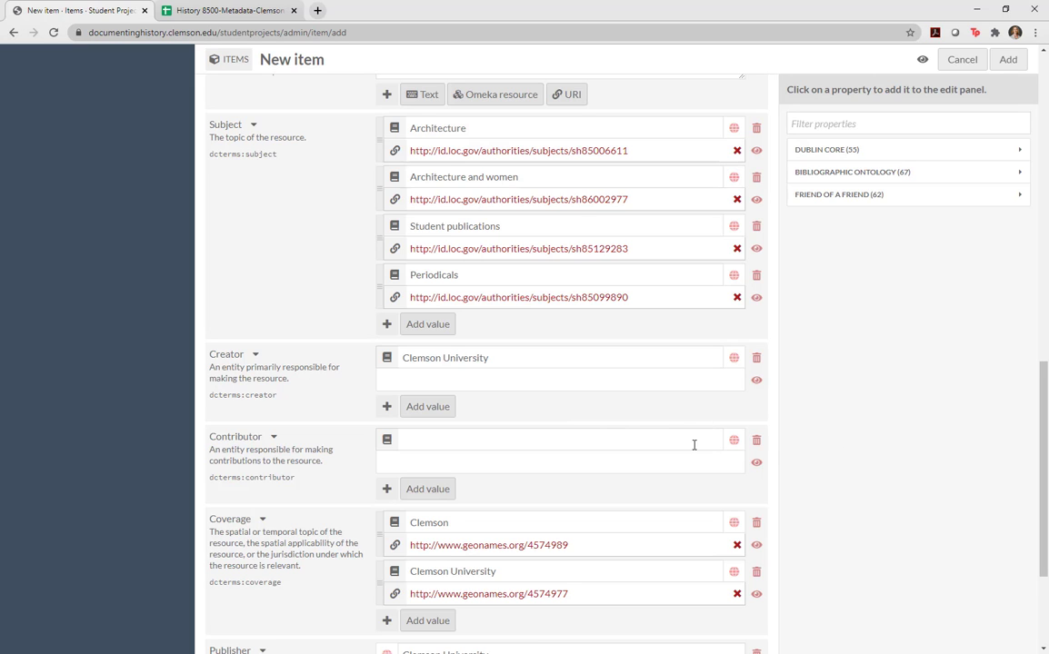
pyautogui.scroll(-2, 590, 430)
pyautogui.scroll(10, 592, 427)
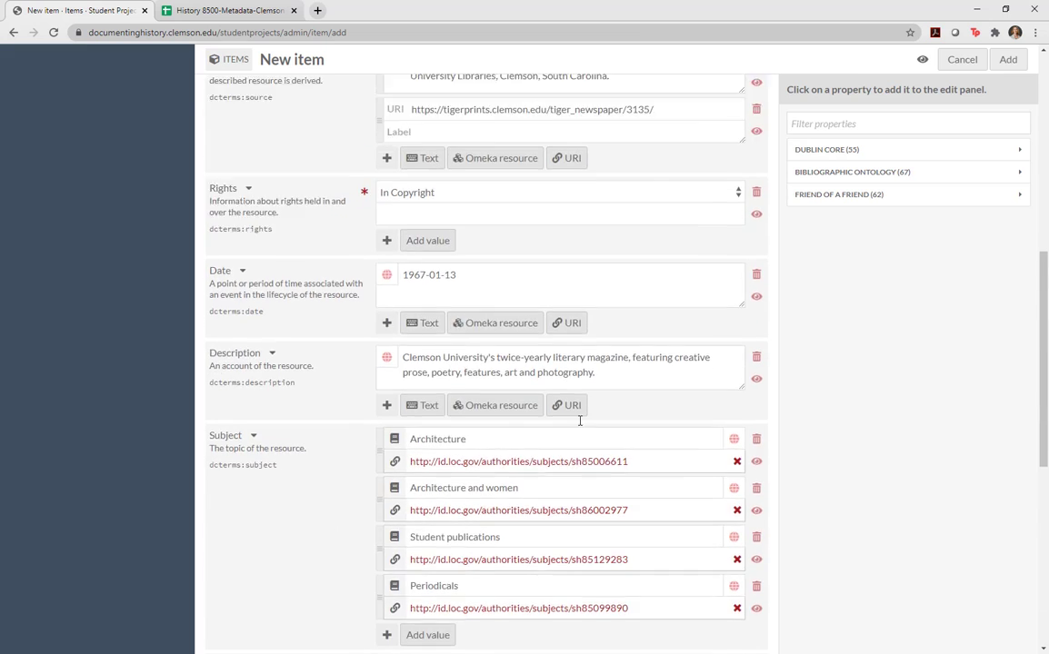
pyautogui.scroll(1, 572, 425)
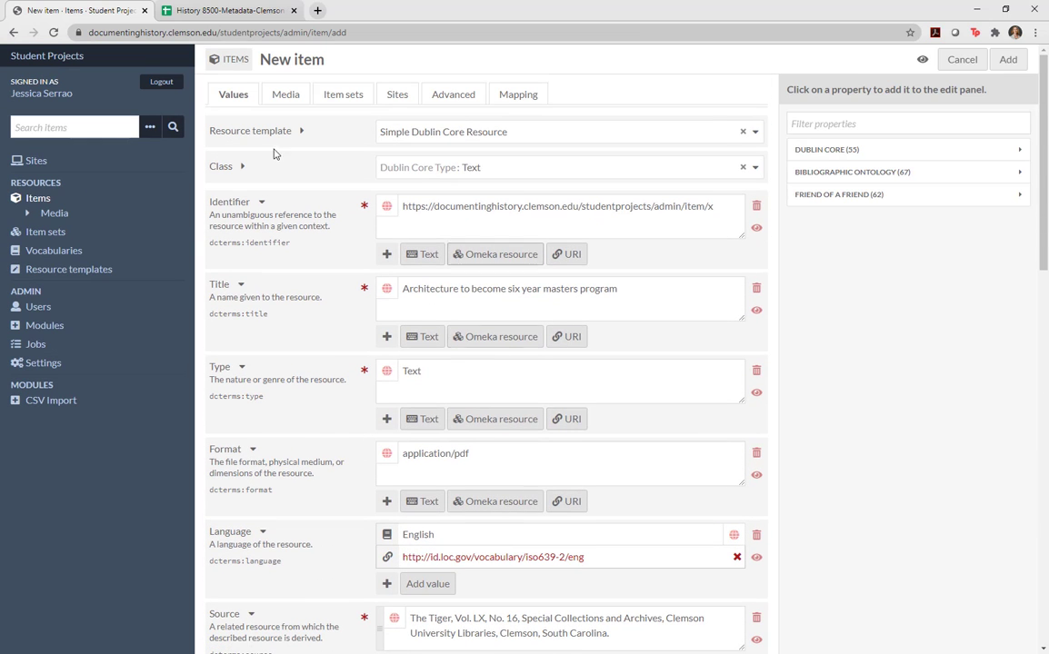
pyautogui.click(282, 99)
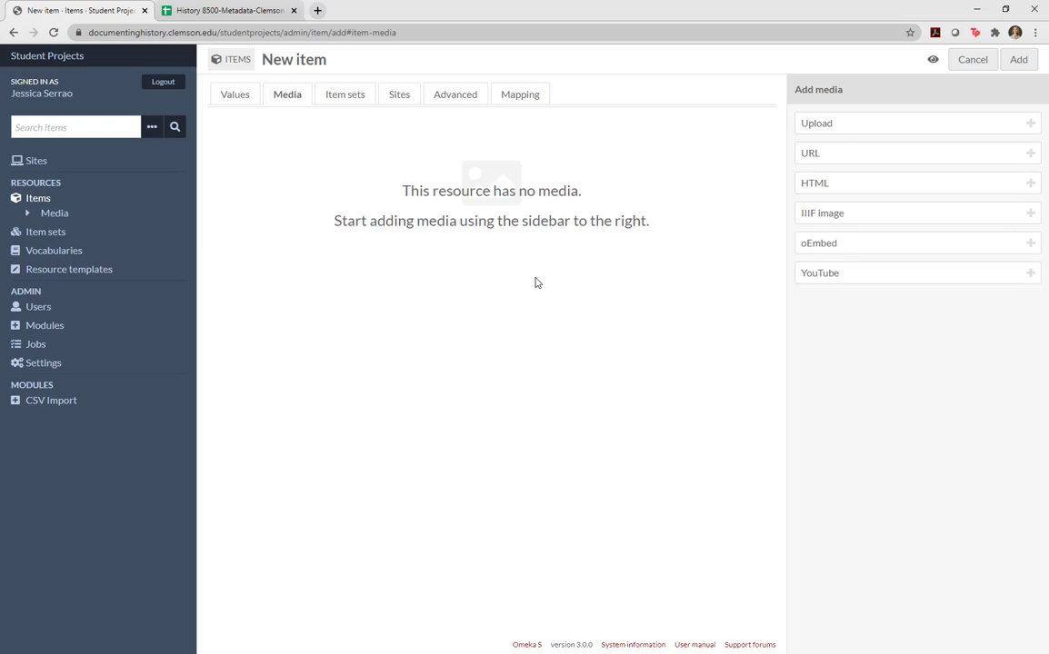
pyautogui.click(849, 132)
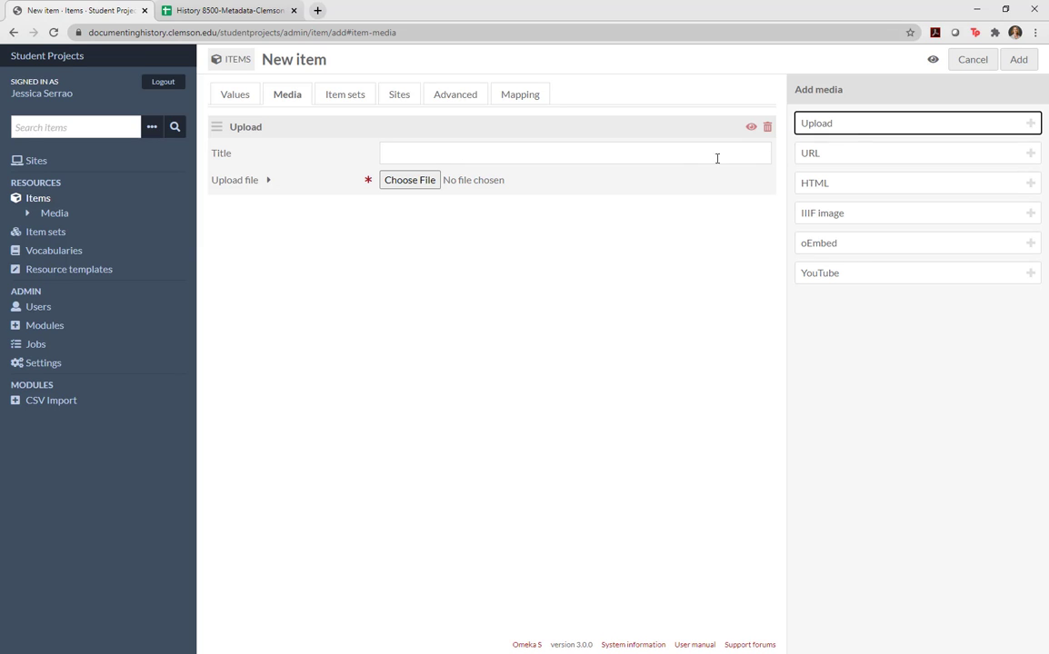
pyautogui.click(410, 186)
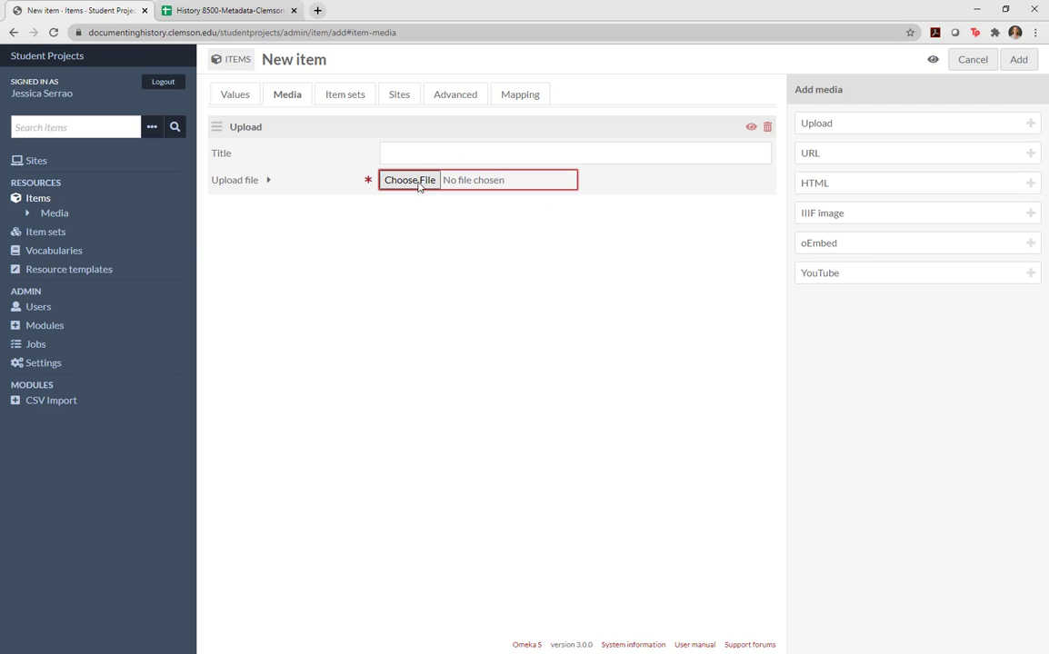
pyautogui.click(420, 182)
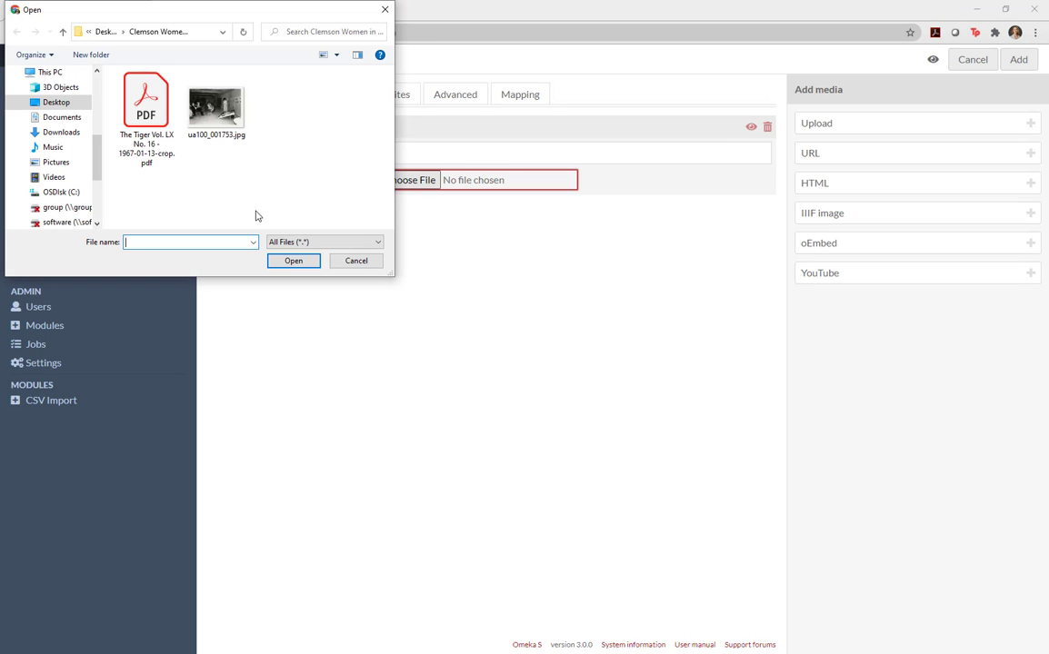
pyautogui.doubleClick(142, 118)
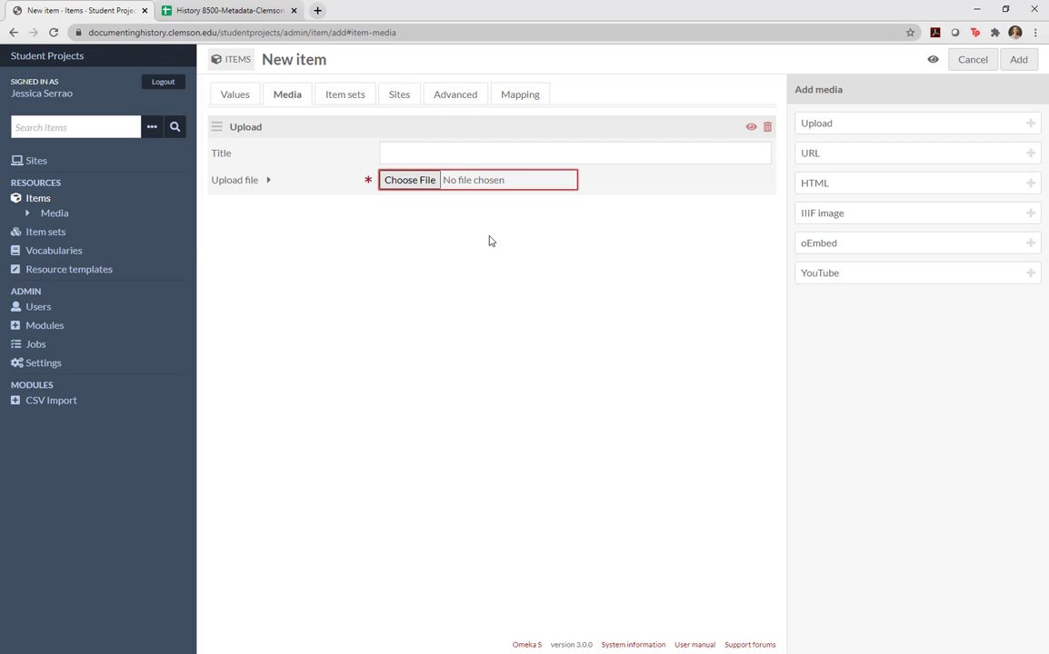
# Copy the title "Architecture to become six year masters program" from spreadsheet cell C2 into the uploaded media's Title.
pyautogui.click(472, 151)
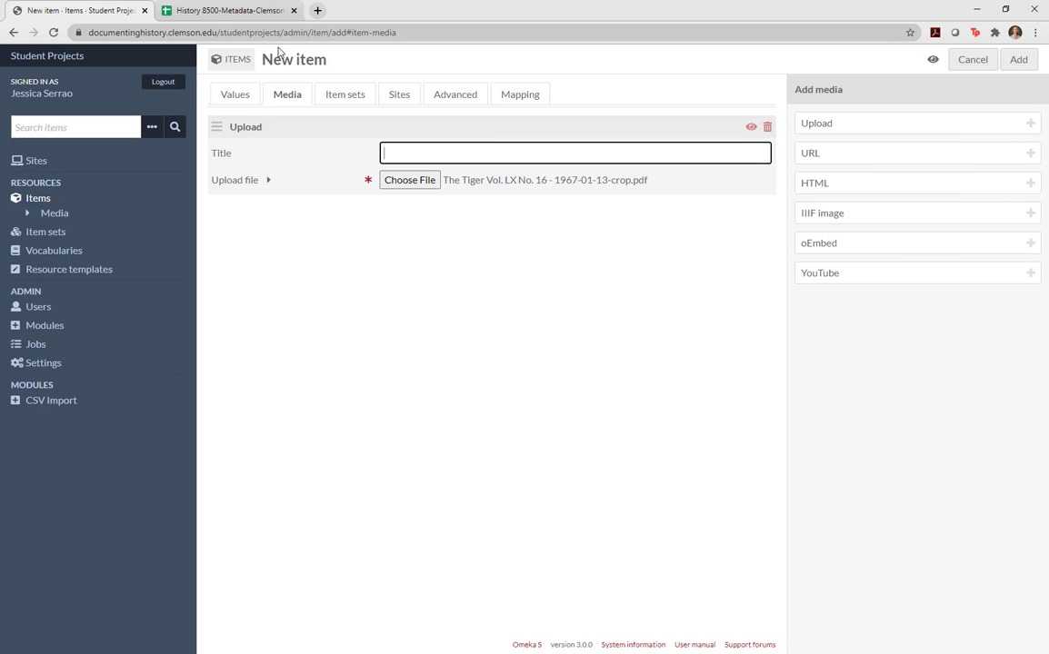
pyautogui.click(223, 10)
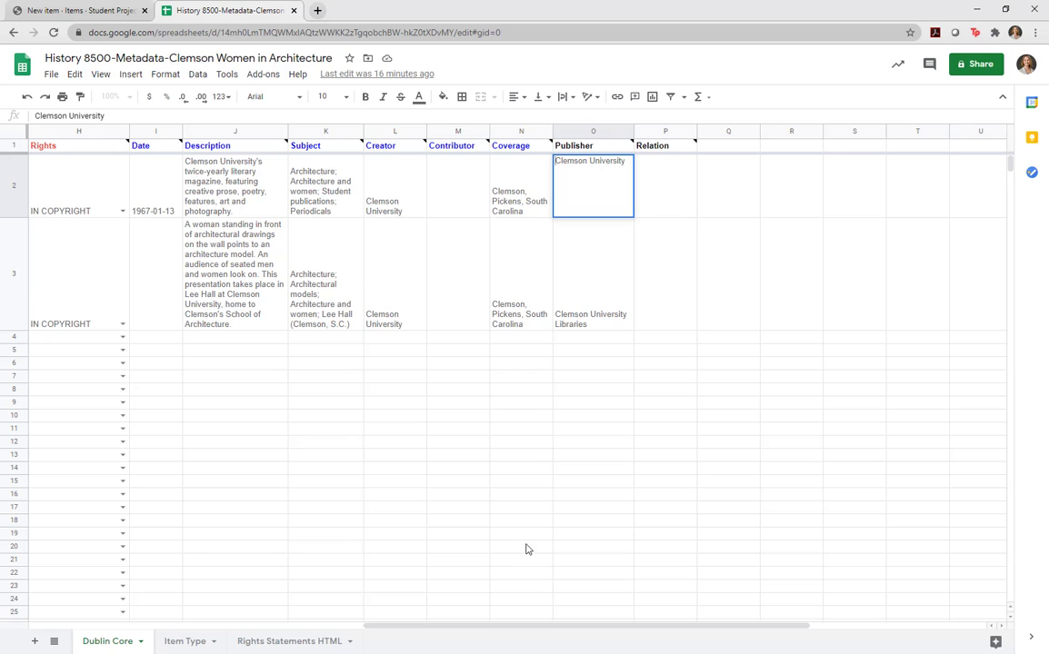
pyautogui.moveTo(500, 625); pyautogui.dragTo(164, 625)
pyautogui.doubleClick(227, 160)
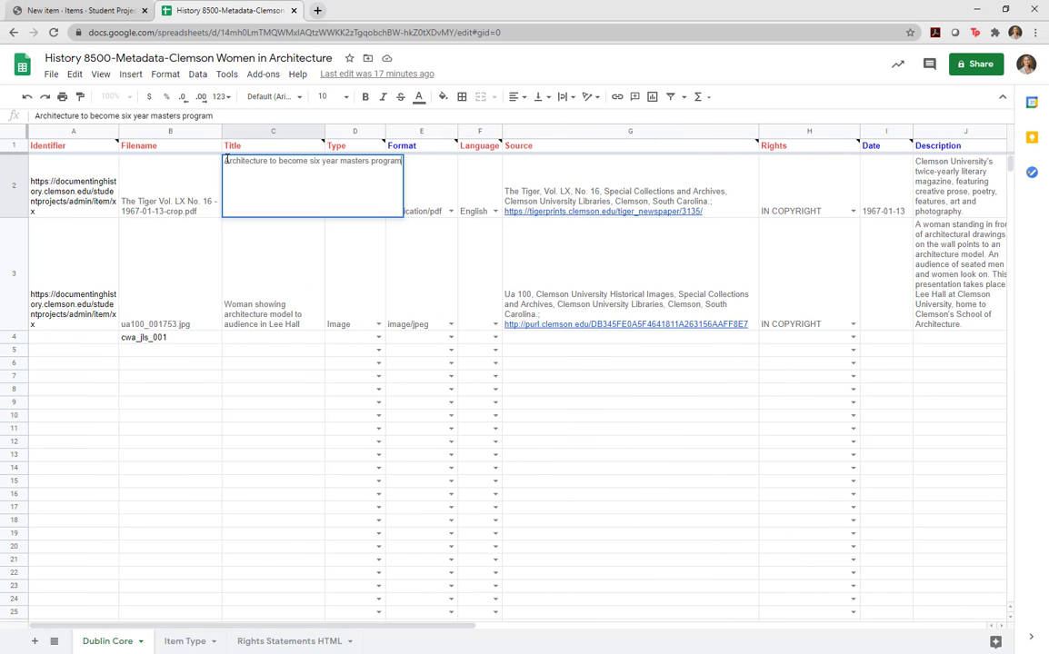
pyautogui.moveTo(227, 160); pyautogui.dragTo(410, 163)
pyautogui.hotkey('ctrl', 'c')
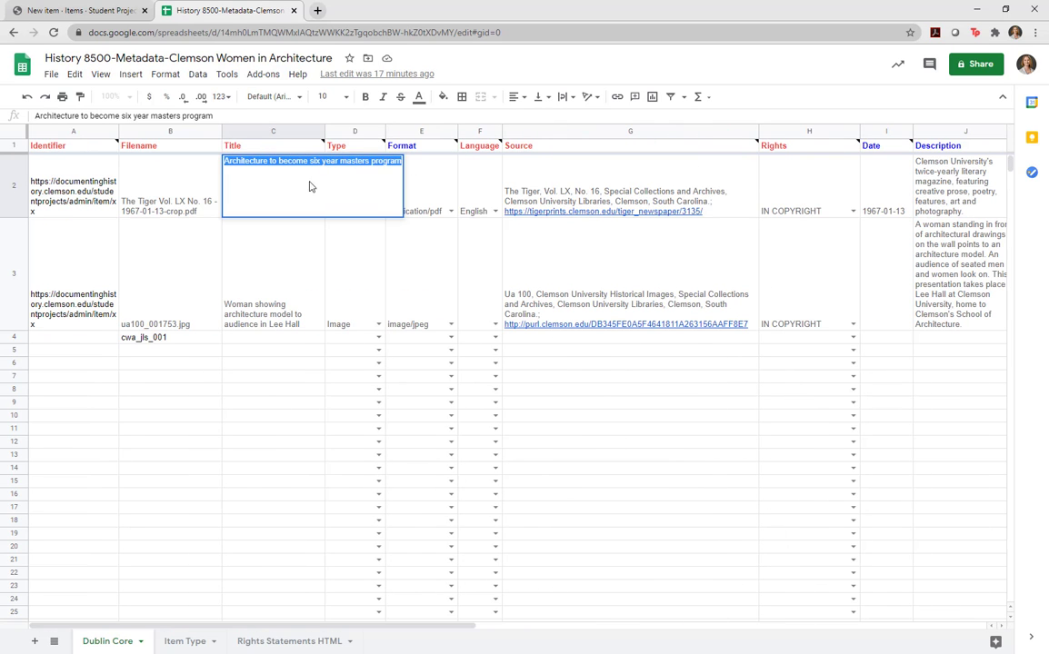
pyautogui.click(61, 10)
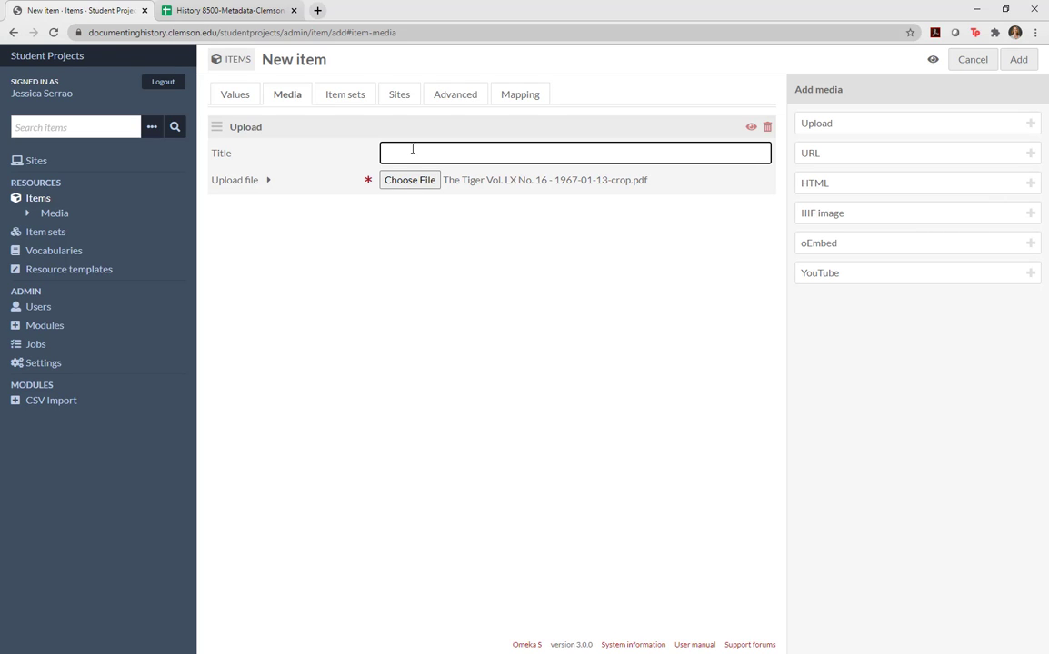
pyautogui.hotkey('ctrl', 'v')
pyautogui.click(471, 234)
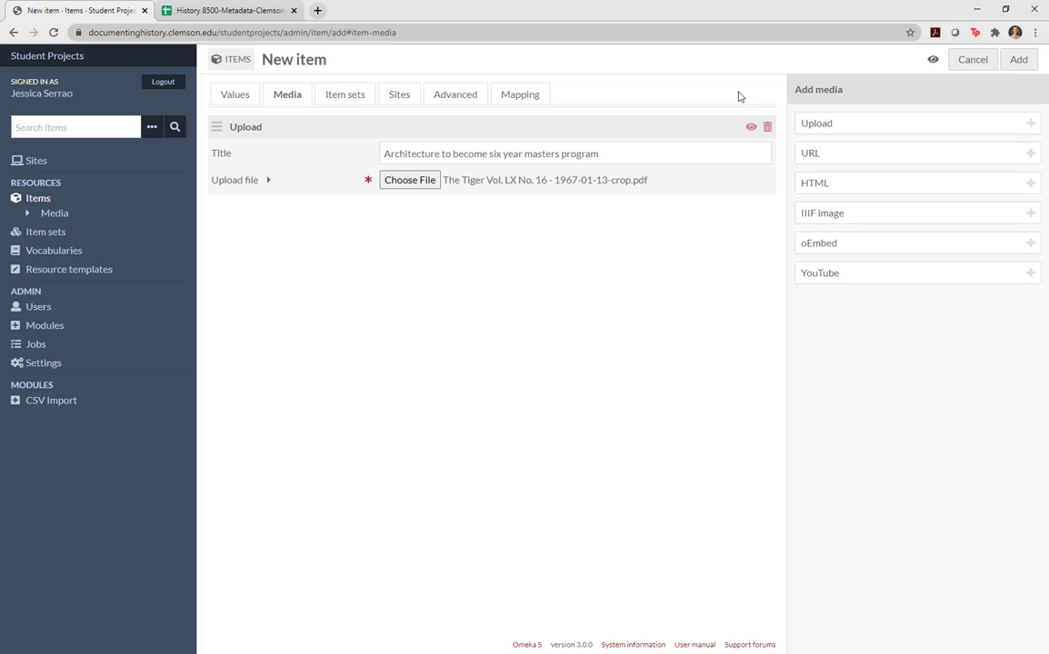
# Find the item set Clemson Women in Architecture by filtering for "Clemson", add the item to it and save the new item.
pyautogui.click(349, 99)
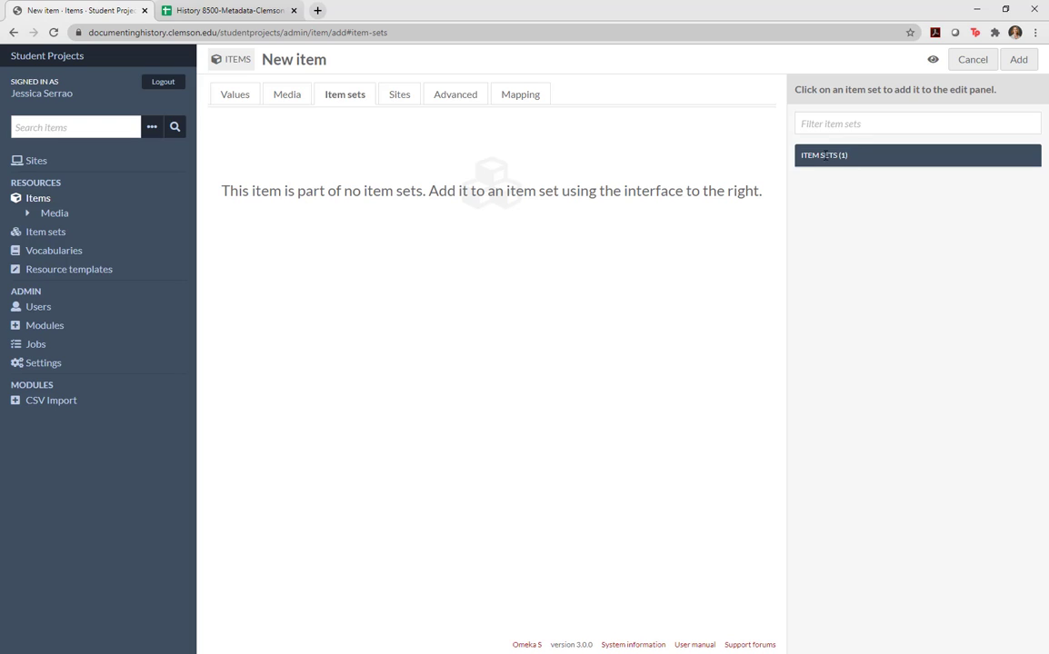
pyautogui.click(836, 124)
pyautogui.write('Clemson')
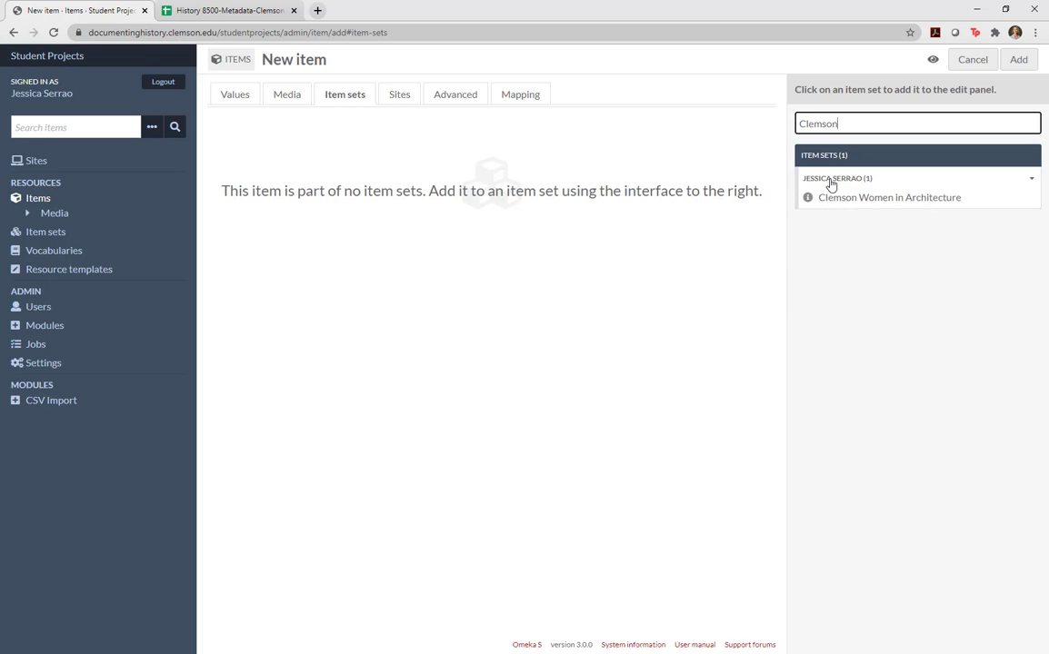
pyautogui.click(863, 202)
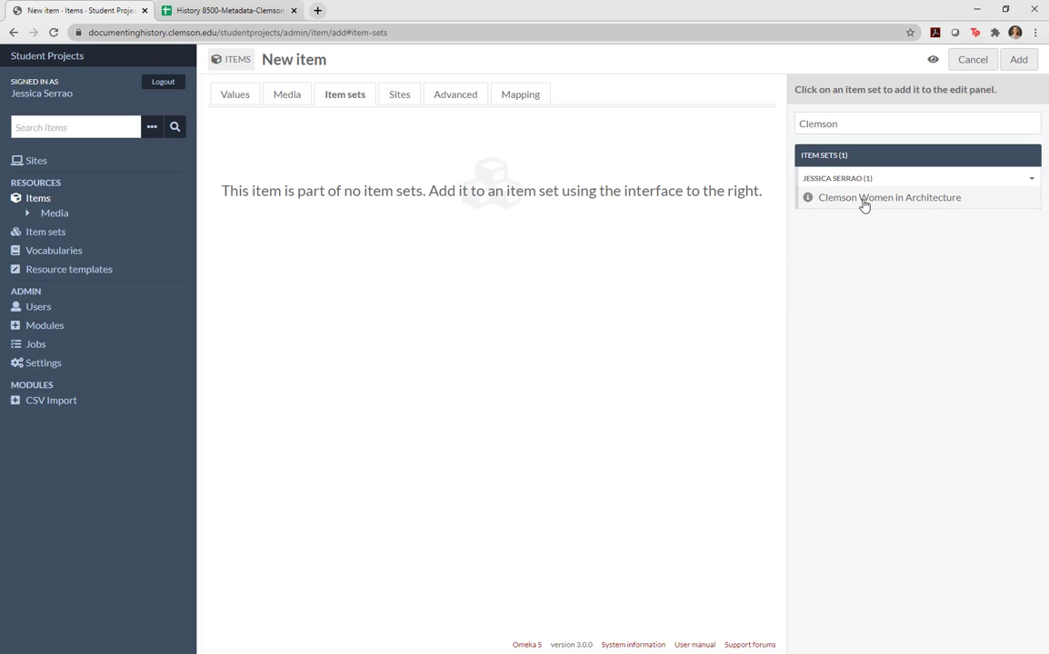
pyautogui.click(863, 202)
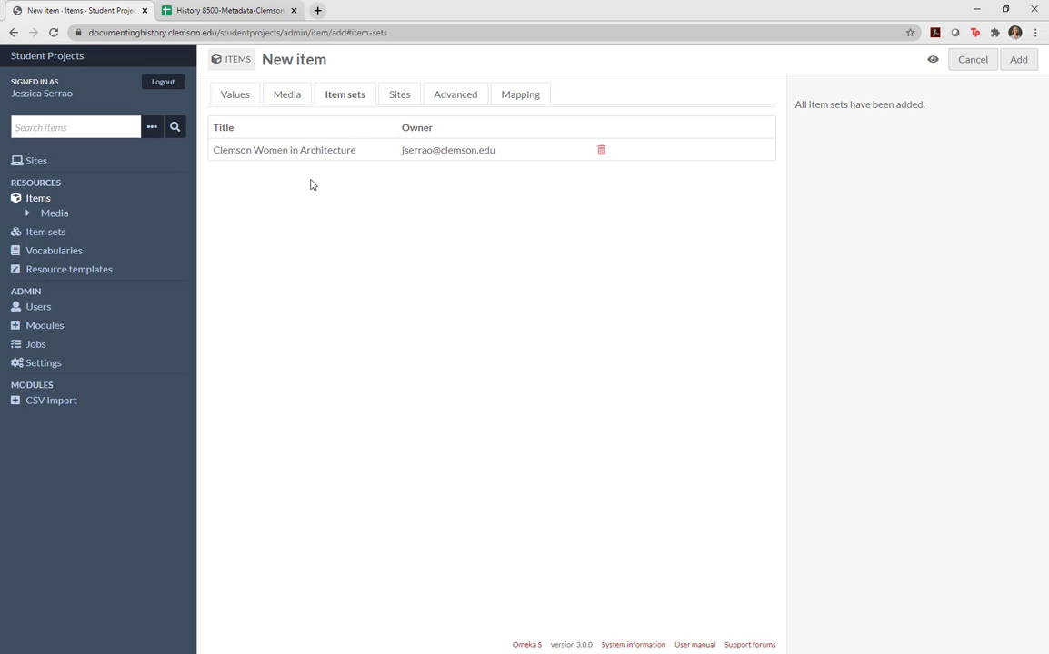
pyautogui.click(1013, 61)
pyautogui.click(1010, 60)
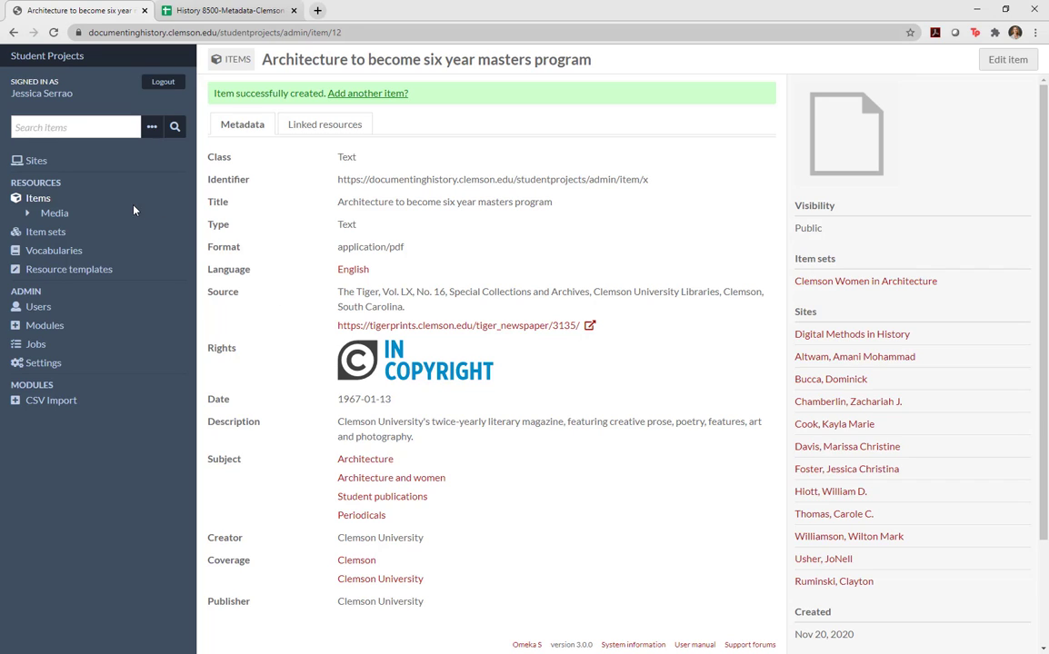
# Start another new item with the Simple Dublin Core Resource template and the Dublin Core class Image.
pyautogui.click(36, 200)
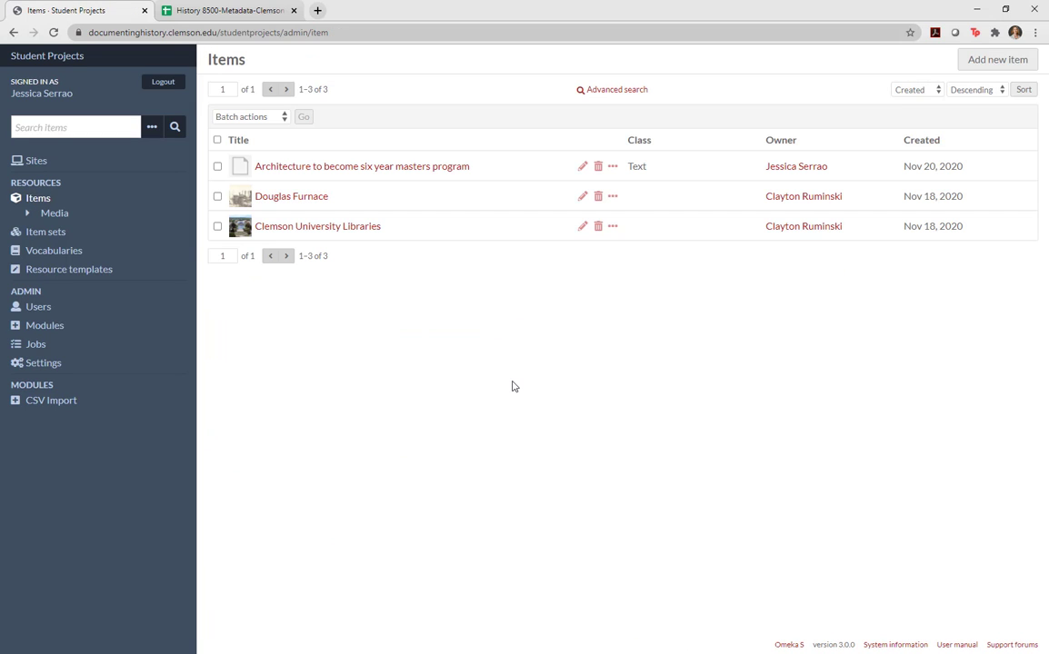
pyautogui.click(989, 60)
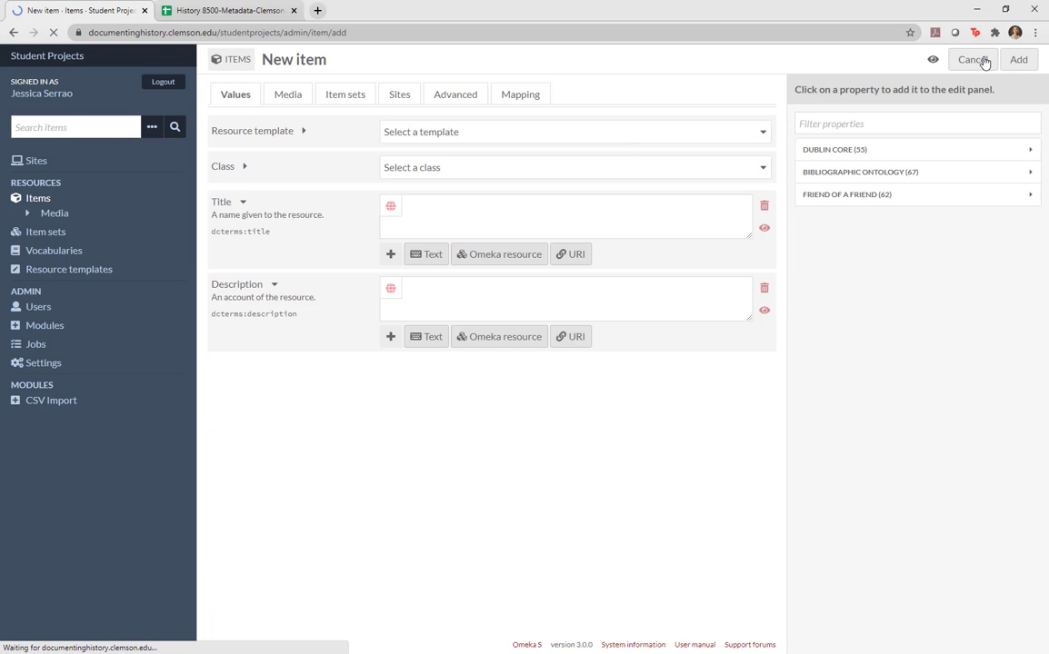
pyautogui.click(434, 137)
pyautogui.click(435, 166)
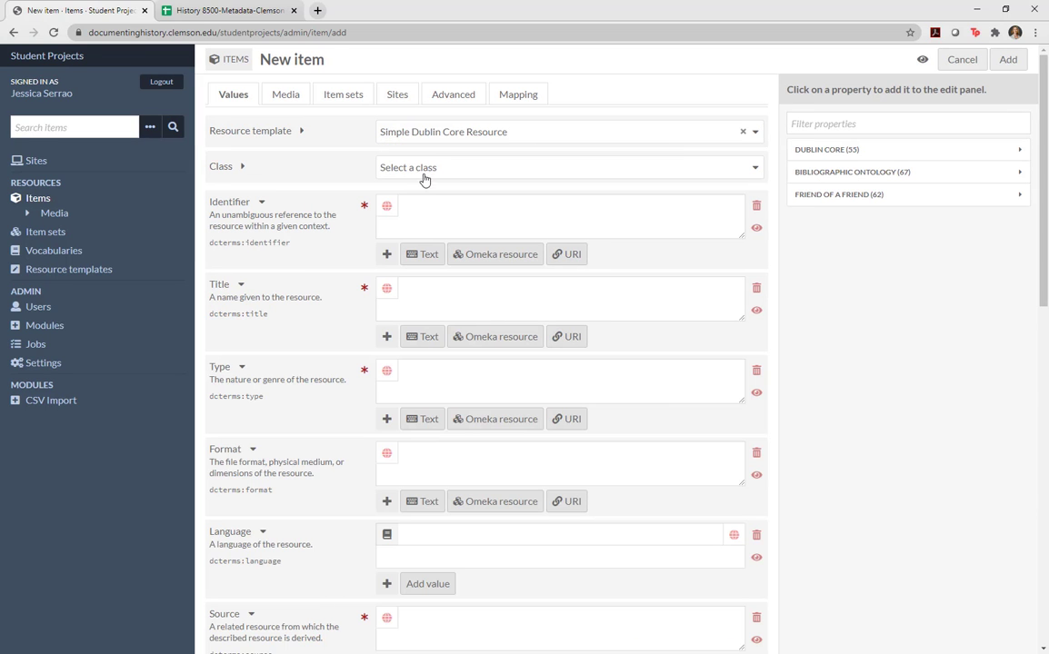
pyautogui.click(423, 173)
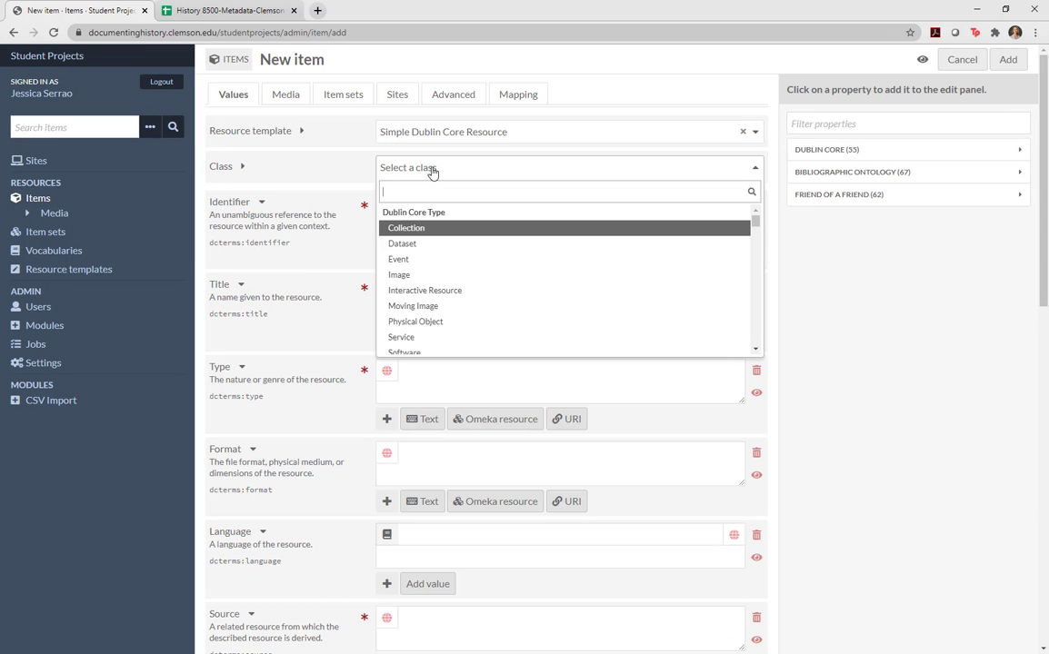
pyautogui.click(407, 277)
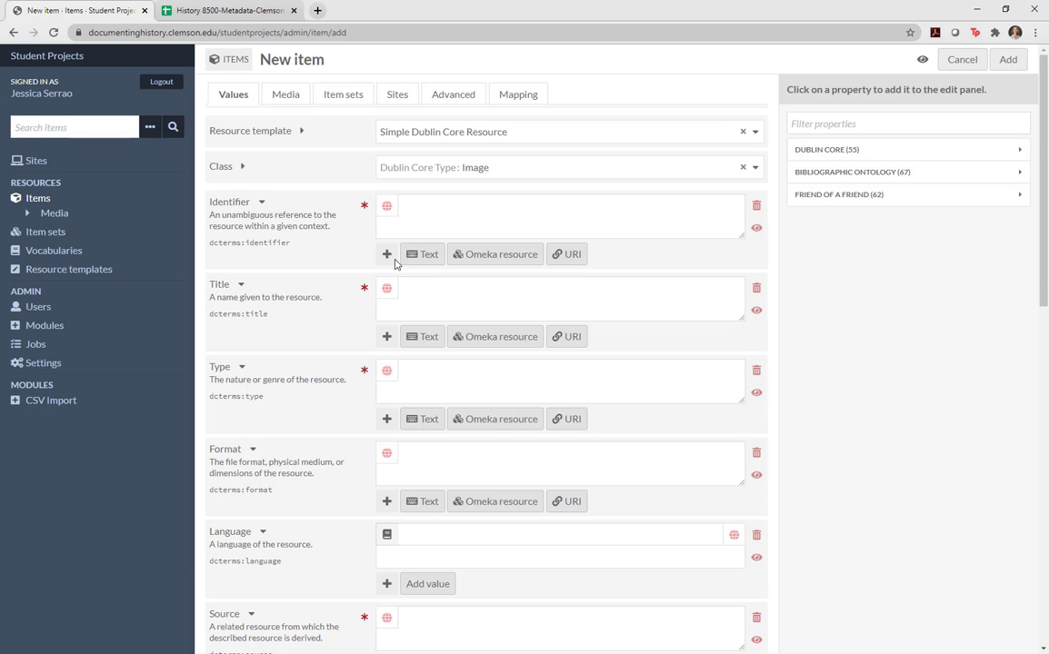
pyautogui.click(436, 215)
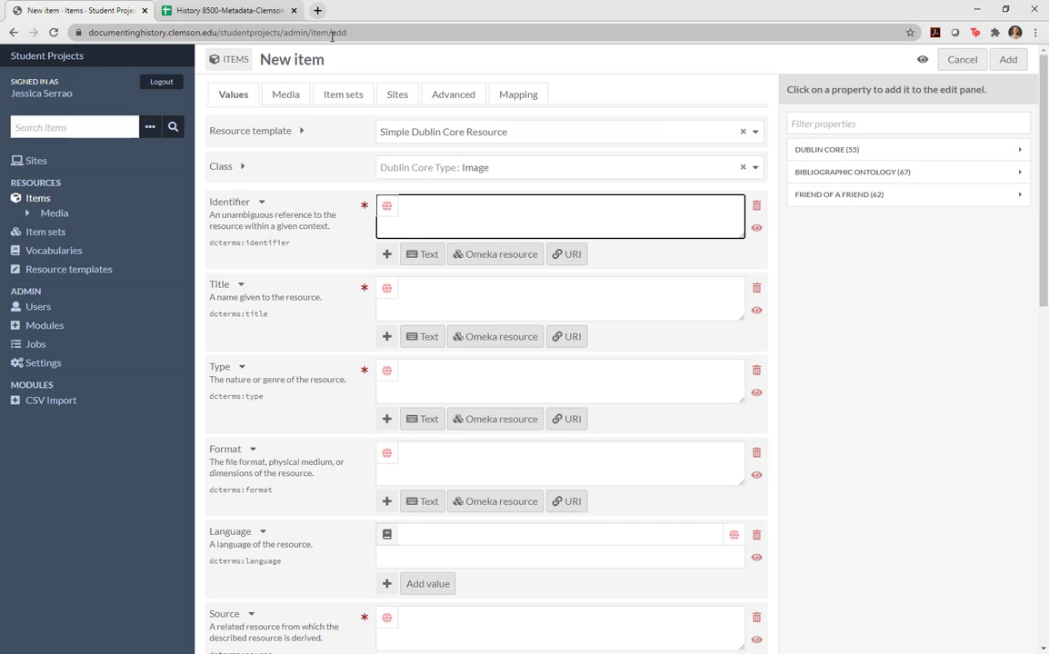
pyautogui.moveTo(332, 35); pyautogui.dragTo(79, 40)
pyautogui.hotkey('ctrl', 'c')
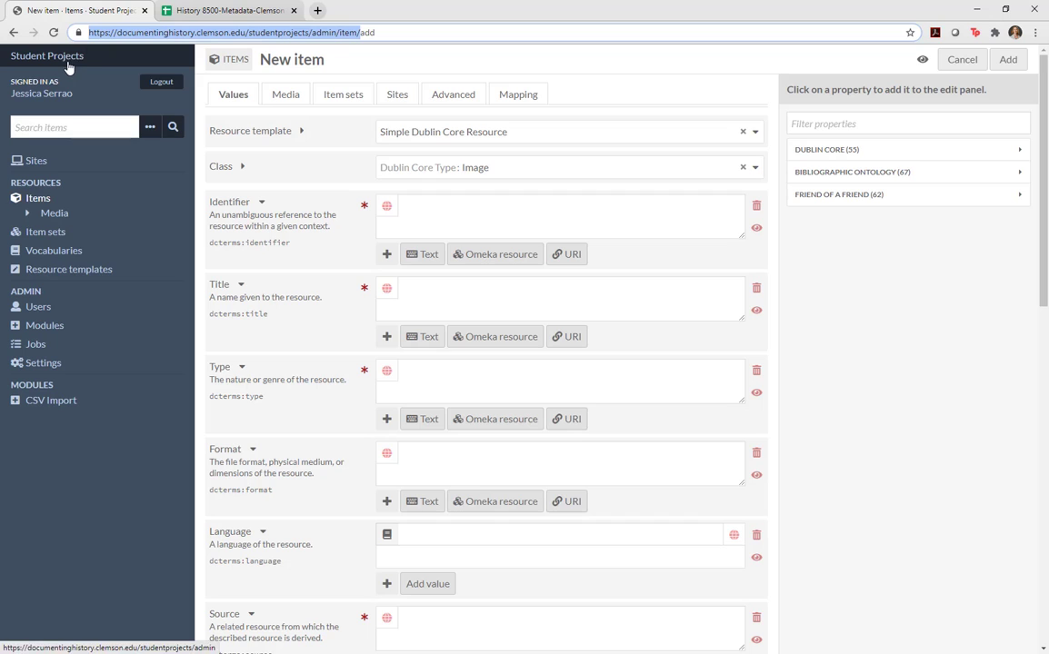
pyautogui.click(481, 222)
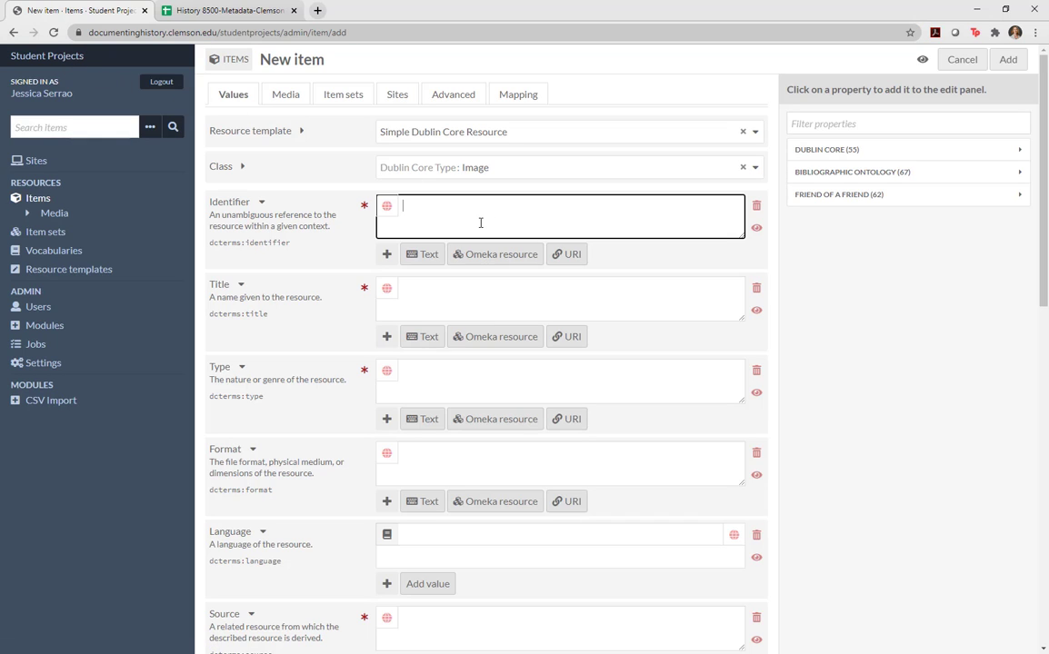
pyautogui.hotkey('ctrl', 'v')
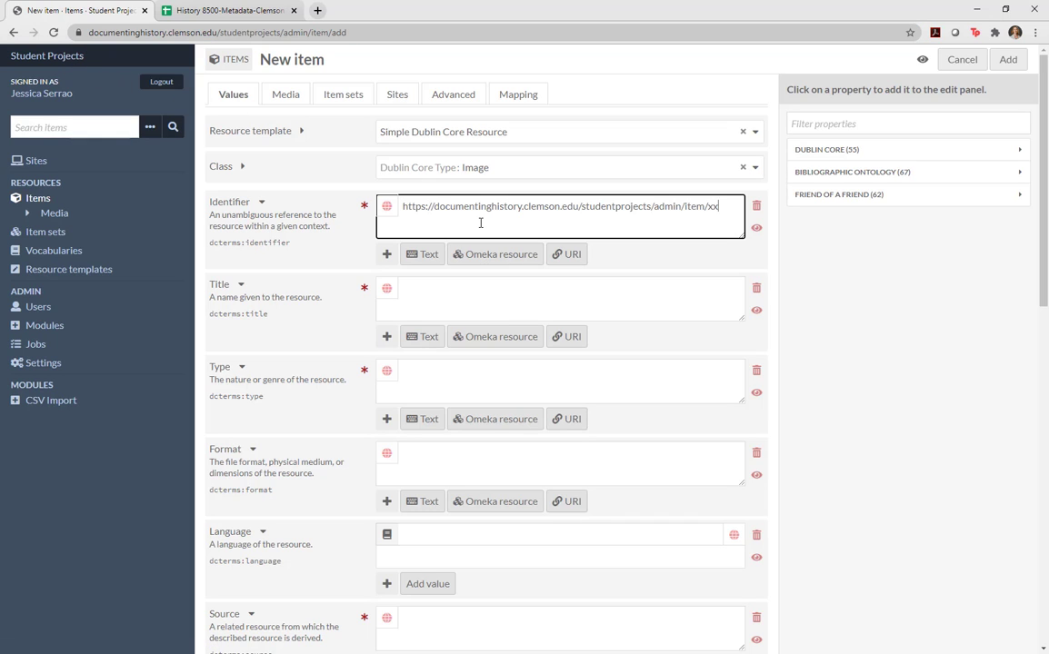
# Copy "Woman showing architecture model to audience in Lee Hall" from spreadsheet cell C3 into the new item's Title.
pyautogui.click(463, 294)
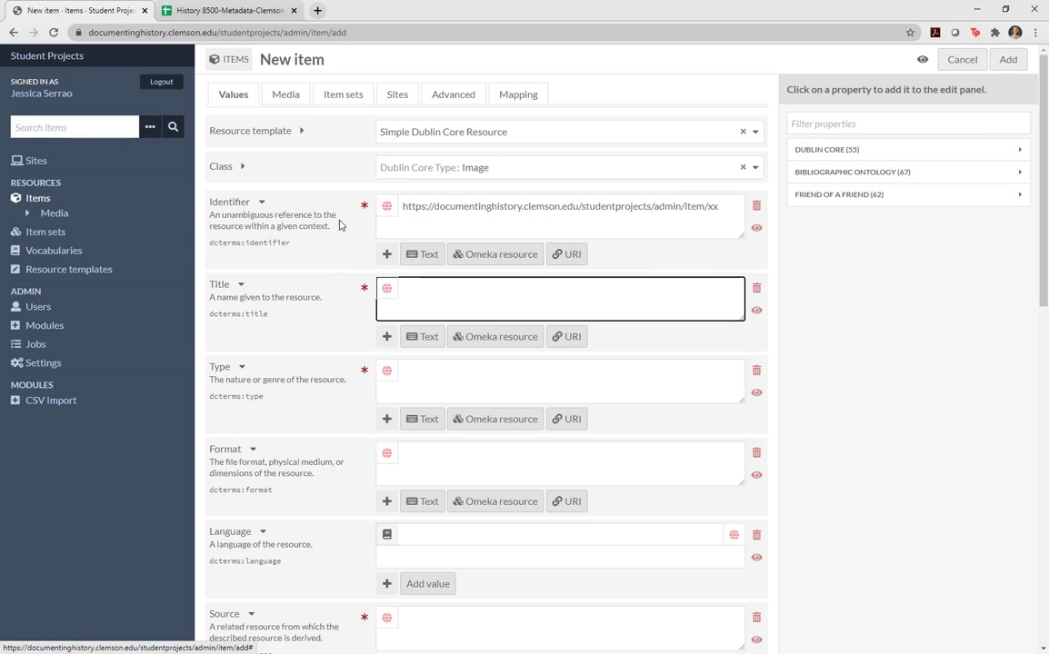
pyautogui.click(228, 10)
pyautogui.click(259, 299)
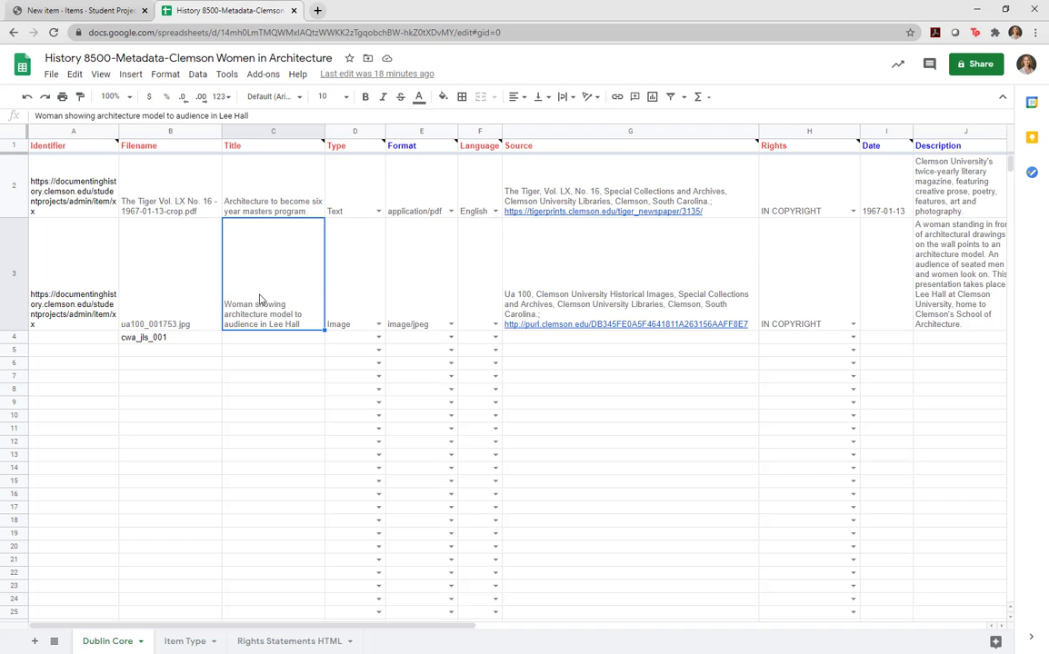
pyautogui.doubleClick(260, 304)
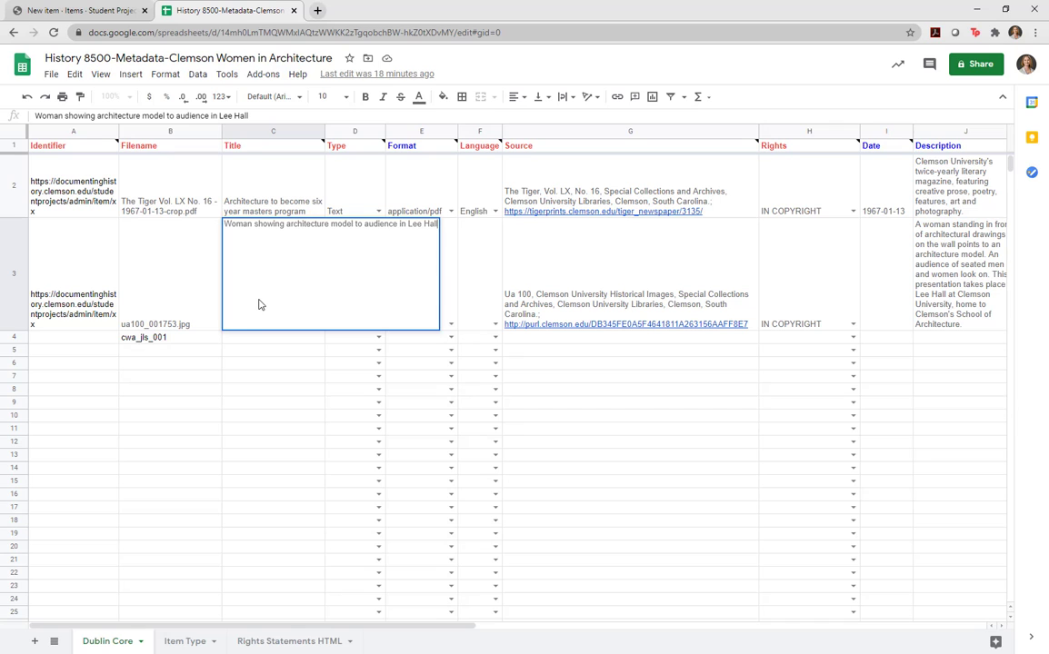
pyautogui.hotkey('ctrl', 'a')
pyautogui.hotkey('ctrl', 'c')
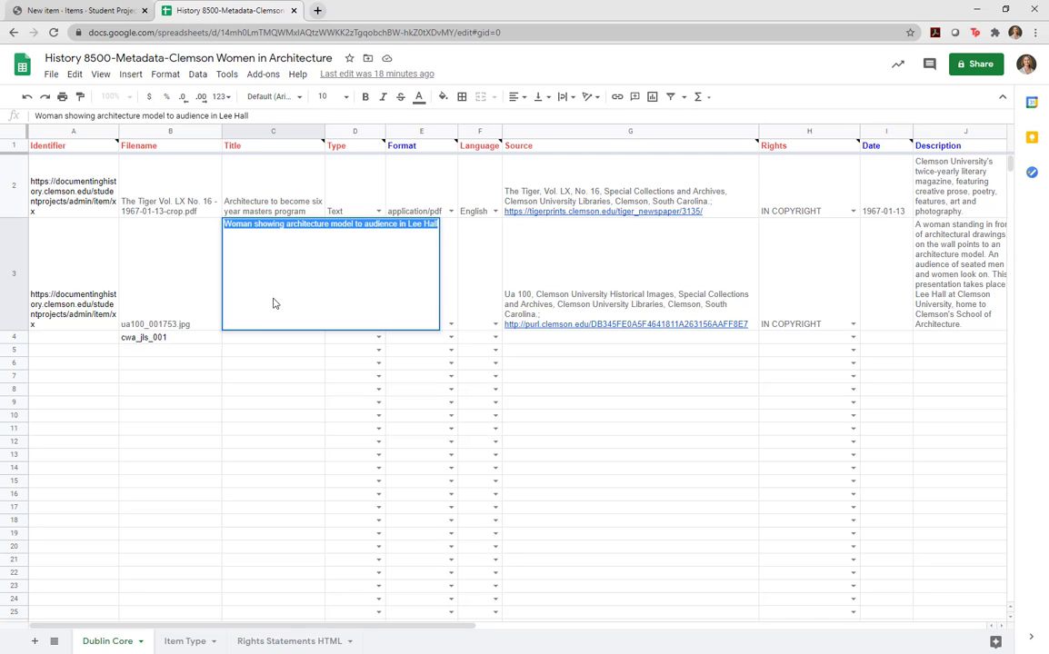
pyautogui.click(91, 10)
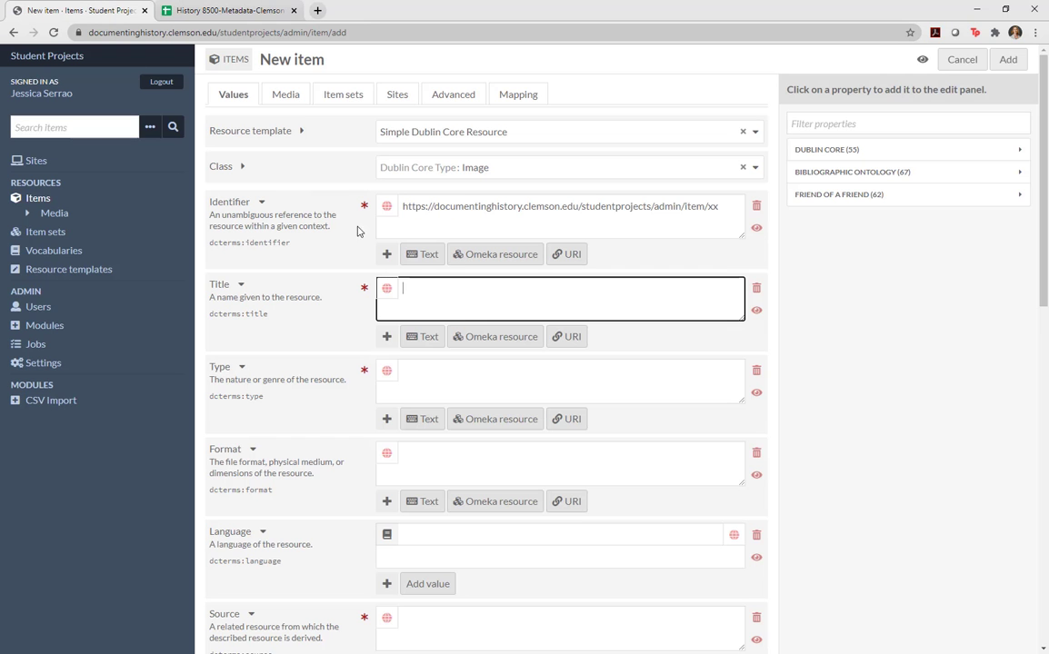
pyautogui.hotkey('ctrl', 'v')
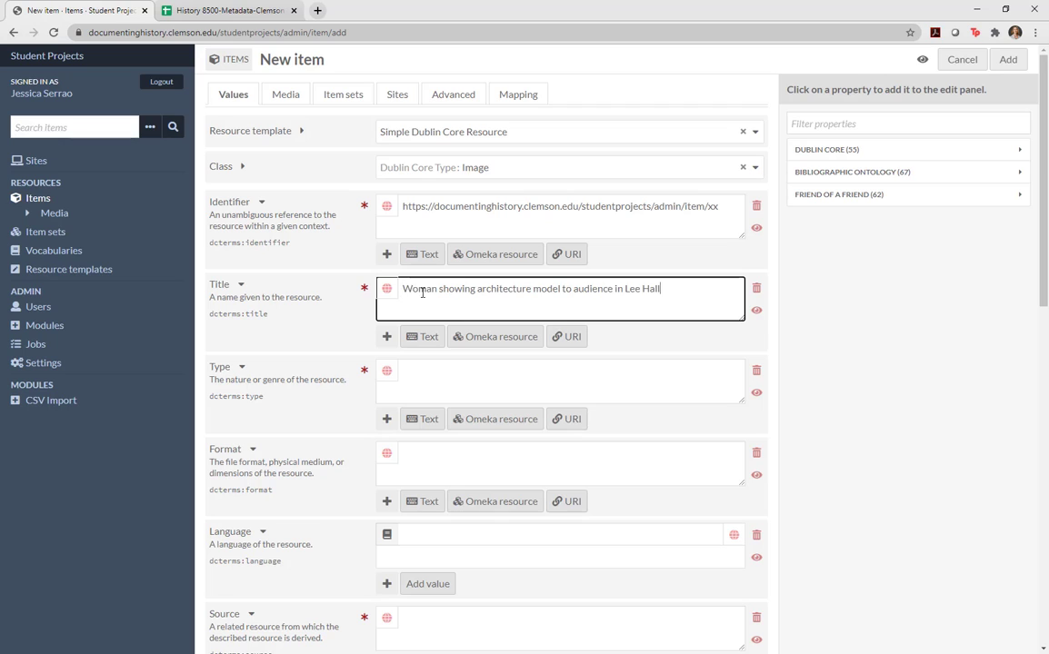
# Fill in the new item's Type as Image.
pyautogui.click(452, 380)
pyautogui.write('Iam')
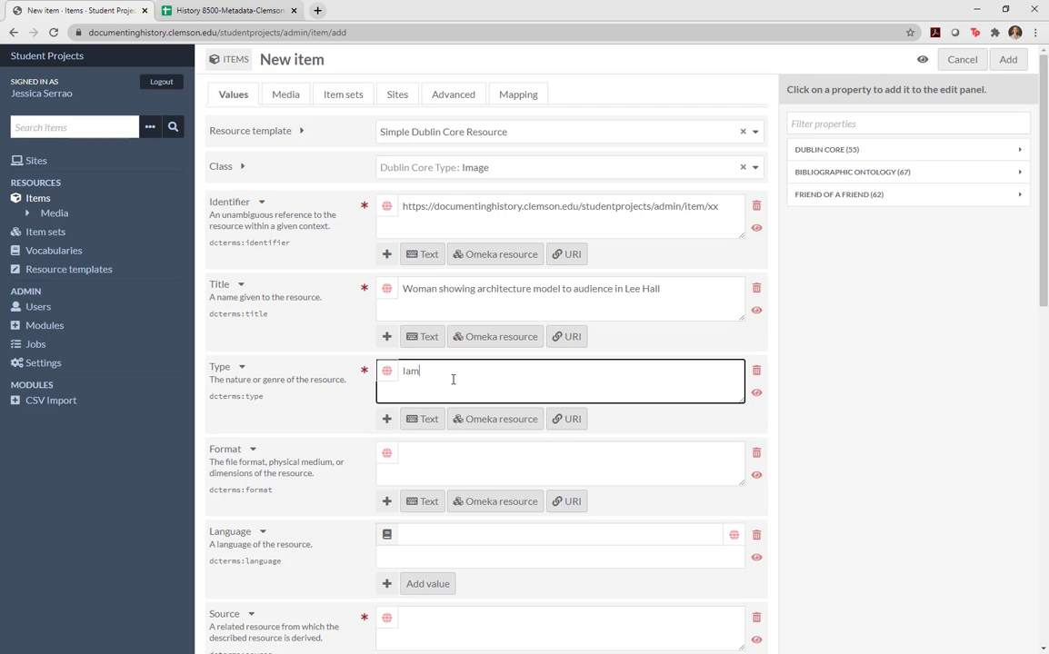
pyautogui.write('g')
pyautogui.press('BackSpace')
pyautogui.press('BackSpace')
pyautogui.press('BackSpace')
pyautogui.write('mage')
# Copy "image/jpeg" from spreadsheet cell E3 into the new item's Format.
pyautogui.click(434, 454)
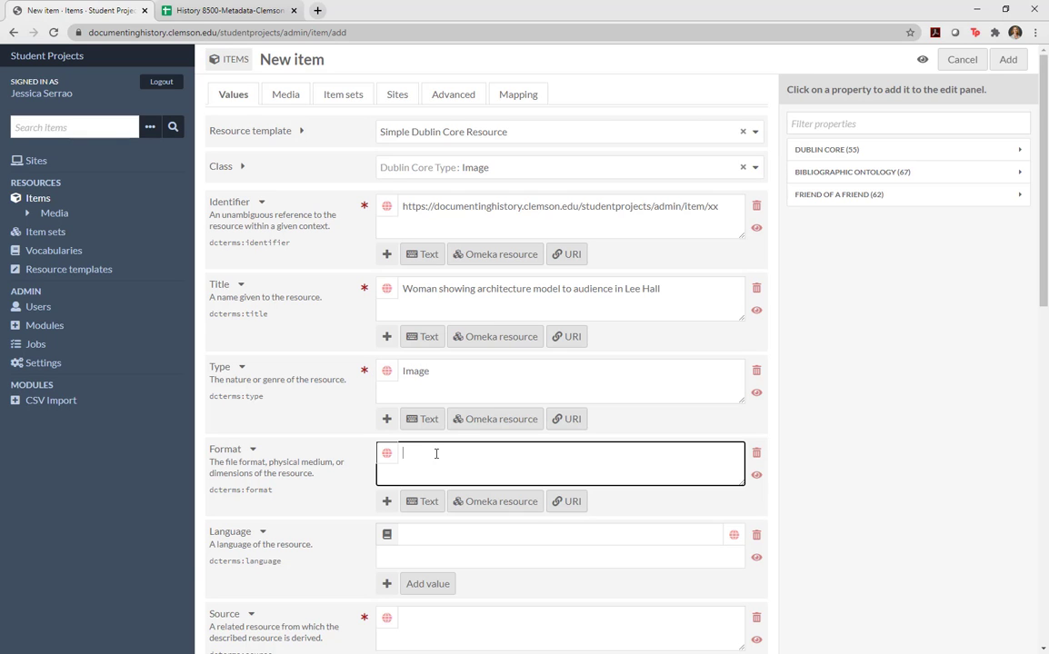
pyautogui.click(238, 11)
pyautogui.click(330, 404)
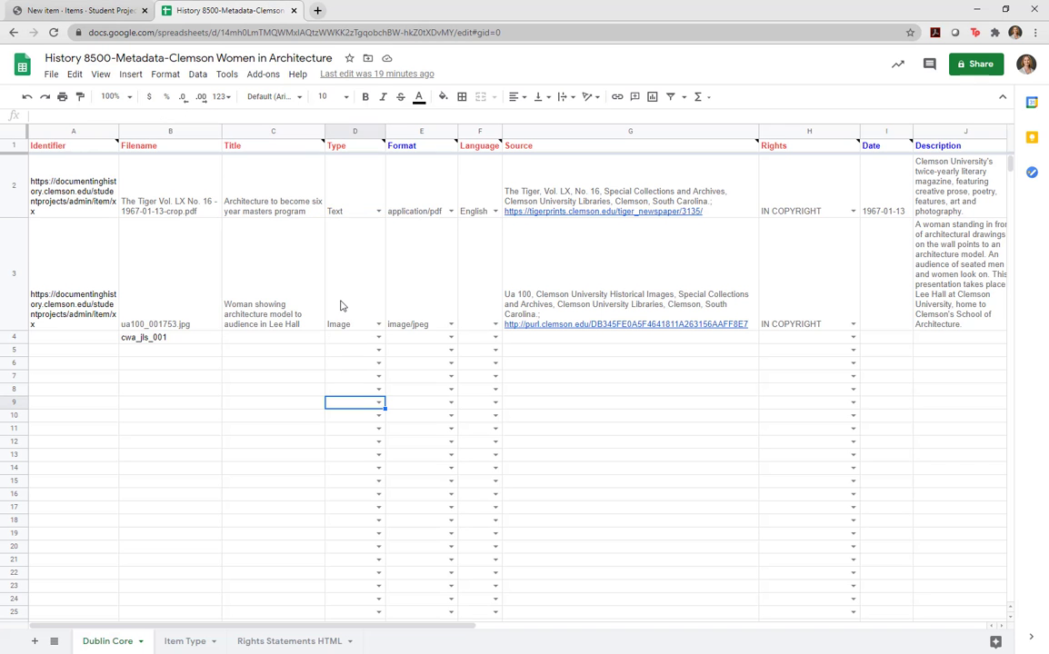
pyautogui.doubleClick(341, 305)
pyautogui.click(420, 298)
pyautogui.doubleClick(433, 253)
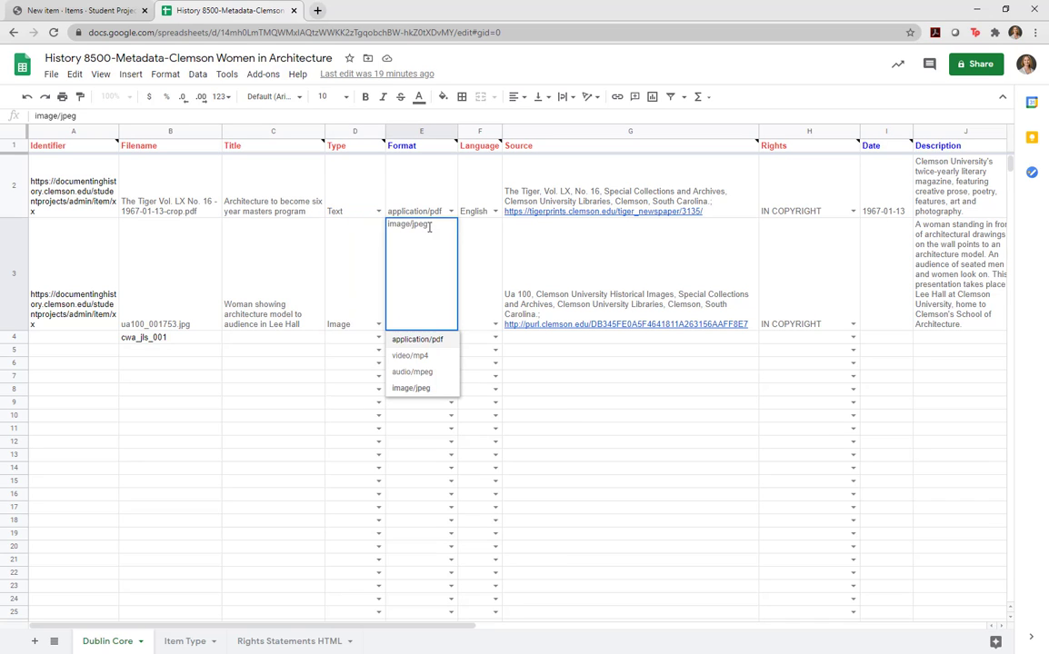
pyautogui.moveTo(431, 227); pyautogui.dragTo(388, 227)
pyautogui.hotkey('ctrl', 'c')
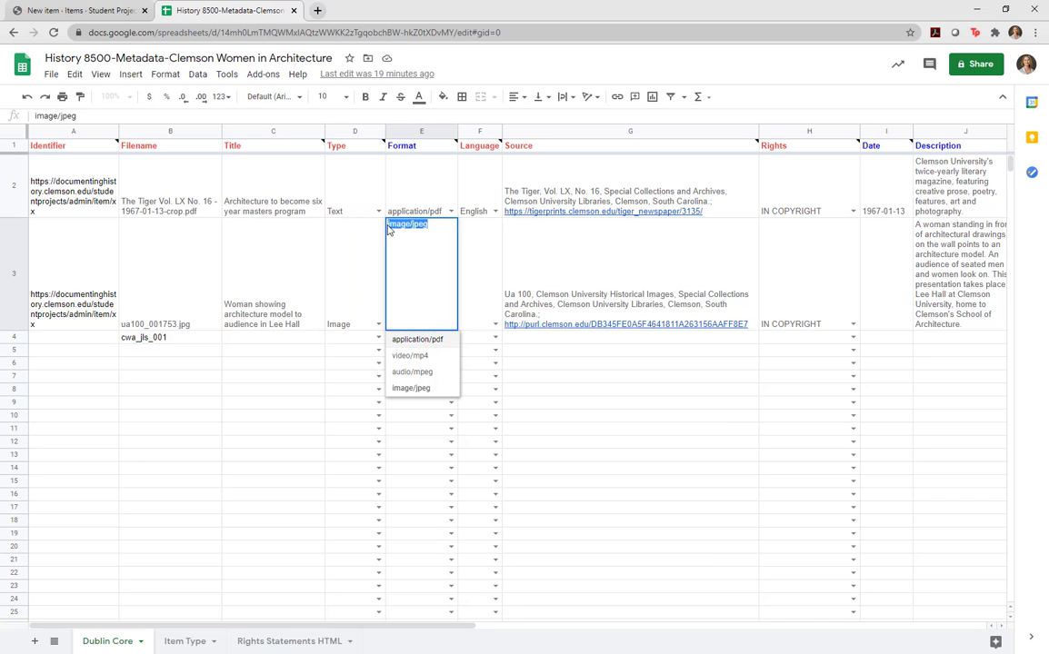
pyautogui.click(72, 10)
pyautogui.hotkey('ctrl', 'v')
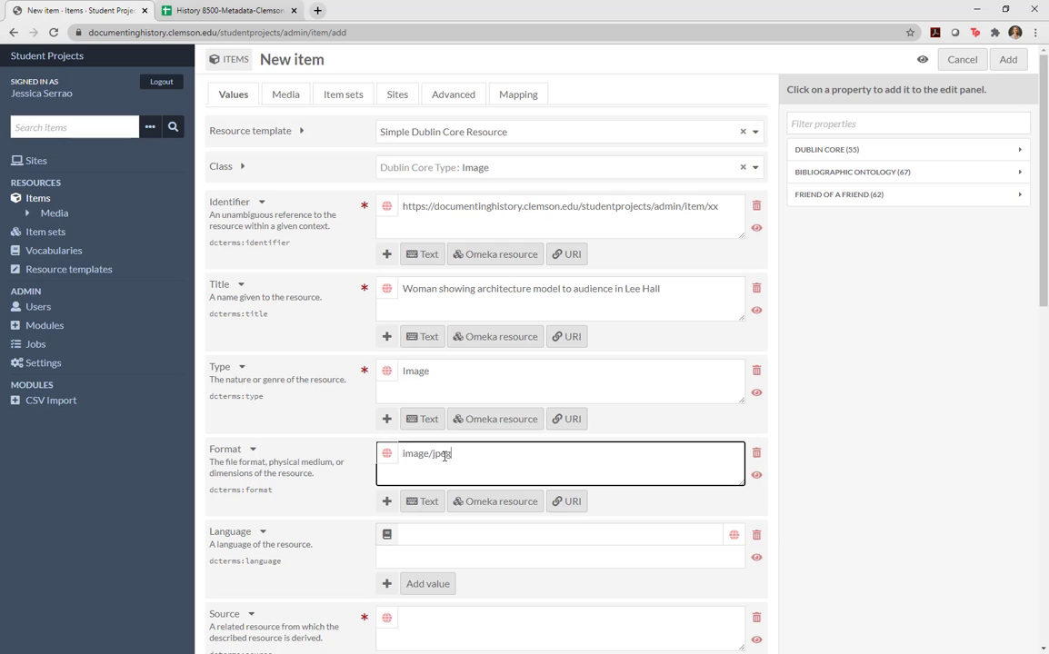
# Copy the citation "Ua 100, Clemson University Historical Images, Special Collections and Archives, Clemson University Libraries, Clemson, South Carolina." from cell G3 into Source.
pyautogui.scroll(-2, 441, 483)
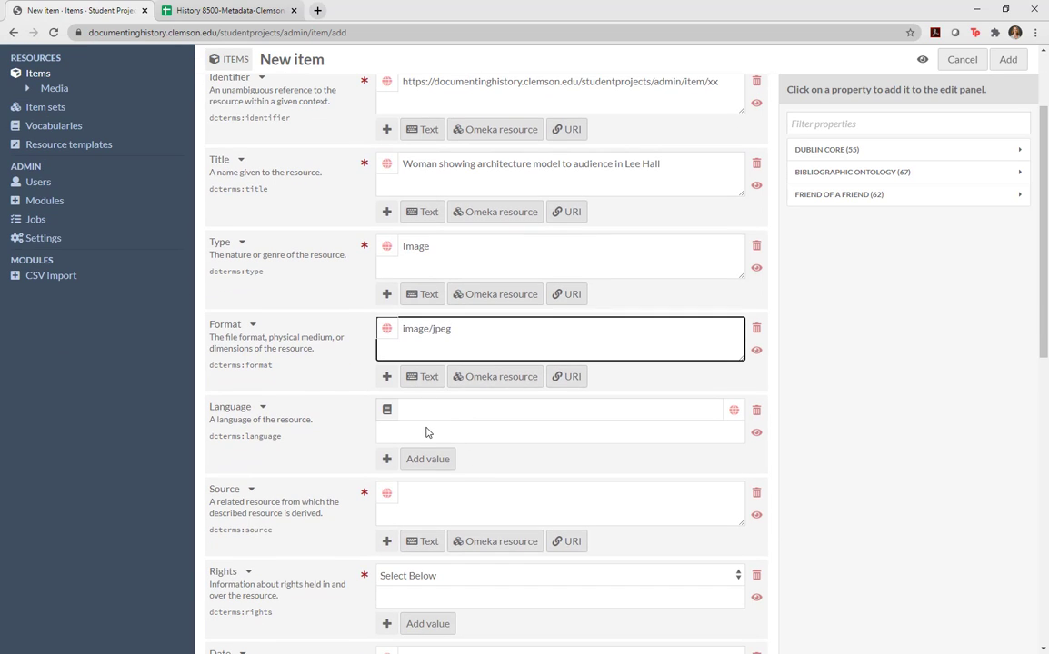
pyautogui.scroll(-2, 268, 437)
pyautogui.click(438, 371)
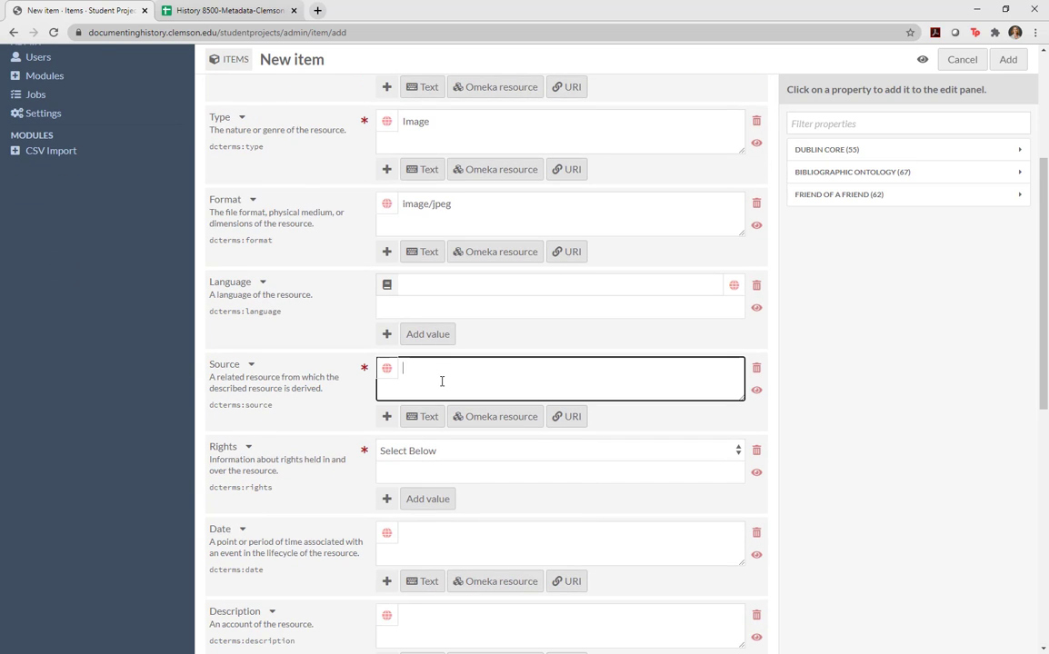
pyautogui.click(232, 10)
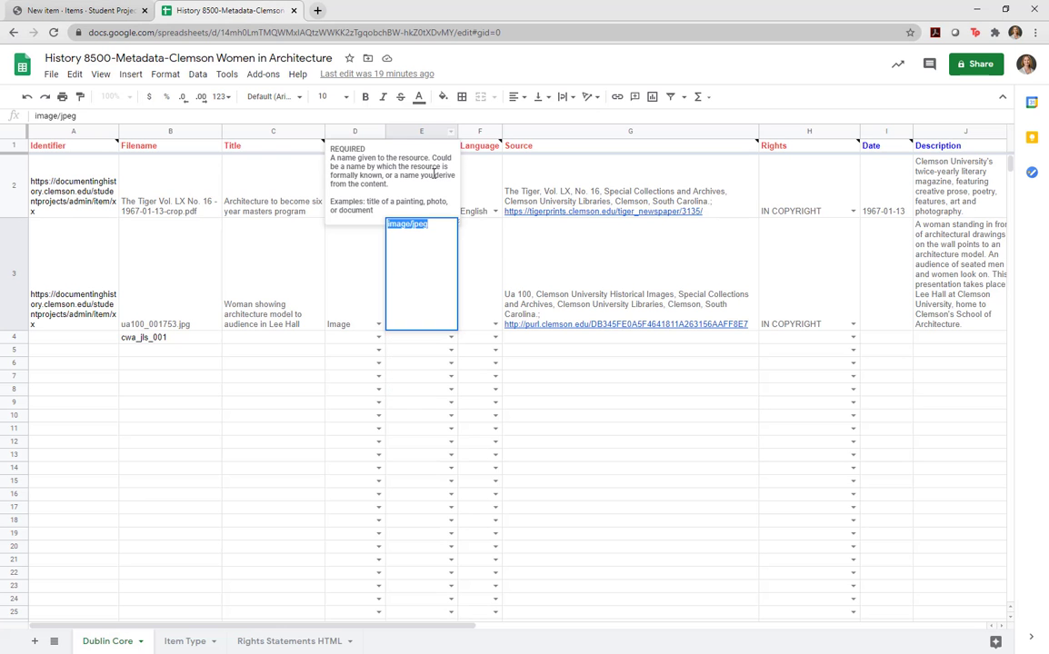
pyautogui.click(591, 268)
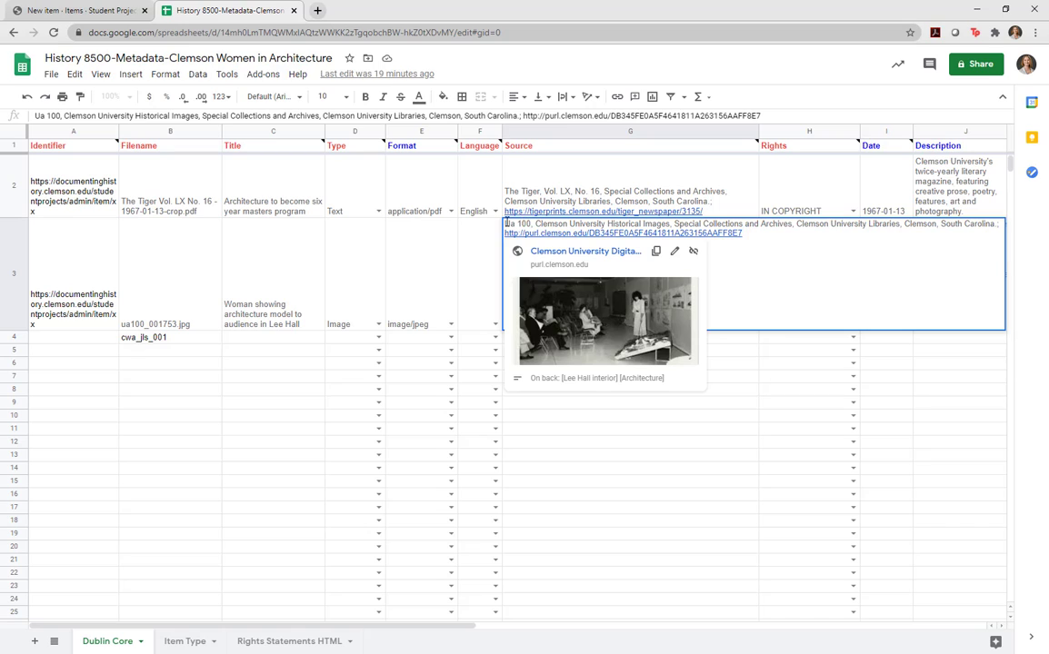
pyautogui.moveTo(505, 223); pyautogui.dragTo(980, 223)
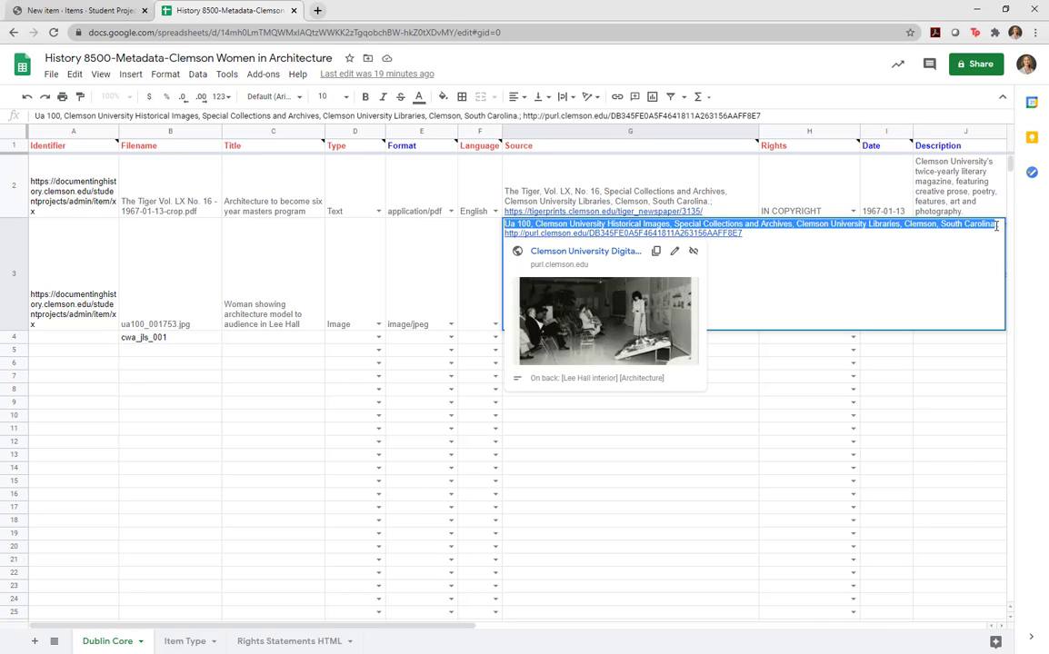
pyautogui.hotkey('ctrl', 'c')
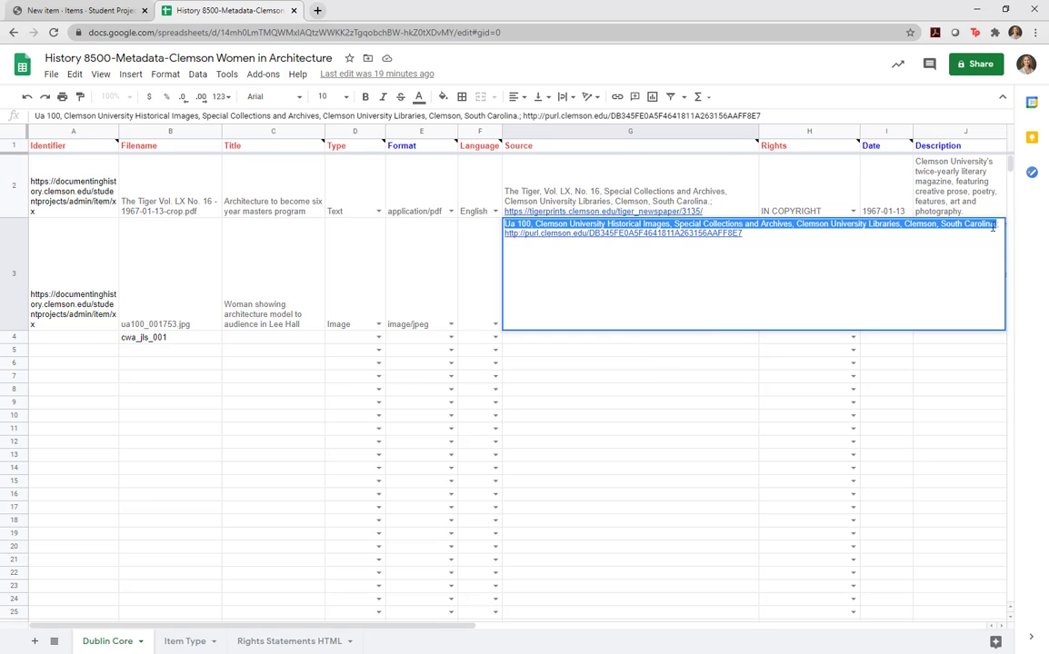
pyautogui.click(50, 11)
pyautogui.hotkey('ctrl', 'v')
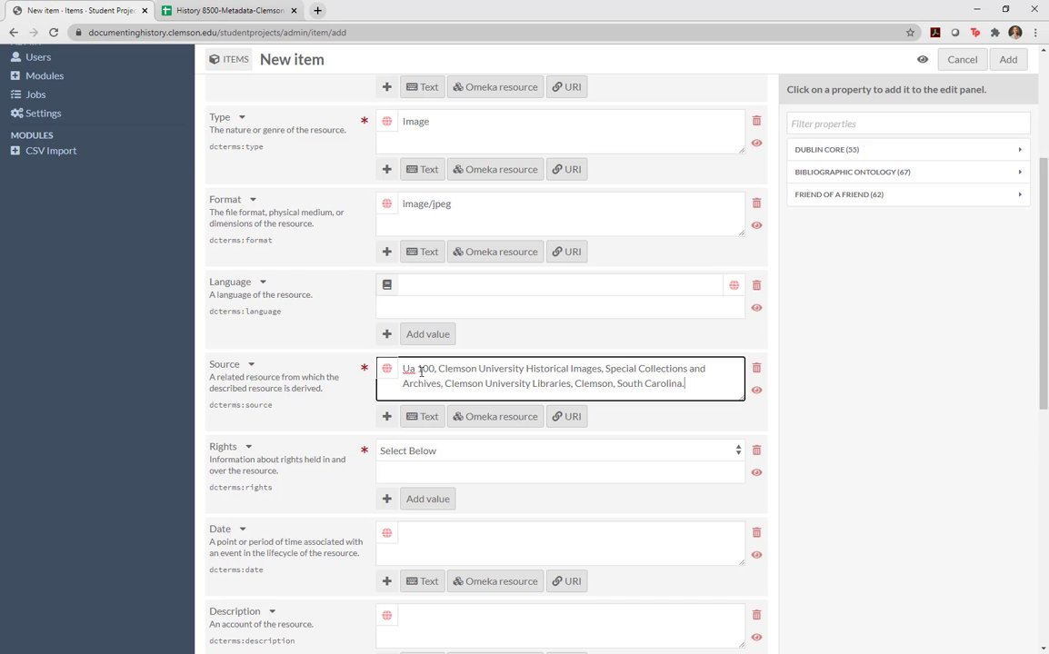
pyautogui.click(569, 419)
pyautogui.click(205, 13)
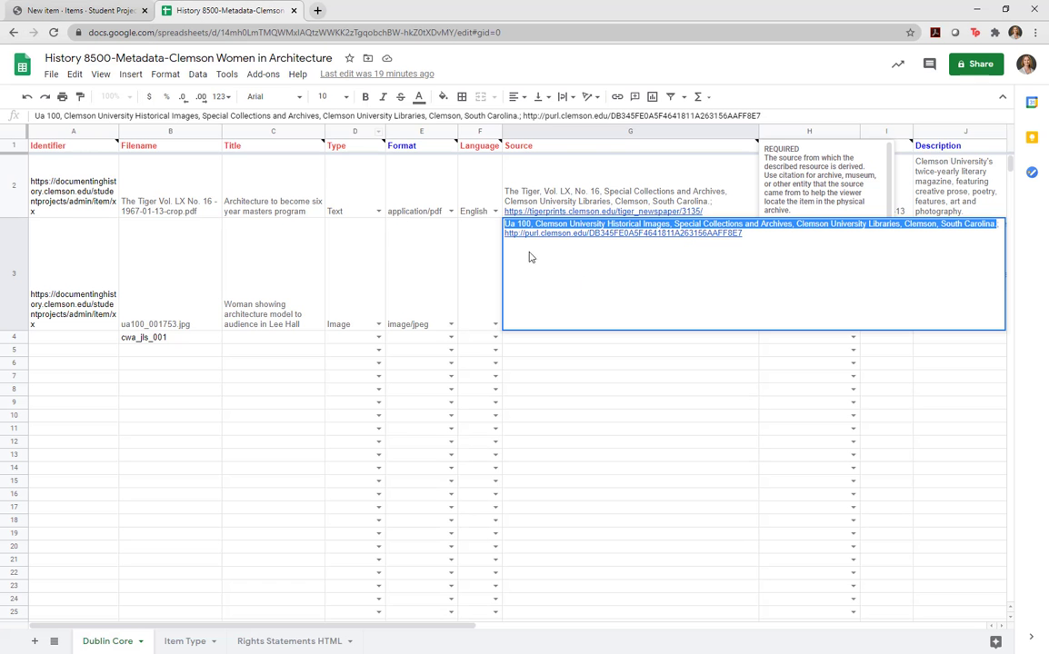
pyautogui.moveTo(736, 235); pyautogui.dragTo(502, 234)
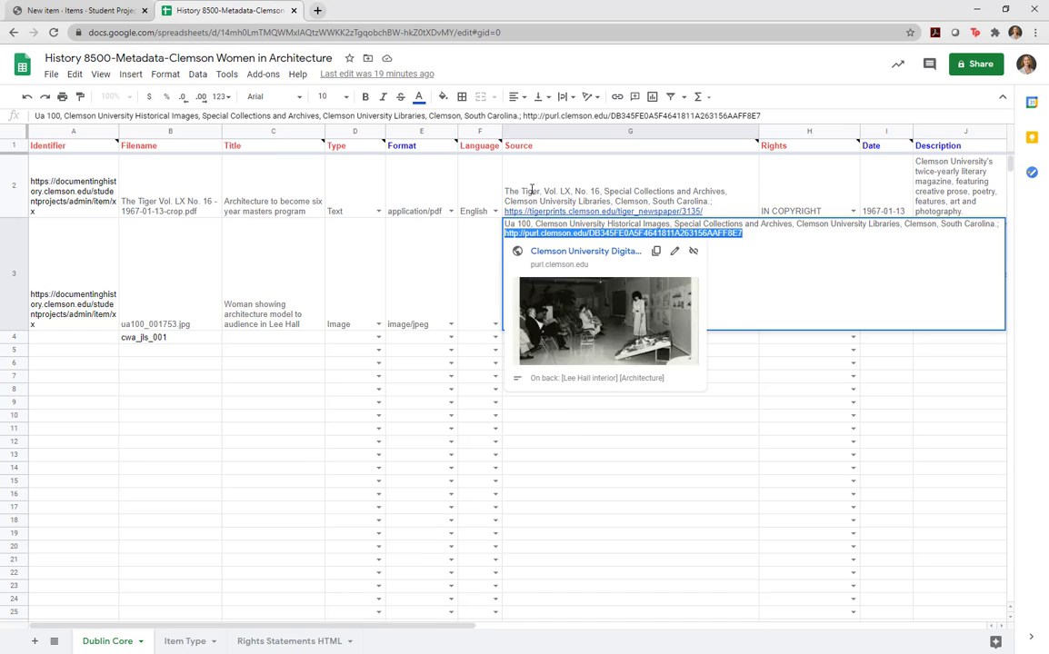
pyautogui.click(86, 11)
pyautogui.click(452, 369)
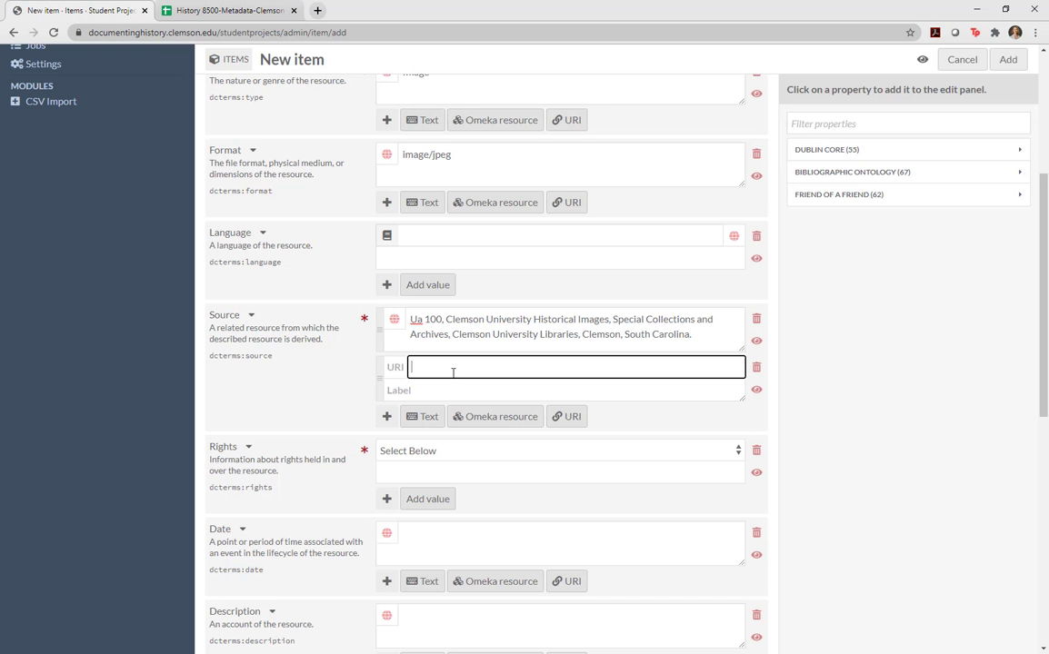
pyautogui.hotkey('ctrl', 'v')
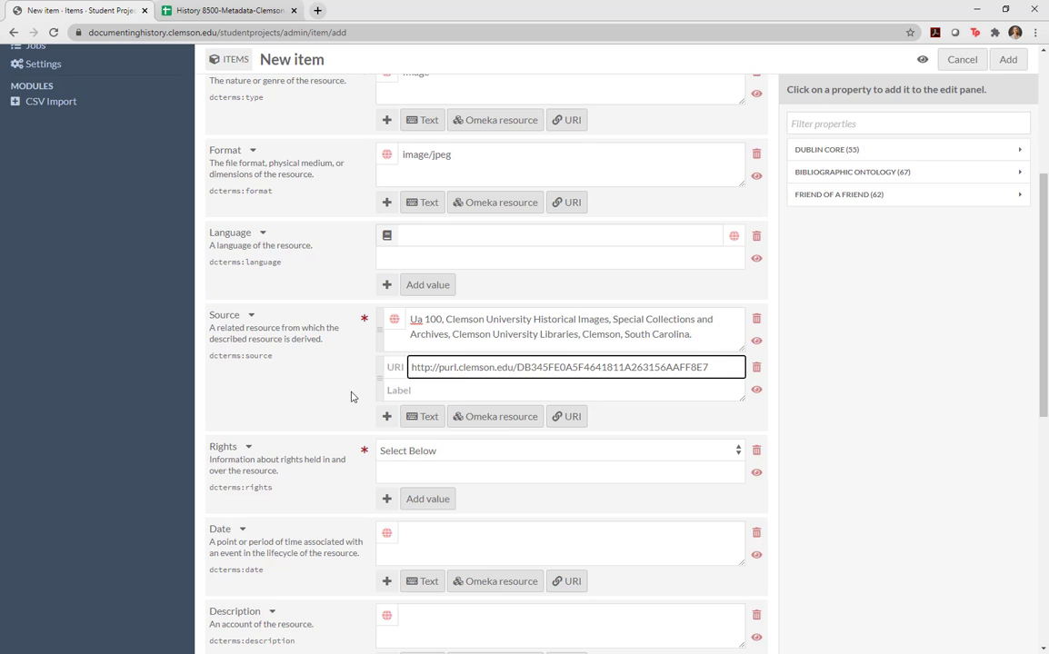
pyautogui.click(288, 404)
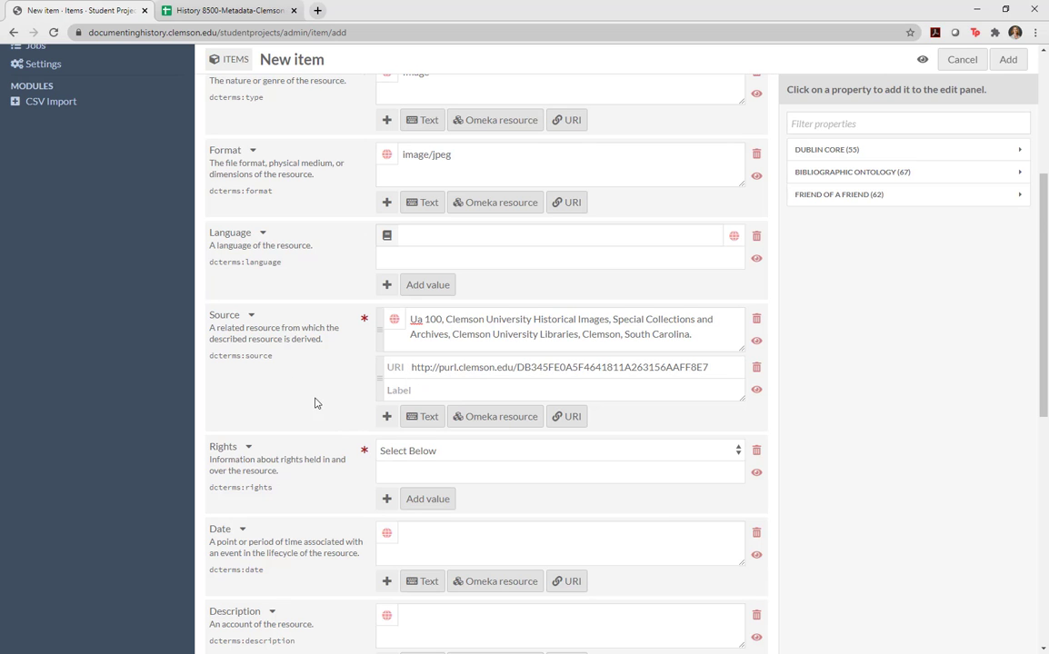
# Check the spreadsheet's Rights entry for the image and set the new item's Rights to In Copyright.
pyautogui.scroll(-2, 315, 390)
pyautogui.click(222, 11)
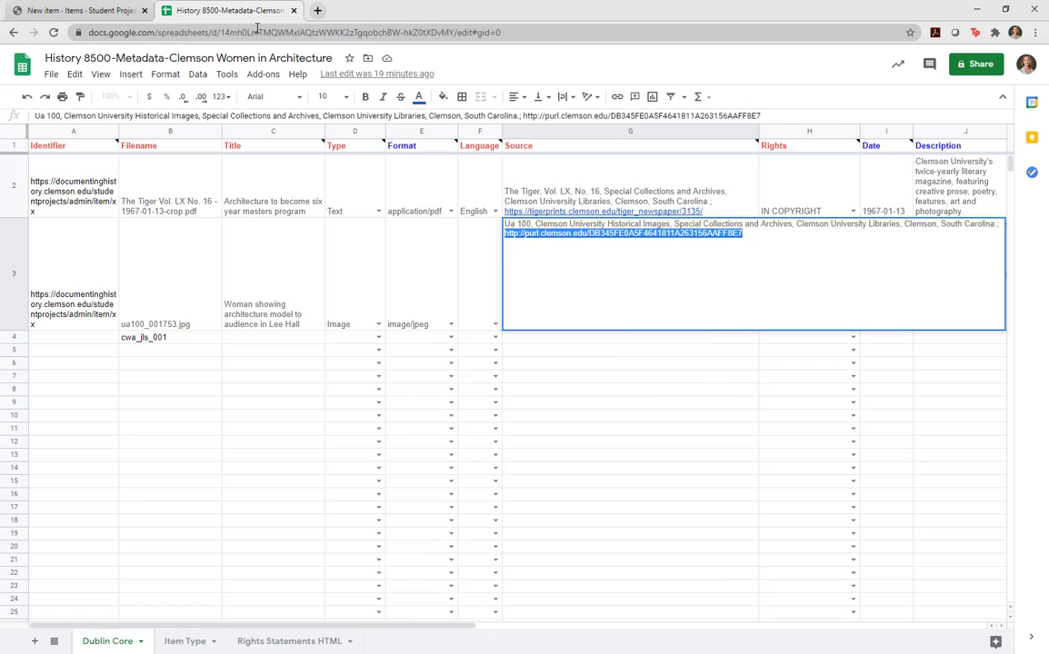
pyautogui.click(630, 403)
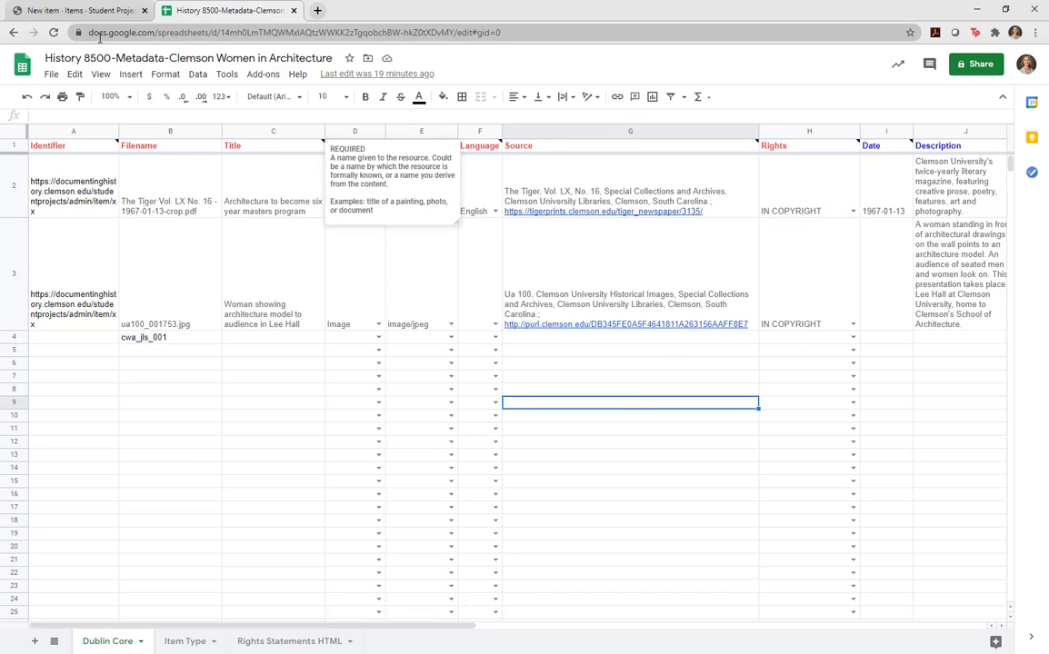
pyautogui.click(78, 11)
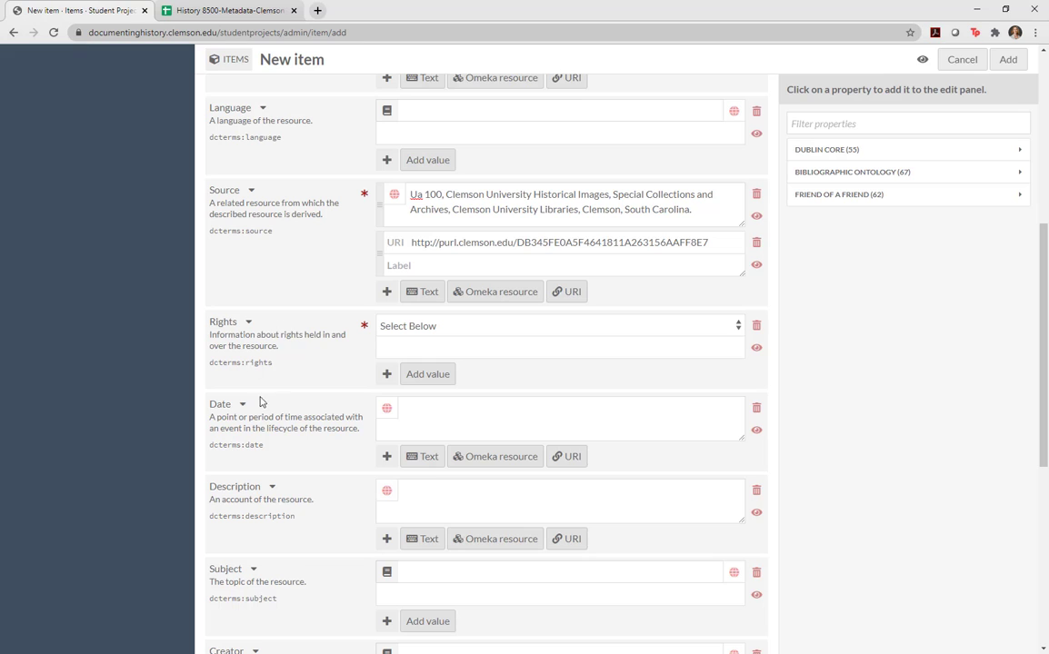
pyautogui.click(515, 326)
pyautogui.click(435, 359)
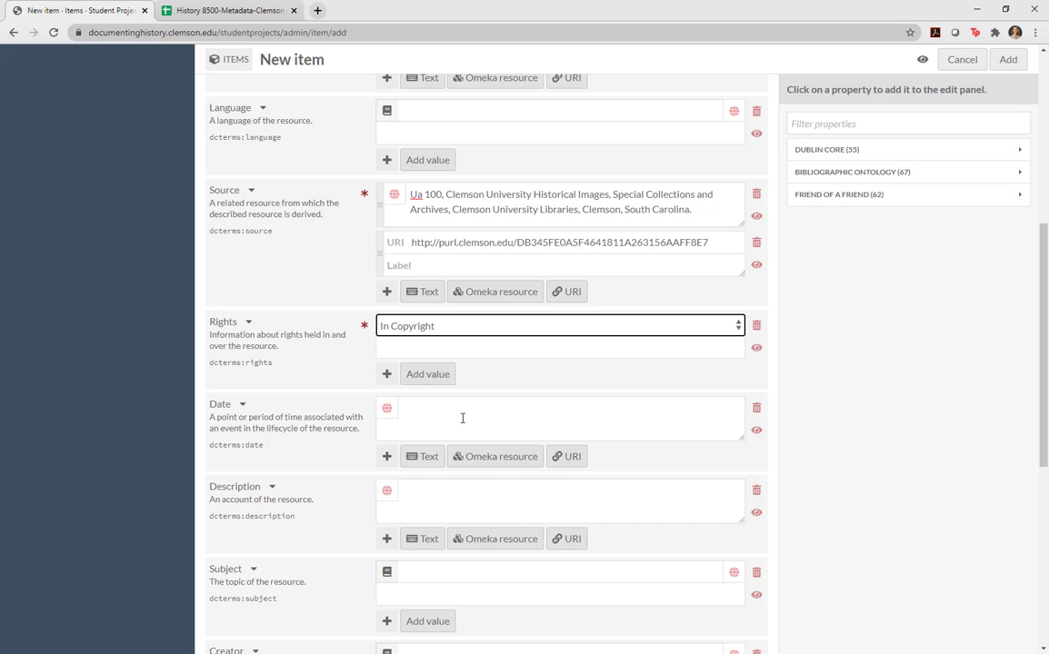
# Copy the full description of the woman presenting an architecture model from spreadsheet cell J3 into the new item's Description.
pyautogui.click(463, 500)
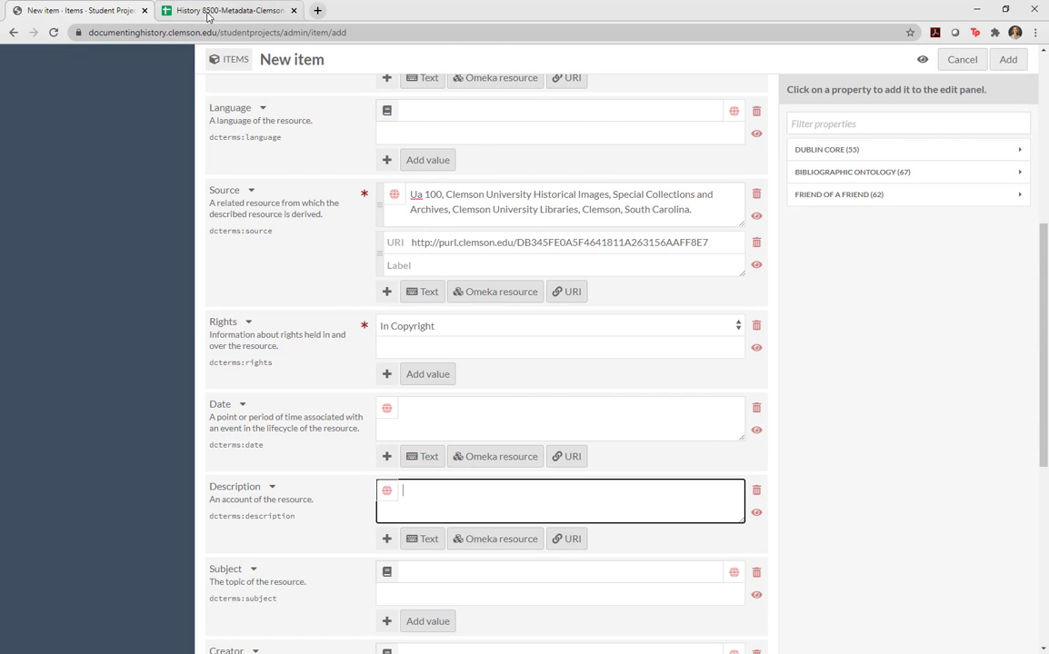
pyautogui.click(187, 11)
pyautogui.doubleClick(954, 283)
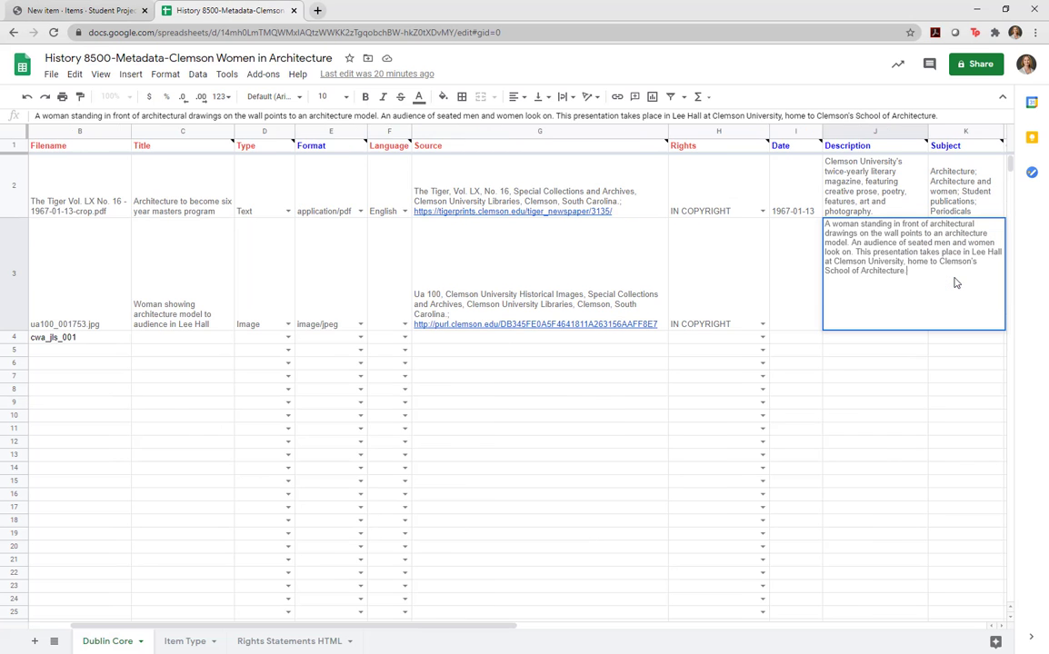
pyautogui.hotkey('ctrl', 'a')
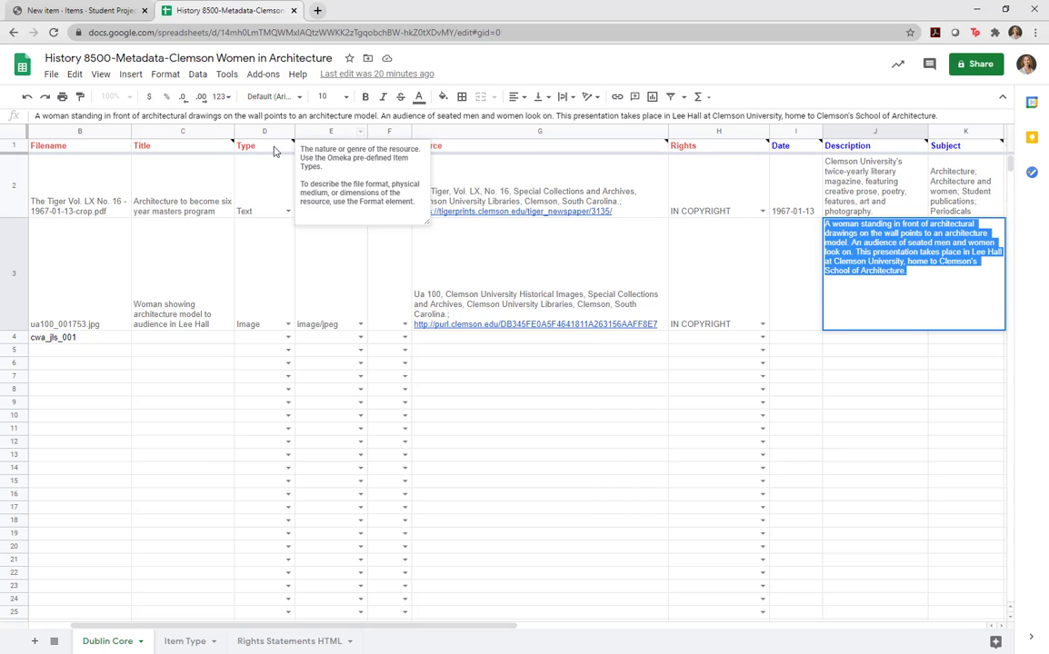
pyautogui.click(80, 10)
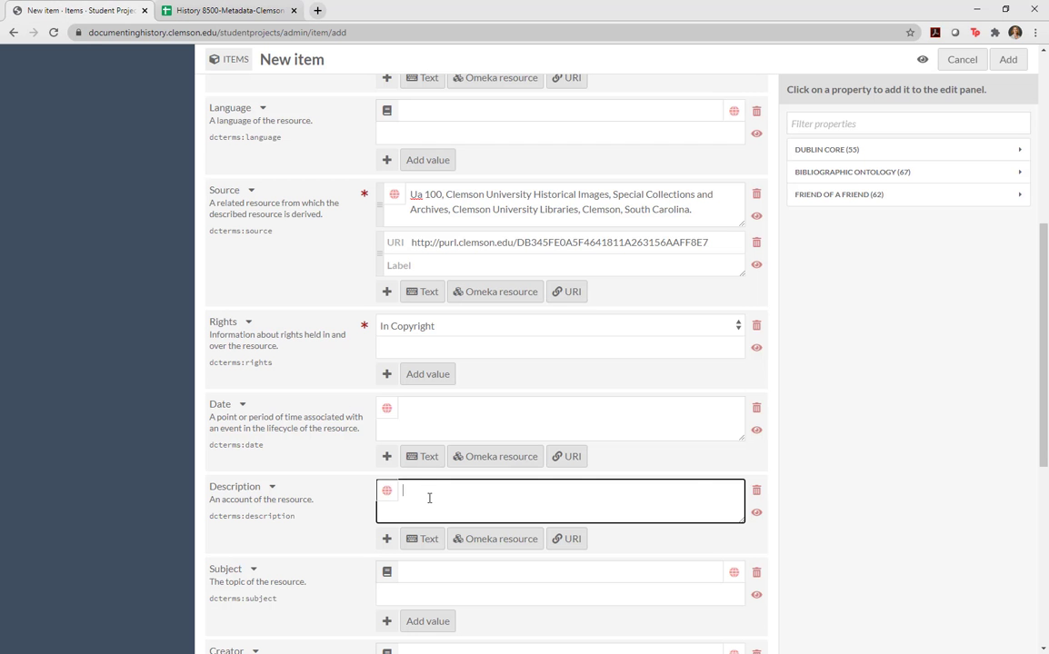
pyautogui.hotkey('ctrl', 'v')
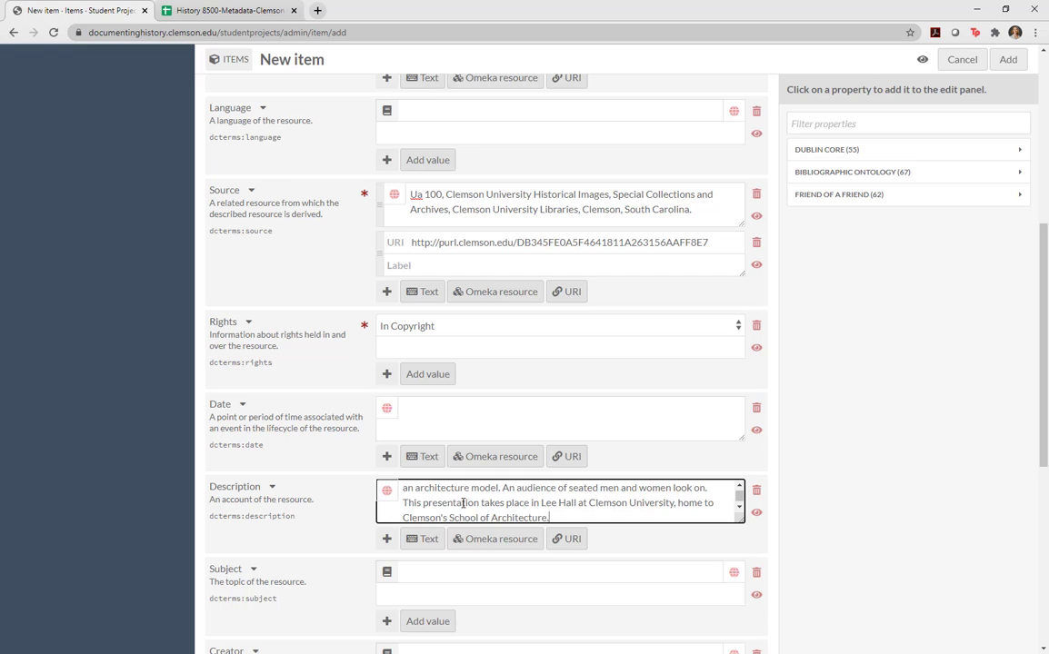
pyautogui.scroll(2, 464, 503)
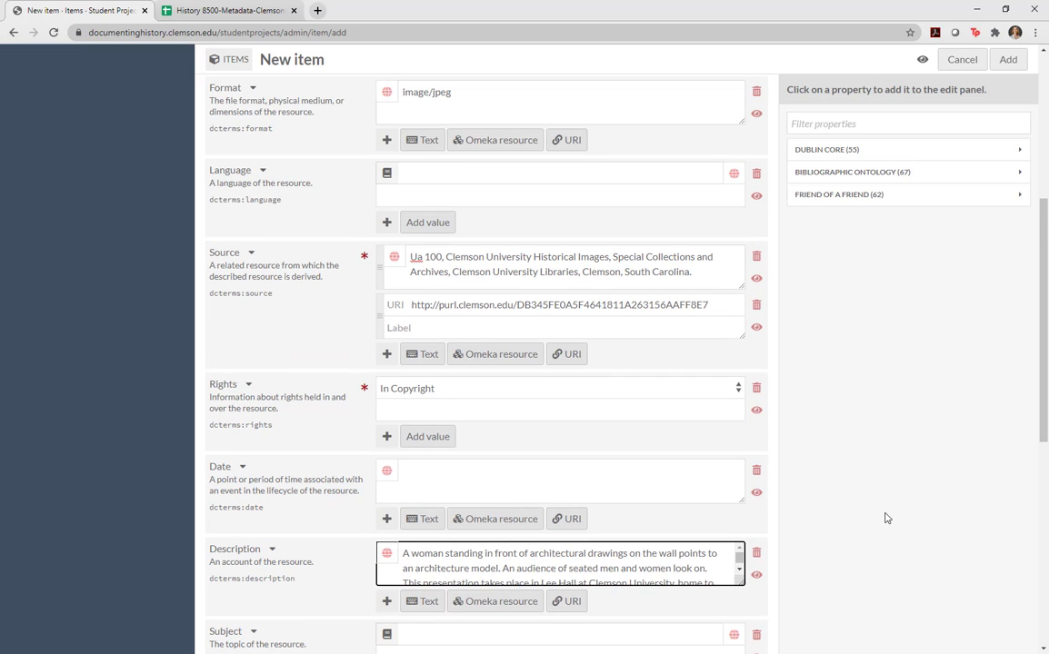
# Fill in the new item's Subject with the Library of Congress heading Architecture.
pyautogui.scroll(-2, 831, 501)
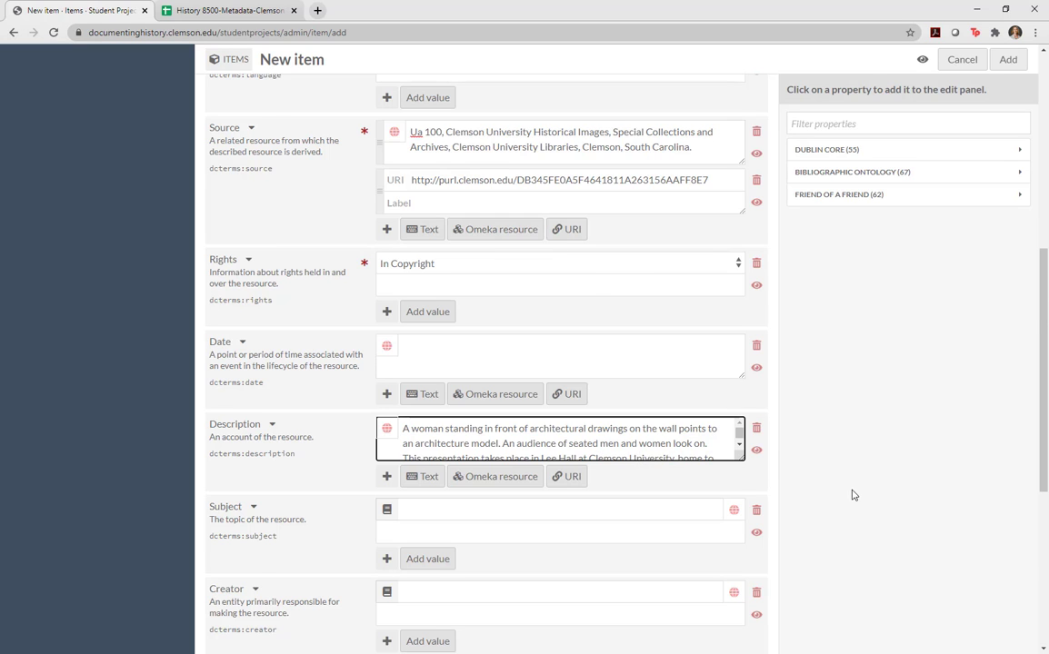
pyautogui.scroll(-3, 306, 334)
pyautogui.click(422, 319)
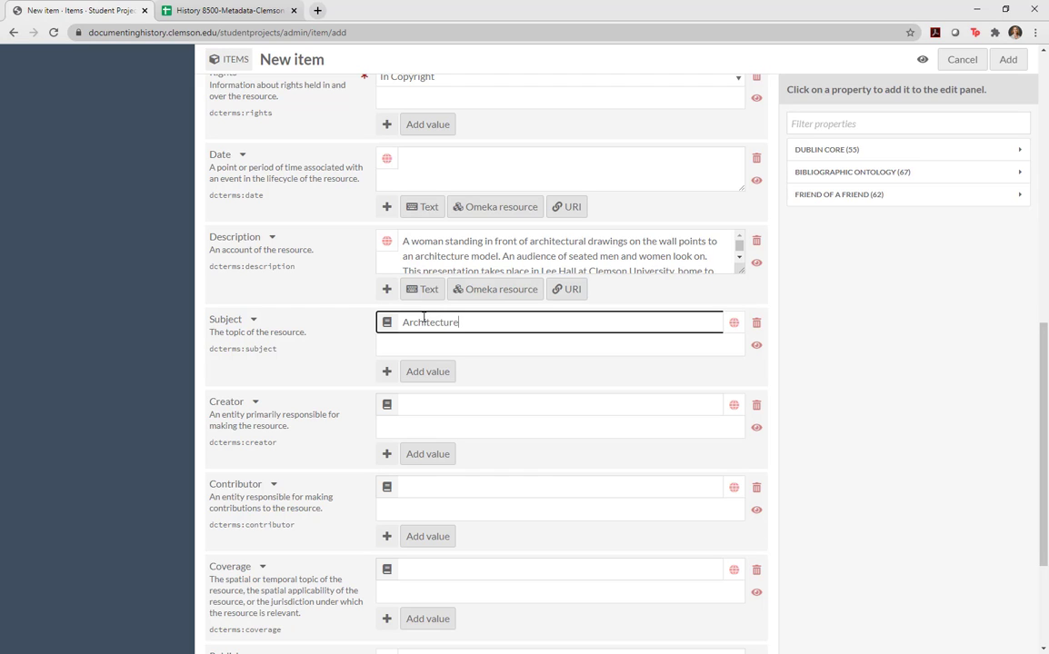
pyautogui.click(449, 342)
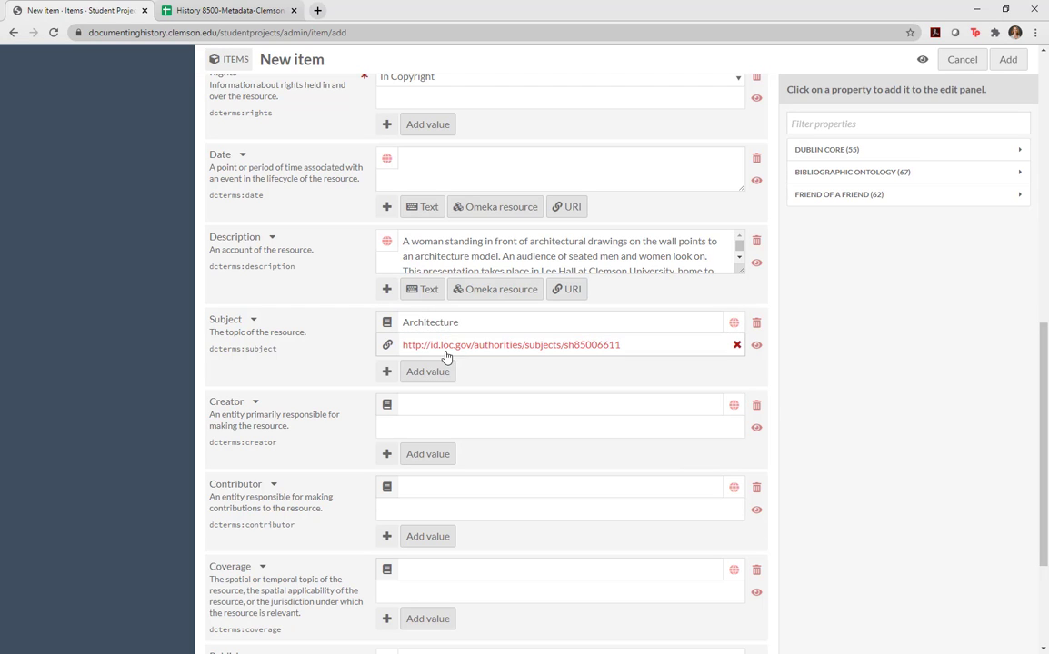
# Add a second Subject value, narrowing the search to "Women architecture" and choosing the Library of Congress heading Architecture and women.
pyautogui.click(427, 373)
pyautogui.click(427, 324)
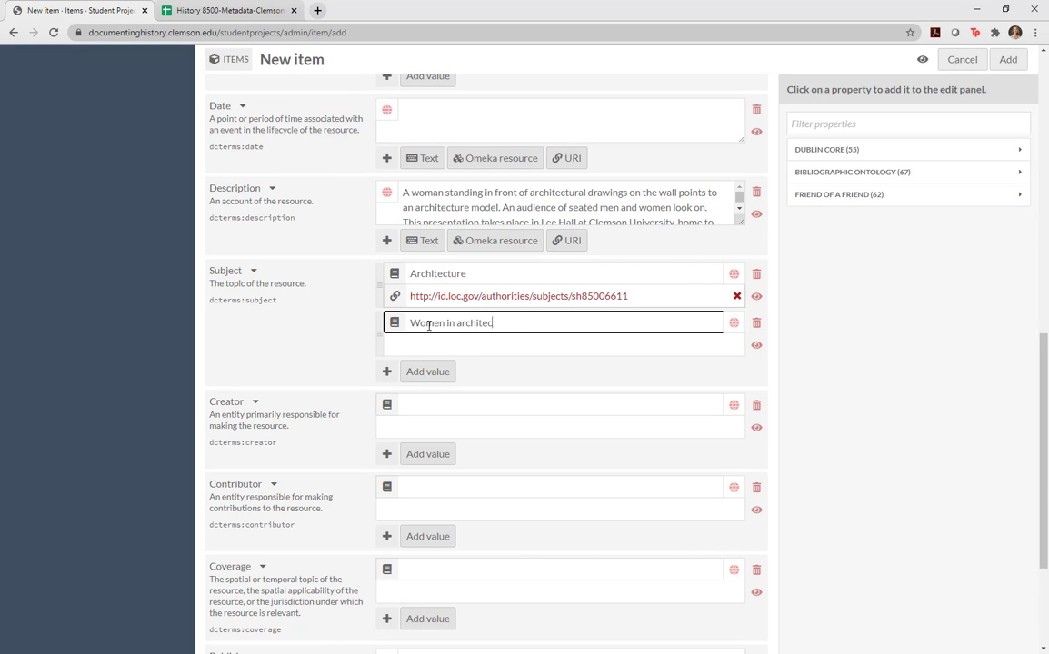
pyautogui.write('Women in architecture')
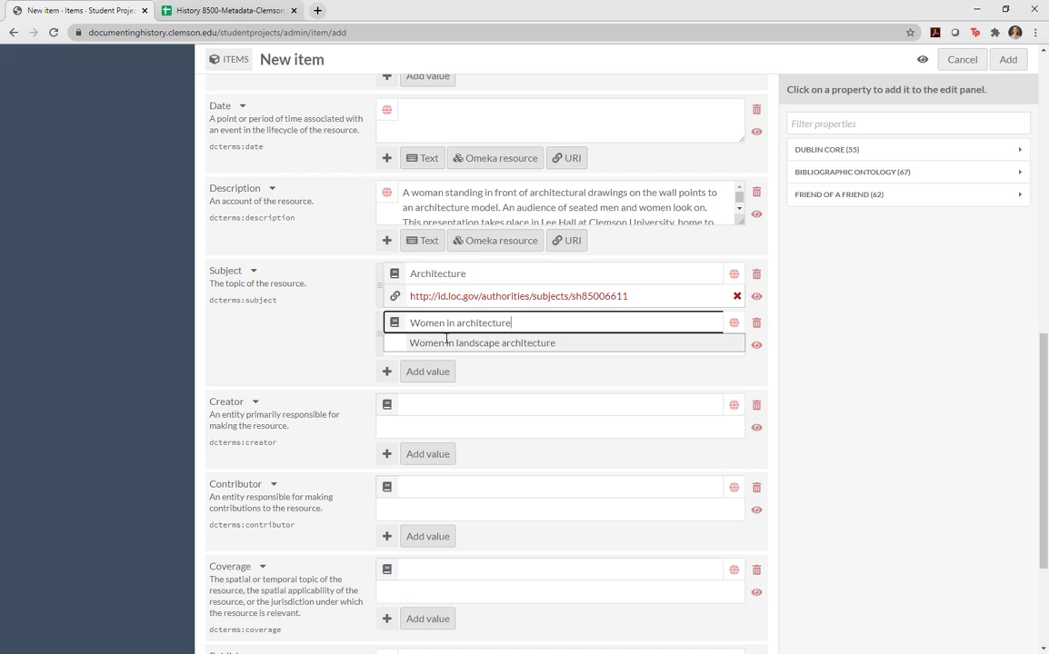
pyautogui.click(444, 343)
pyautogui.click(561, 325)
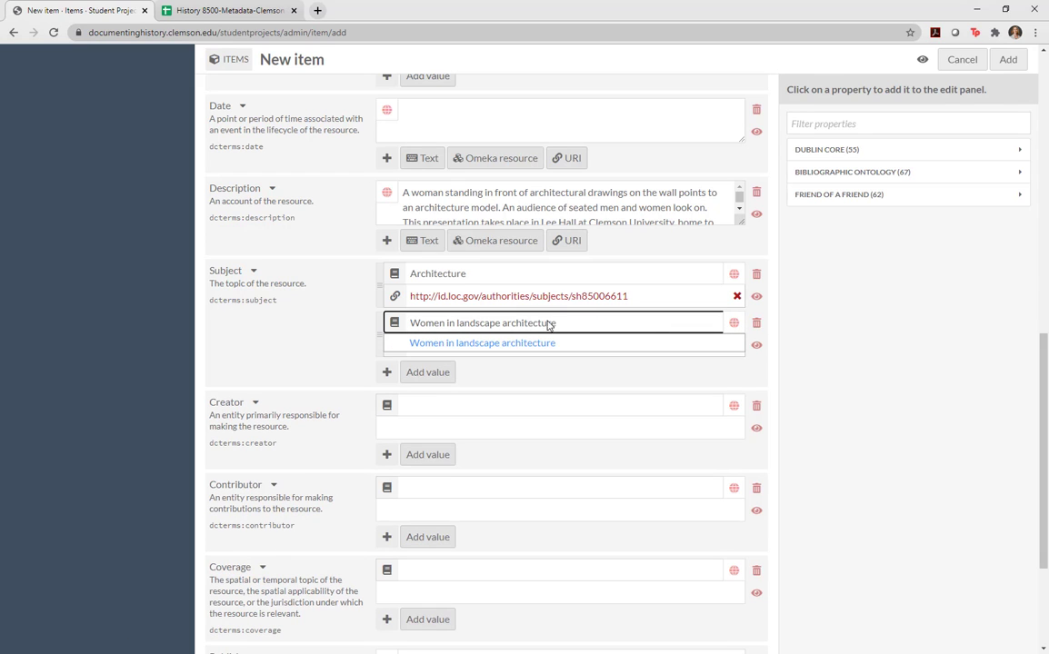
pyautogui.moveTo(501, 327); pyautogui.dragTo(458, 326)
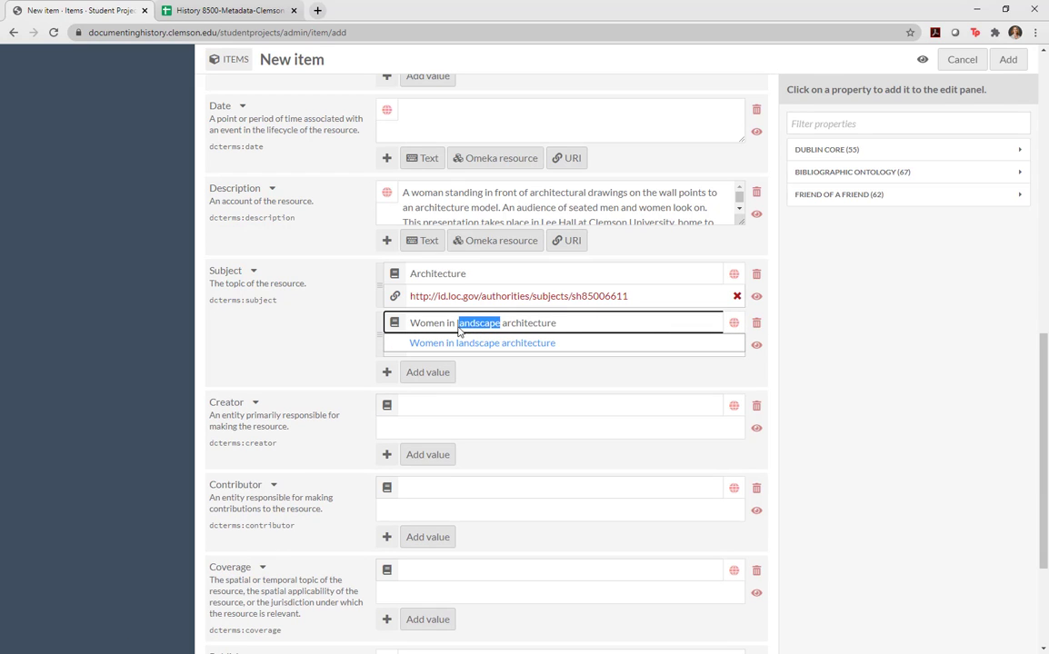
pyautogui.press('BackSpace')
pyautogui.press('BackSpace')
pyautogui.press('BackSpace')
pyautogui.press('BackSpace')
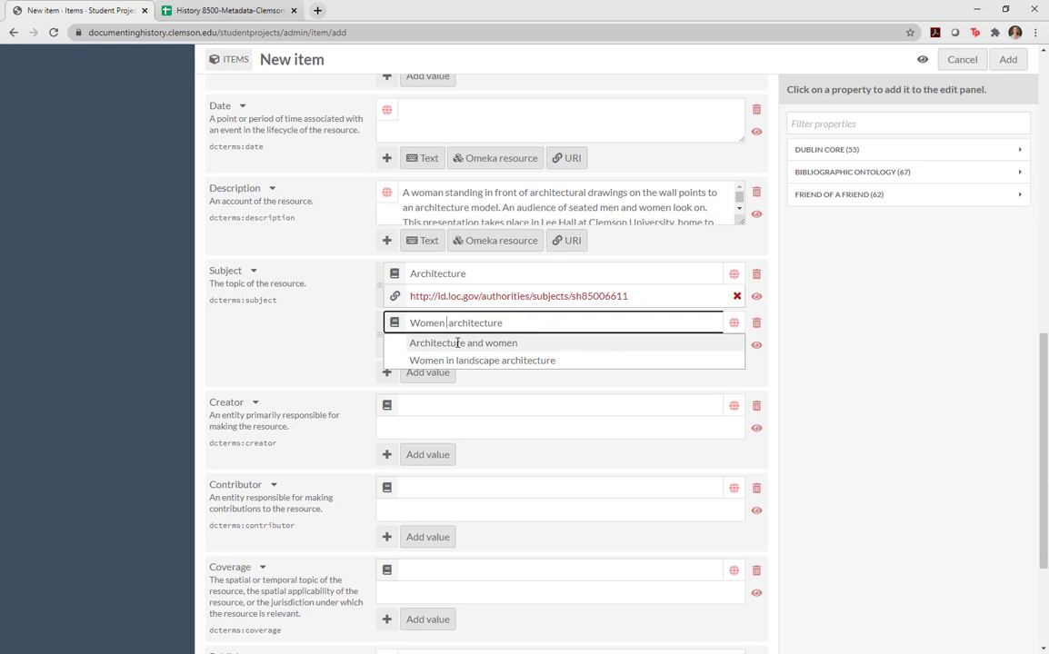
pyautogui.click(436, 343)
# Add a third Subject value with the Library of Congress heading Architectural models.
pyautogui.click(432, 373)
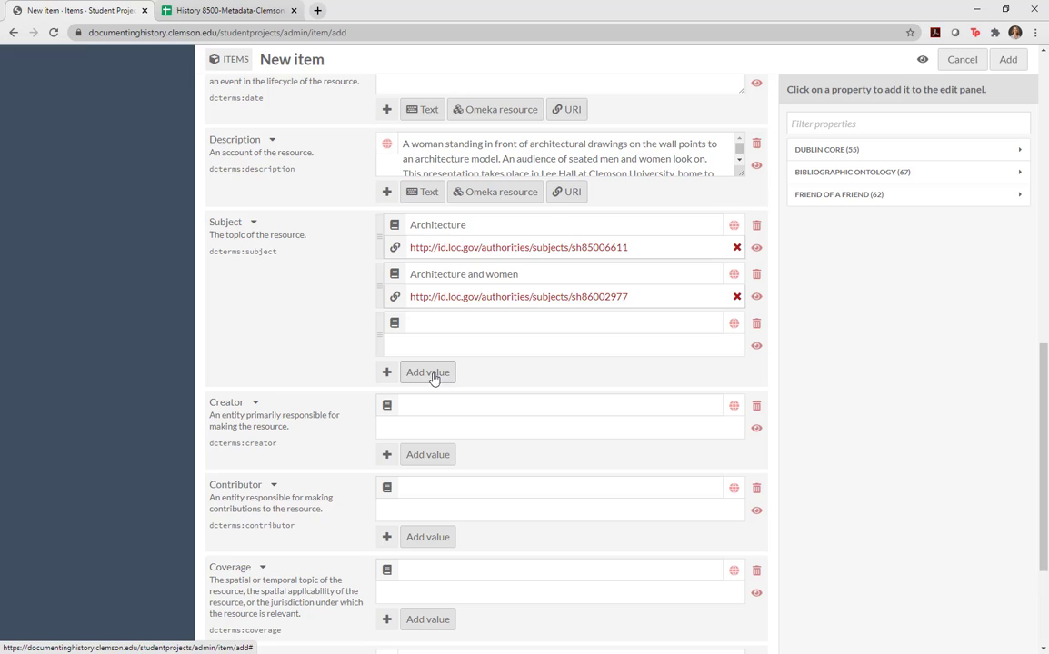
pyautogui.click(454, 322)
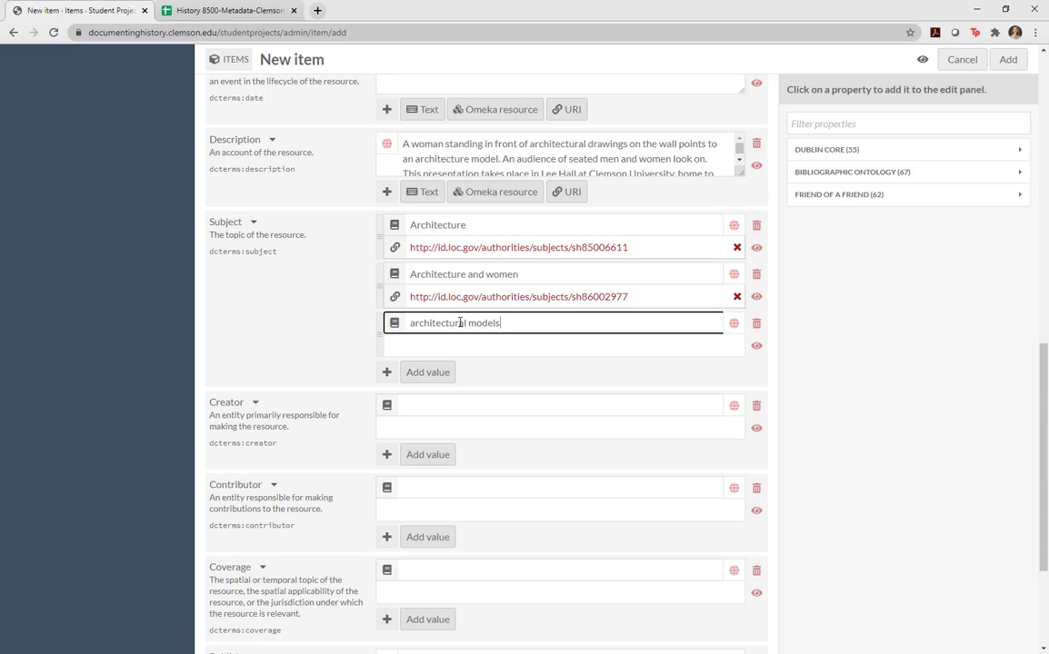
pyautogui.click(461, 342)
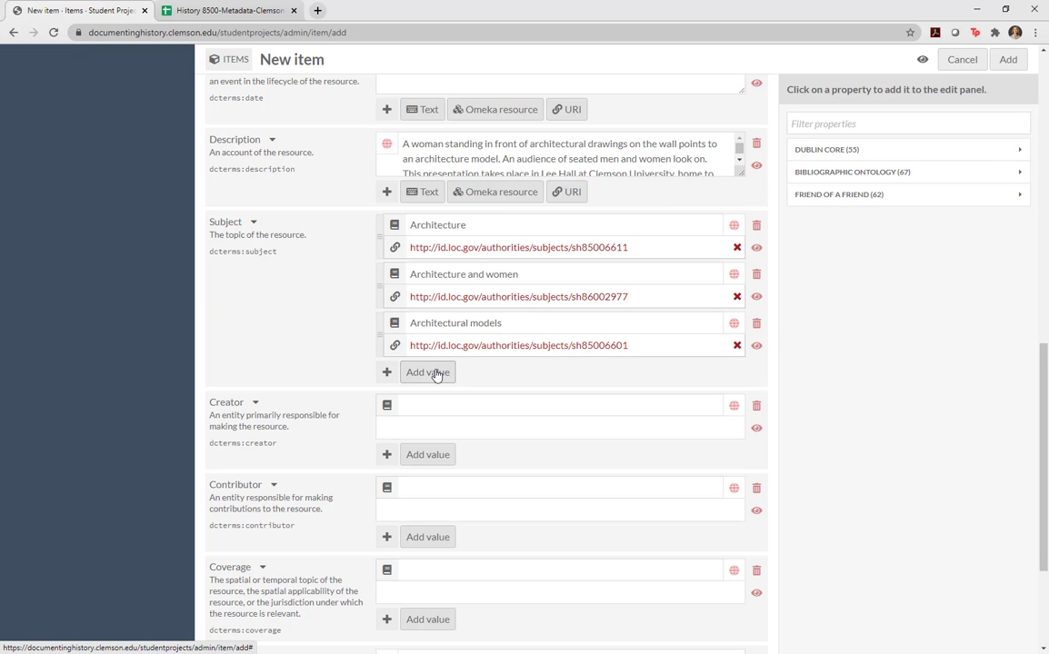
# Check the spreadsheet's remaining Subject entry for the image and add Lee Hall (Clemson, S.C.) as a fourth Subject value.
pyautogui.click(436, 374)
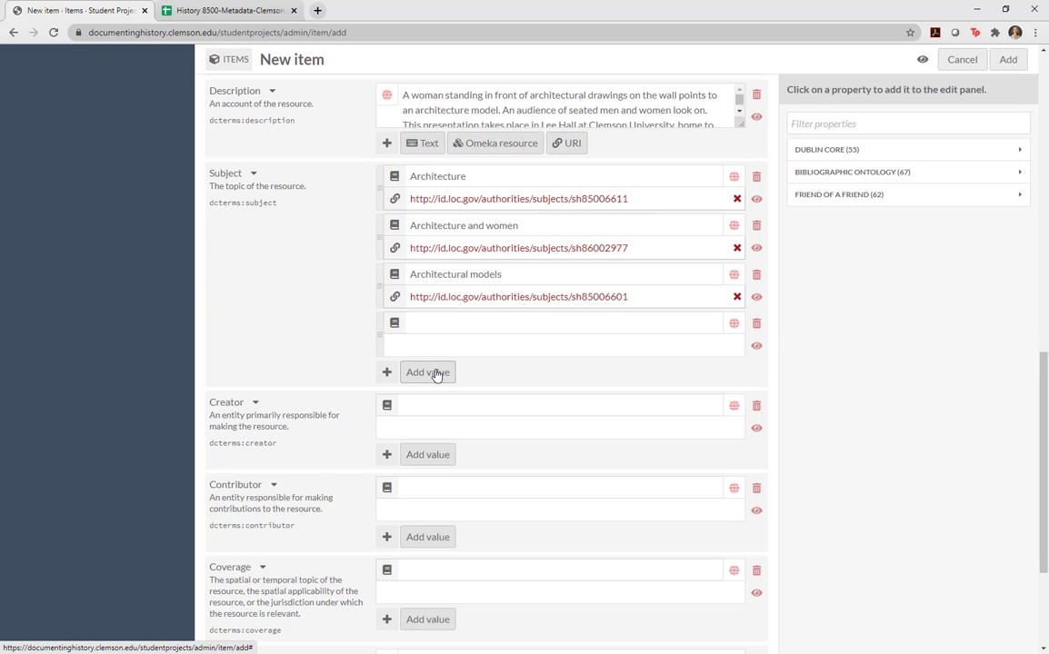
pyautogui.click(211, 11)
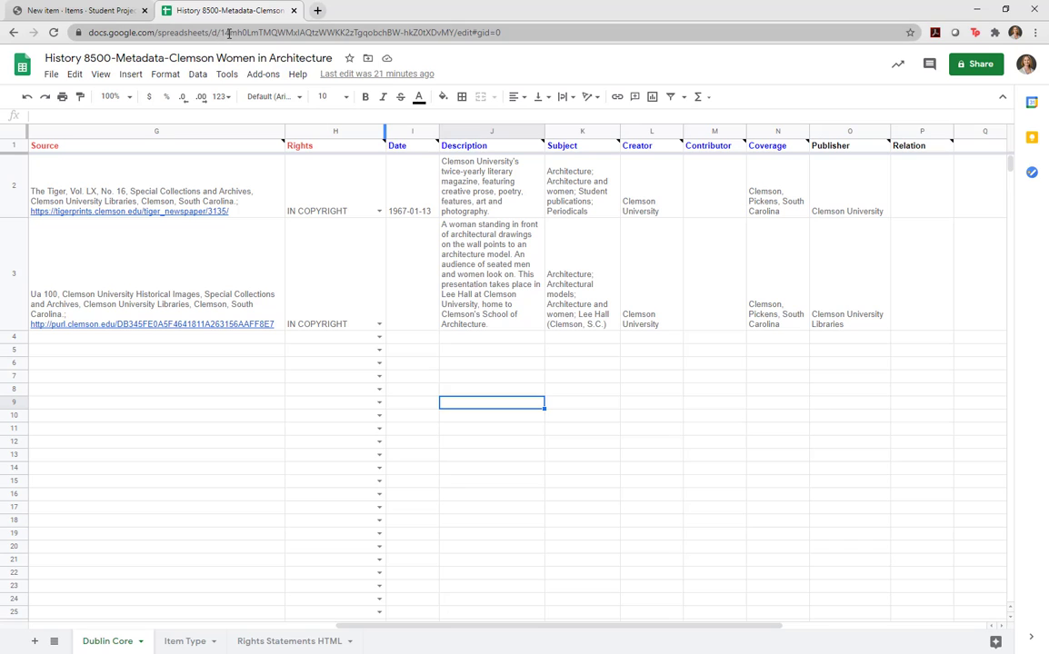
pyautogui.click(104, 12)
pyautogui.click(472, 325)
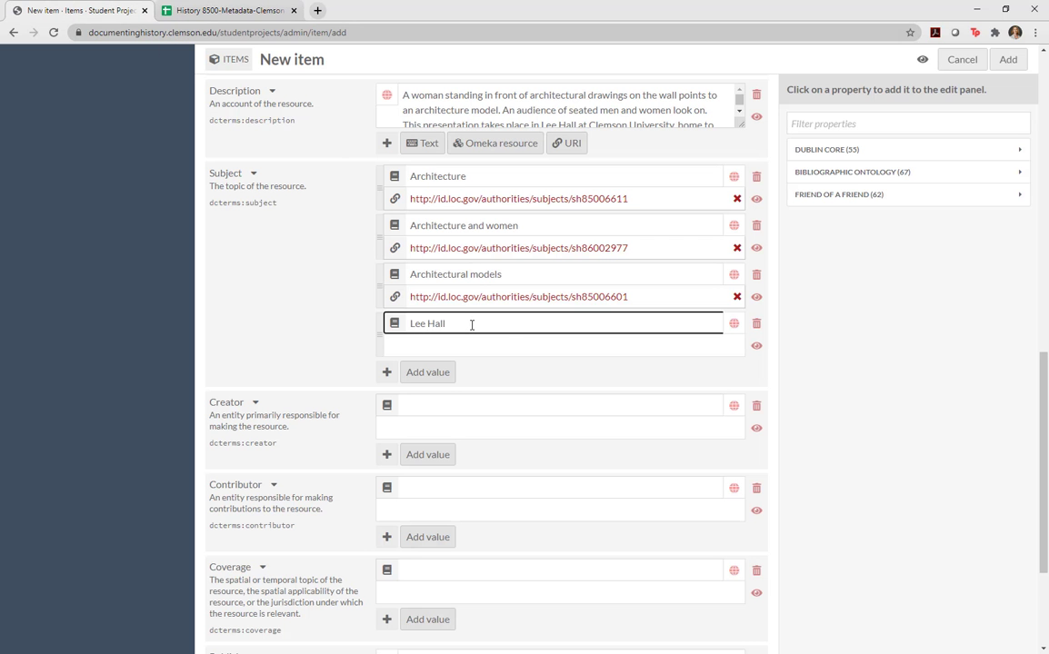
pyautogui.write('Lee Hall')
pyautogui.click(468, 343)
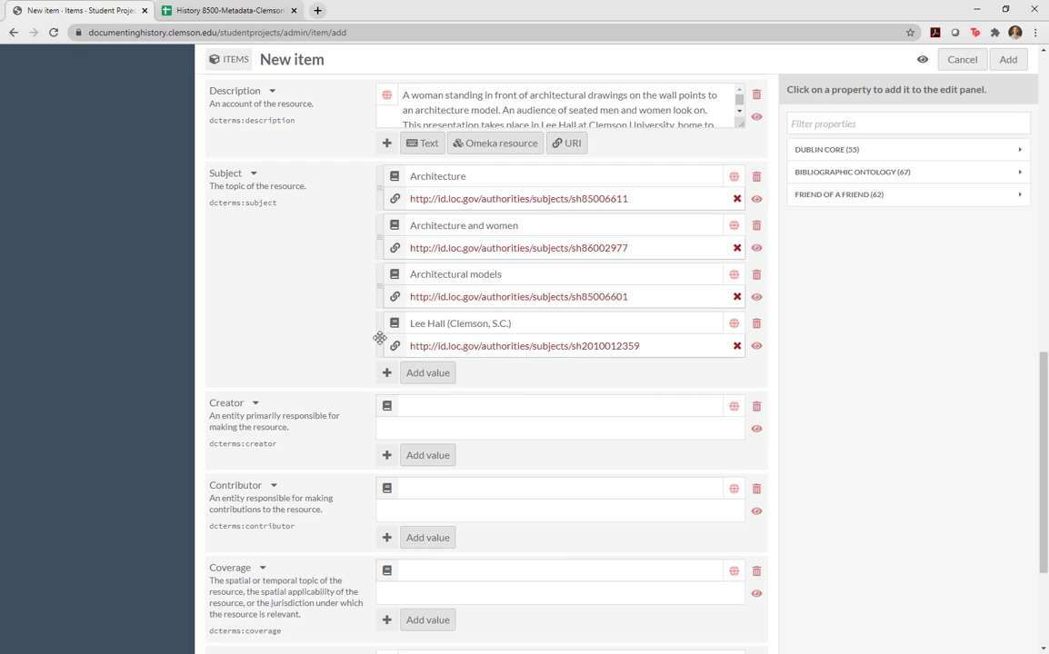
# Move the Lee Hall heading above Architectural models in the Subject values, and restore the original order.
pyautogui.moveTo(381, 339); pyautogui.dragTo(379, 281)
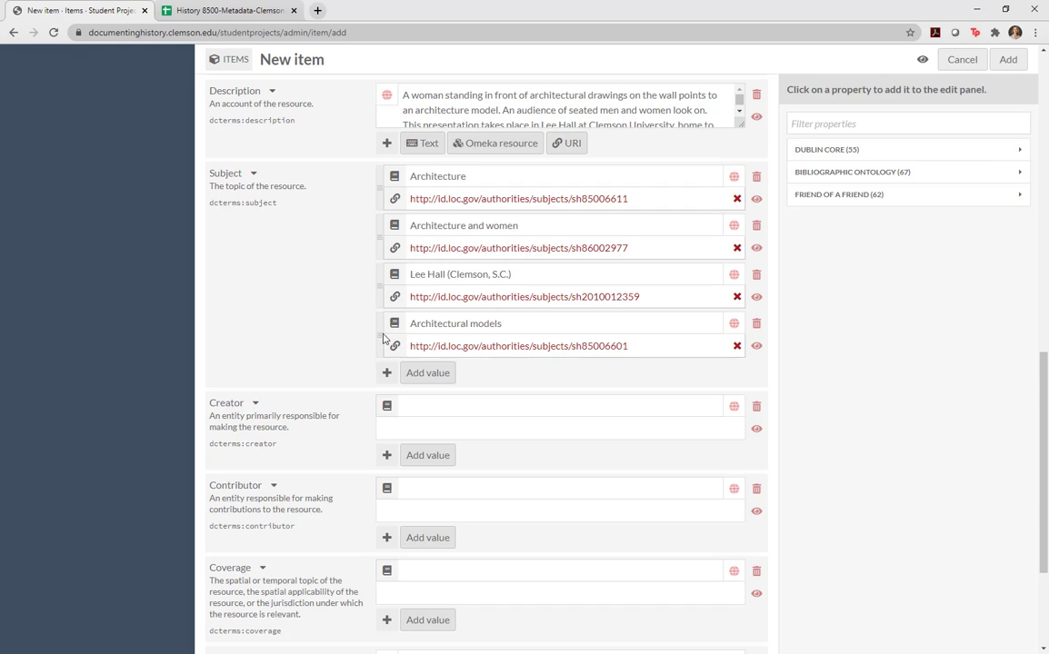
pyautogui.moveTo(382, 332); pyautogui.dragTo(380, 285)
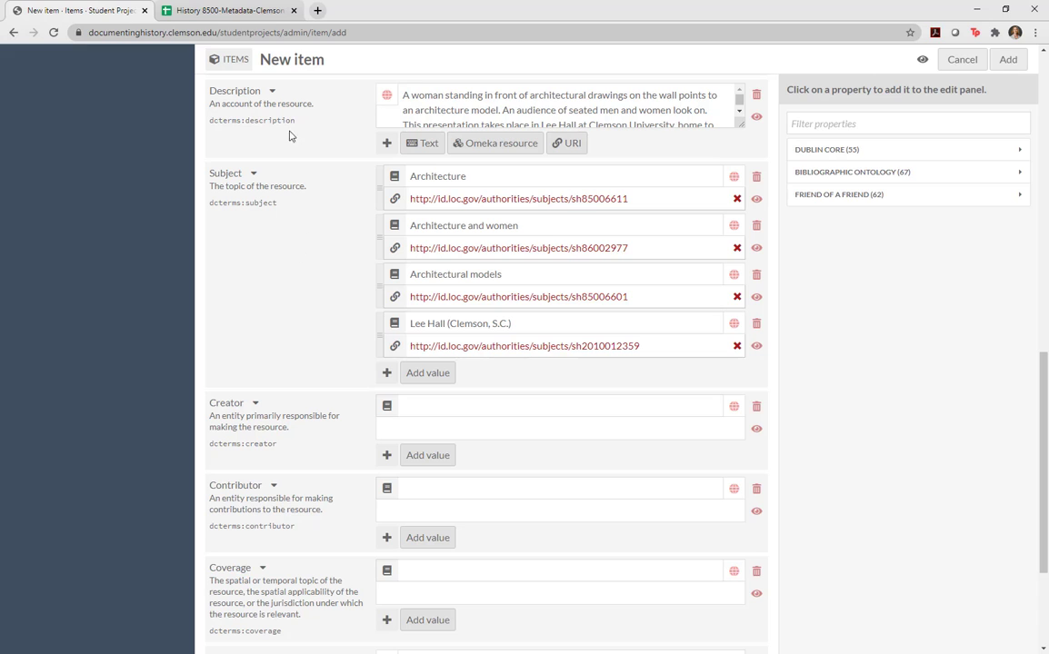
# Copy Clemson University from spreadsheet cell L3 into the new item's Creator, keeping it as plain text without a suggested authority heading.
pyautogui.click(232, 11)
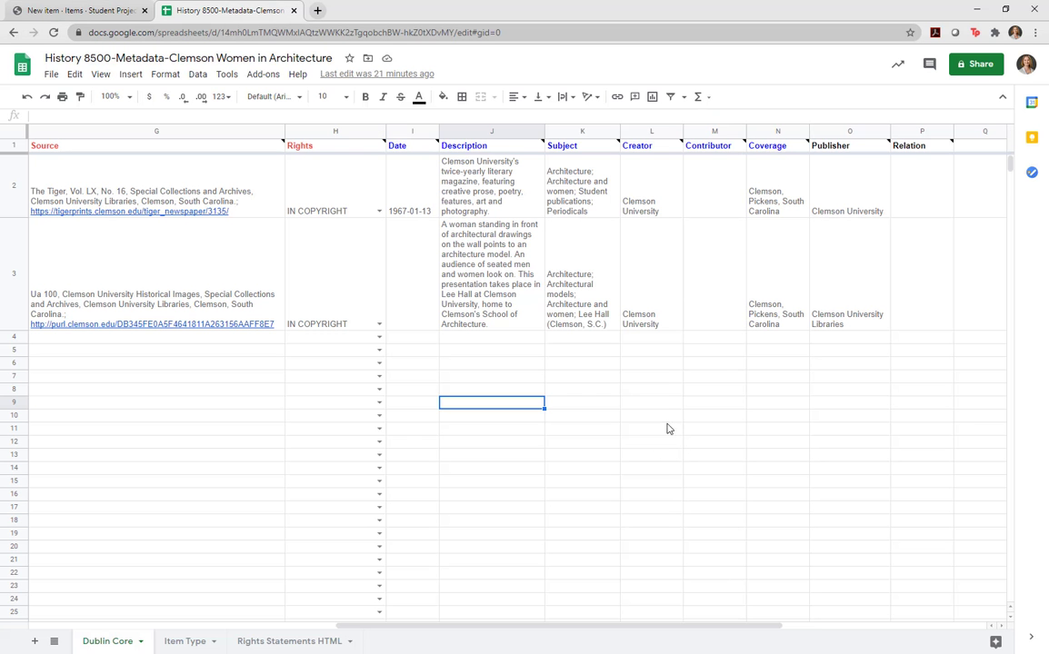
pyautogui.doubleClick(643, 302)
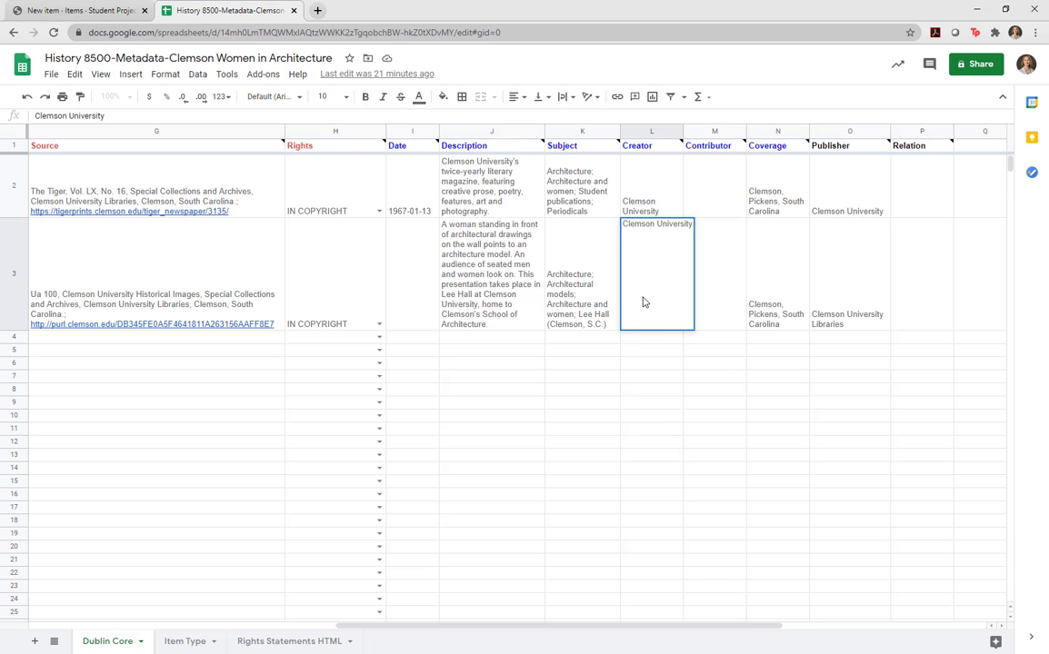
pyautogui.hotkey('ctrl', 'a')
pyautogui.hotkey('ctrl', 'c')
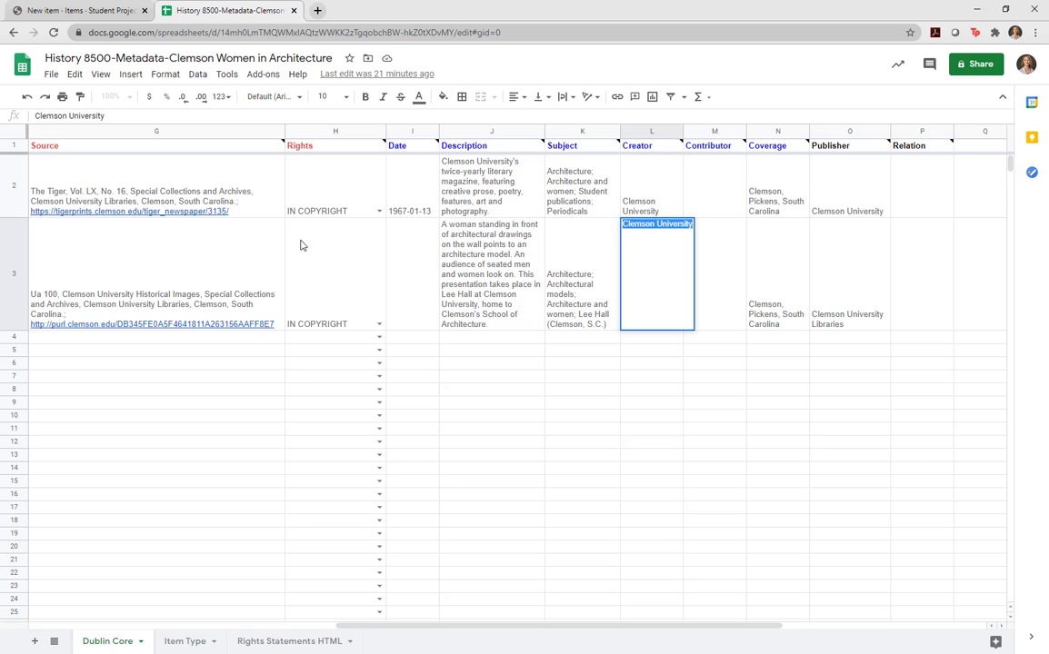
pyautogui.click(81, 11)
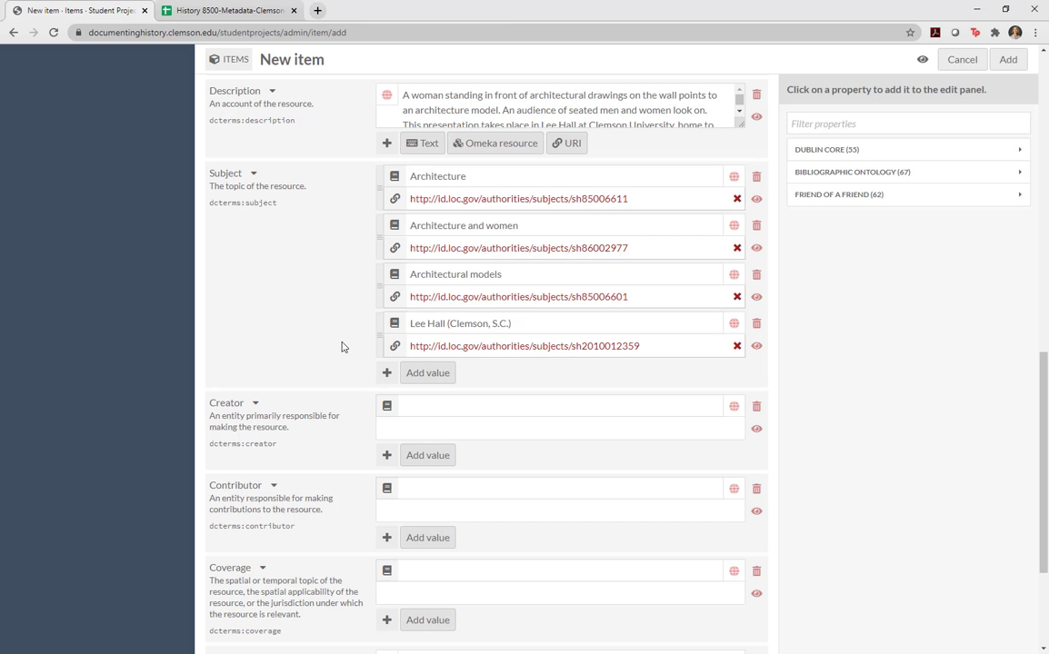
pyautogui.click(445, 405)
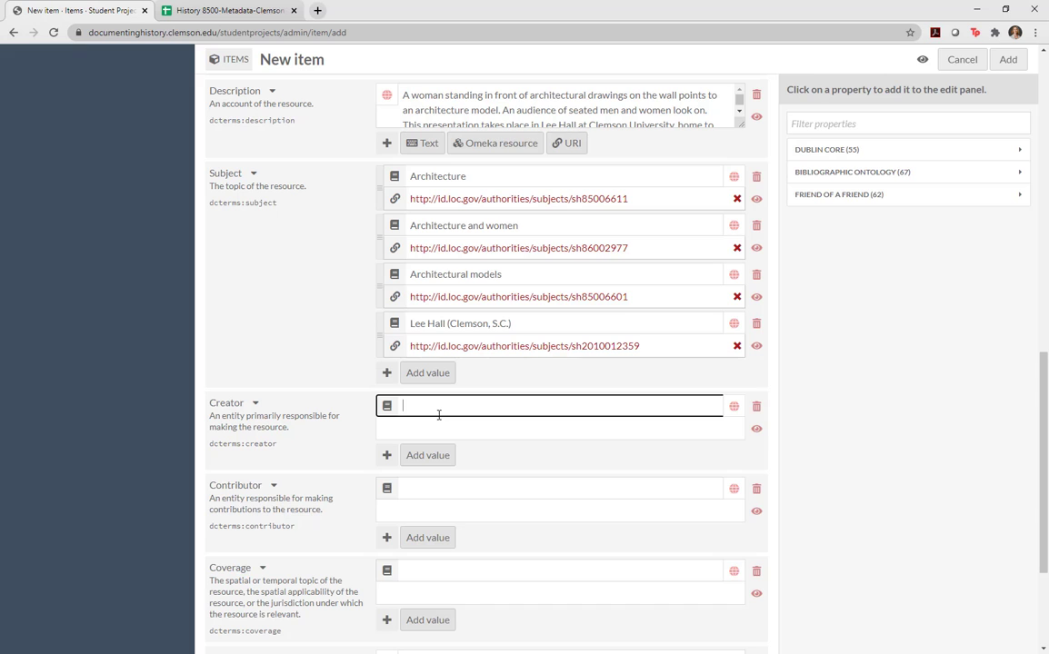
pyautogui.hotkey('ctrl', 'v')
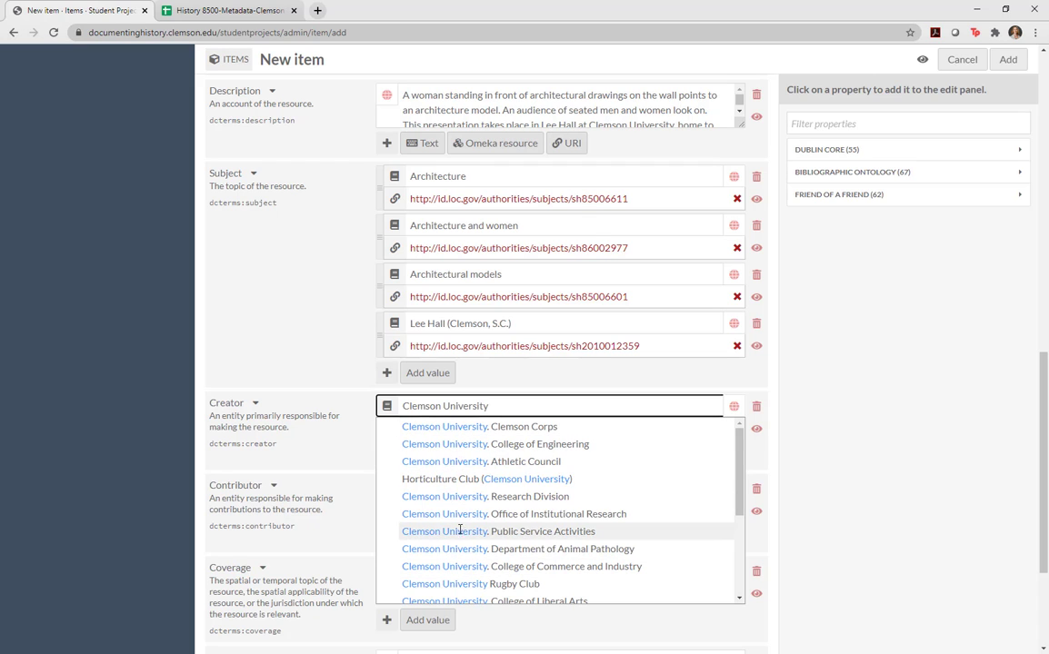
pyautogui.scroll(-4, 455, 520)
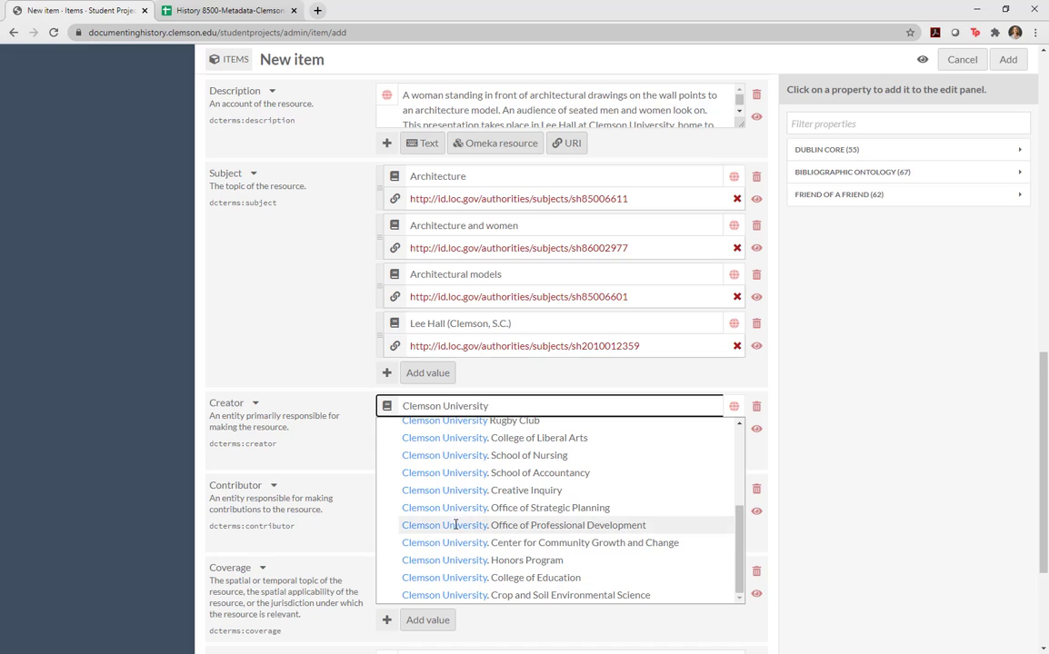
pyautogui.scroll(-1, 449, 518)
pyautogui.scroll(4, 443, 480)
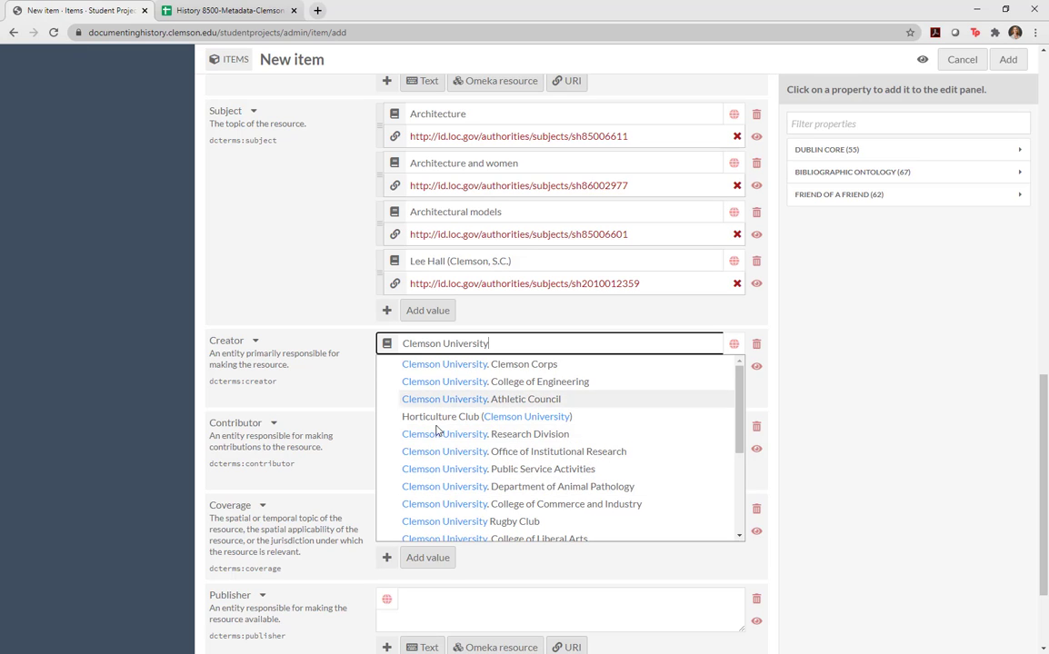
pyautogui.click(312, 350)
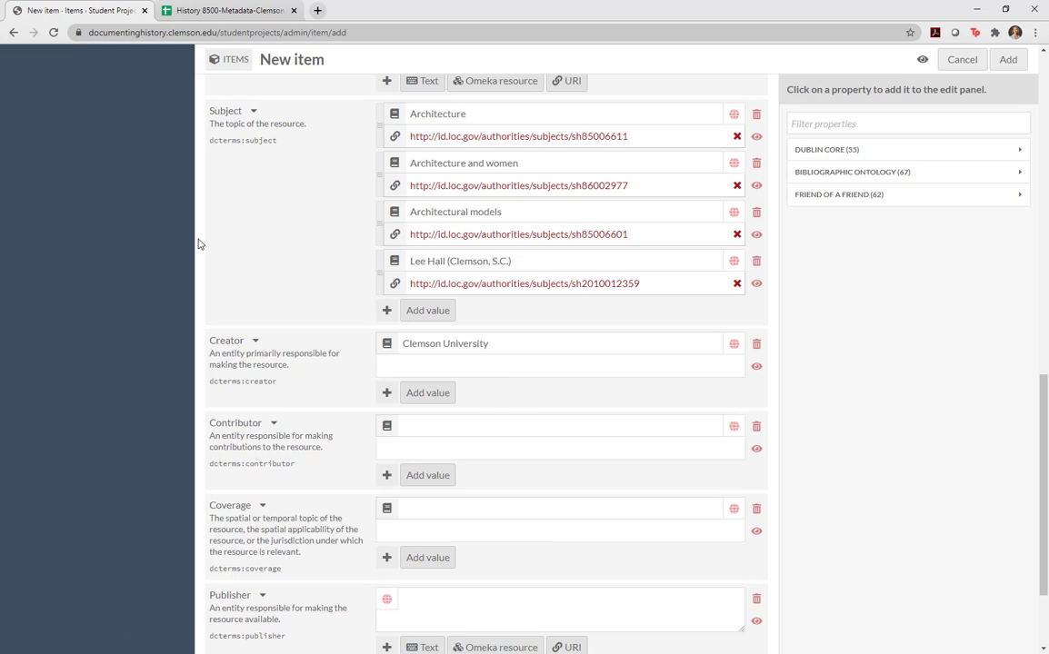
# Copy Clemson University Libraries from spreadsheet cell O3 into the new item's Publisher.
pyautogui.click(192, 10)
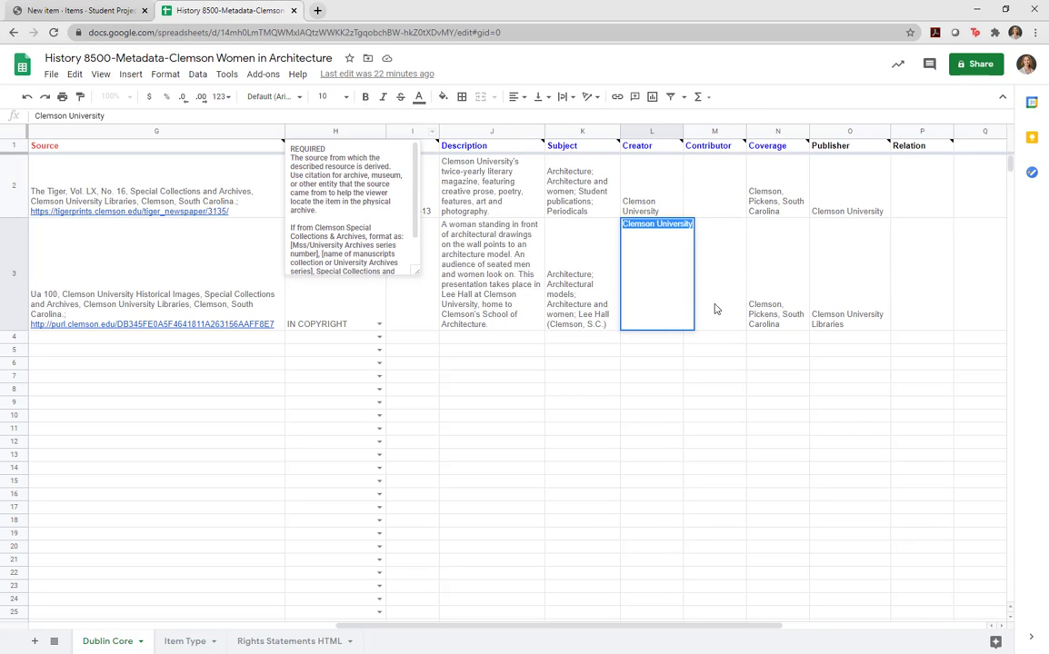
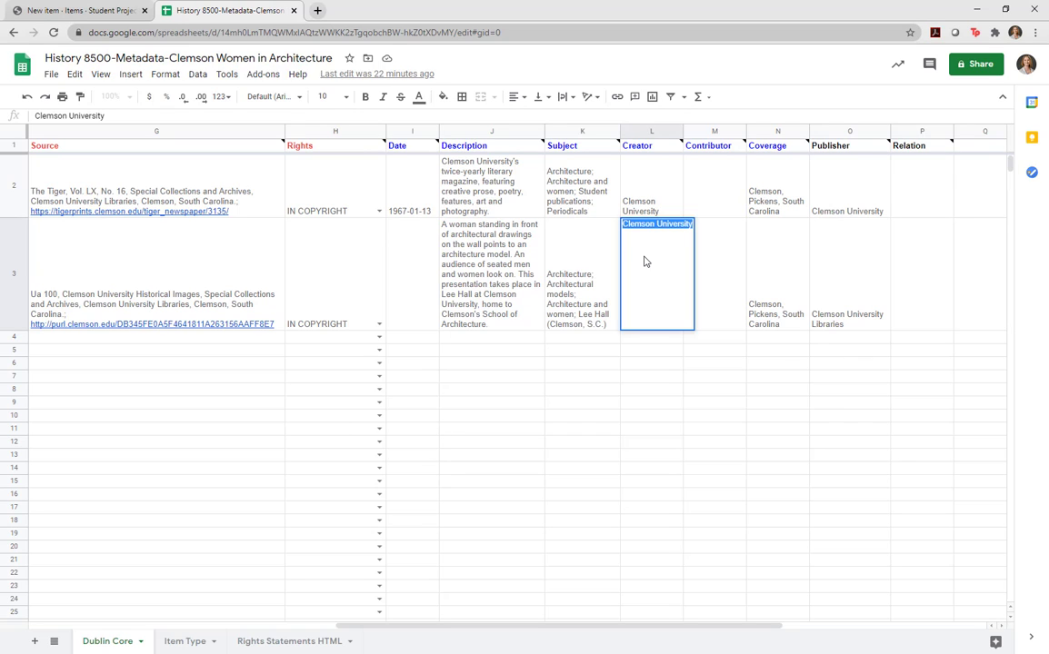
pyautogui.click(858, 322)
pyautogui.doubleClick(858, 321)
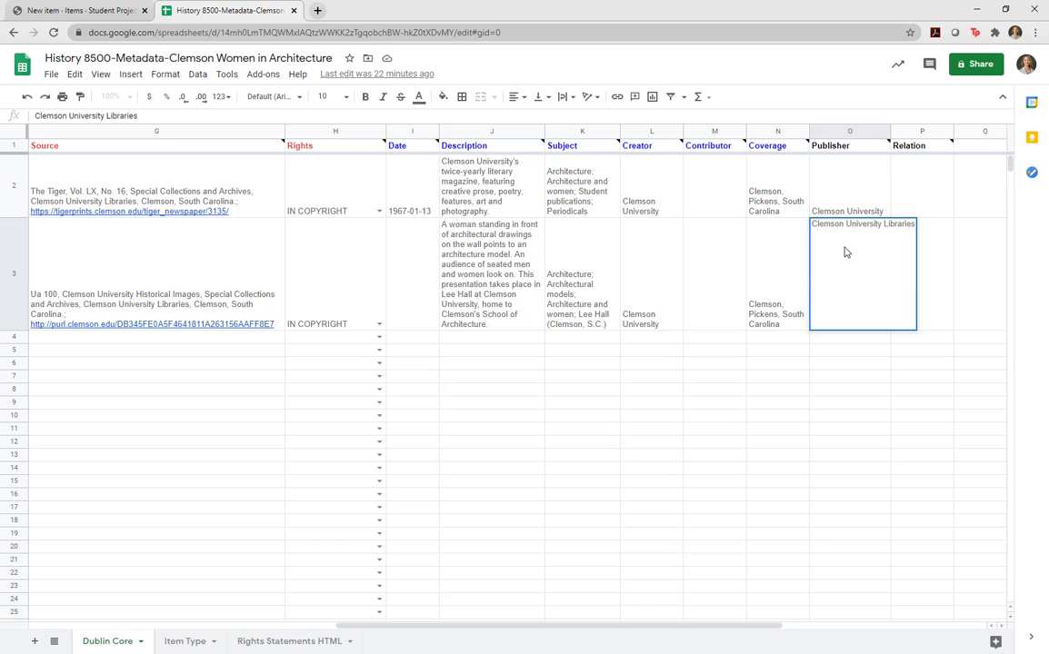
pyautogui.hotkey('ctrl', 'a')
pyautogui.hotkey('ctrl', 'c')
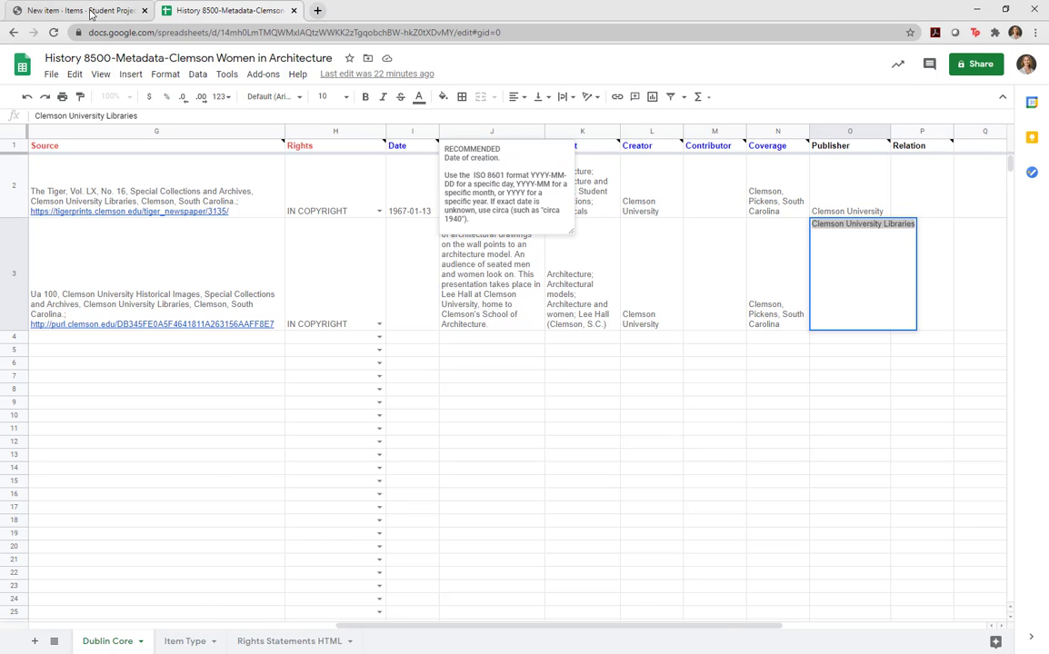
pyautogui.click(90, 10)
pyautogui.scroll(-3, 293, 422)
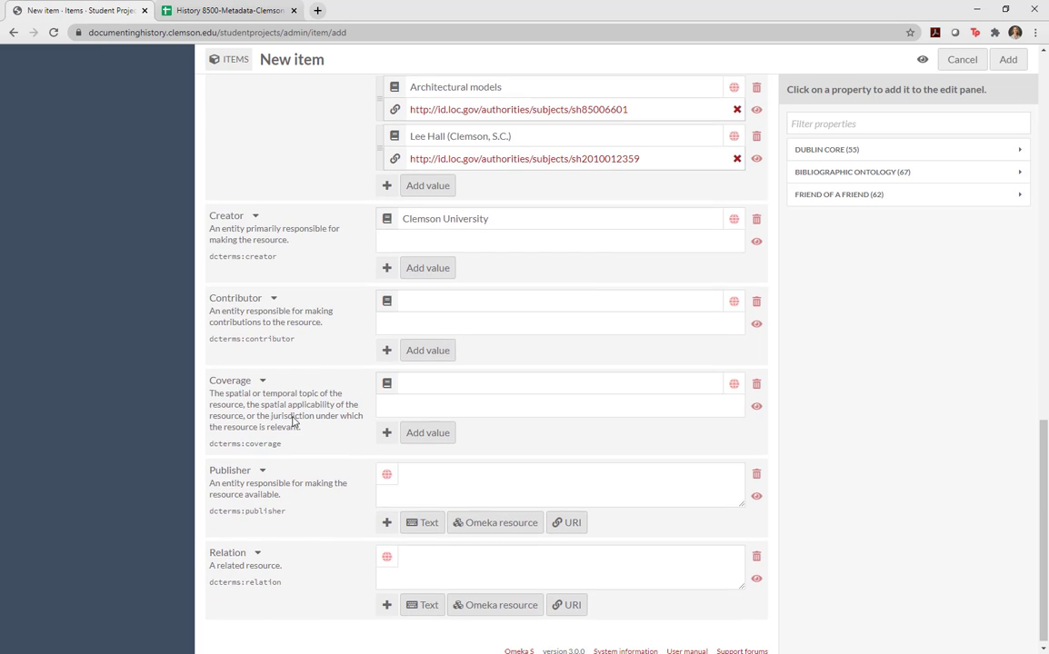
pyautogui.click(451, 482)
pyautogui.hotkey('ctrl', 'v')
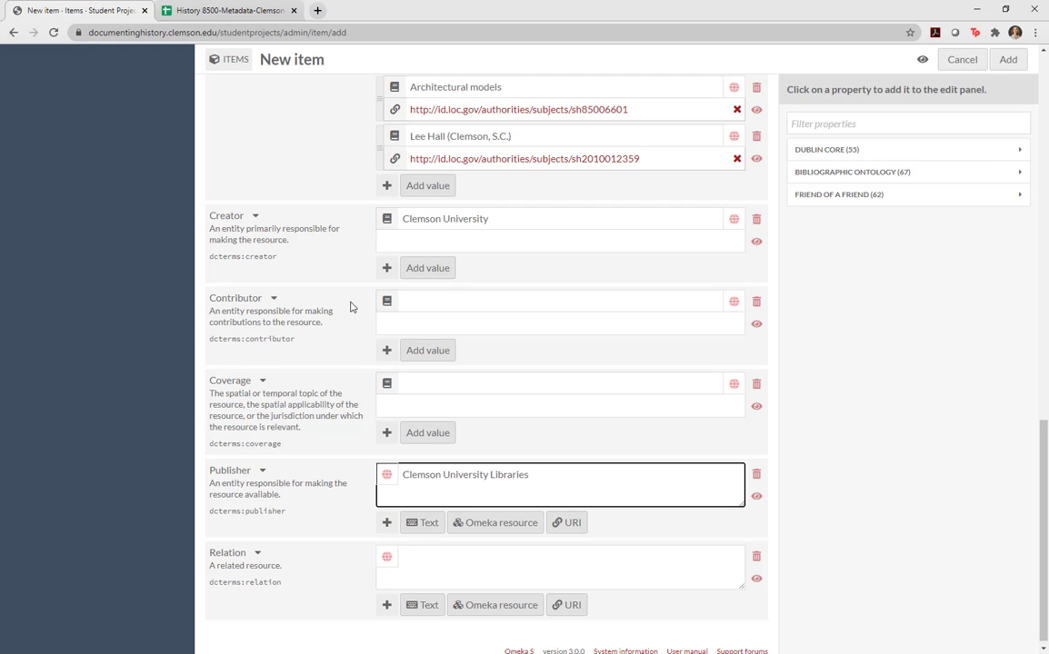
# Fill in the new item's Coverage with two GeoNames places, Clemson and Clemson University.
pyautogui.click(444, 382)
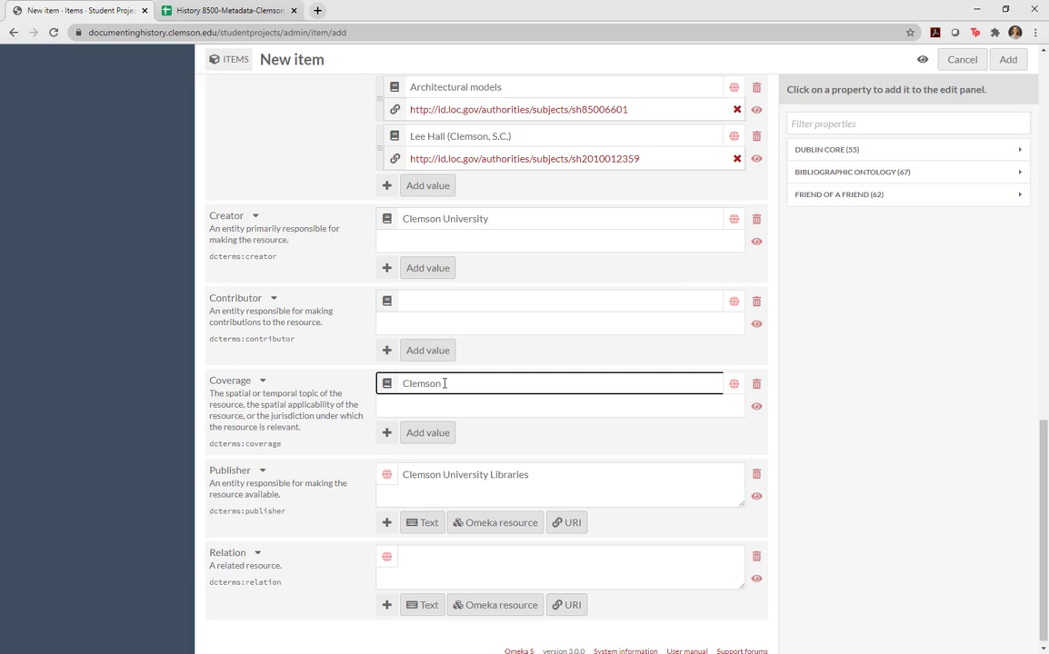
pyautogui.click(436, 401)
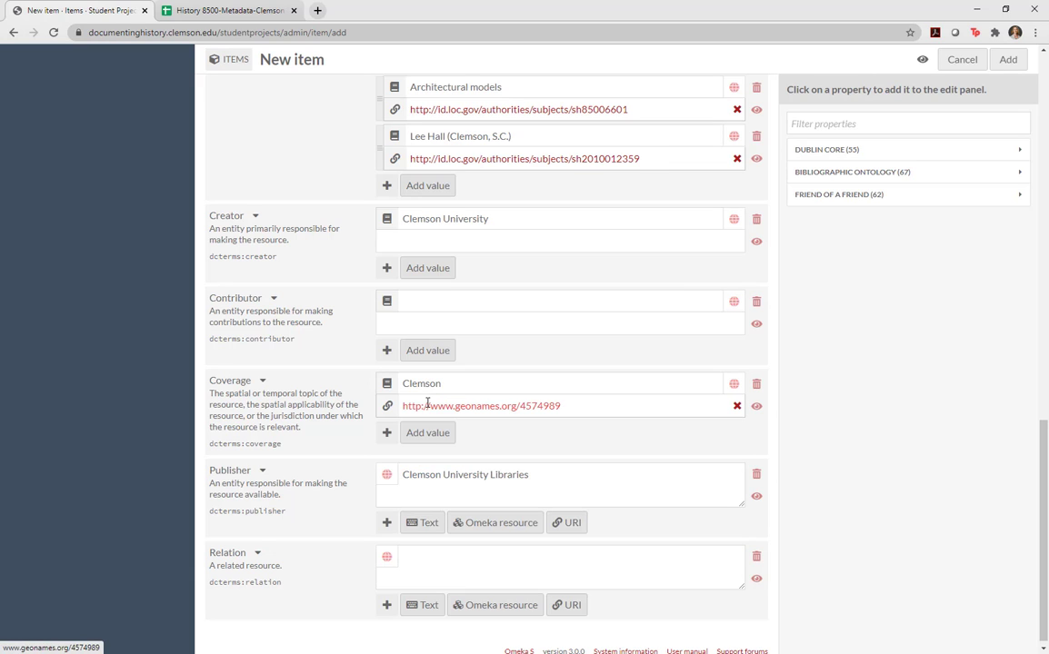
pyautogui.click(439, 433)
pyautogui.click(454, 382)
pyautogui.write('Clems')
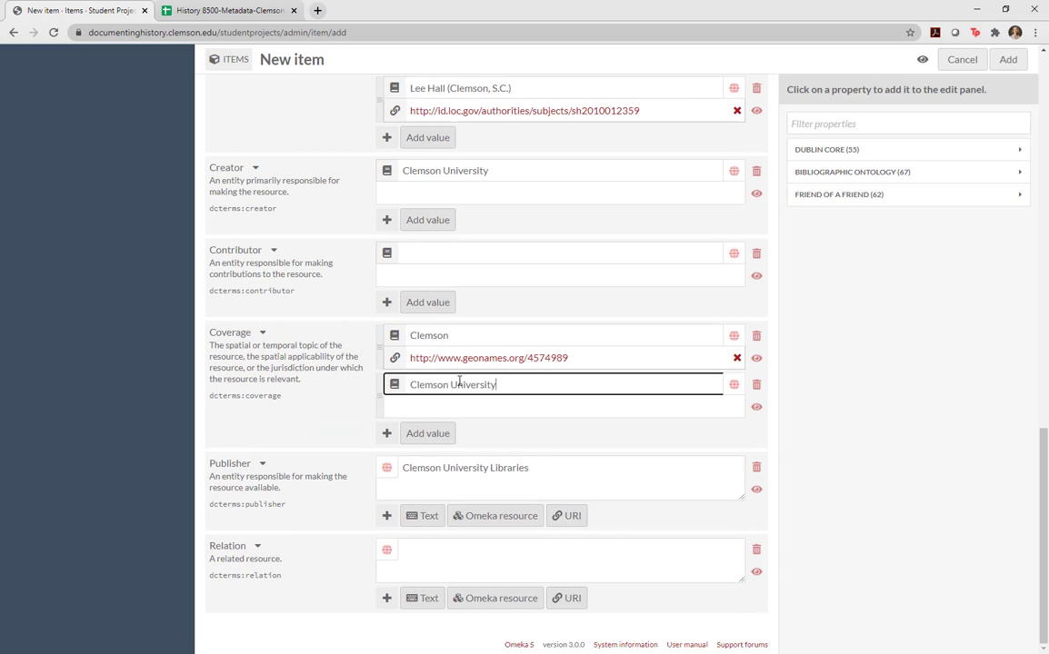
pyautogui.write('on University')
pyautogui.click(466, 402)
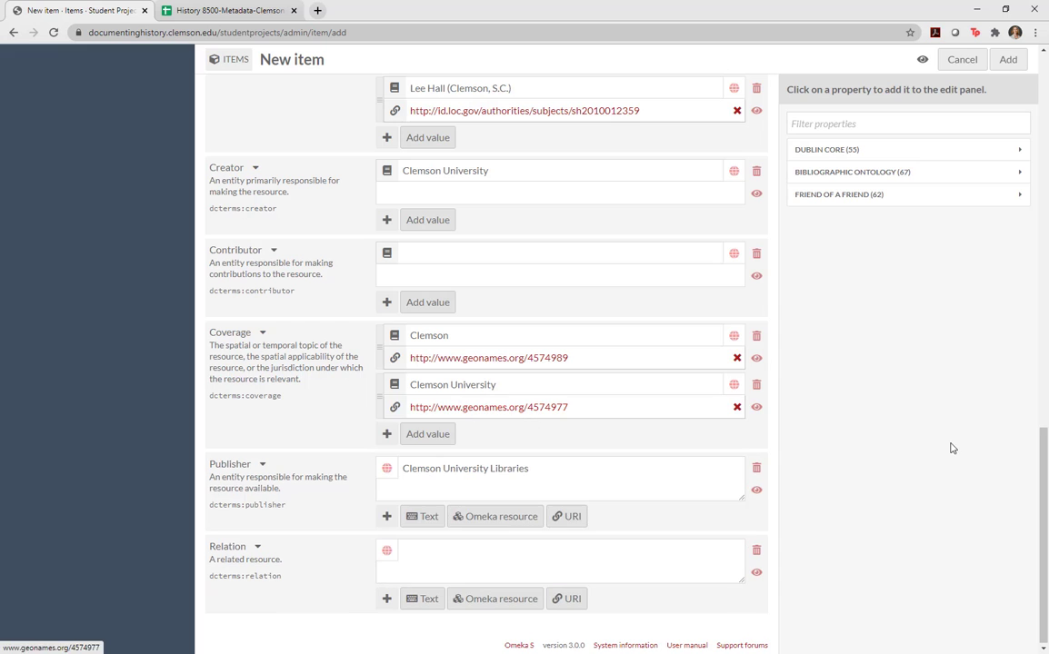
# Attach the image file ua100_001753.jpg to the new item as uploaded media.
pyautogui.scroll(15, 868, 471)
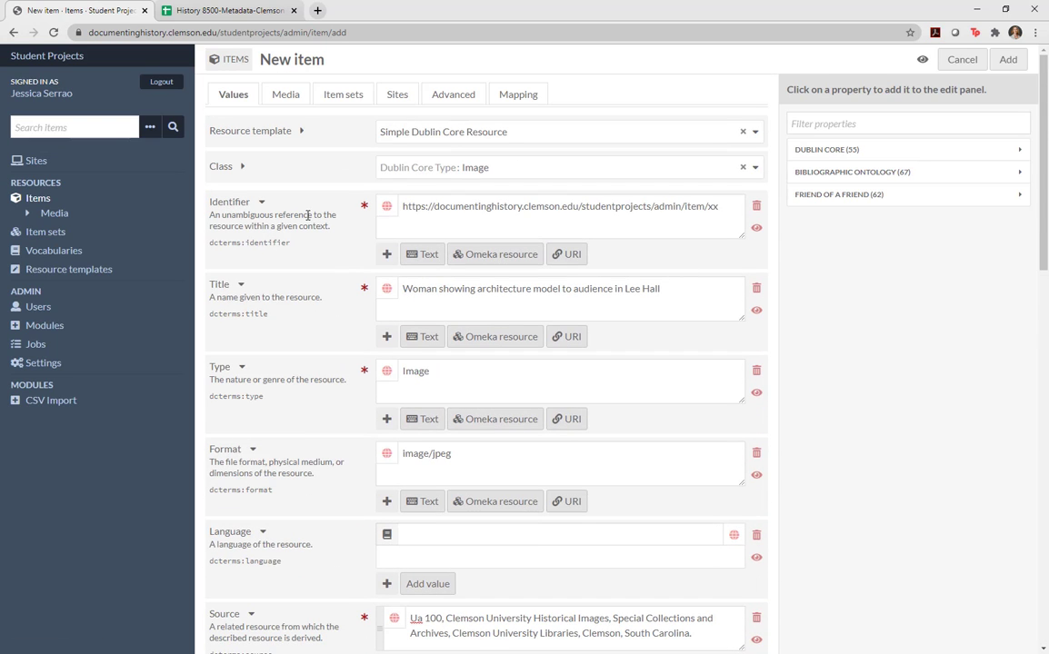
pyautogui.click(283, 97)
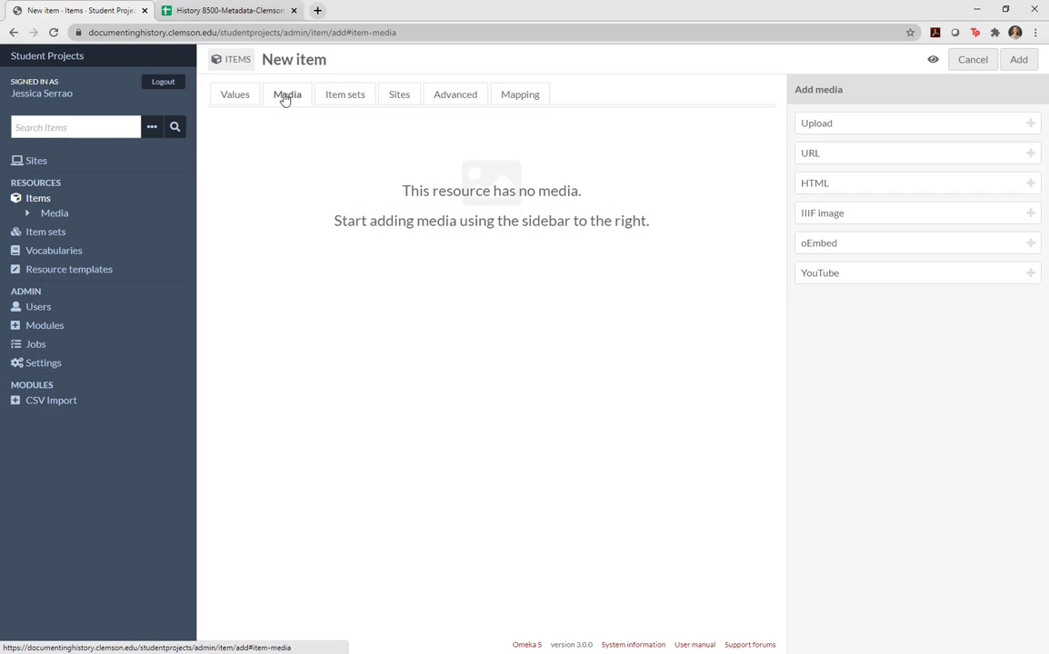
pyautogui.click(881, 126)
pyautogui.click(410, 180)
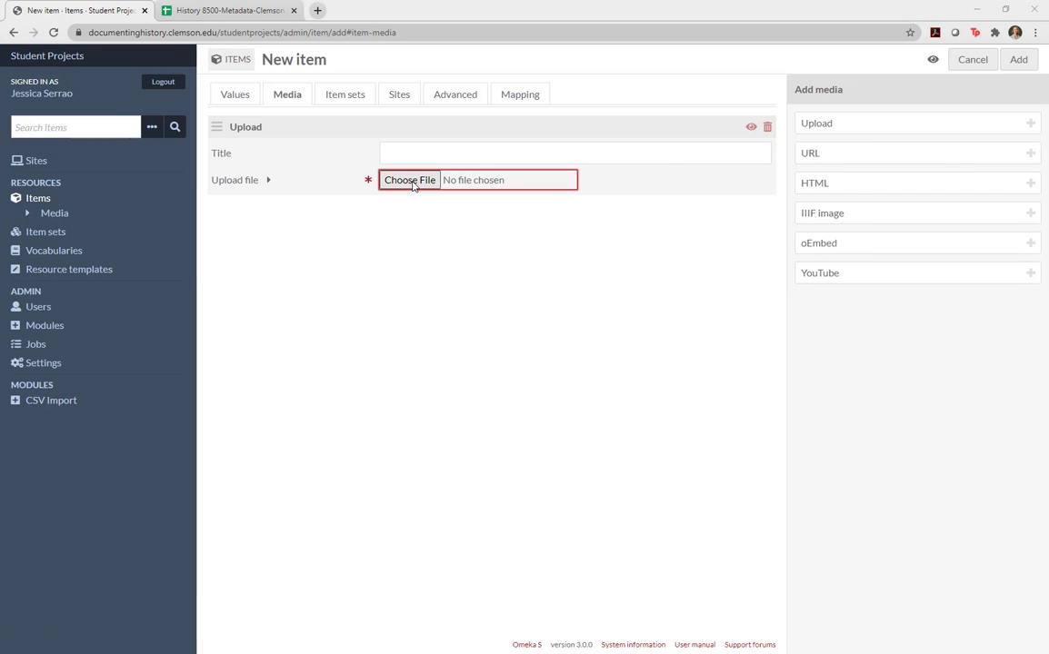
pyautogui.doubleClick(193, 107)
pyautogui.doubleClick(455, 242)
# Copy Woman showing architecture model to audience in Lee Hall from spreadsheet cell C3 into the uploaded media's Title.
pyautogui.click(226, 11)
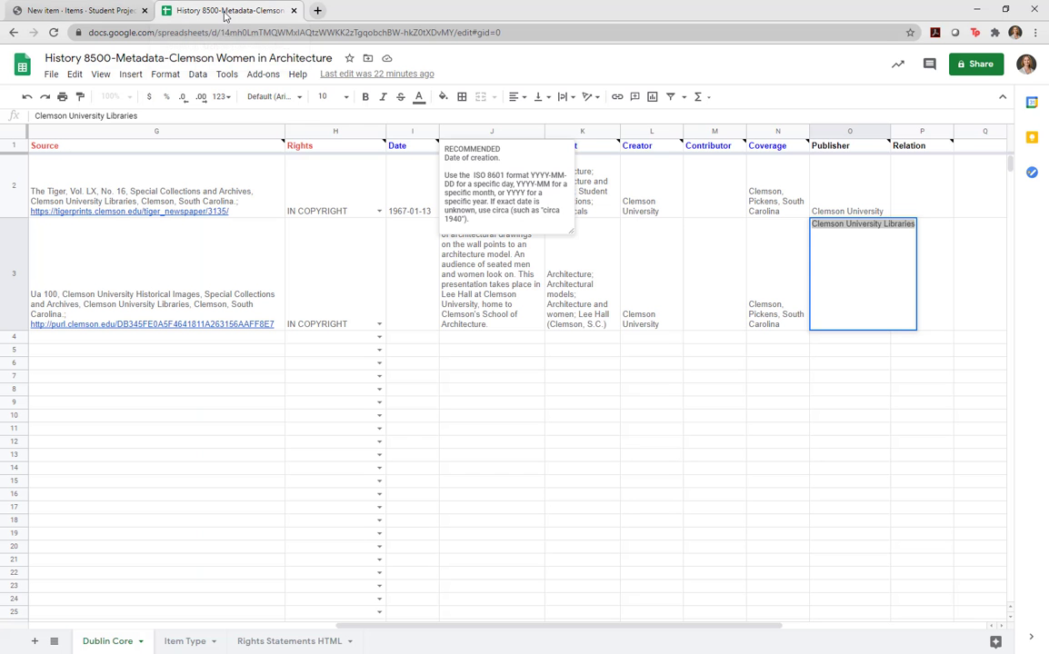
pyautogui.click(185, 277)
pyautogui.press('Left')
pyautogui.press('Left')
pyautogui.press('Left')
pyautogui.press('Left')
pyautogui.press('Left')
pyautogui.press('Left')
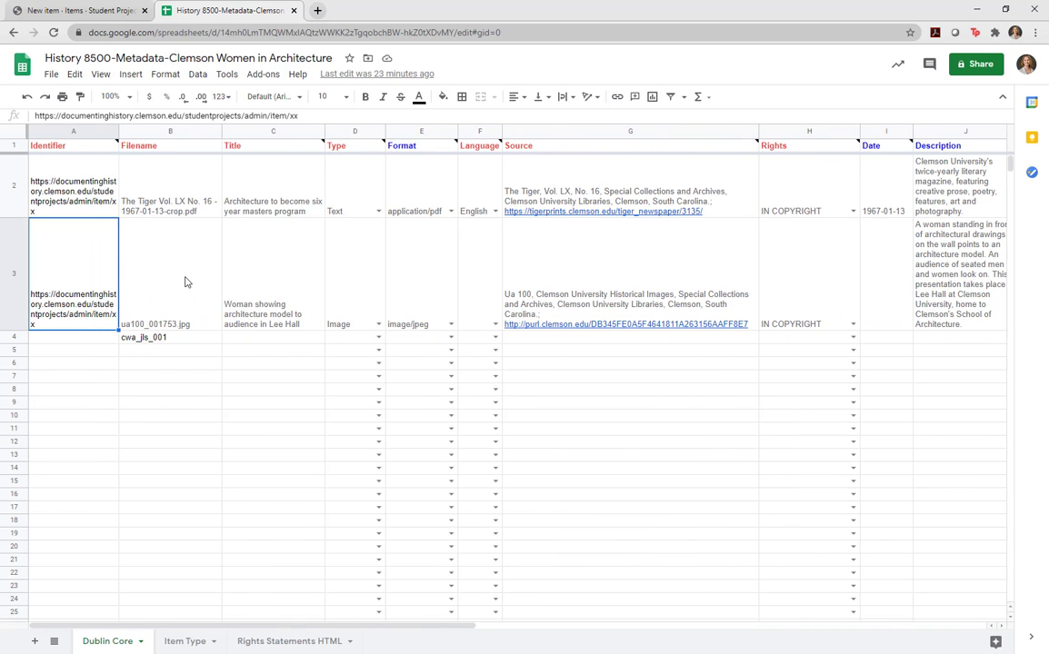
pyautogui.doubleClick(256, 310)
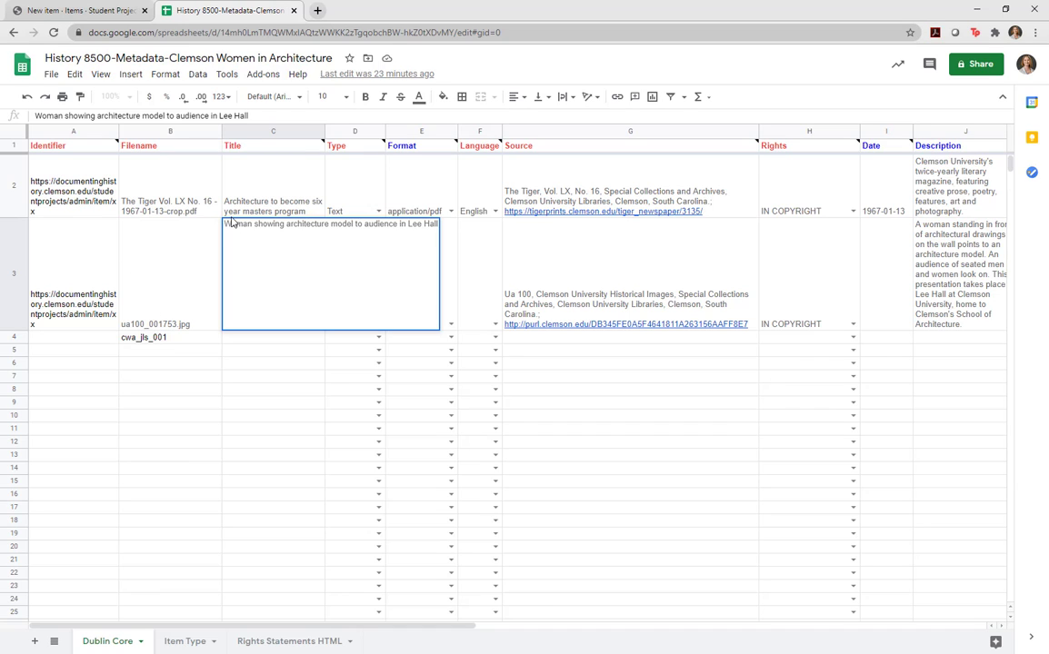
pyautogui.moveTo(227, 224); pyautogui.dragTo(437, 223)
pyautogui.hotkey('ctrl', 'c')
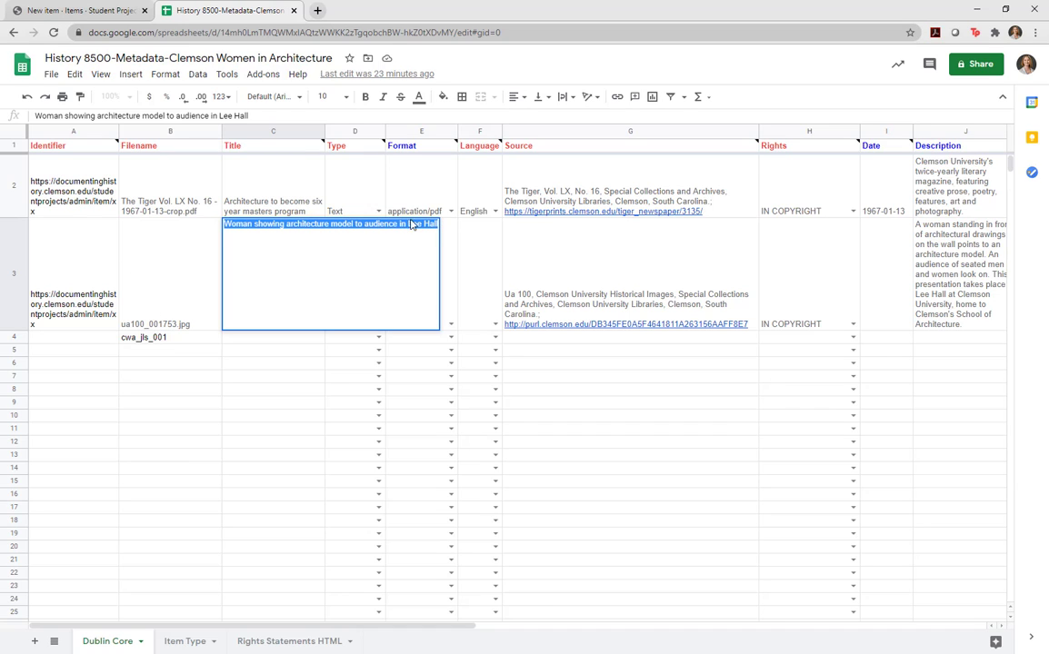
pyautogui.click(82, 10)
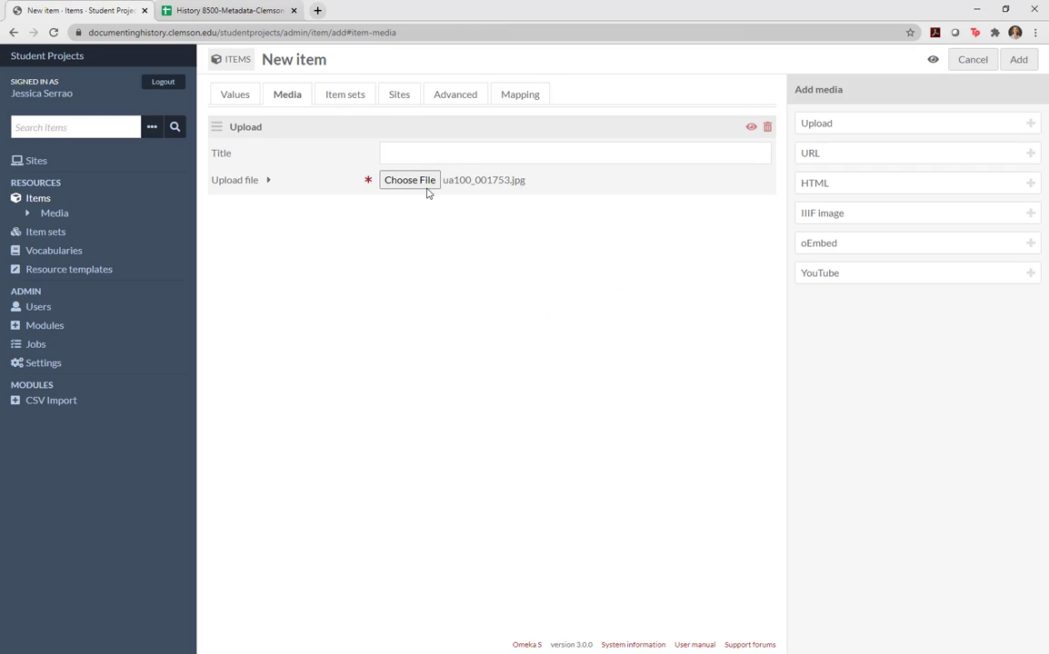
pyautogui.click(422, 155)
pyautogui.hotkey('ctrl', 'v')
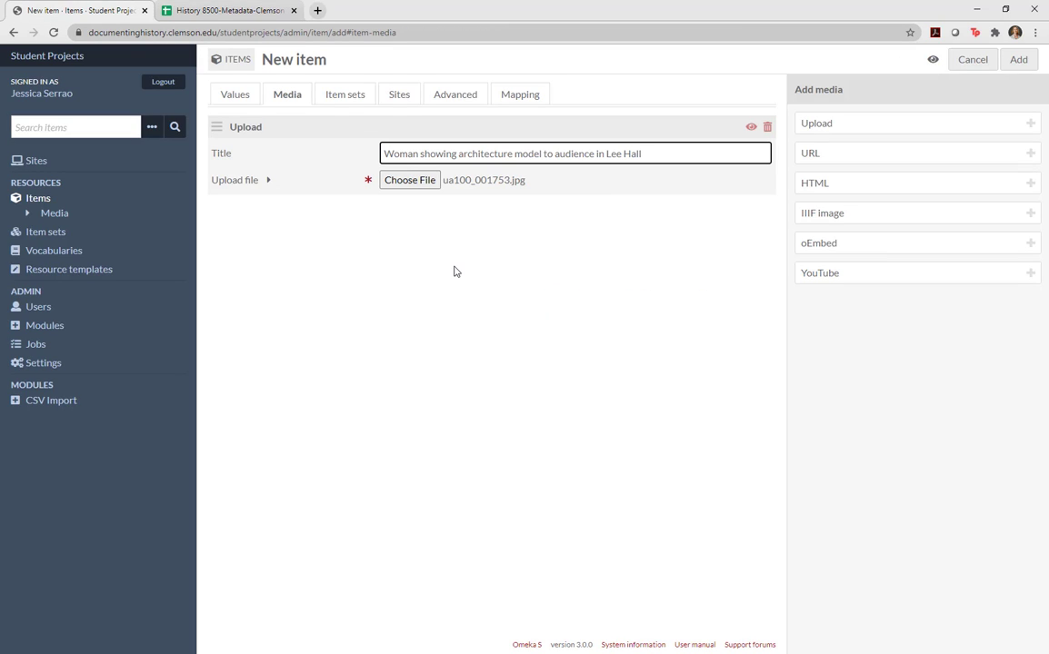
pyautogui.click(456, 236)
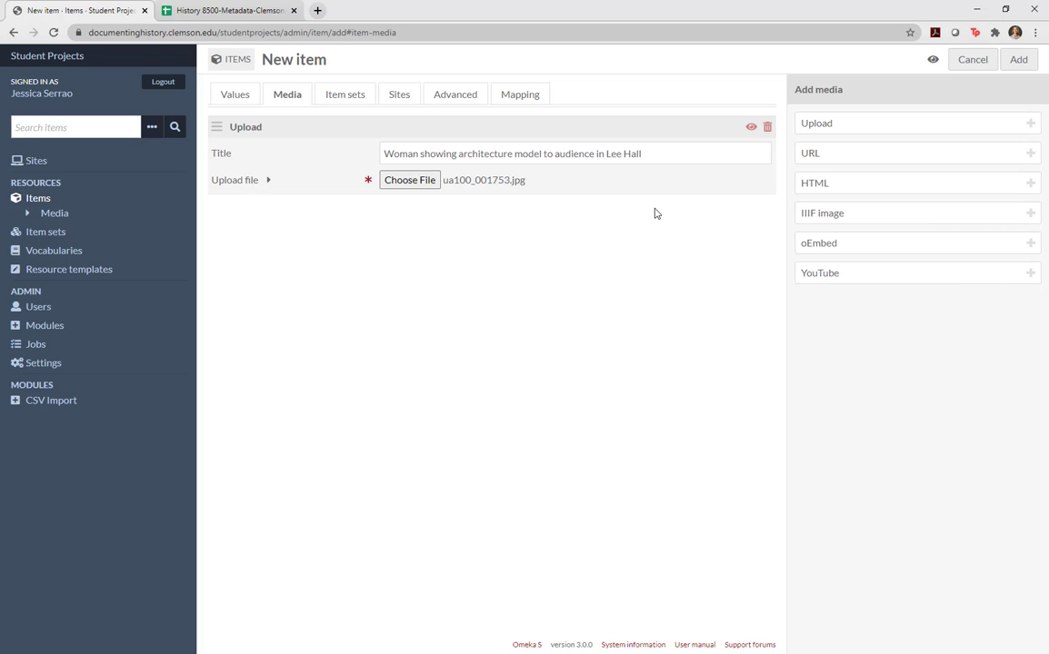
# Assign the new item to the Clemson Women in Architecture item set and save it.
pyautogui.click(359, 96)
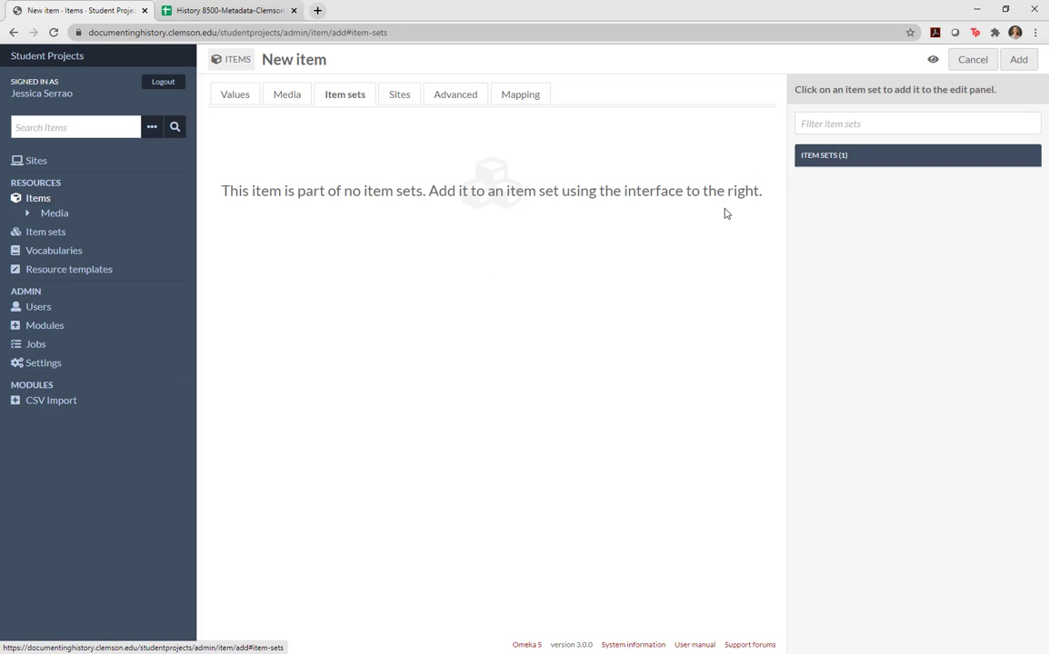
pyautogui.click(859, 124)
pyautogui.write('Clemson')
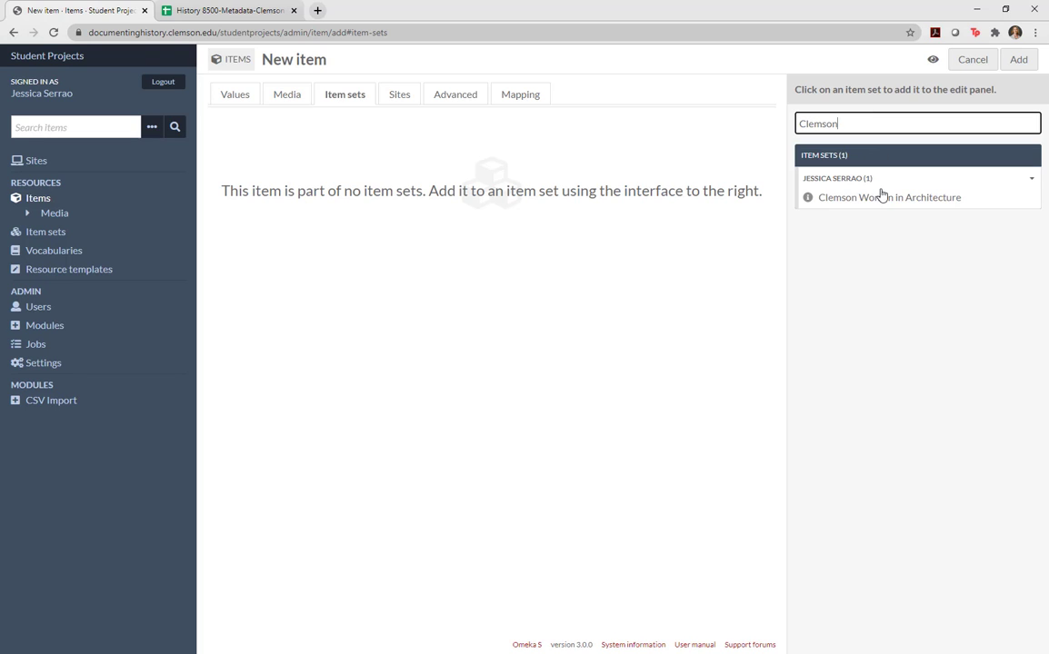
pyautogui.click(879, 196)
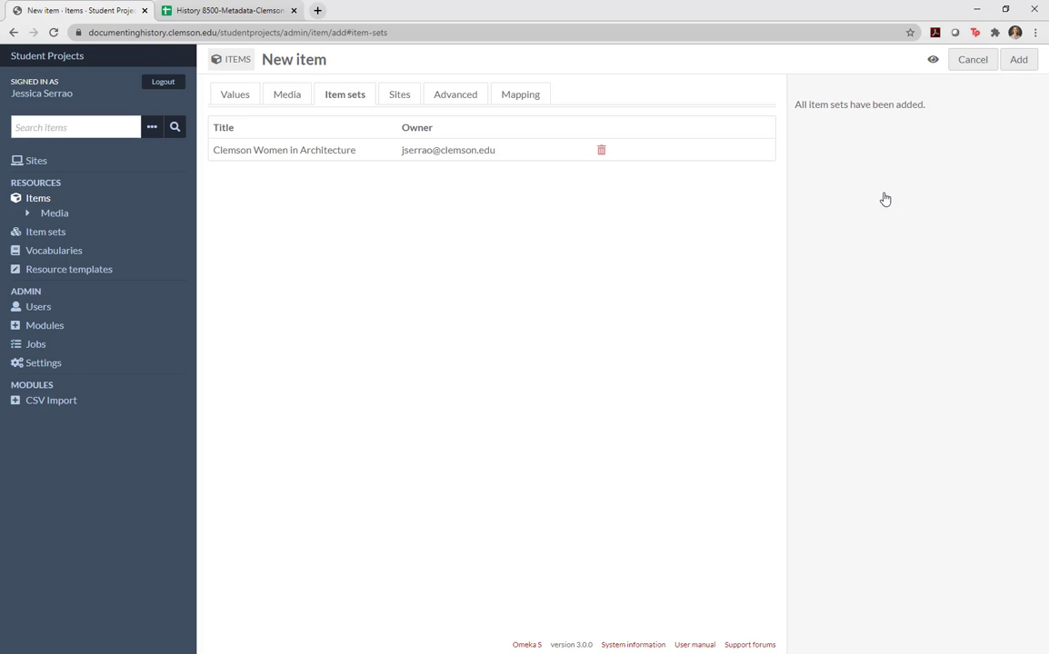
pyautogui.click(1020, 60)
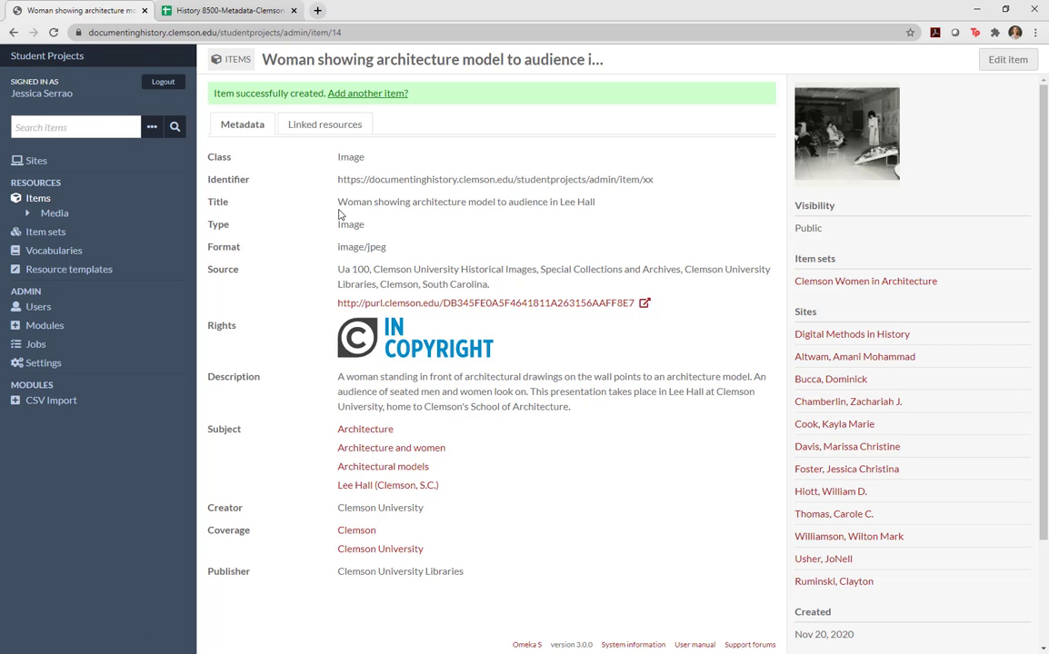
# Replace the xx ending of the Lee Hall photograph item's Identifier with its item number from the page address, 14, and save.
pyautogui.click(37, 199)
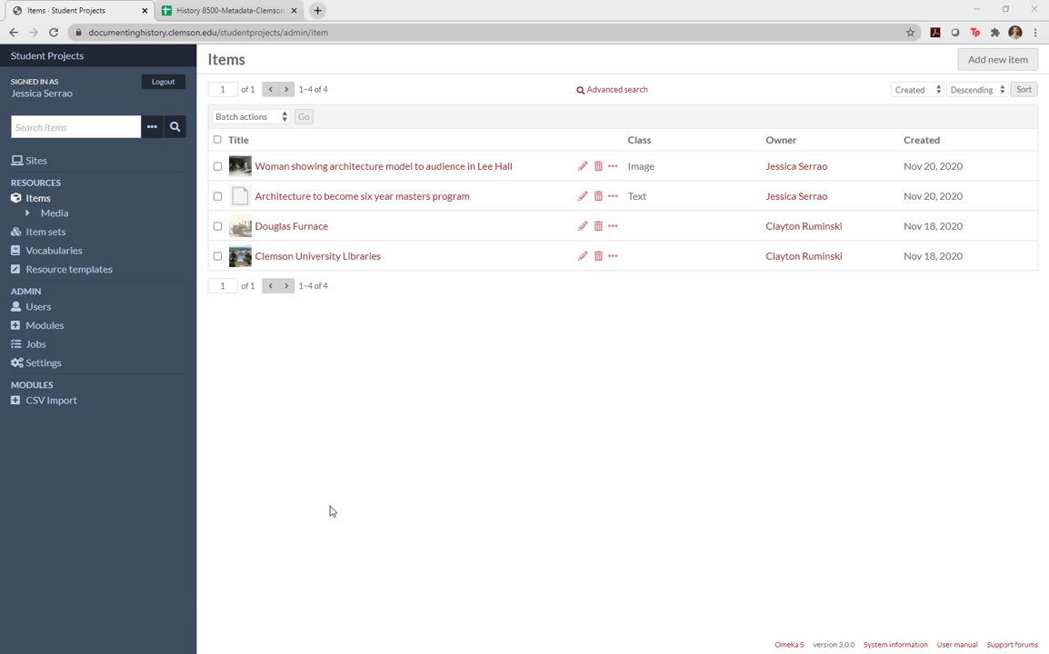
pyautogui.click(382, 170)
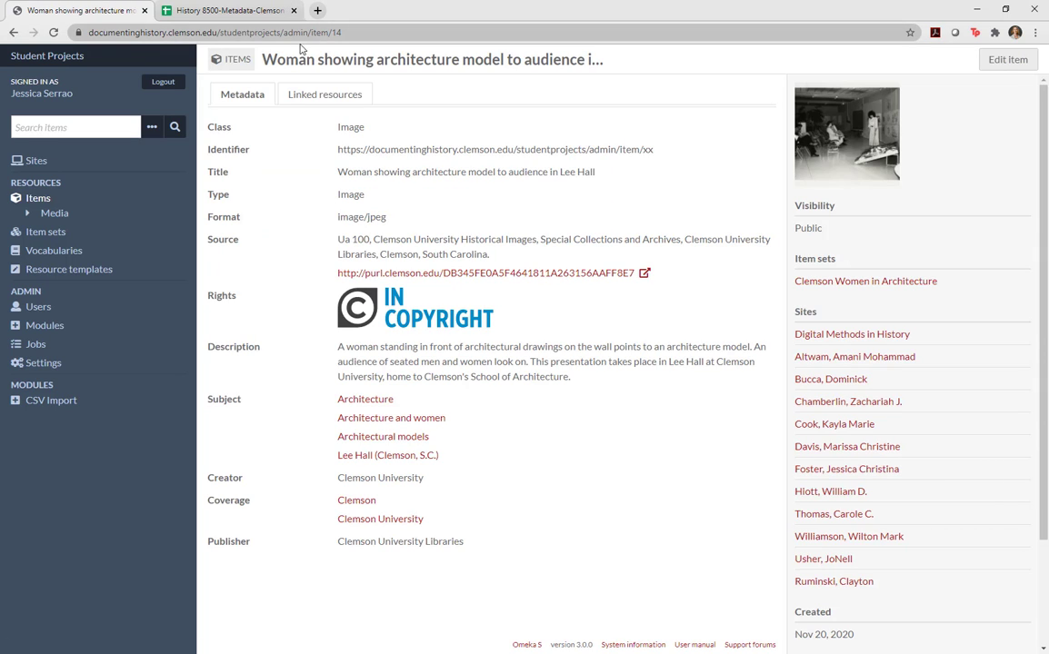
pyautogui.click(361, 29)
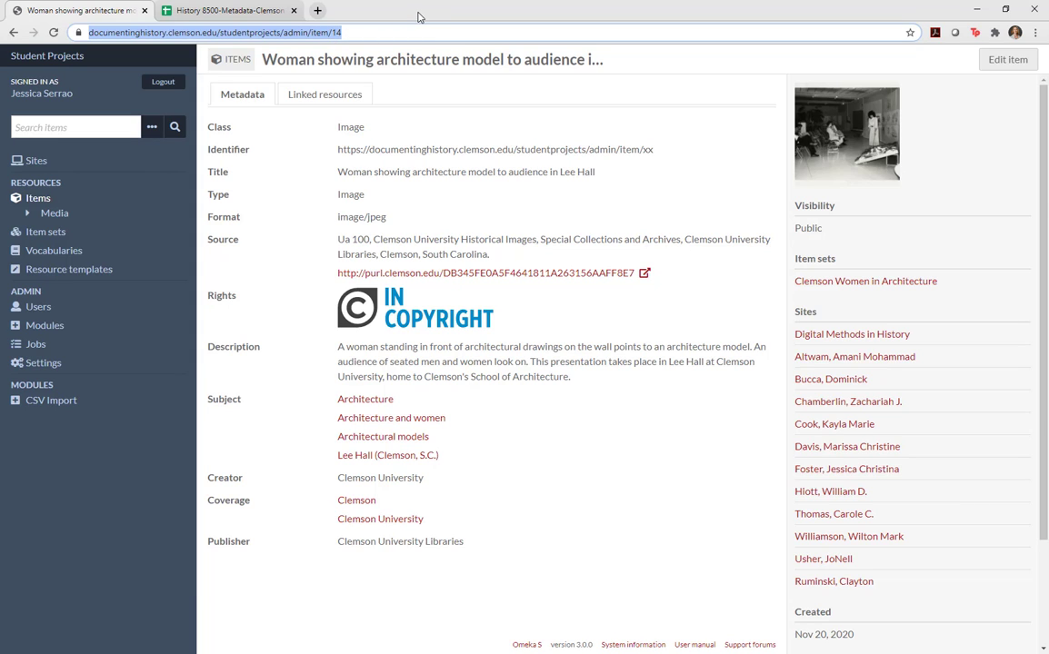
pyautogui.click(1008, 61)
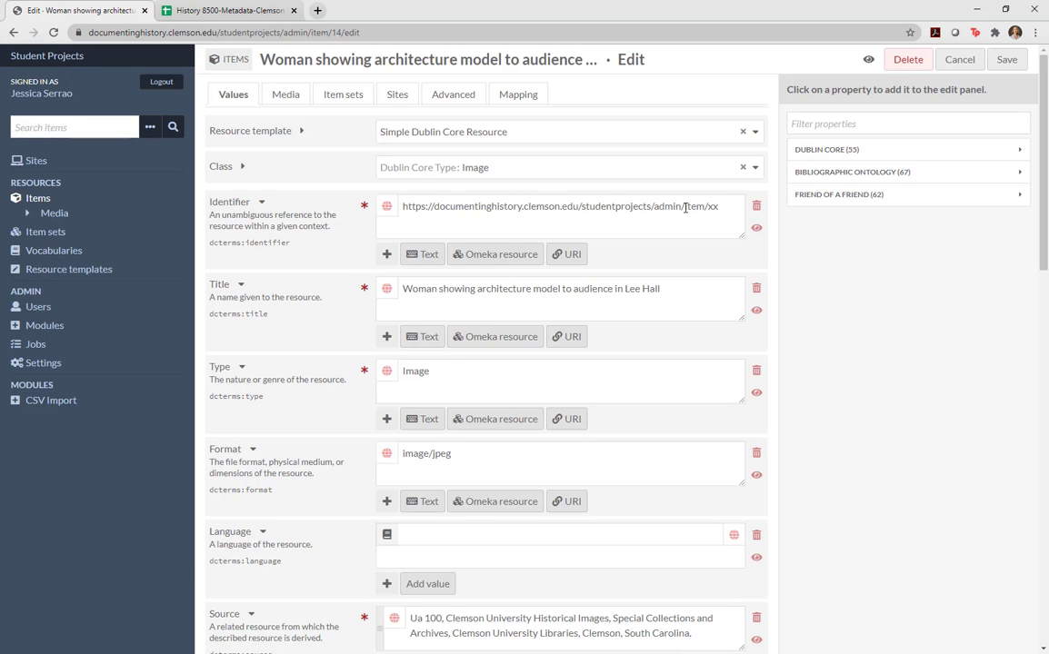
pyautogui.click(624, 206)
pyautogui.press('BackSpace')
pyautogui.press('BackSpace')
pyautogui.write('14')
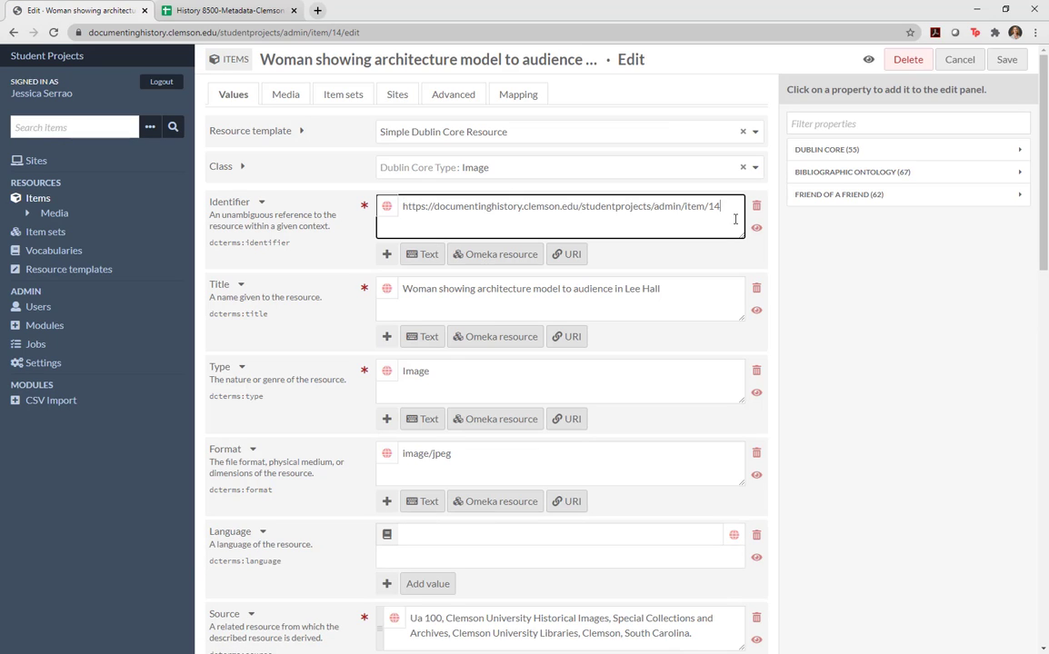
pyautogui.click(1006, 60)
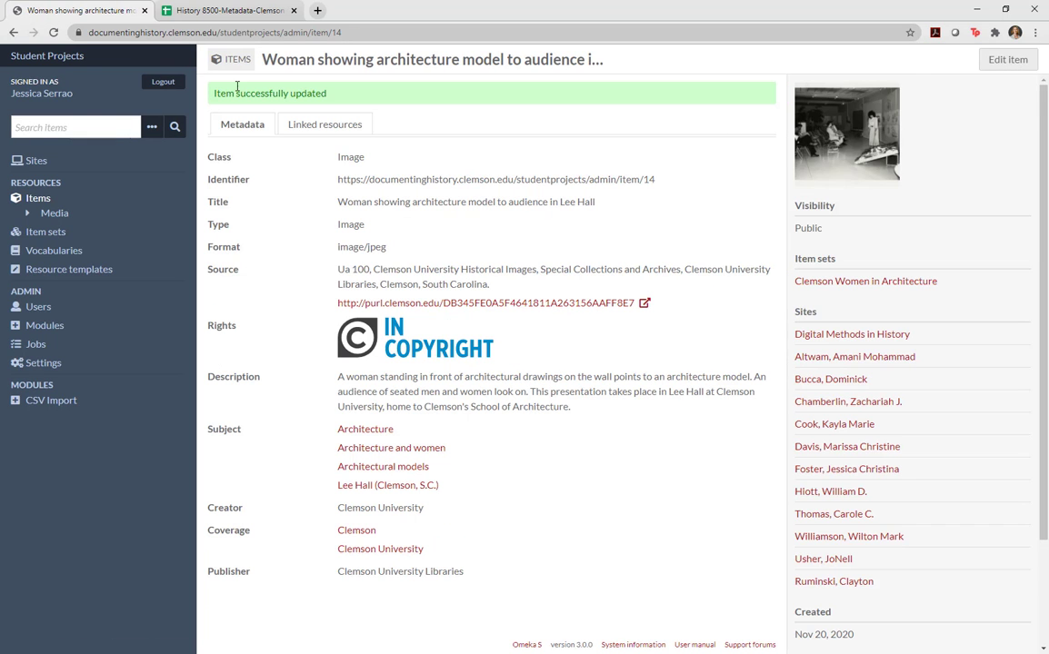
# Replace the Identifier of Architecture to become six year masters program with its own page address ending in item/12, and save.
pyautogui.click(35, 198)
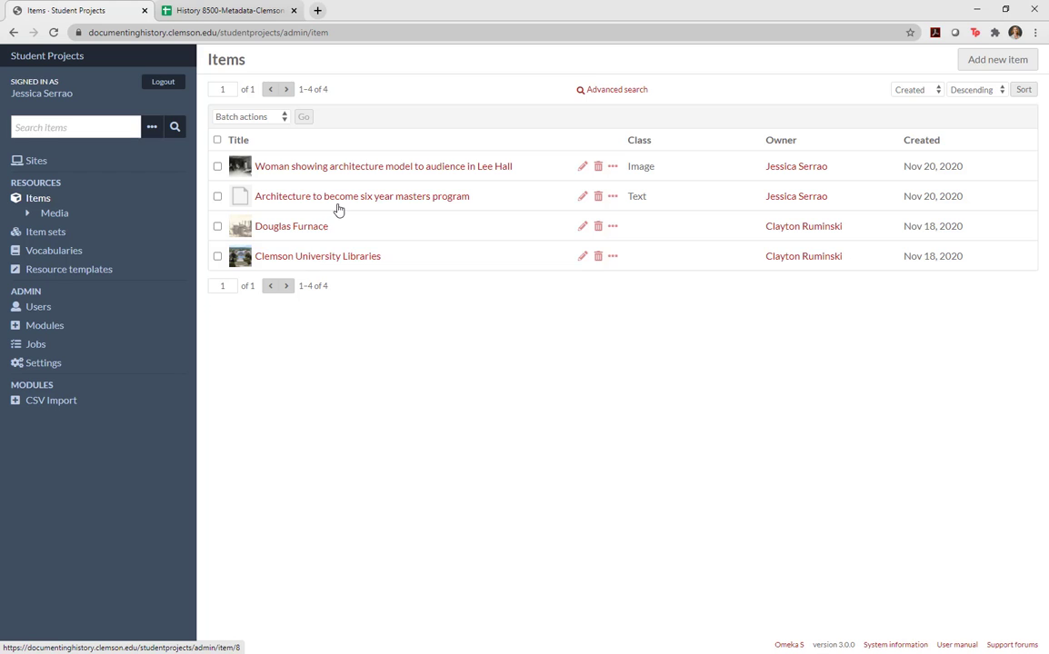
pyautogui.click(308, 197)
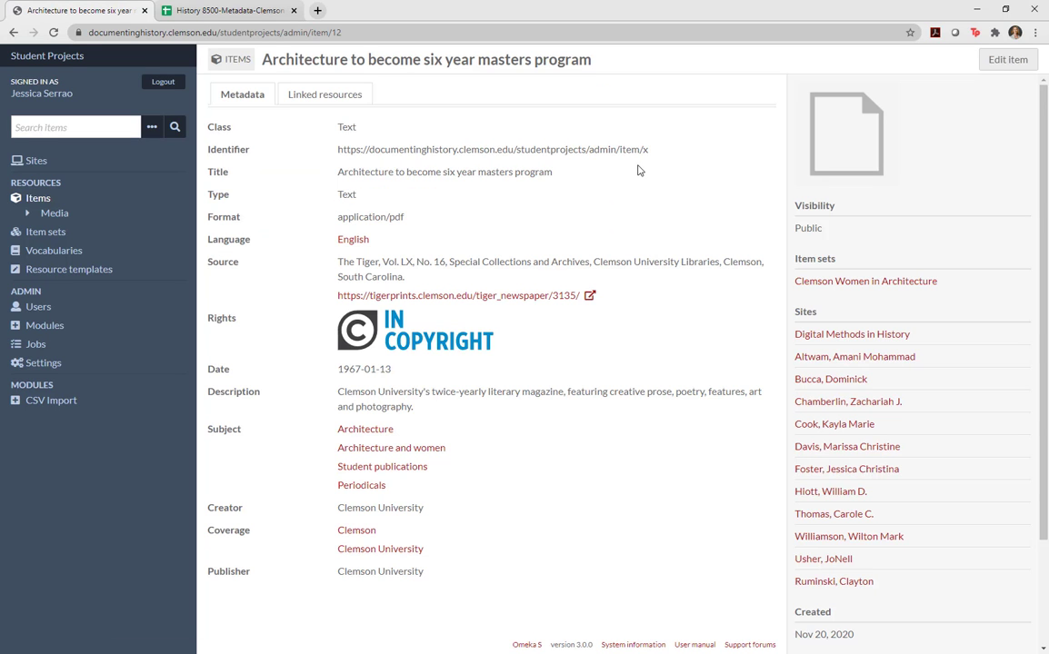
pyautogui.click(363, 33)
pyautogui.hotkey('ctrl', 'c')
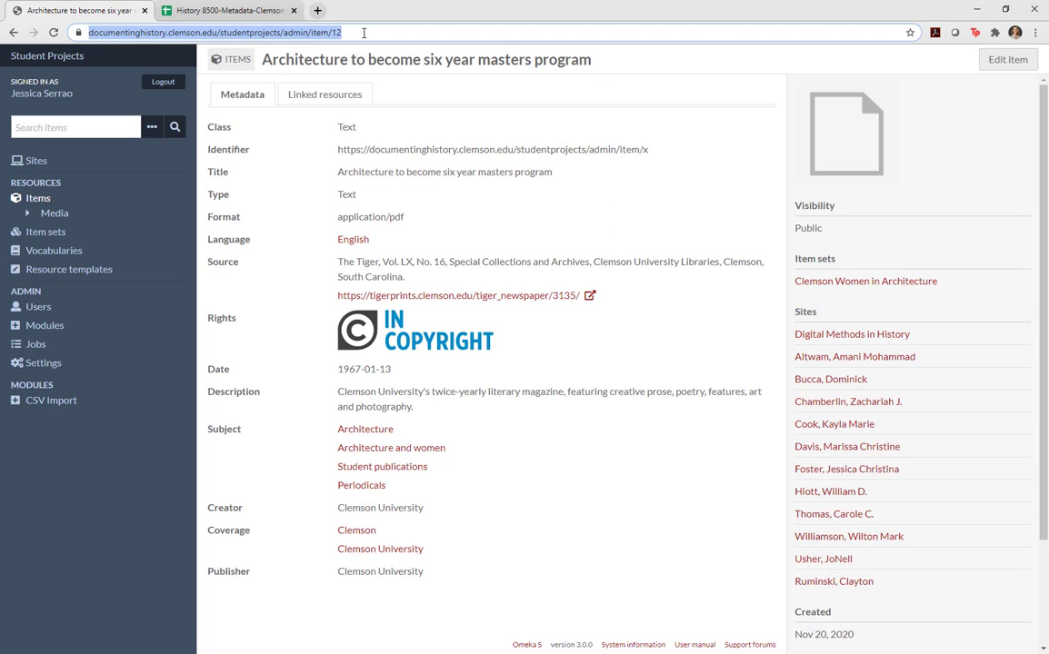
pyautogui.click(1005, 60)
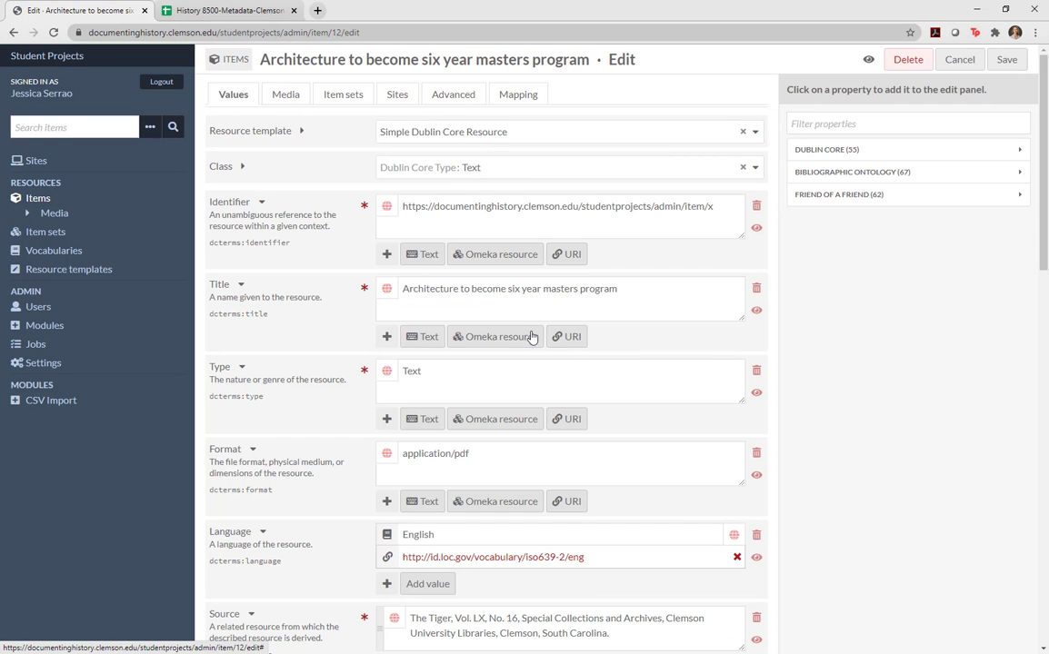
pyautogui.click(557, 220)
pyautogui.hotkey('ctrl', 'a')
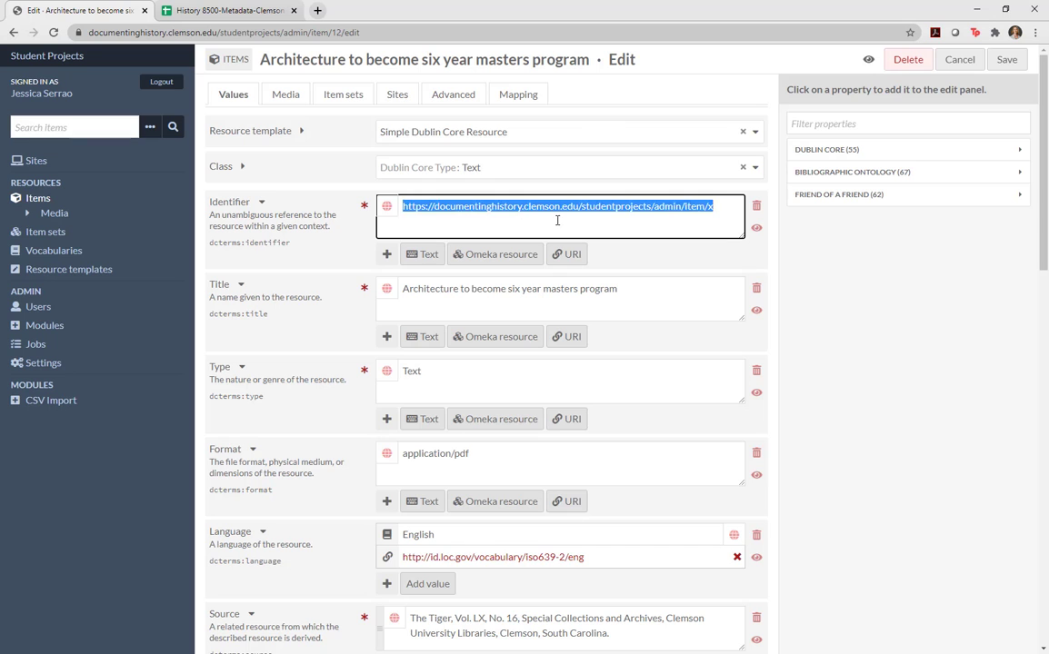
pyautogui.hotkey('ctrl', 'v')
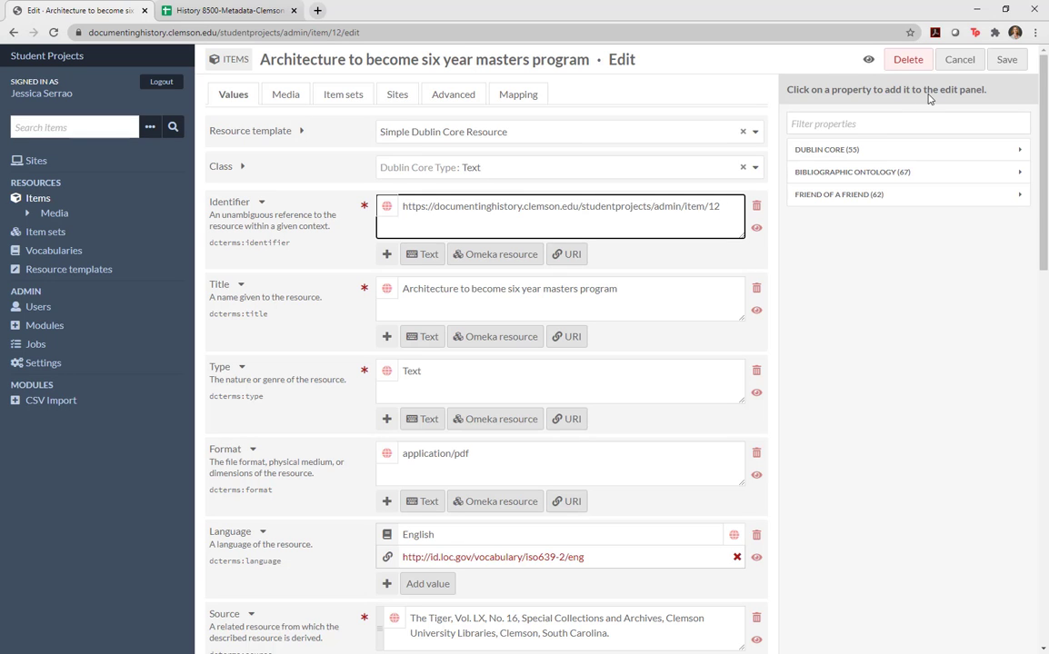
pyautogui.click(1006, 59)
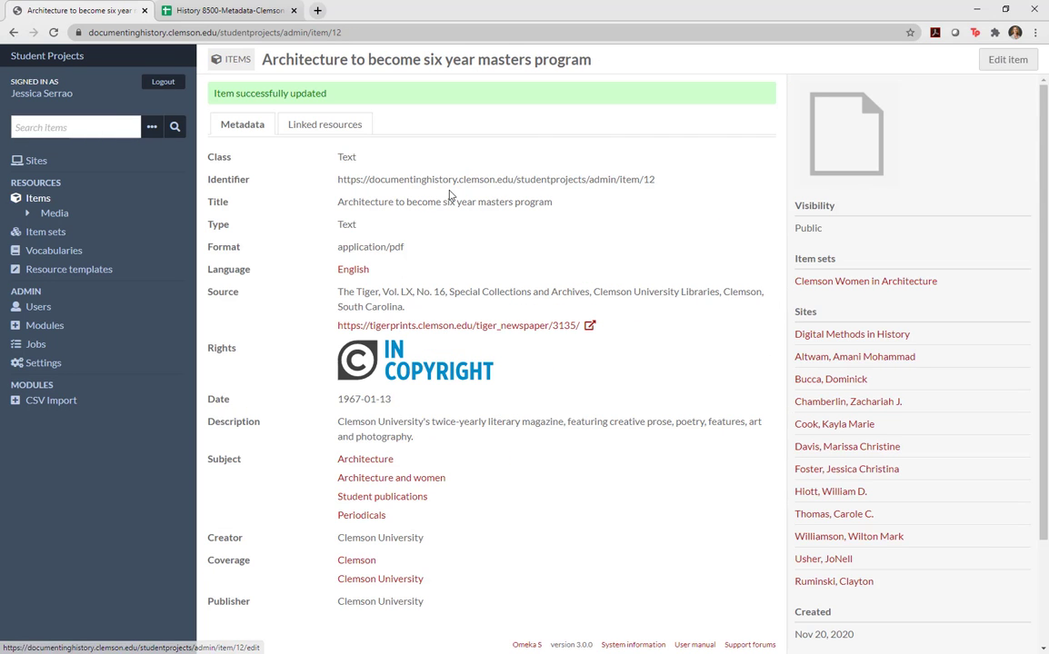
# Open the Clemson Women in Architecture item set and view the items it contains.
pyautogui.click(47, 199)
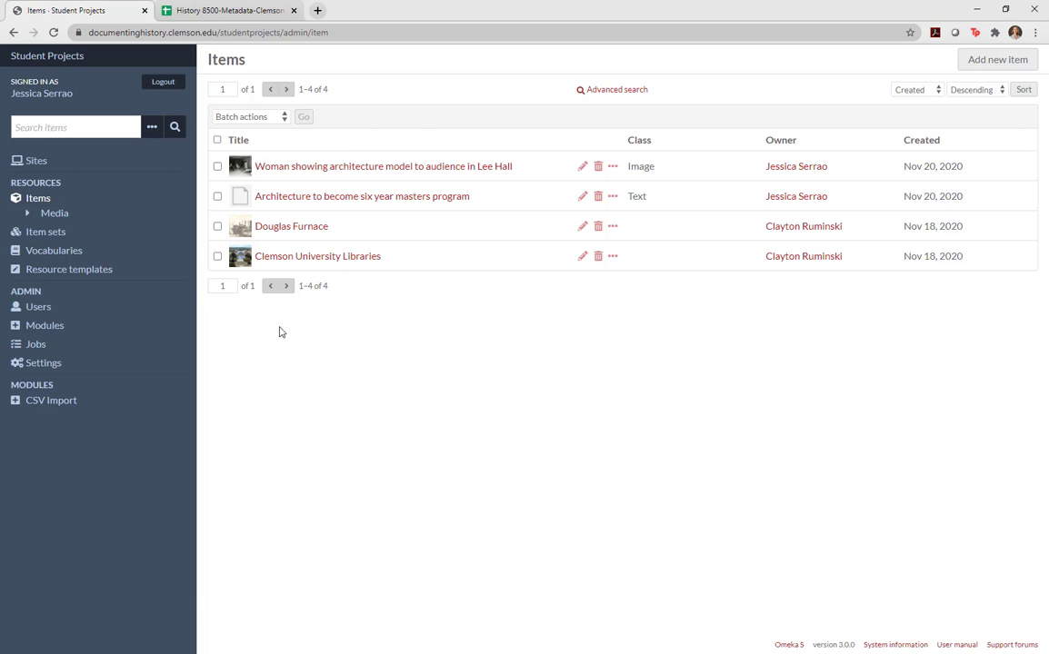
pyautogui.click(42, 234)
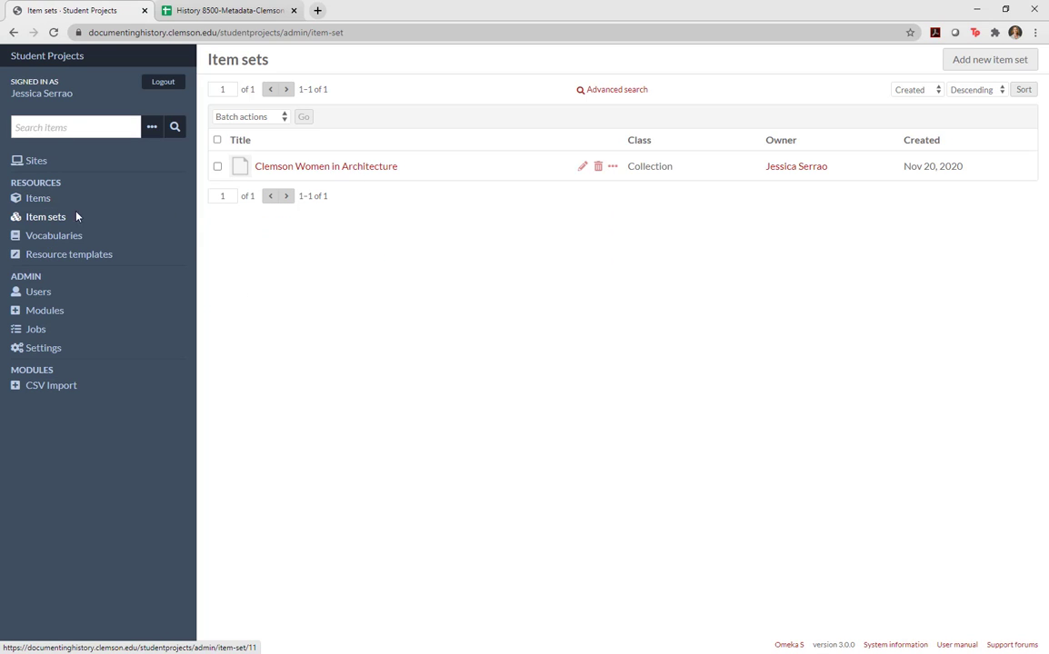
pyautogui.click(333, 175)
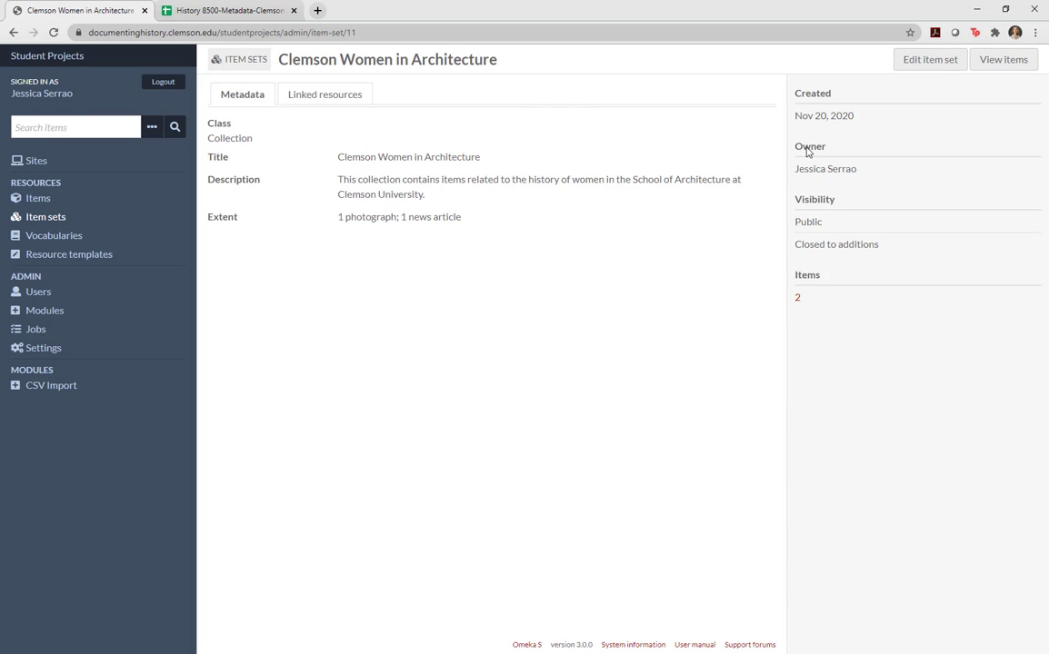
pyautogui.click(1005, 60)
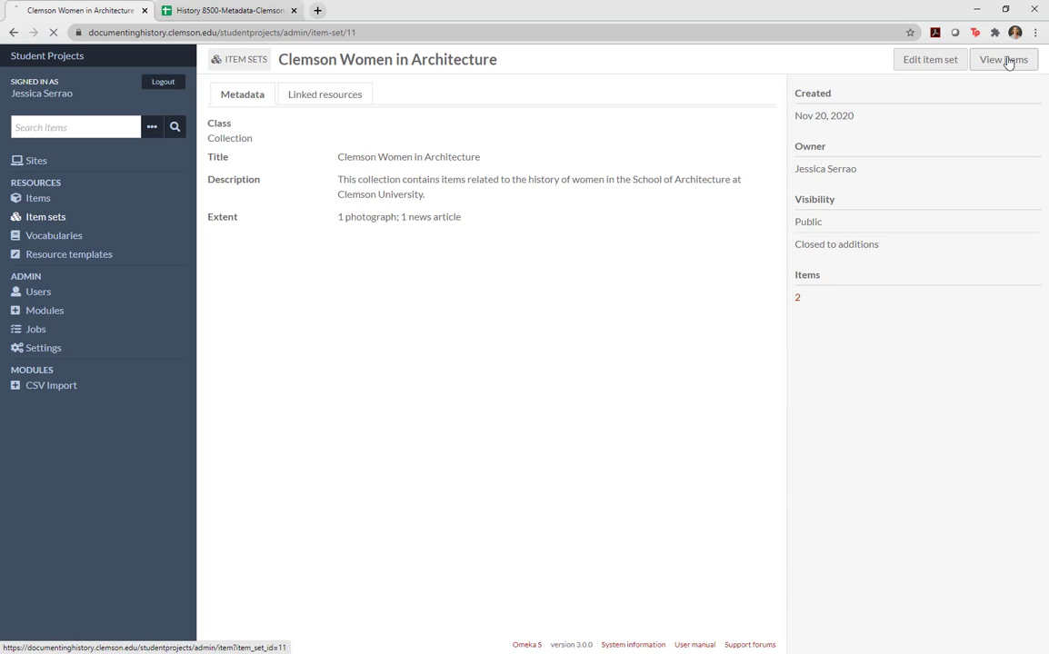